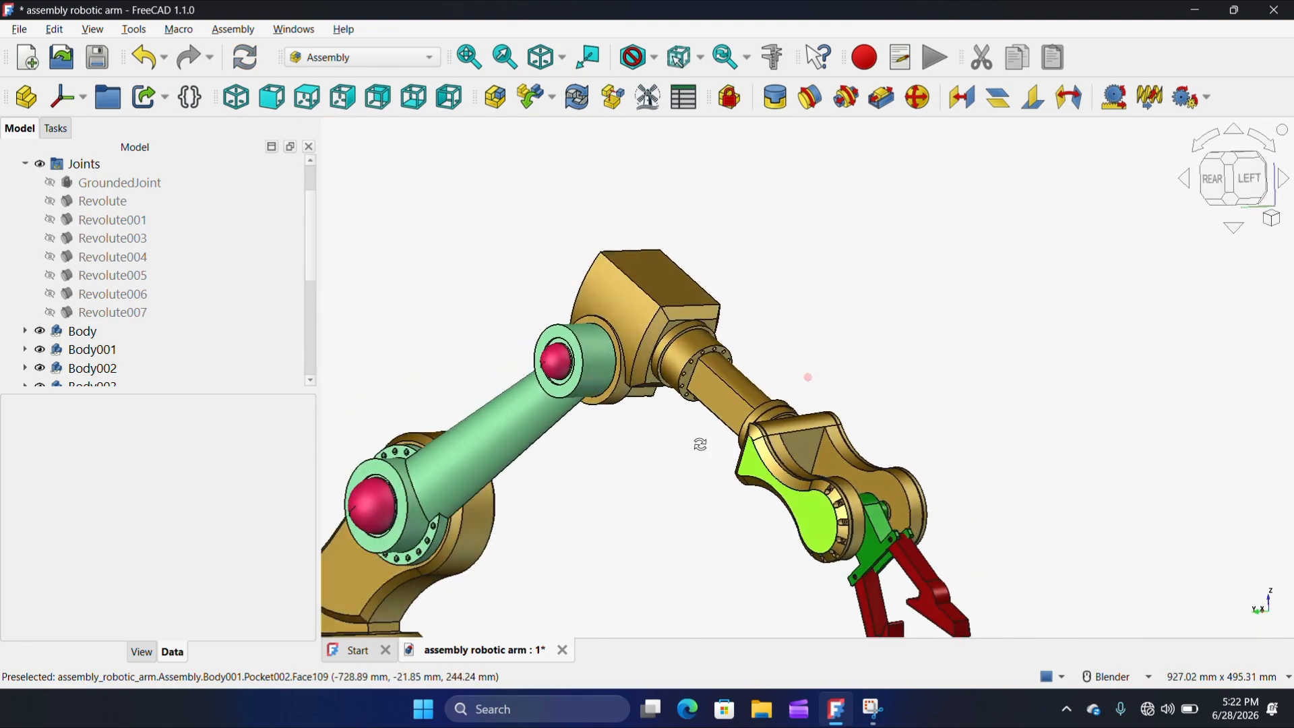
drag(698, 442, 907, 448)
scroll(907, 447, up, 5)
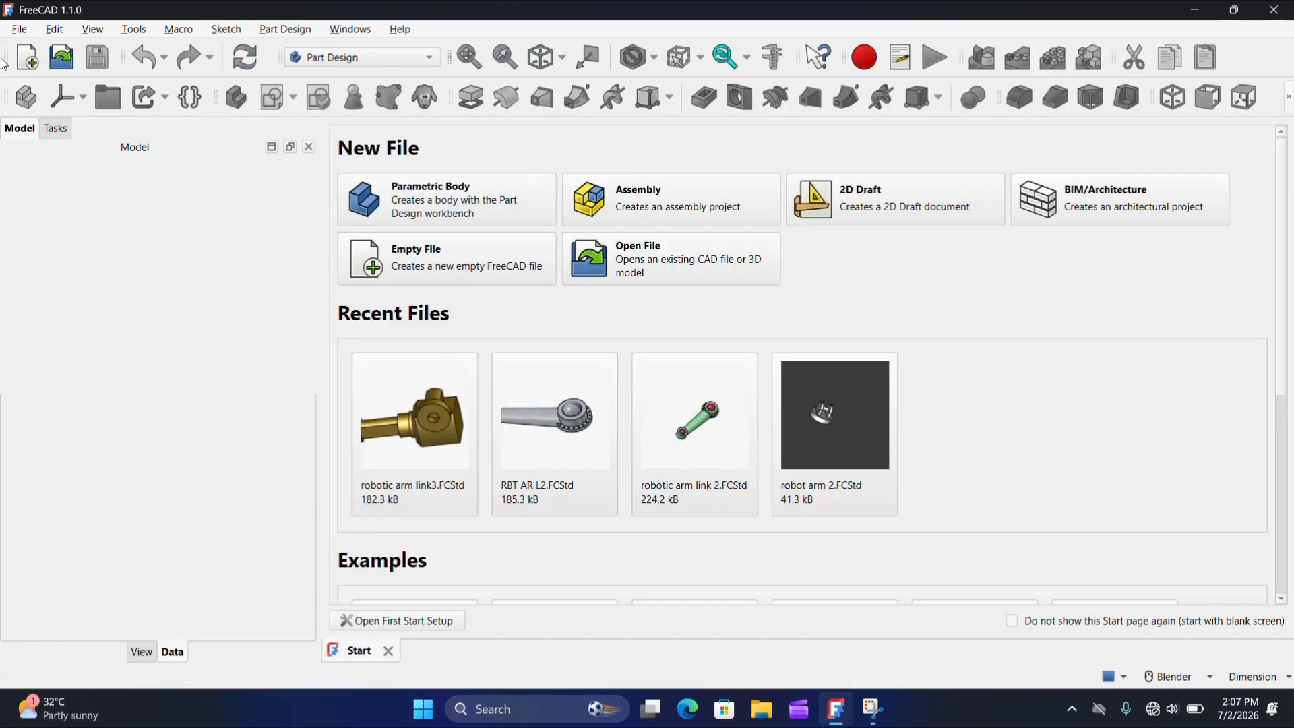
Step: Create a new empty document and start a Part Design sketch on the YZ plane
click(30, 59)
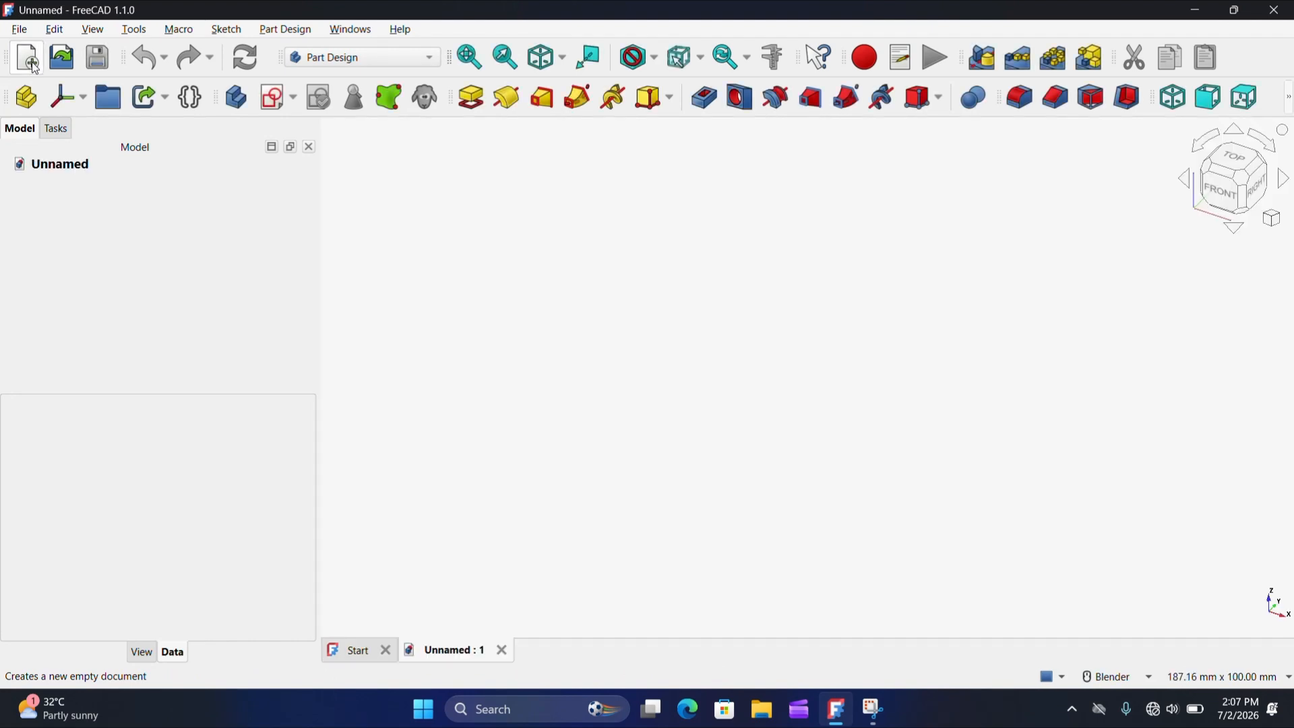
click(345, 58)
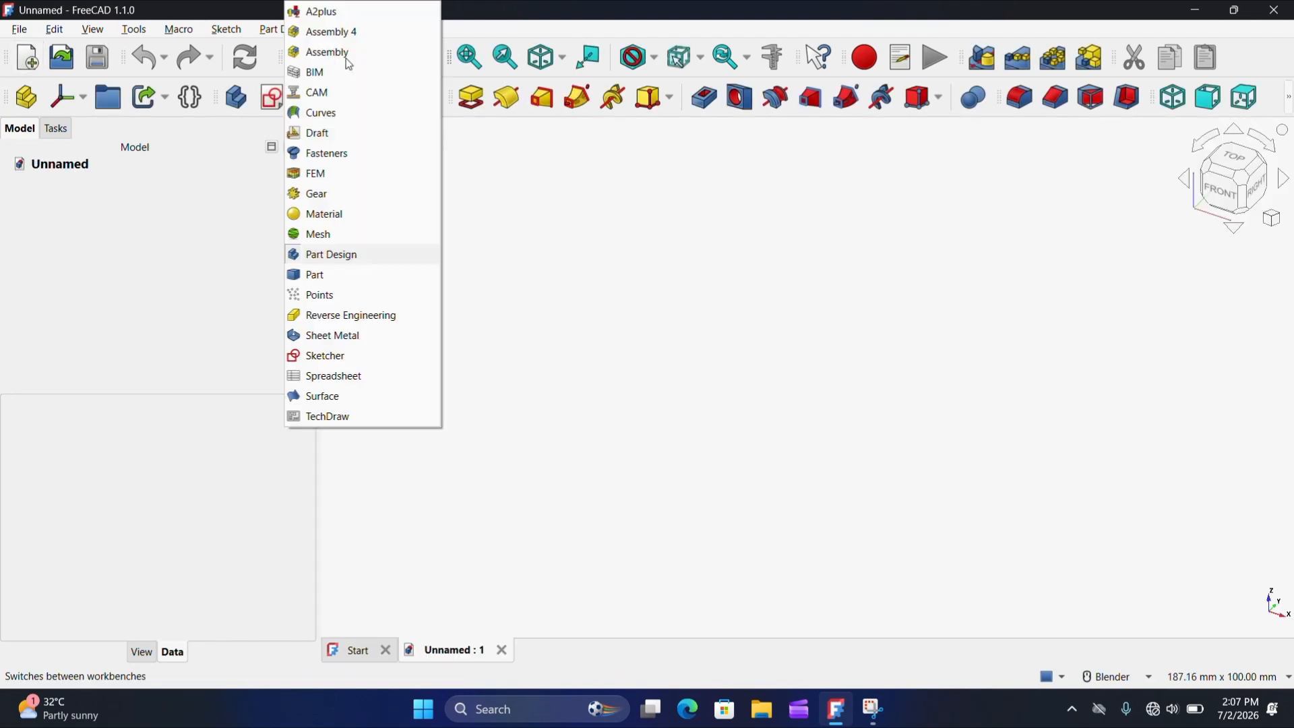
click(352, 256)
click(273, 99)
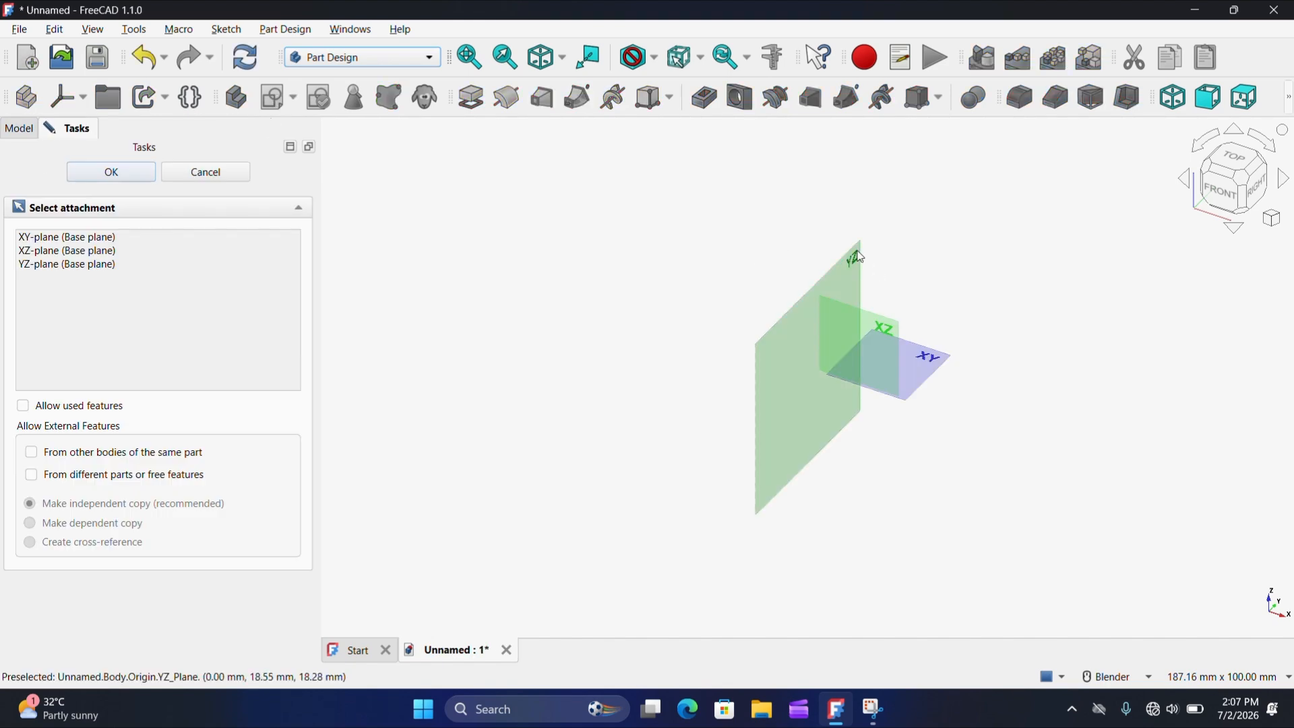
click(859, 257)
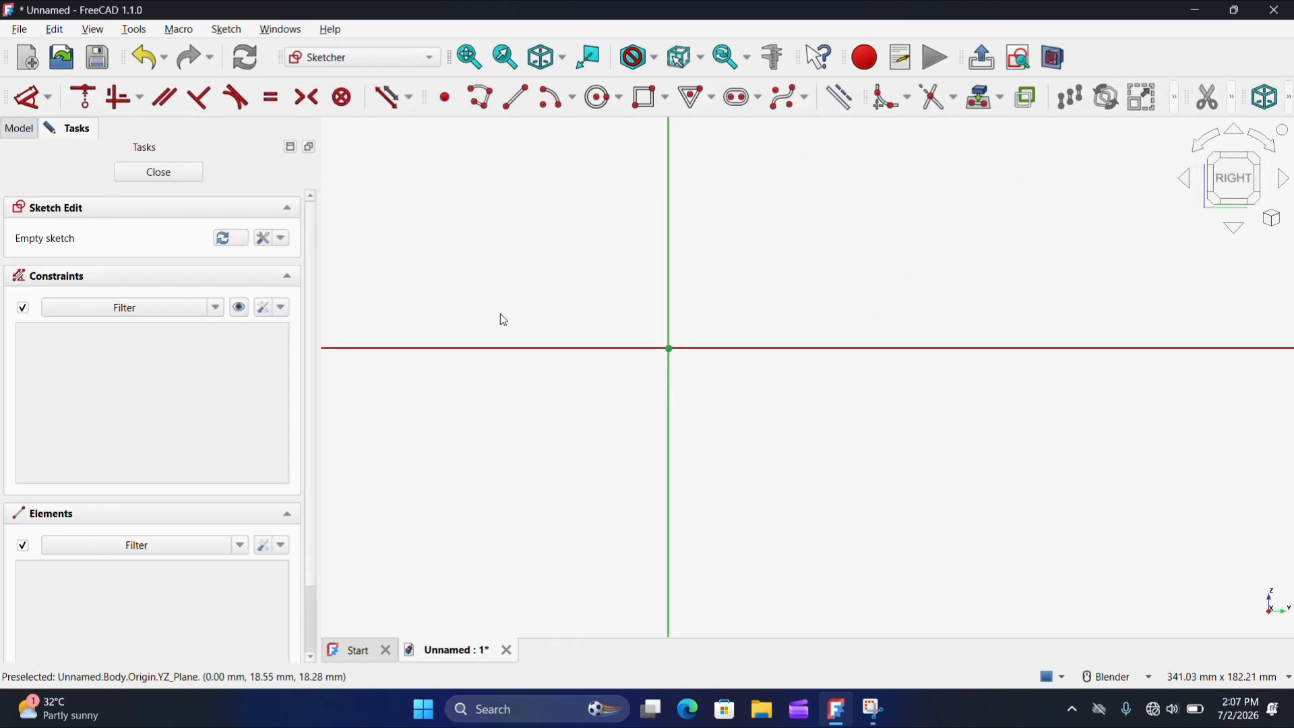
Step: Sketch a centered construction rectangle on the origin, 75 mm wide and 90 mm high
click(664, 99)
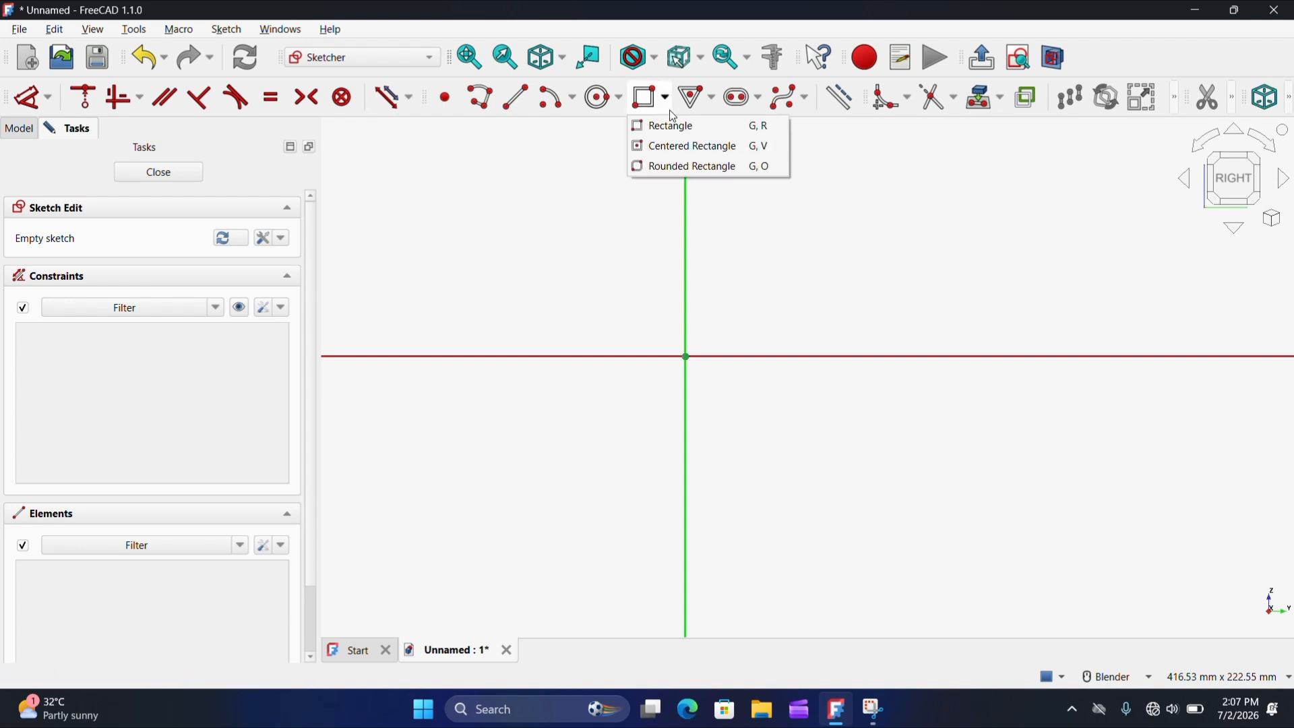
click(683, 149)
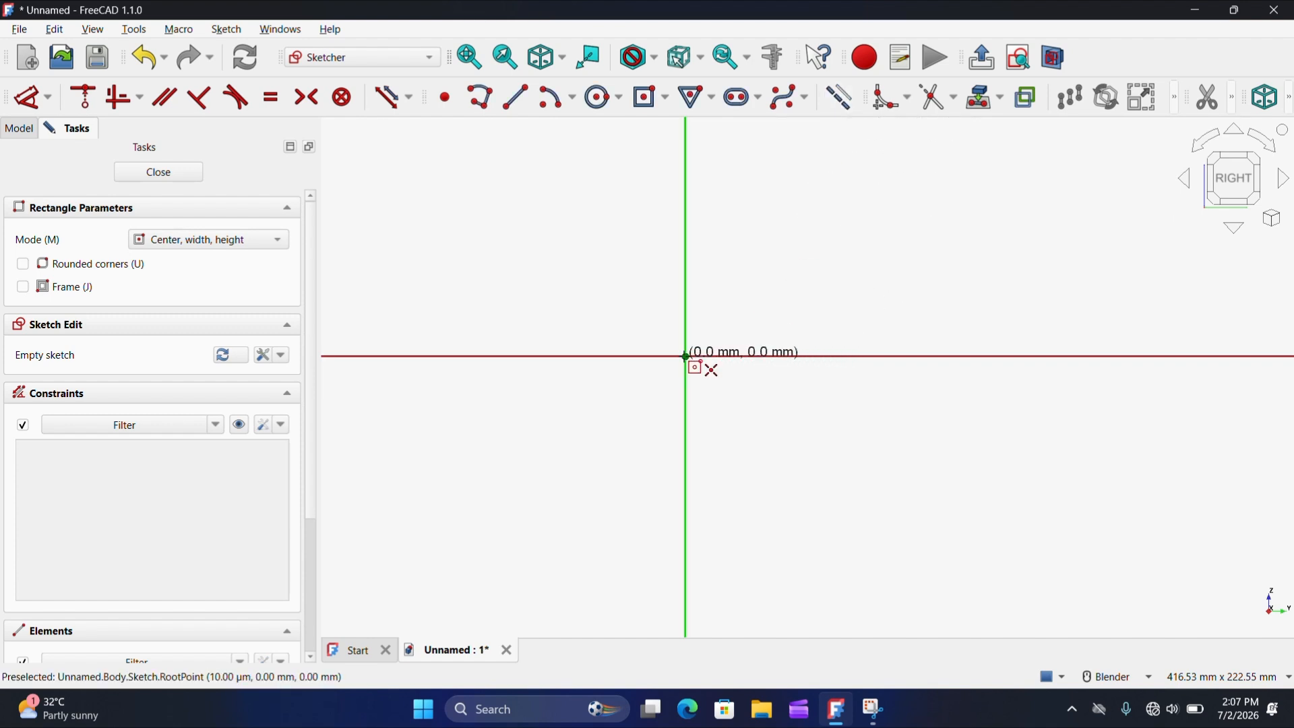
click(685, 356)
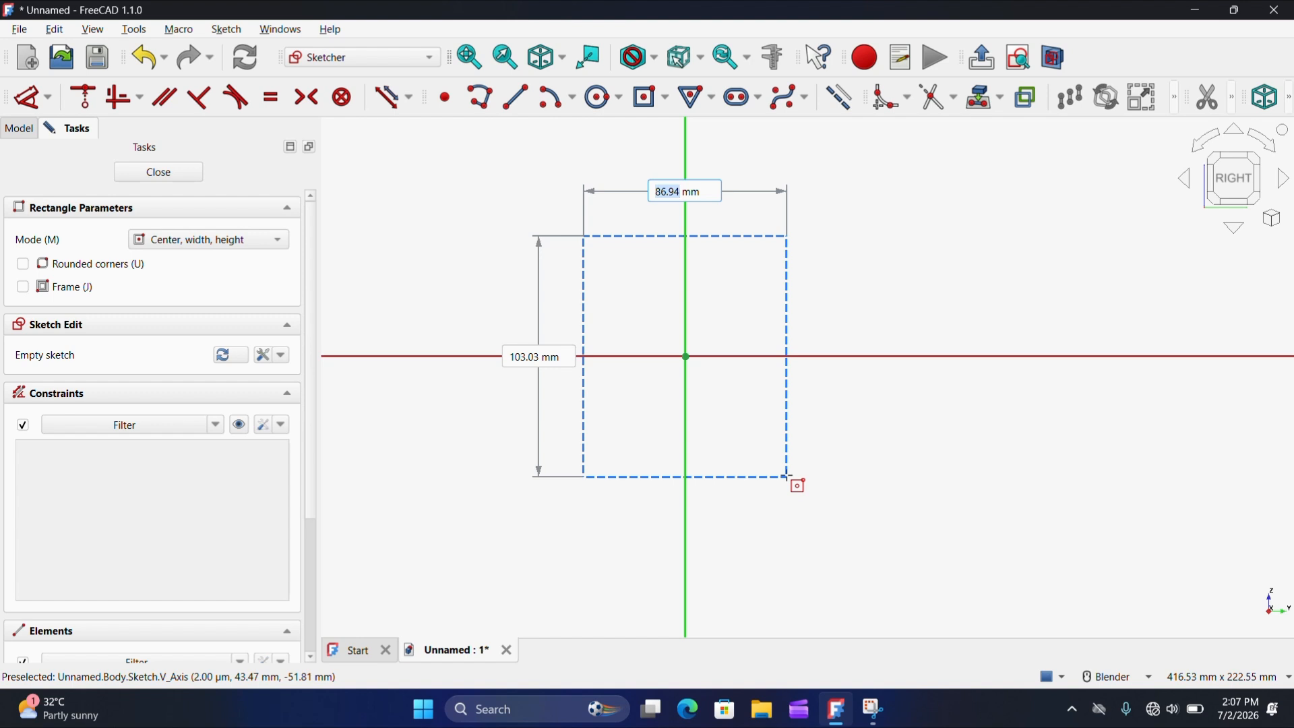
text(7)
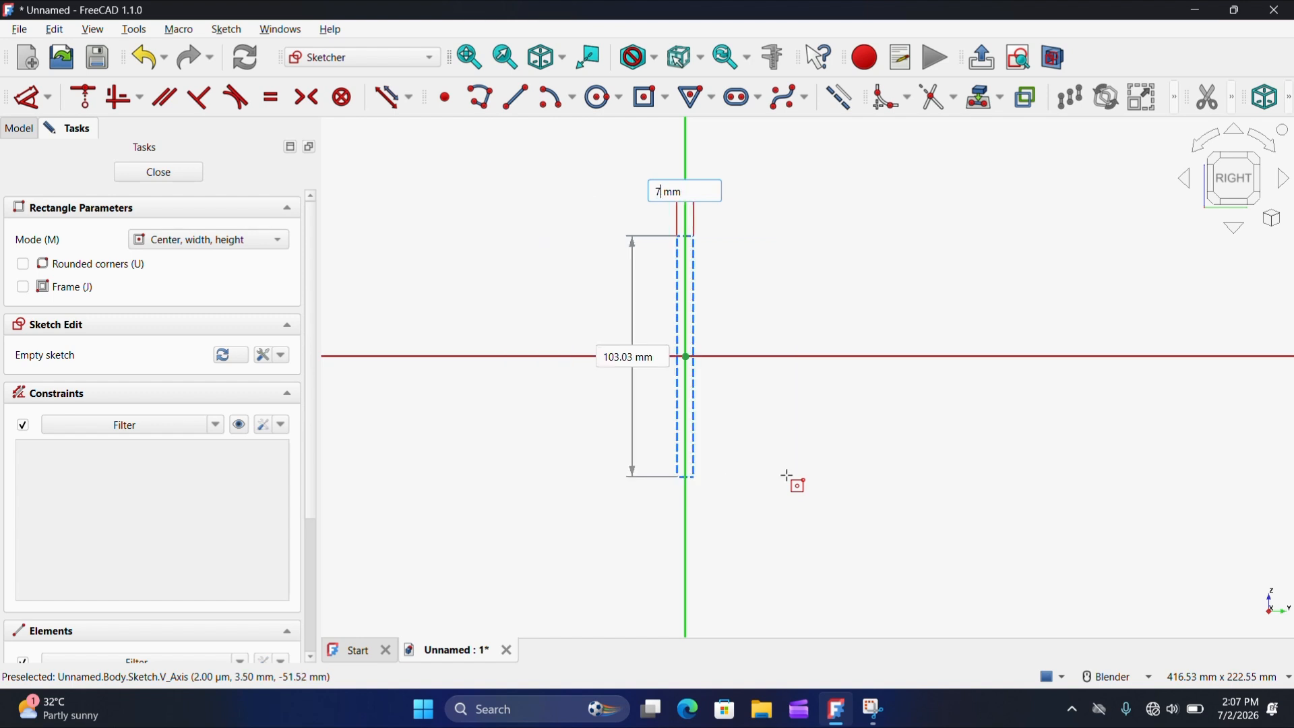
text(5)
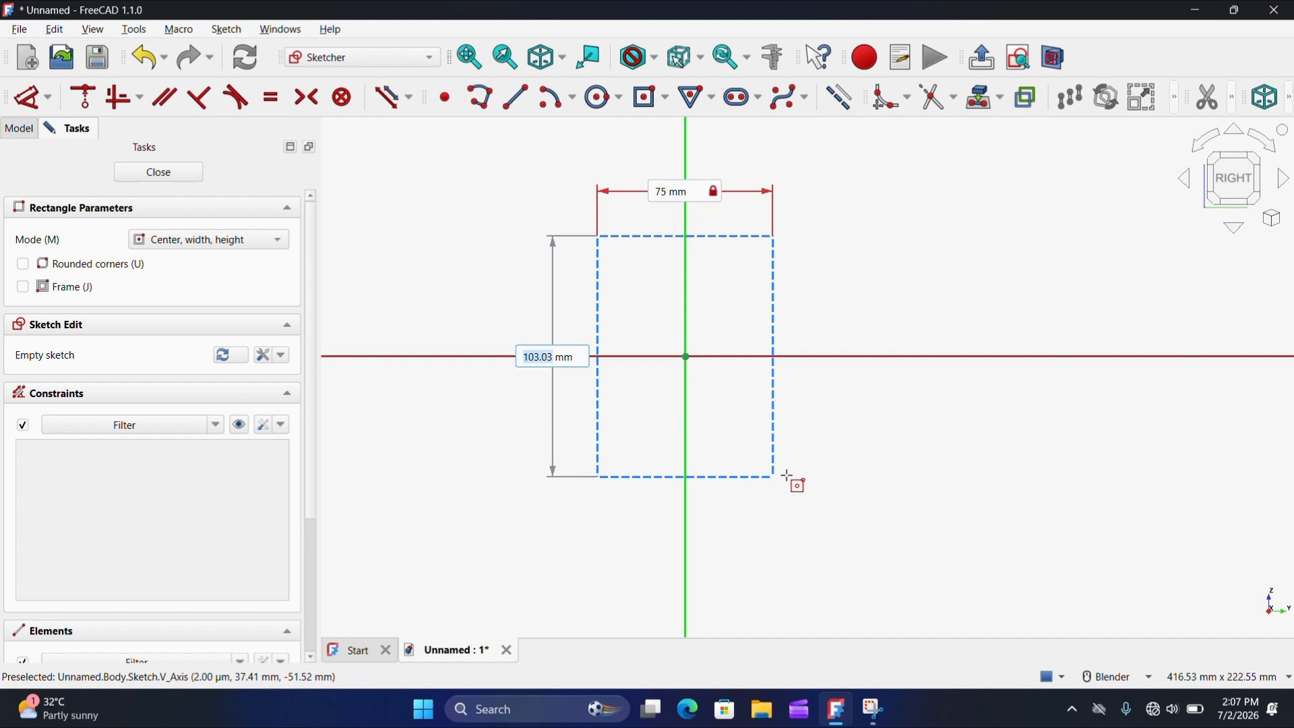
text(90)
key(Return)
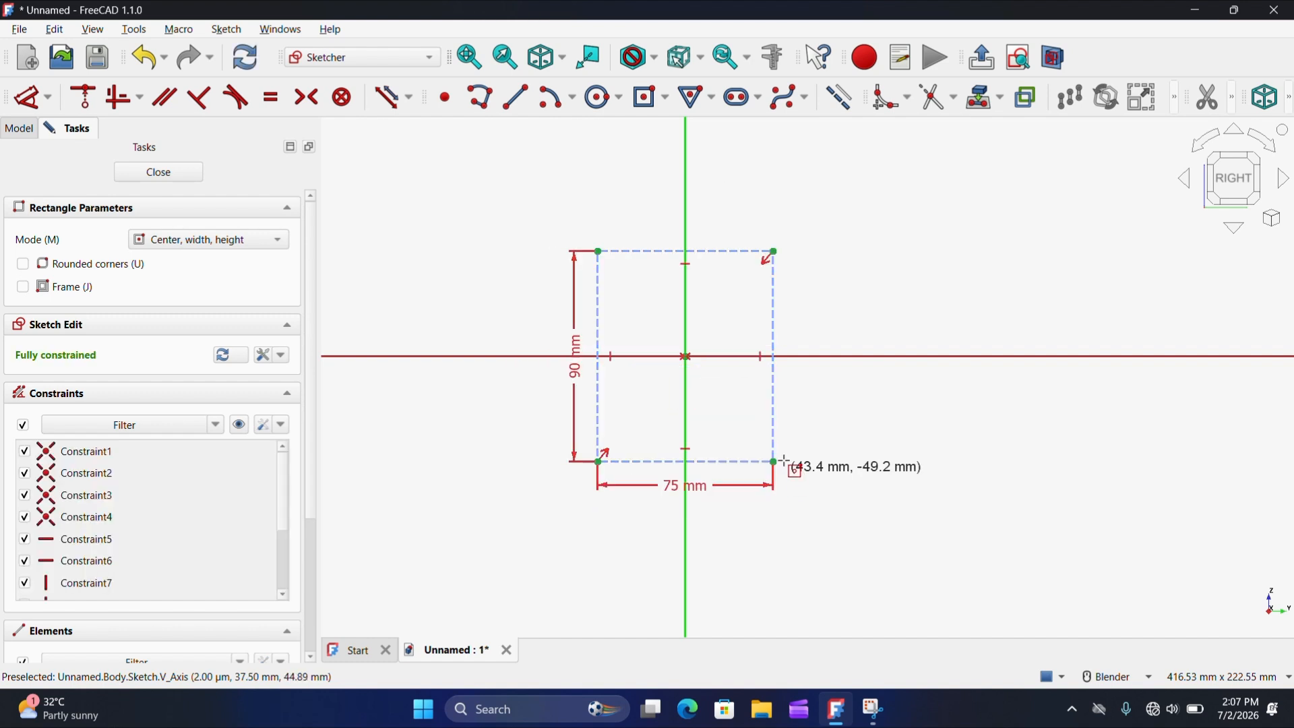
right_click(837, 304)
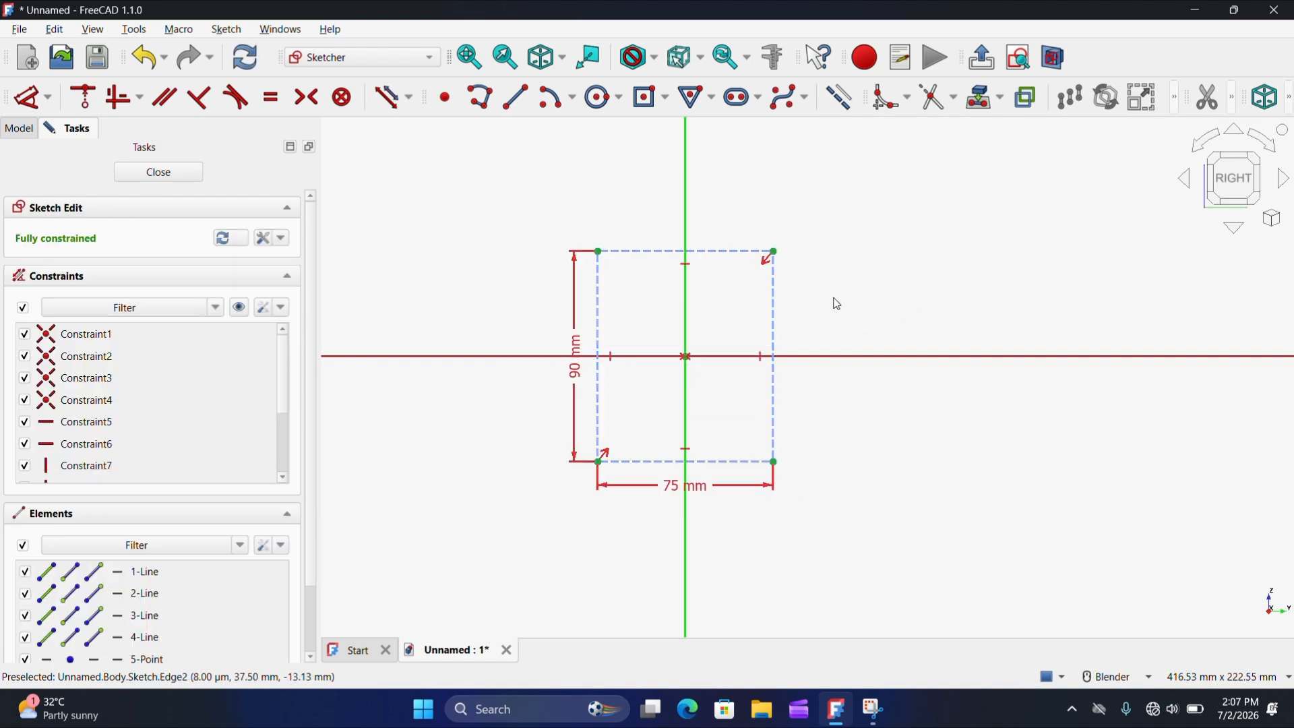
Step: Convert the rectangle's upper and lower horizontal edges from construction to regular geometry
click(738, 259)
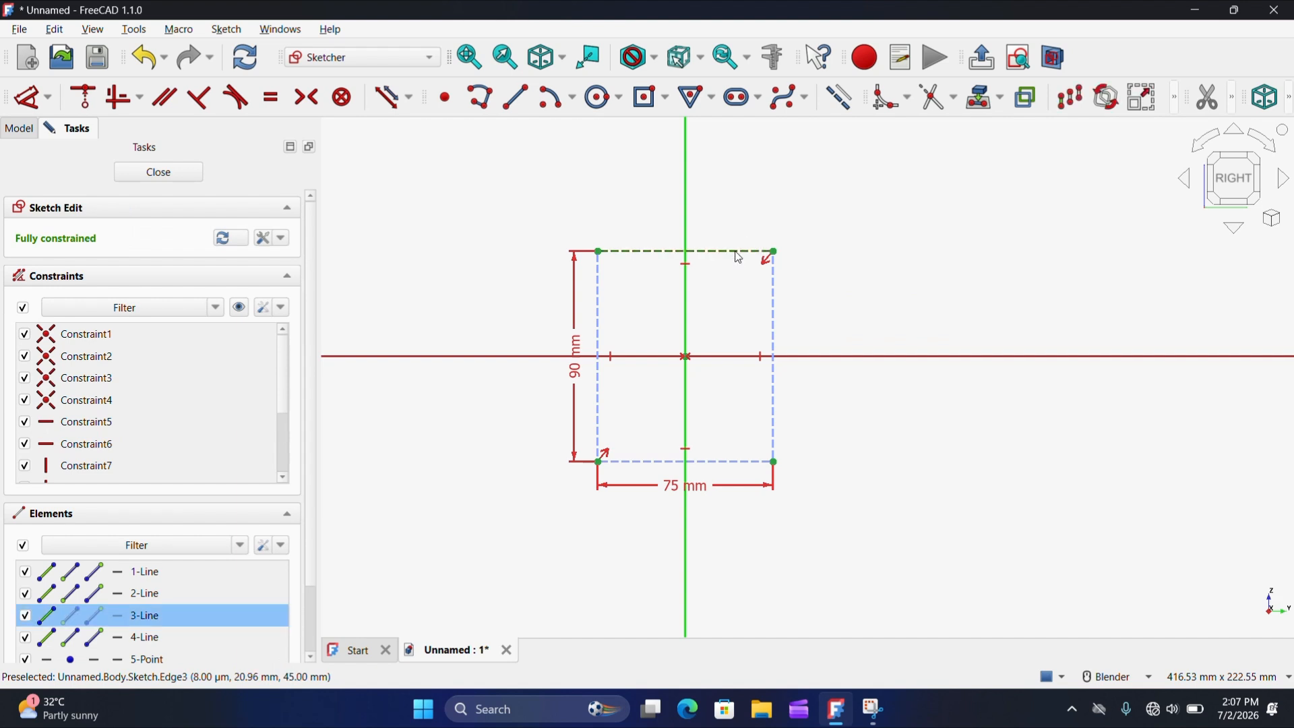
click(744, 464)
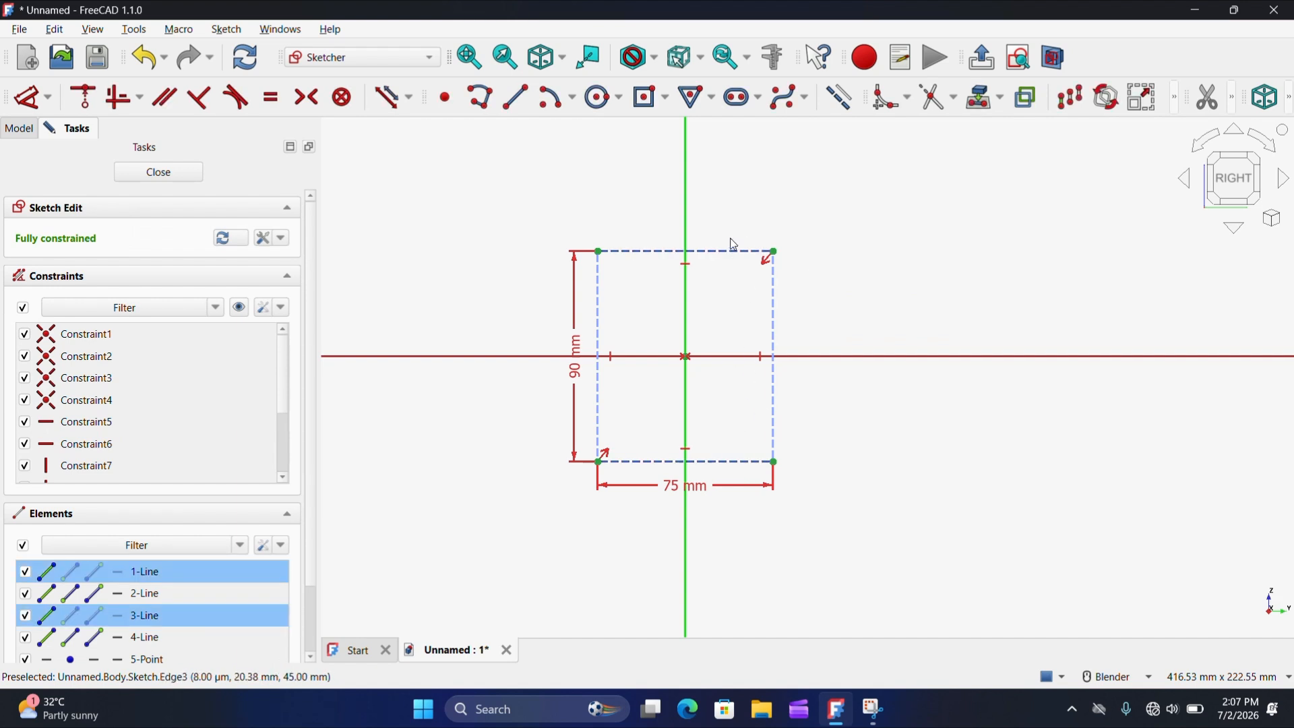
click(838, 97)
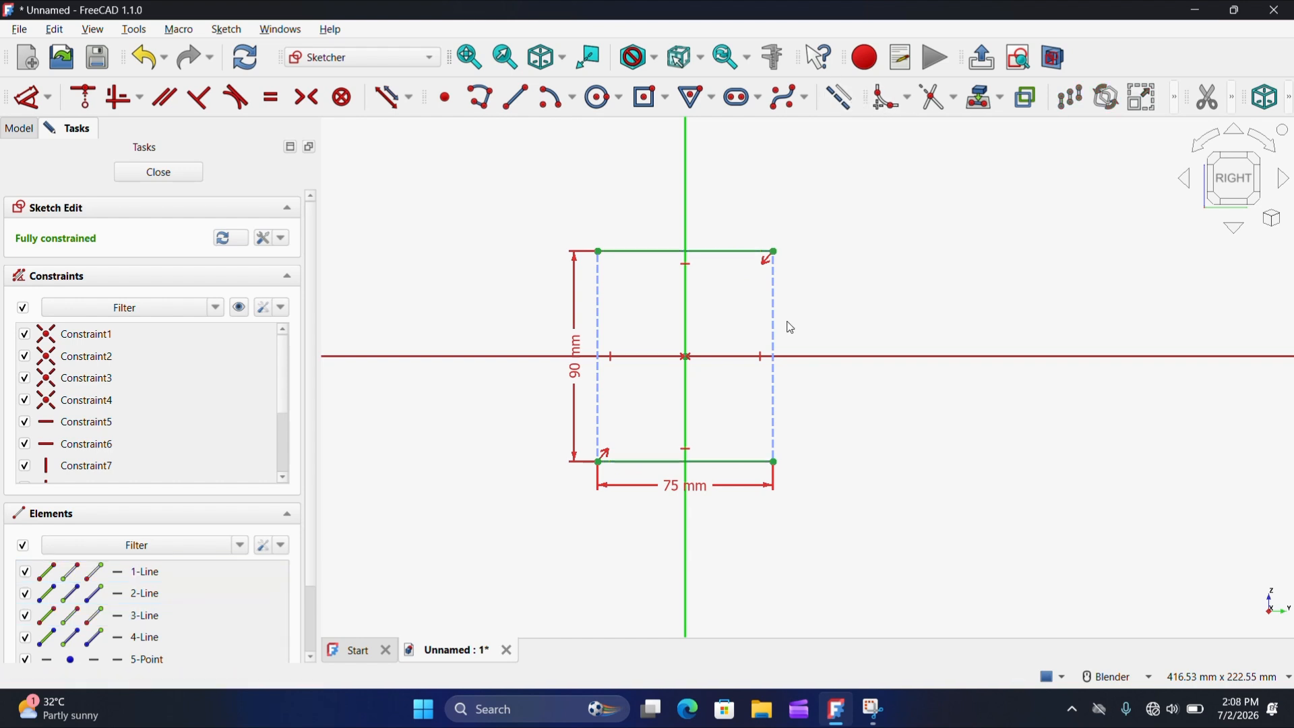
Step: Move the 90 mm height dimension inside the rectangle and the 75 mm width dimension farther below it
scroll(618, 272, up, 1)
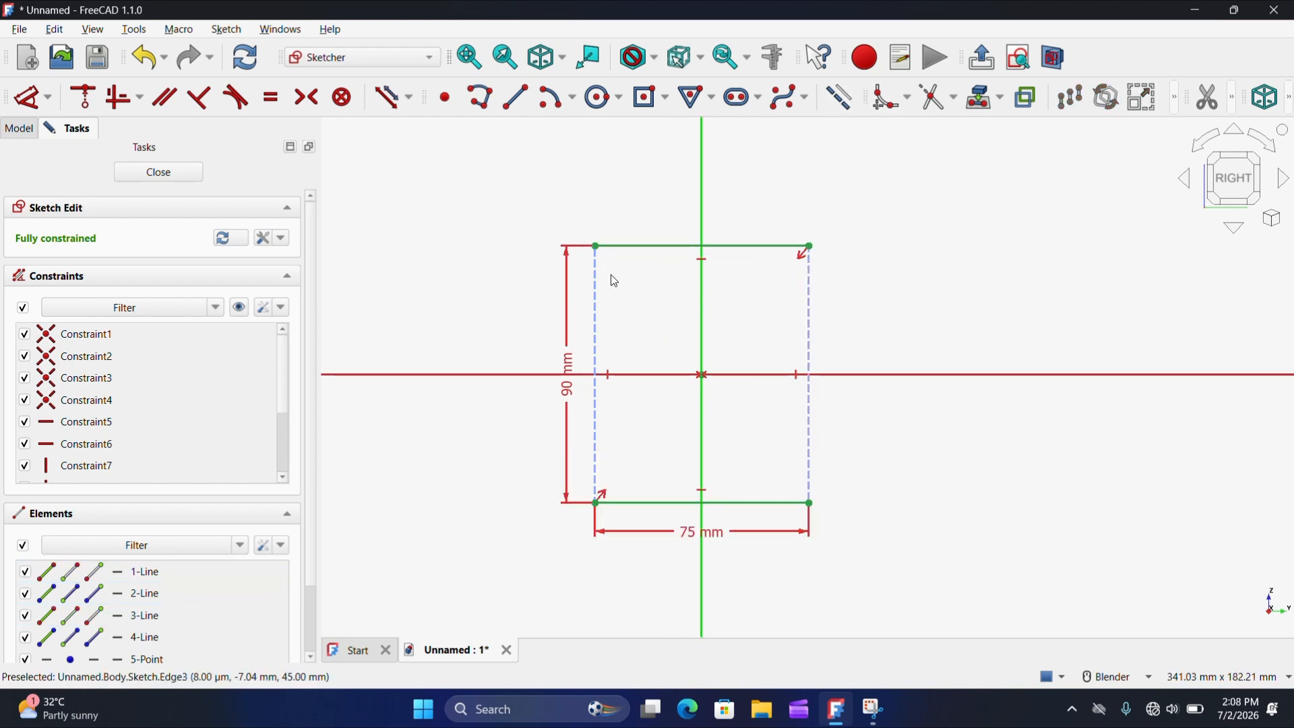
scroll(610, 275, down, 2)
double_click(580, 376)
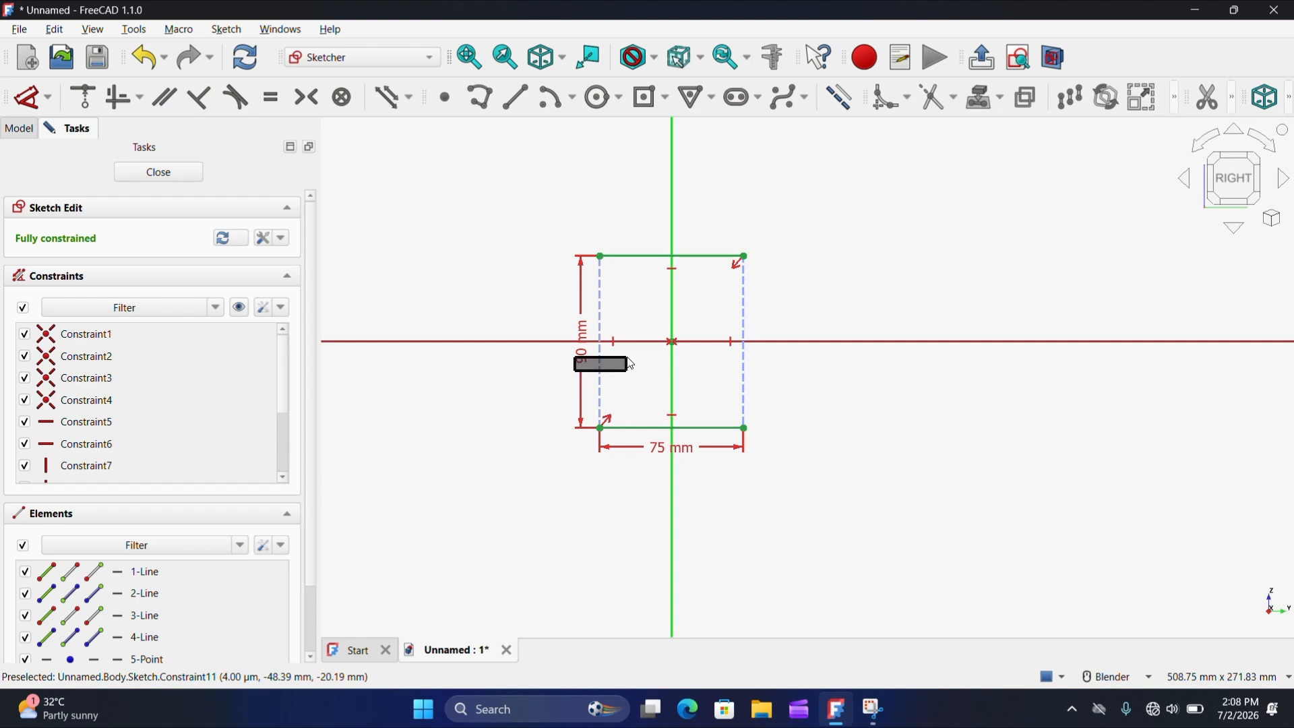
drag(580, 365, 677, 360)
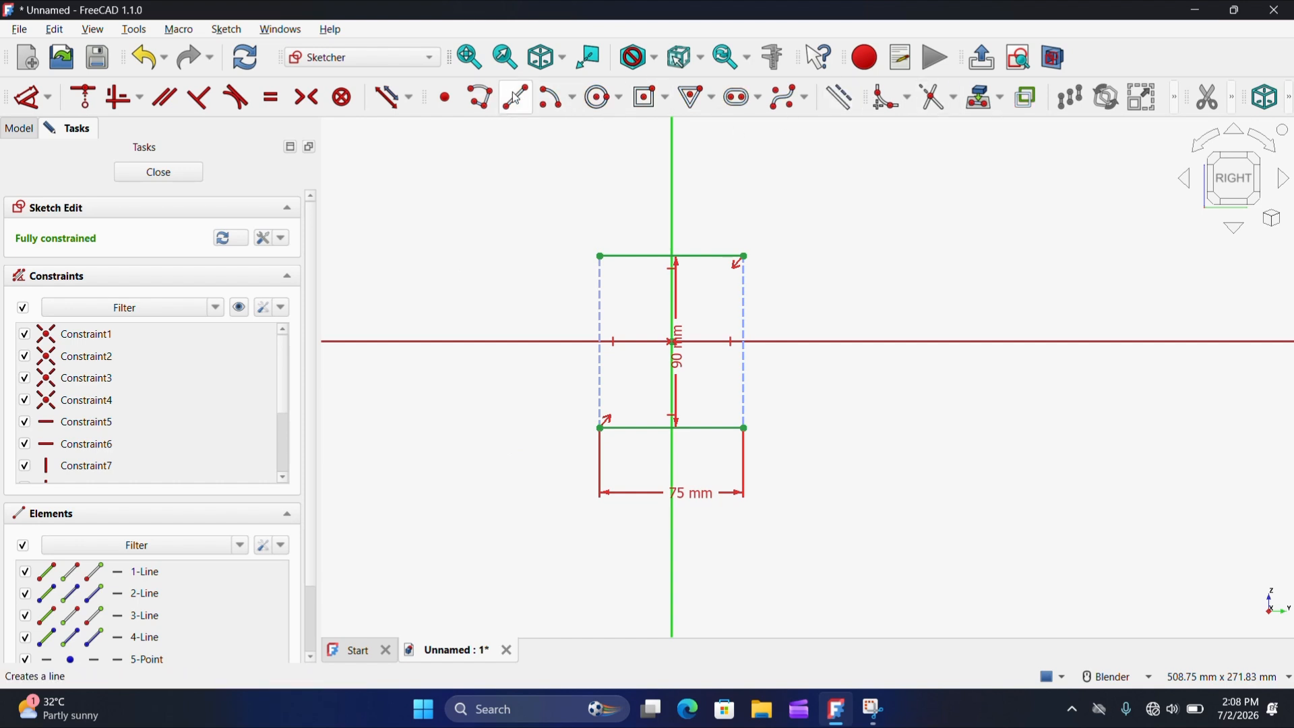
Step: Draw two outward-bulging three-point arcs joining the upper and lower corners on each side of the rectangle
click(573, 98)
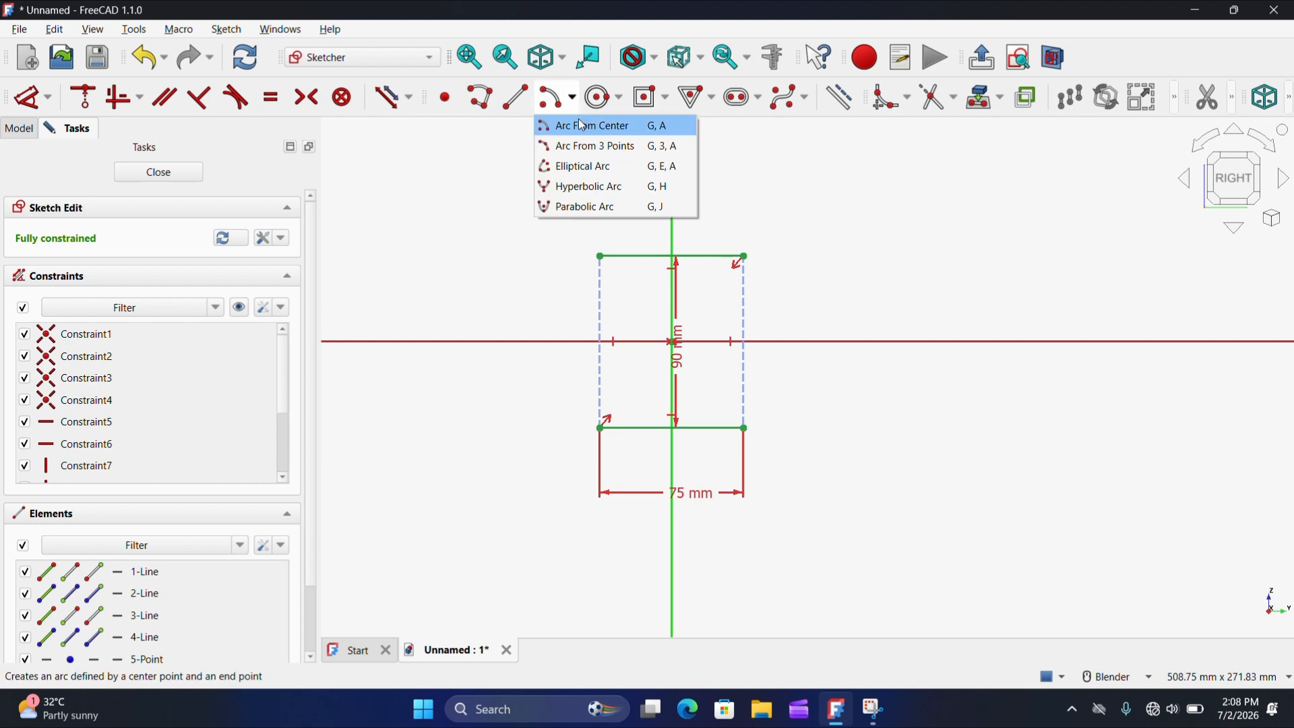
click(579, 138)
scroll(640, 322, up, 4)
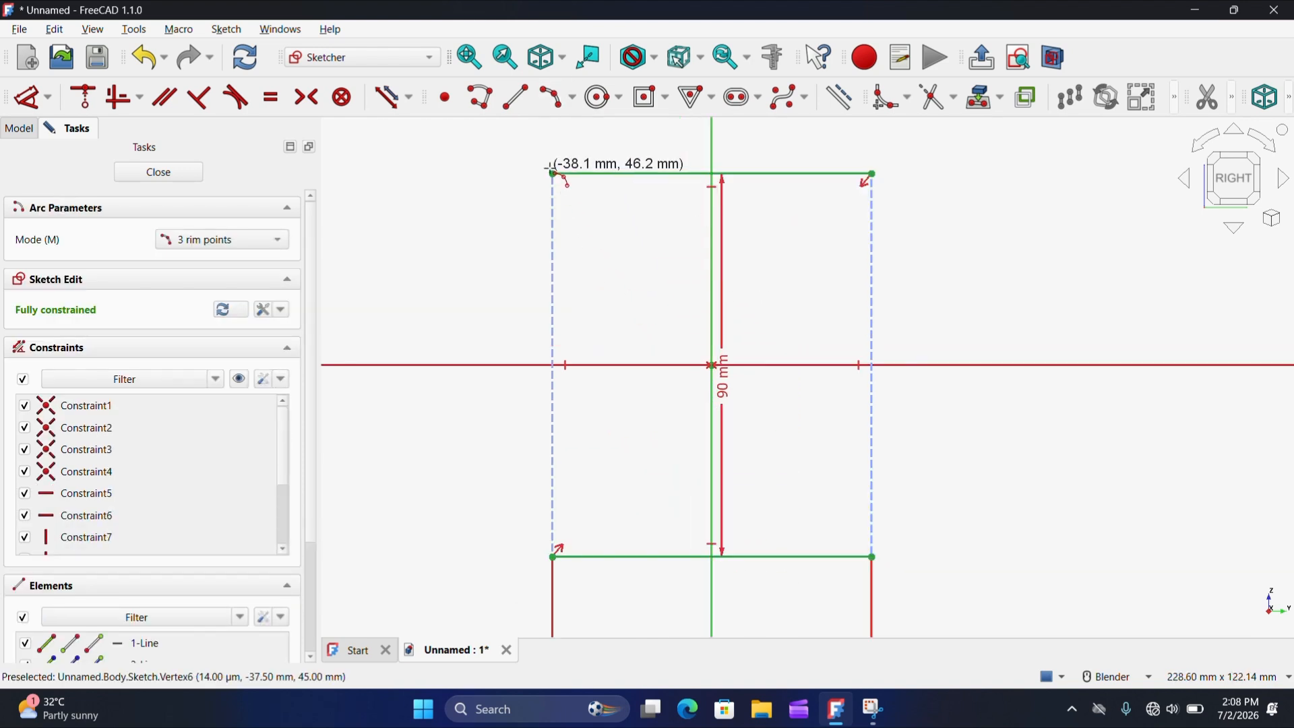
click(554, 173)
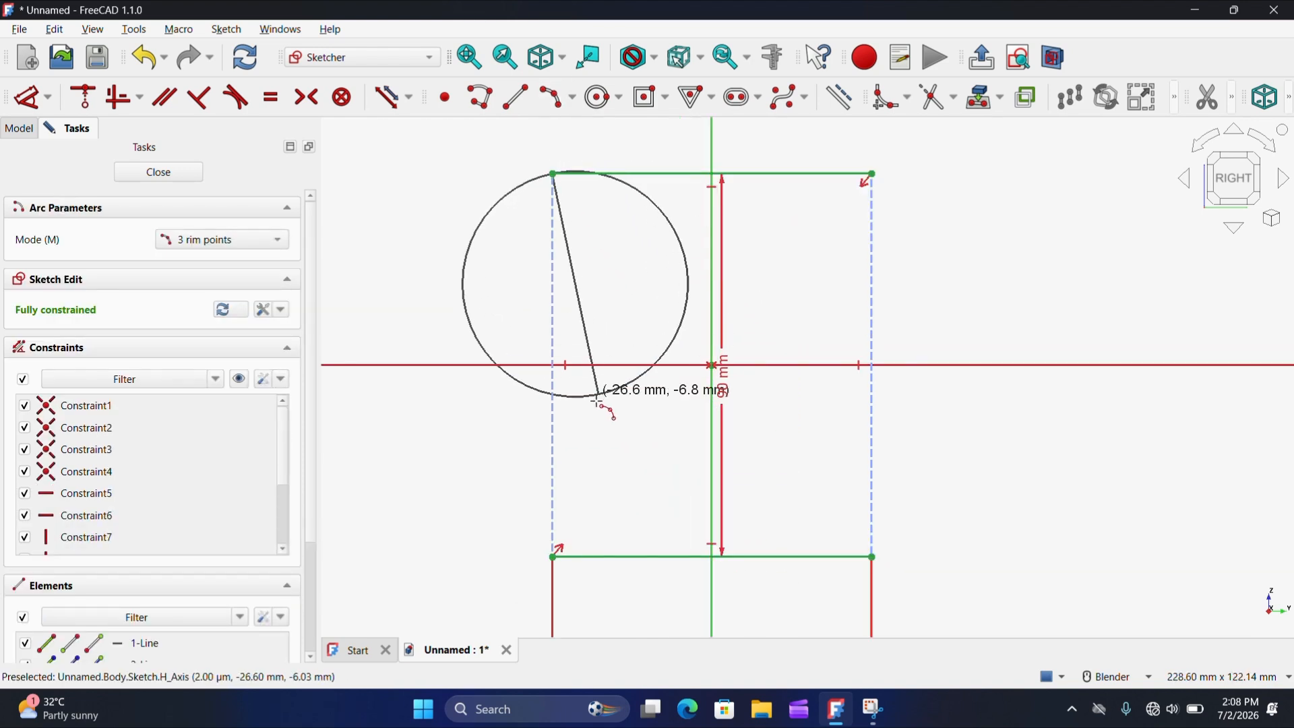
click(554, 557)
click(525, 490)
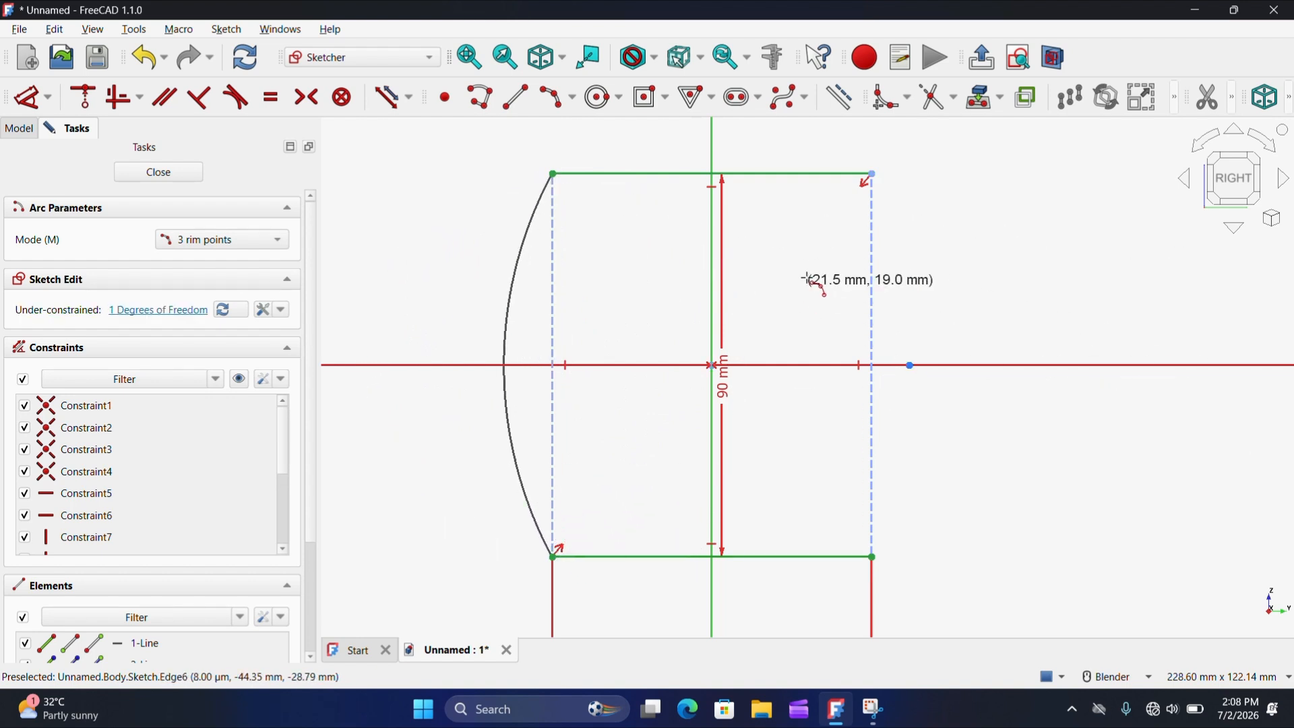
click(872, 174)
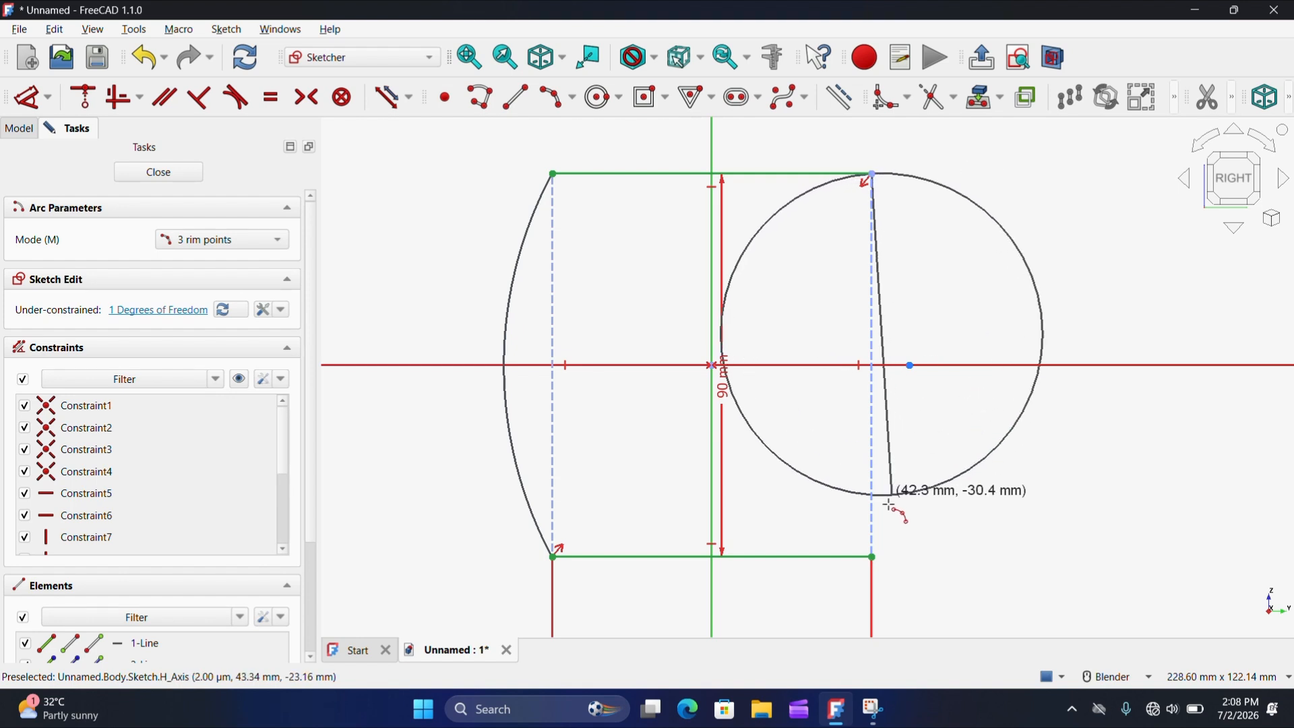
click(871, 556)
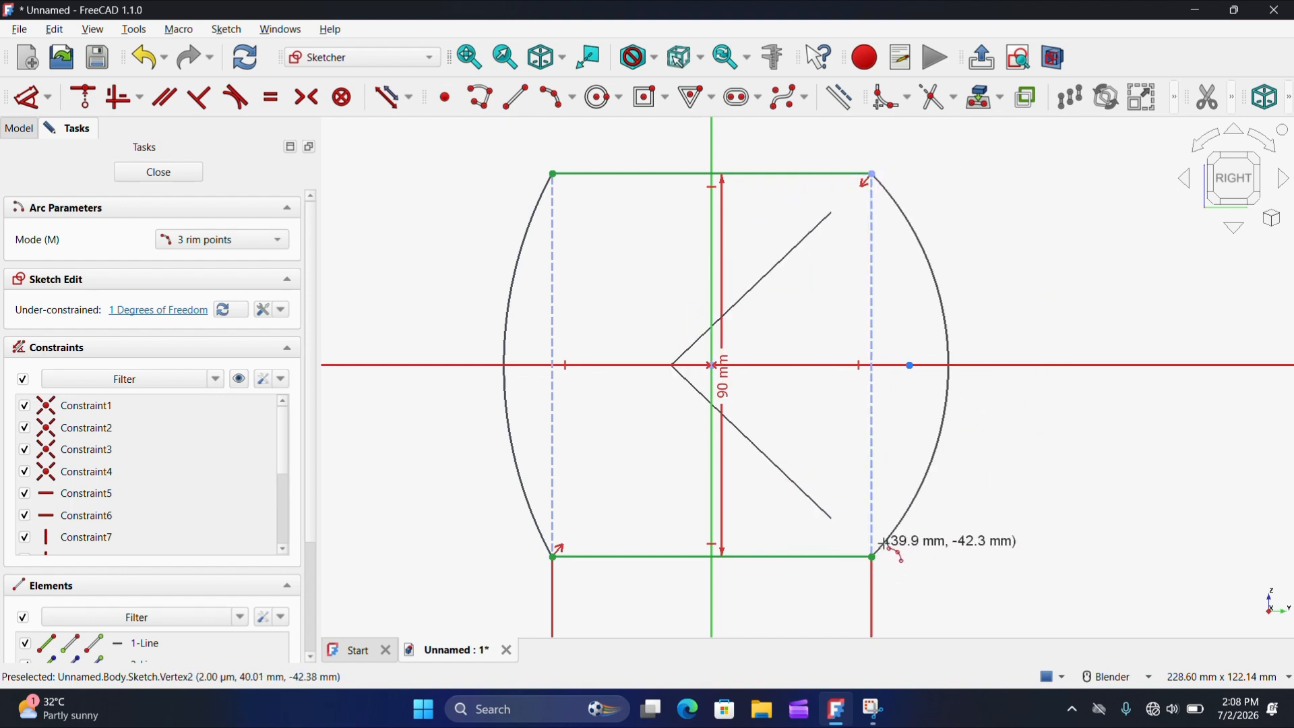
click(1051, 365)
Step: Constrain both side arcs to a 125 mm radius and close the sketch
key(d)
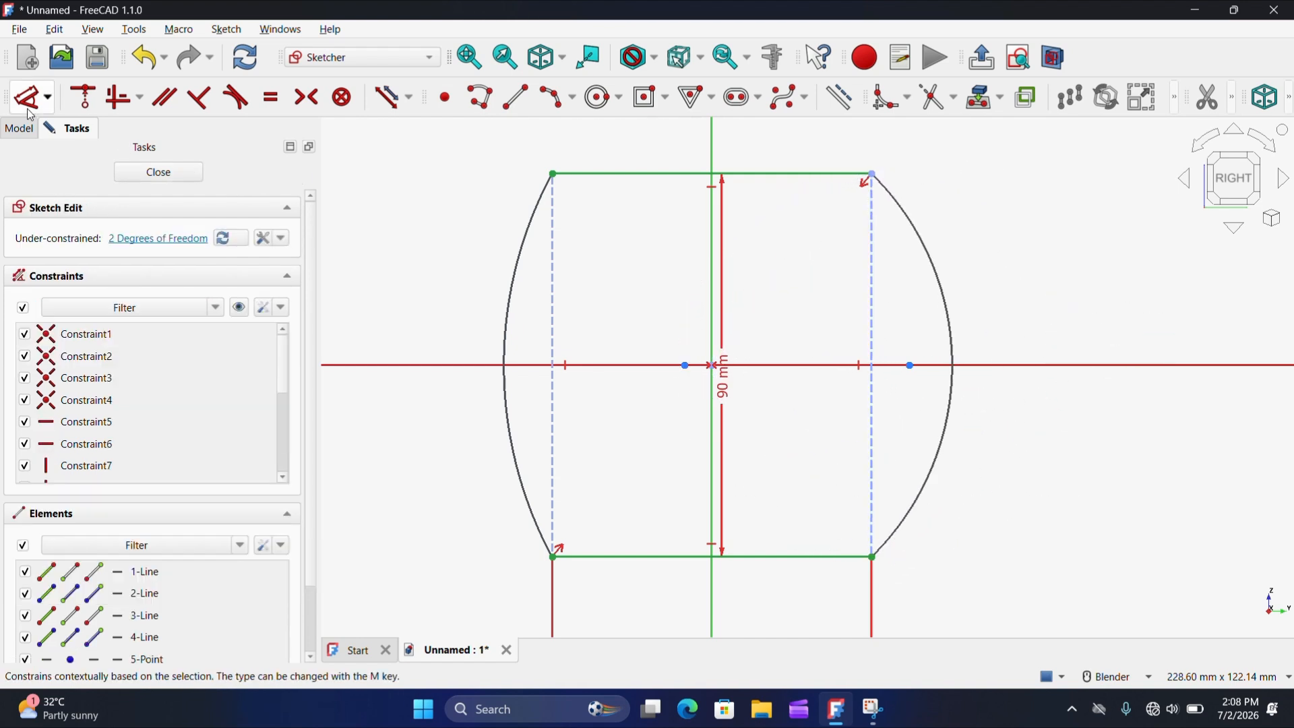
click(507, 284)
click(455, 309)
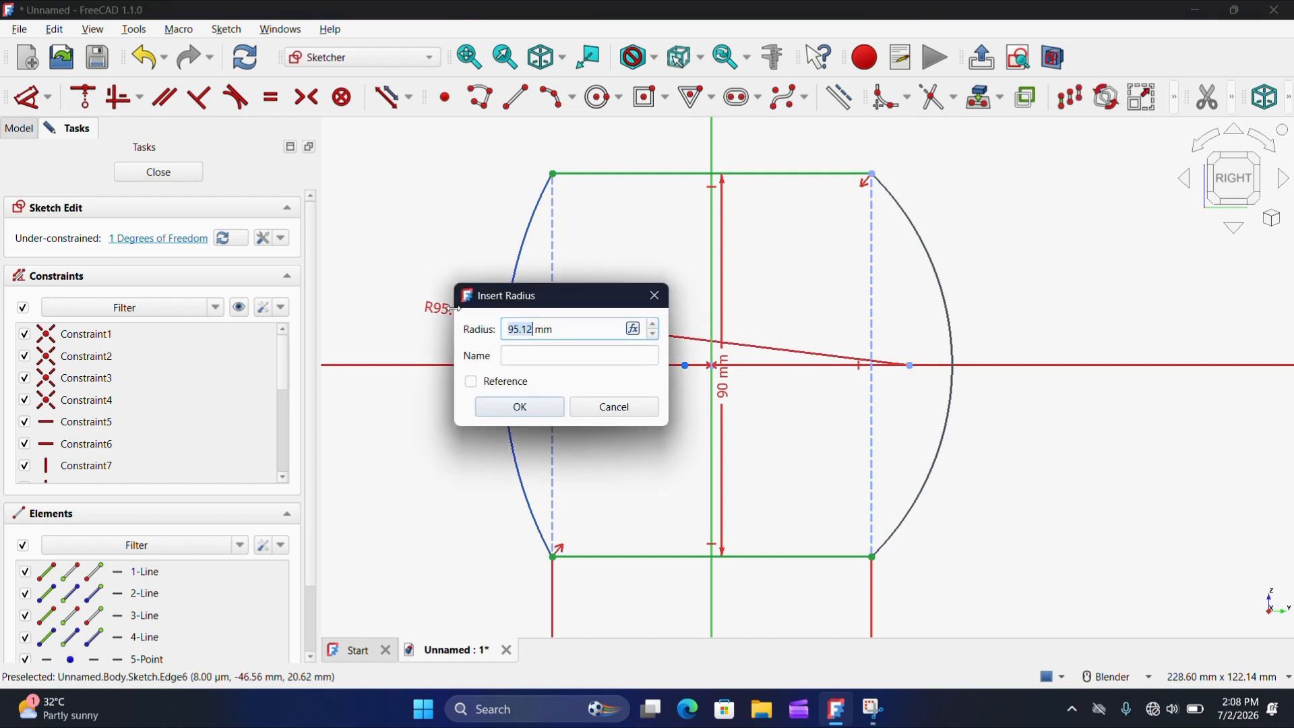
click(528, 412)
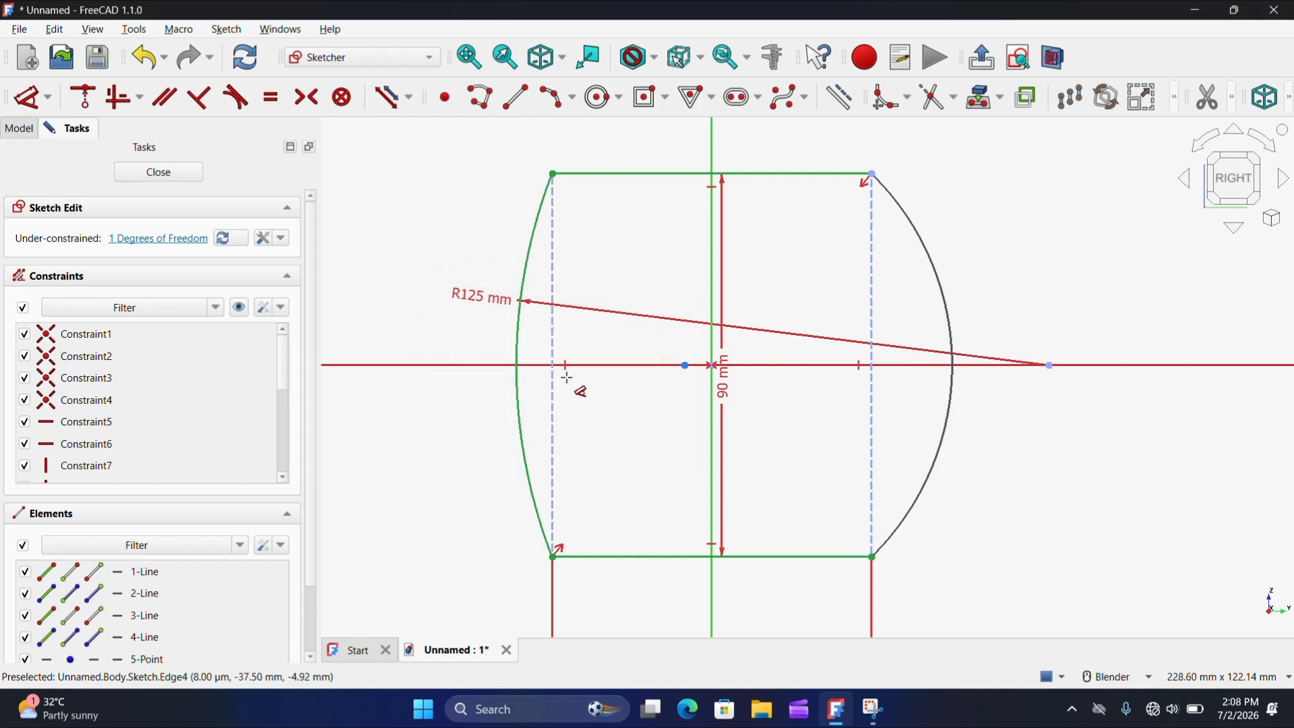
click(949, 294)
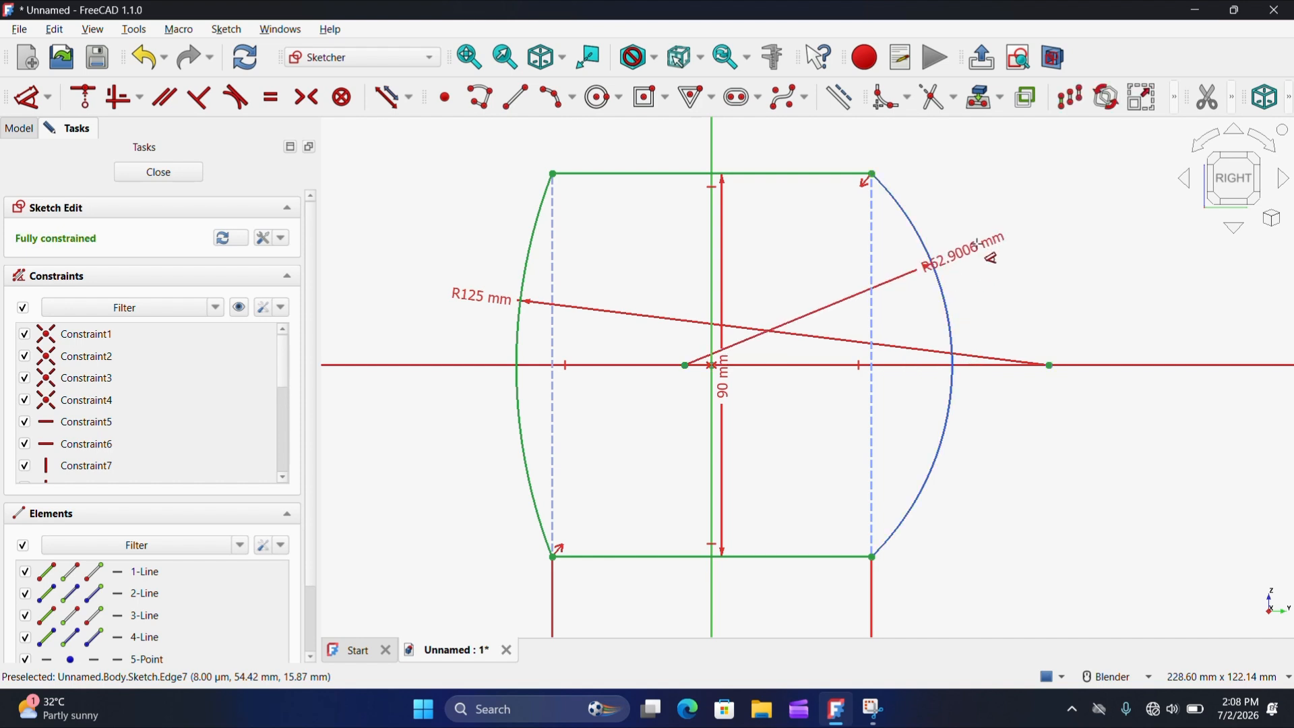
click(980, 251)
text(125.00)
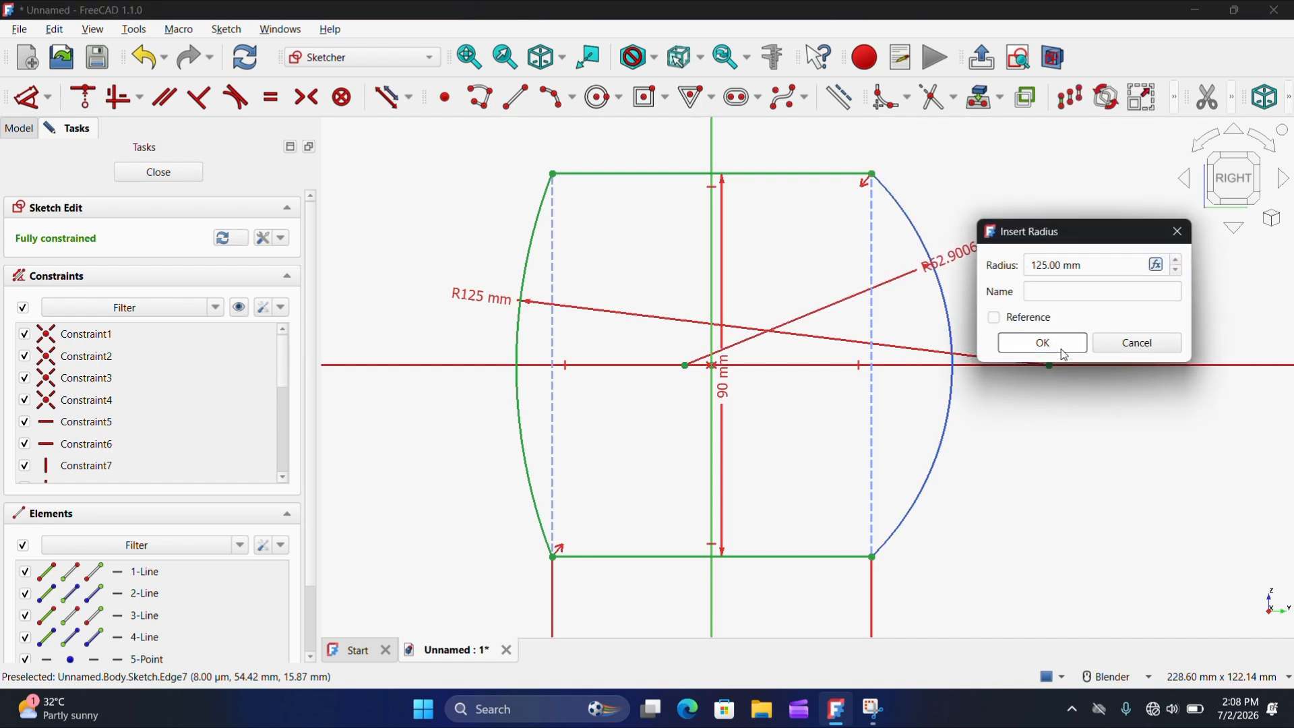
click(1042, 342)
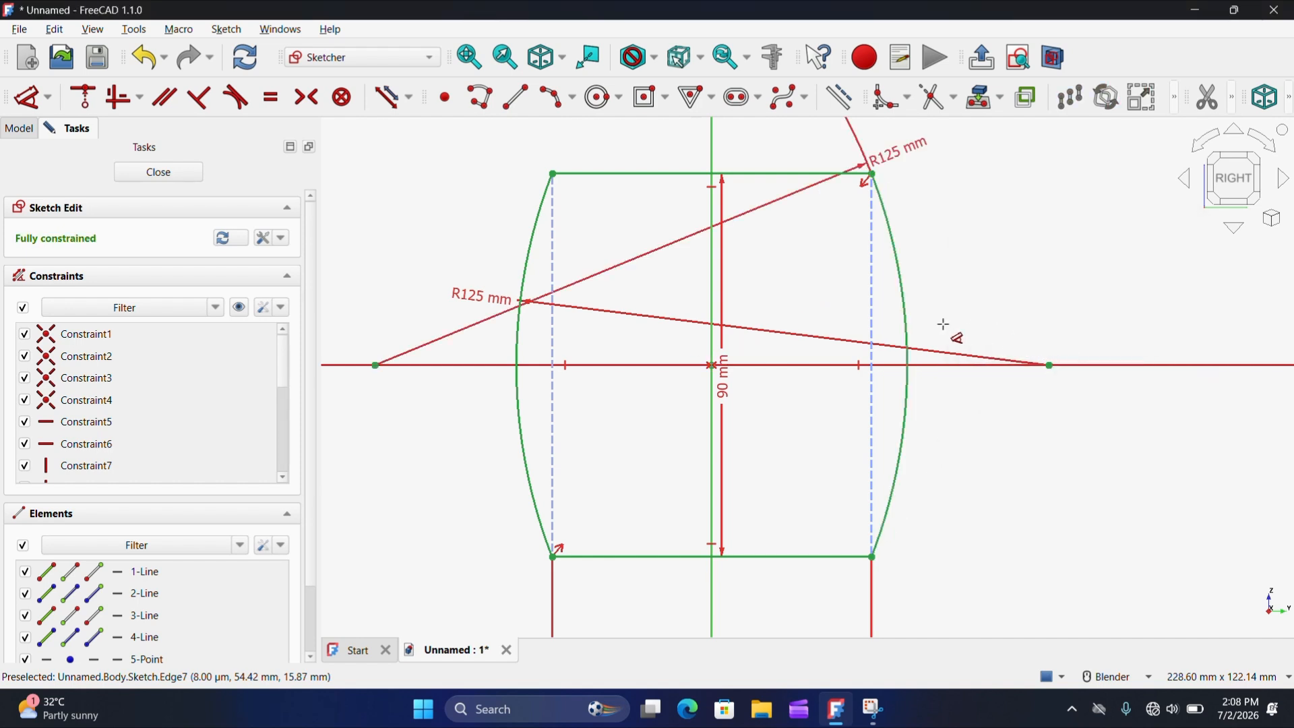
scroll(800, 321, down, 2)
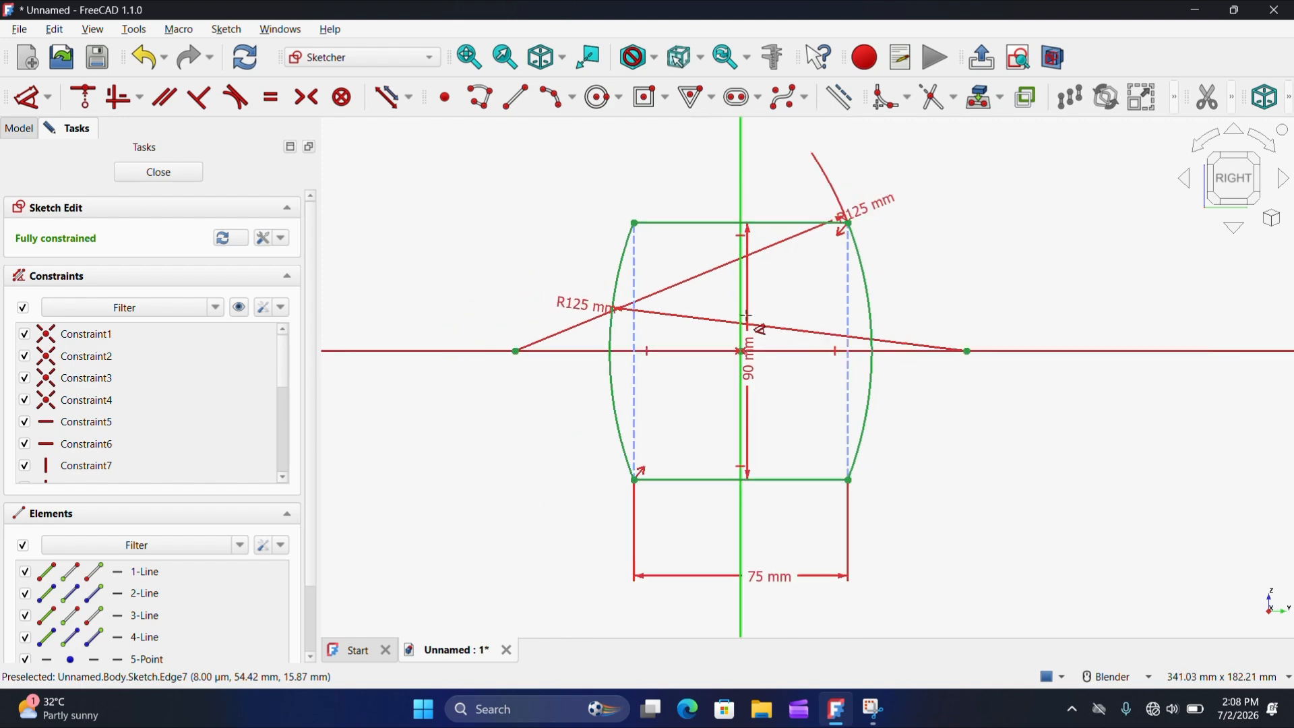
click(156, 179)
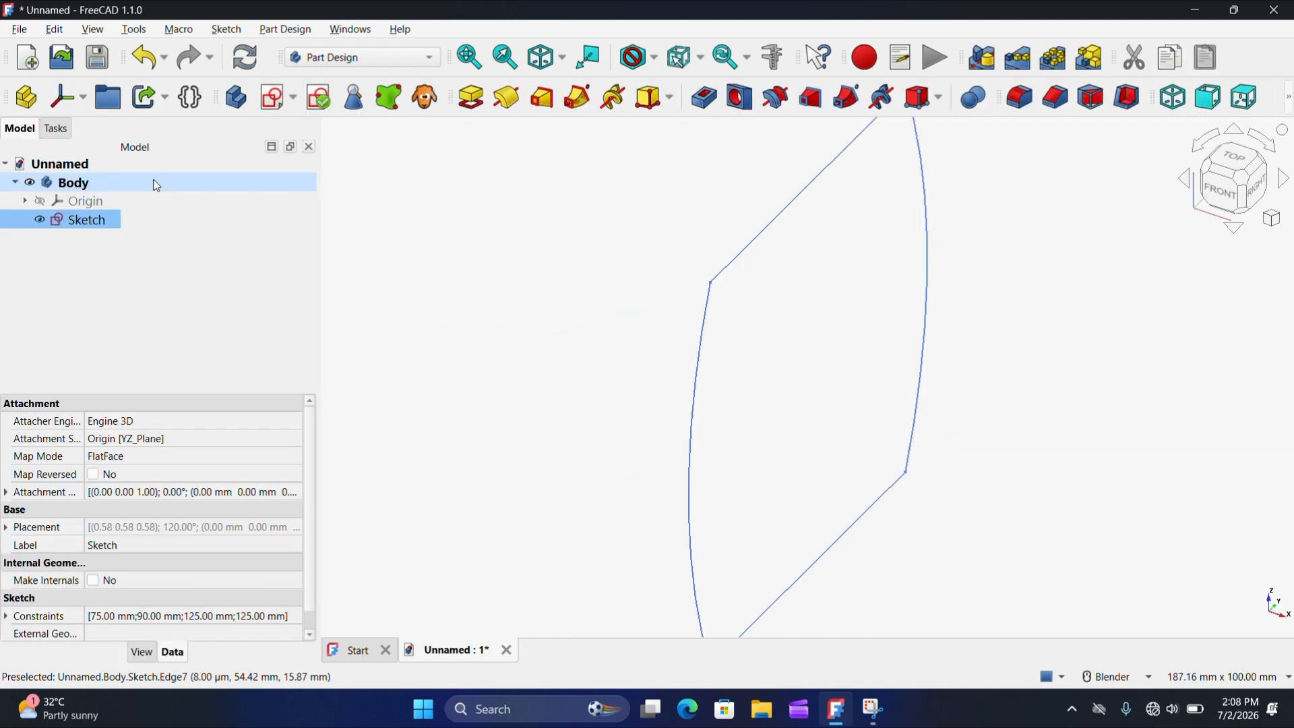
Step: Pad the barrel-shaped sketch symmetrically to a length of 100 mm
click(471, 98)
click(232, 240)
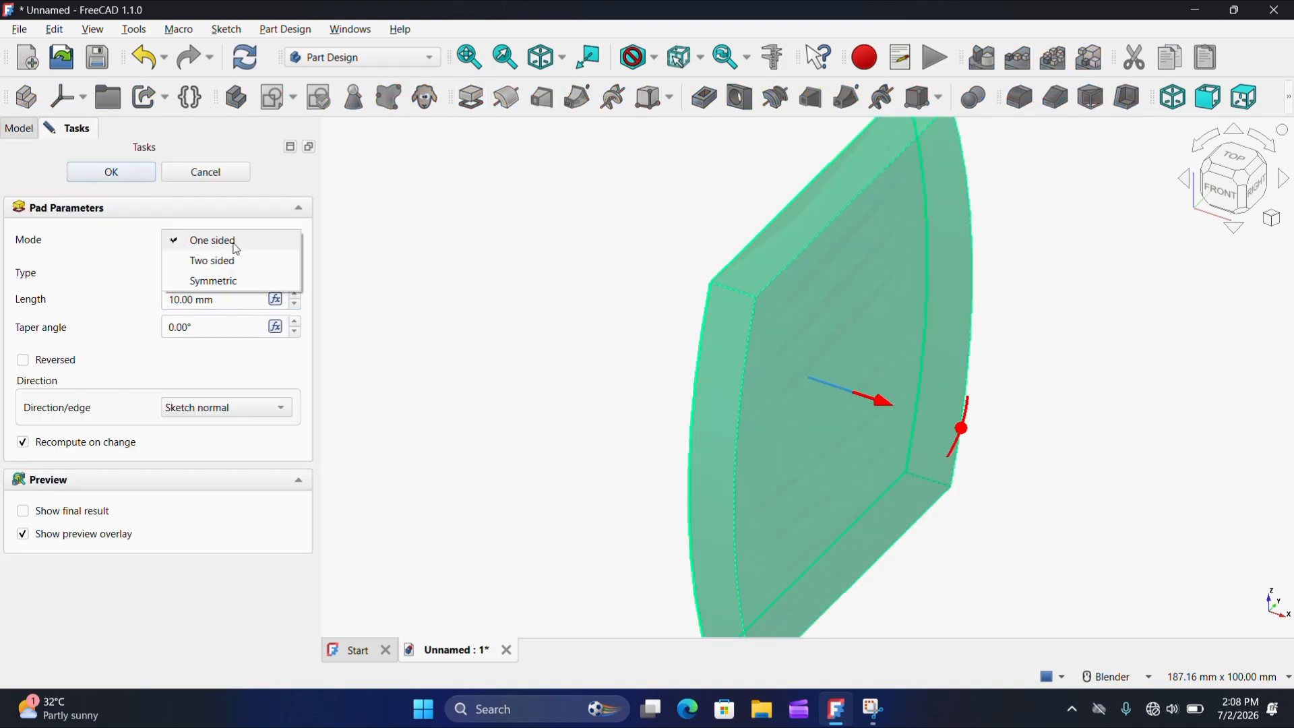
click(231, 241)
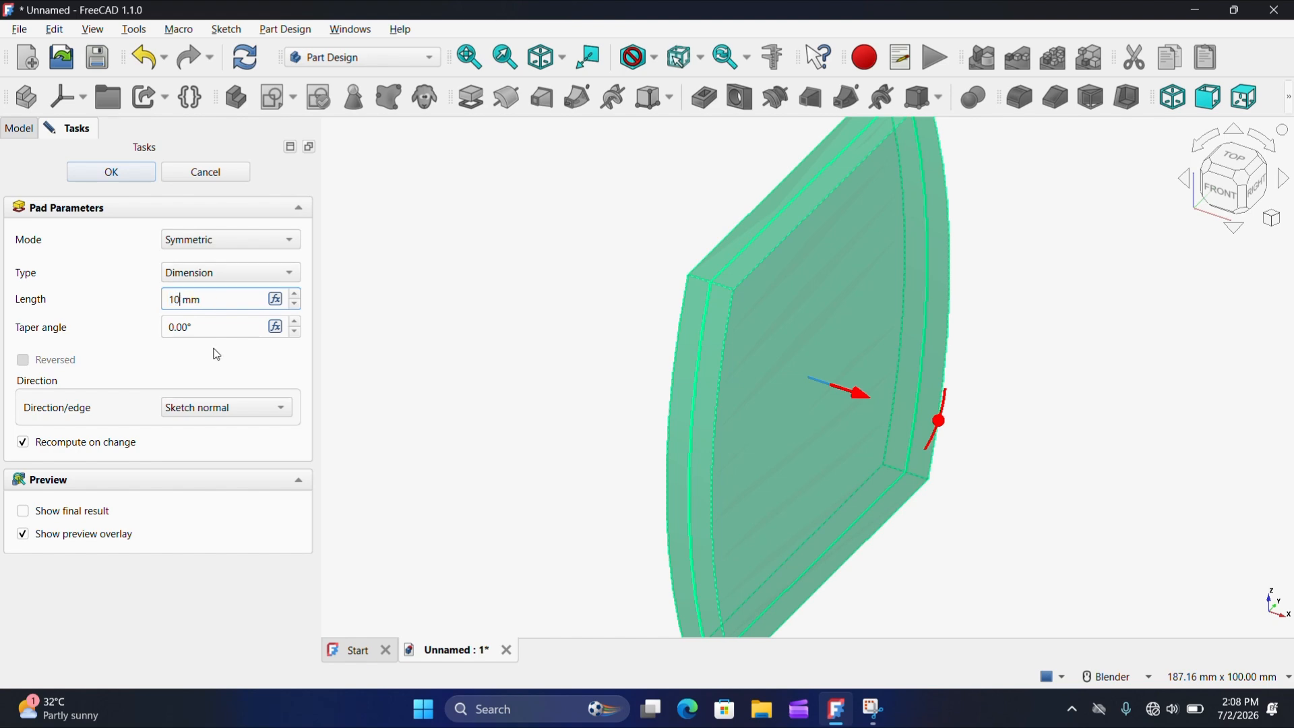
scroll(471, 338, down, 4)
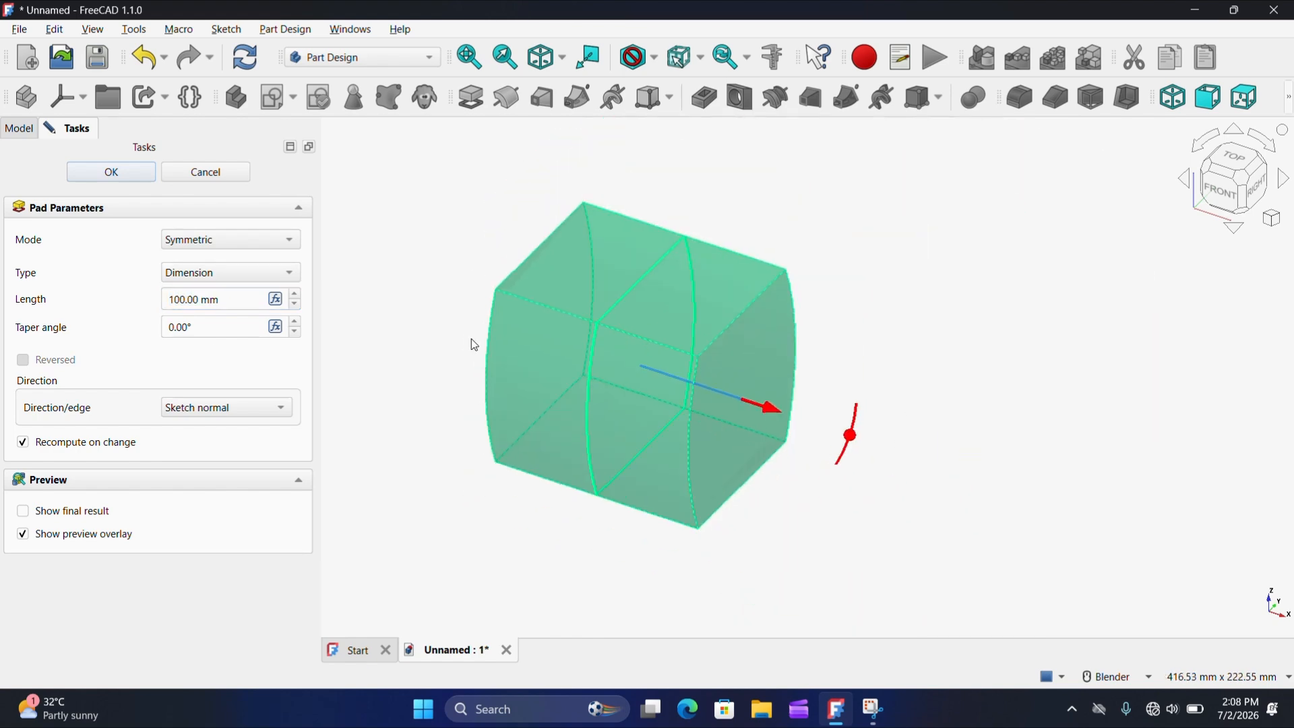
click(84, 173)
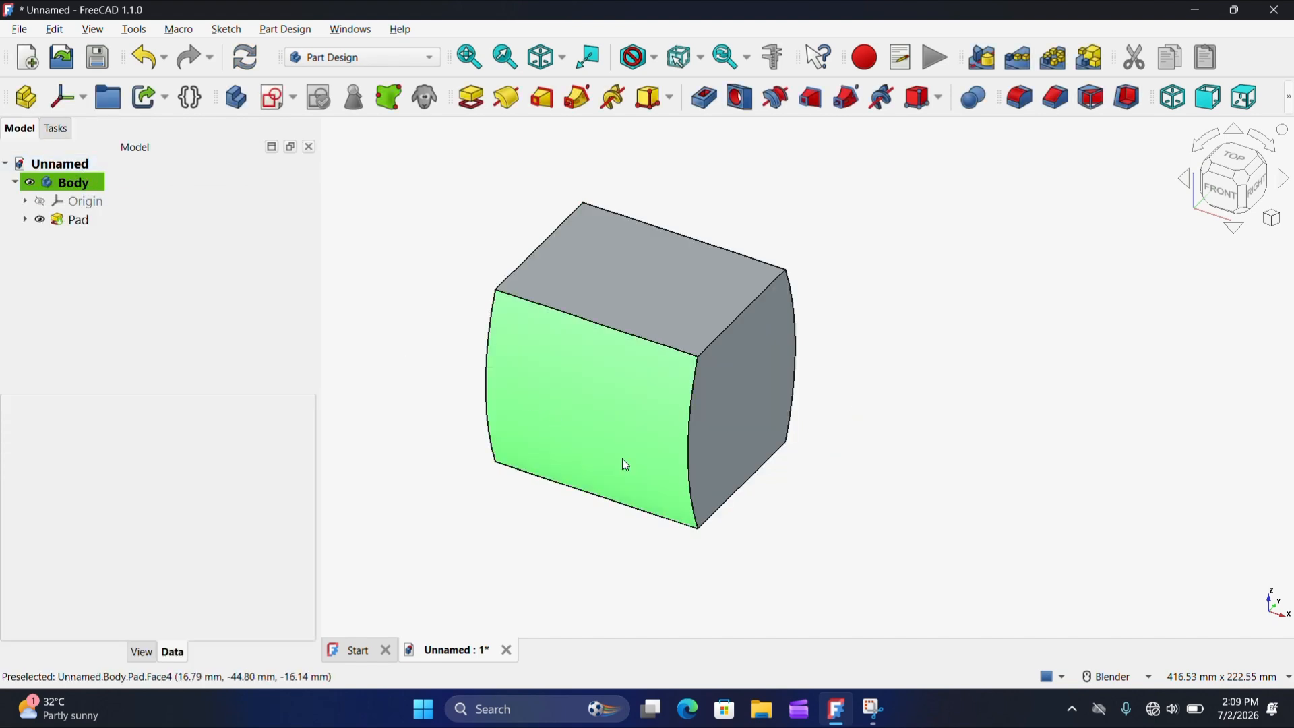
Step: Create a sketch on the pad's front-right barrel-shaped end face and project the face's entire outline into it as external geometry
scroll(621, 458, up, 3)
click(775, 416)
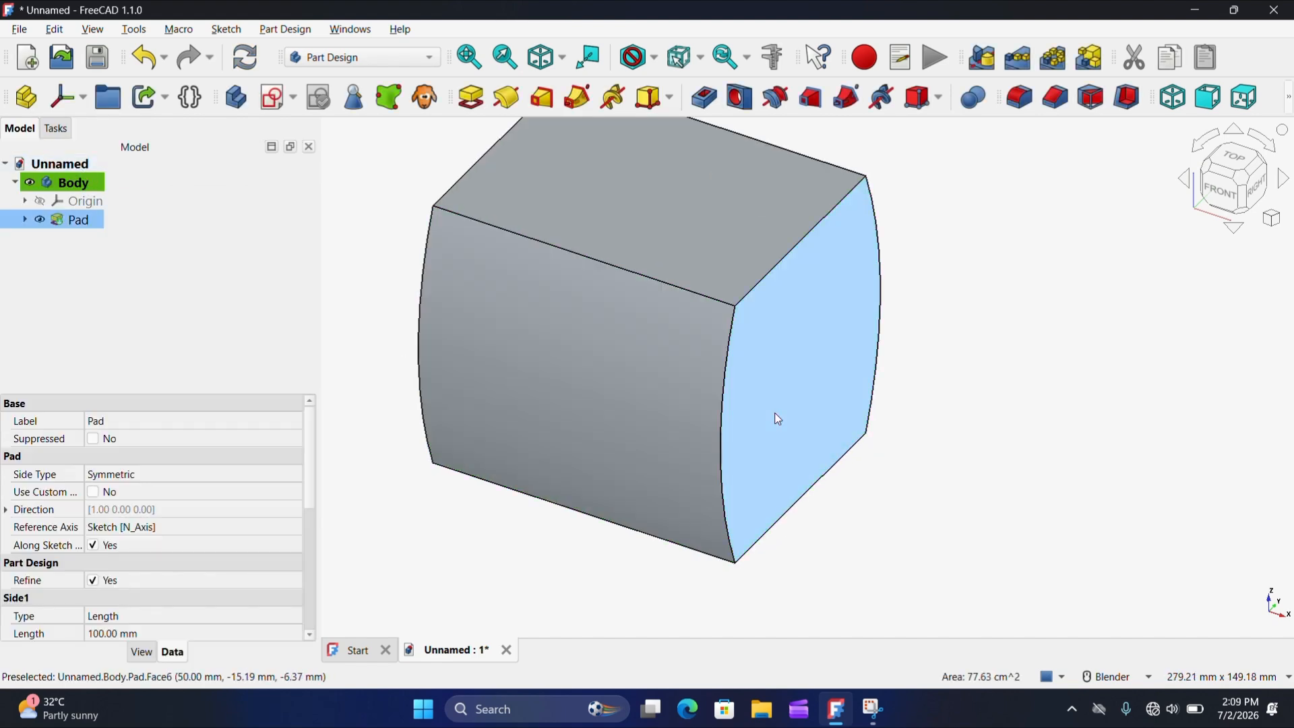
click(267, 102)
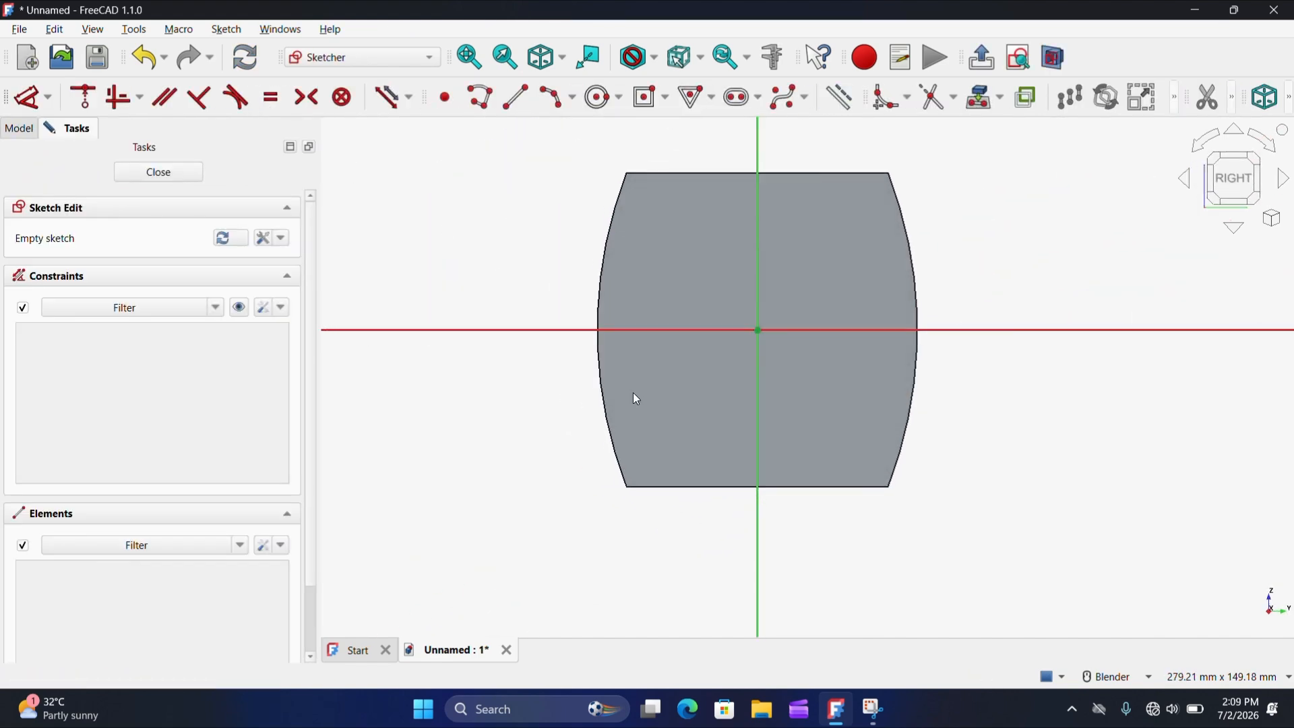
click(998, 96)
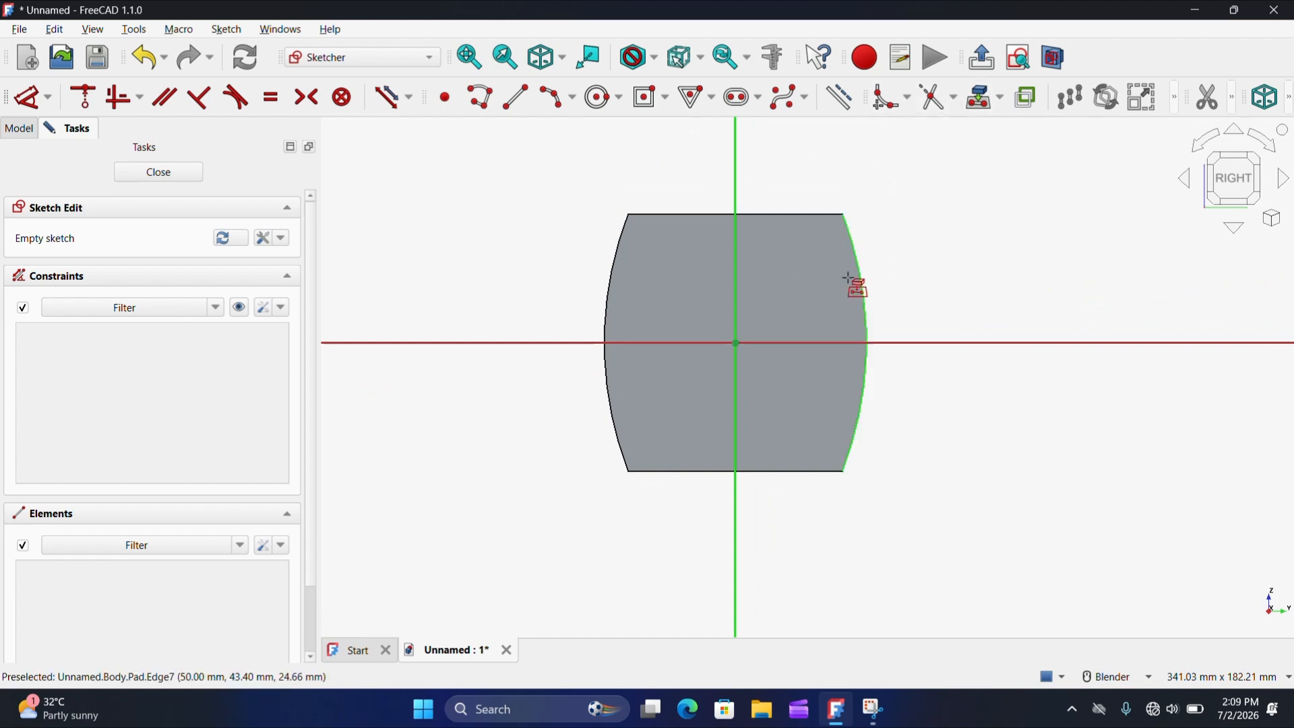
click(815, 299)
scroll(813, 296, up, 3)
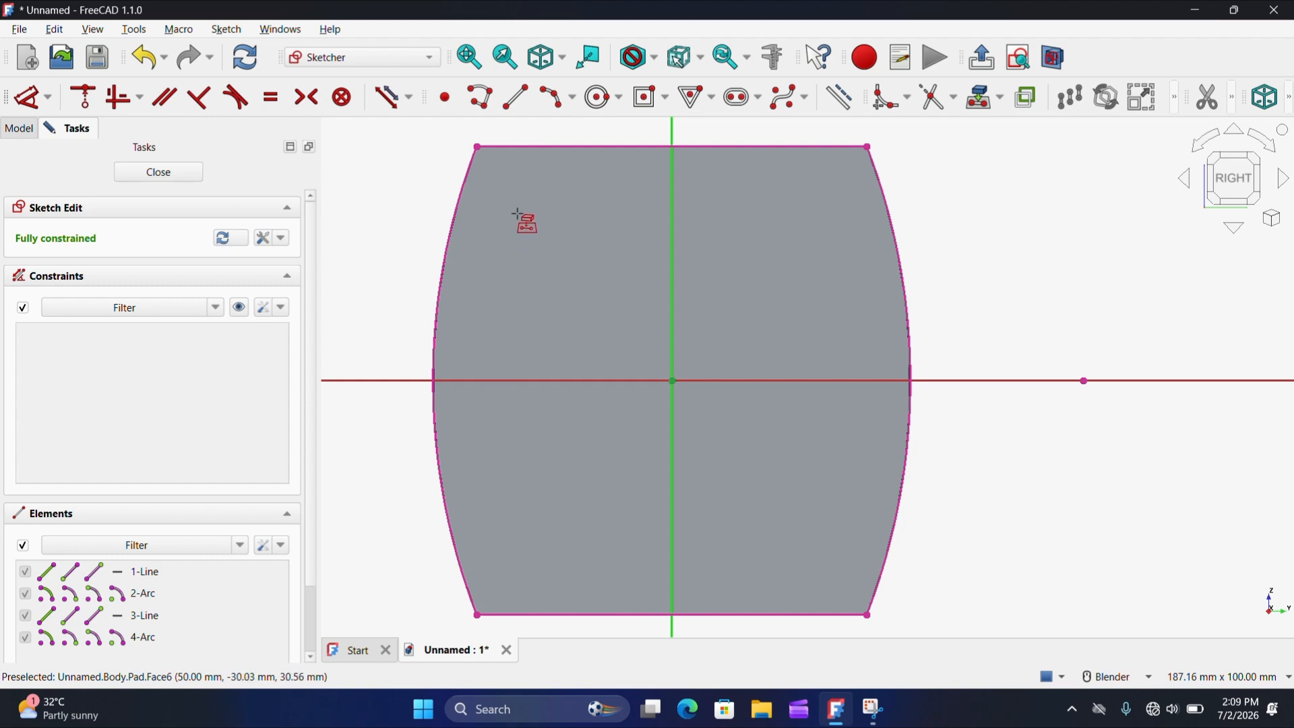
scroll(829, 231, down, 2)
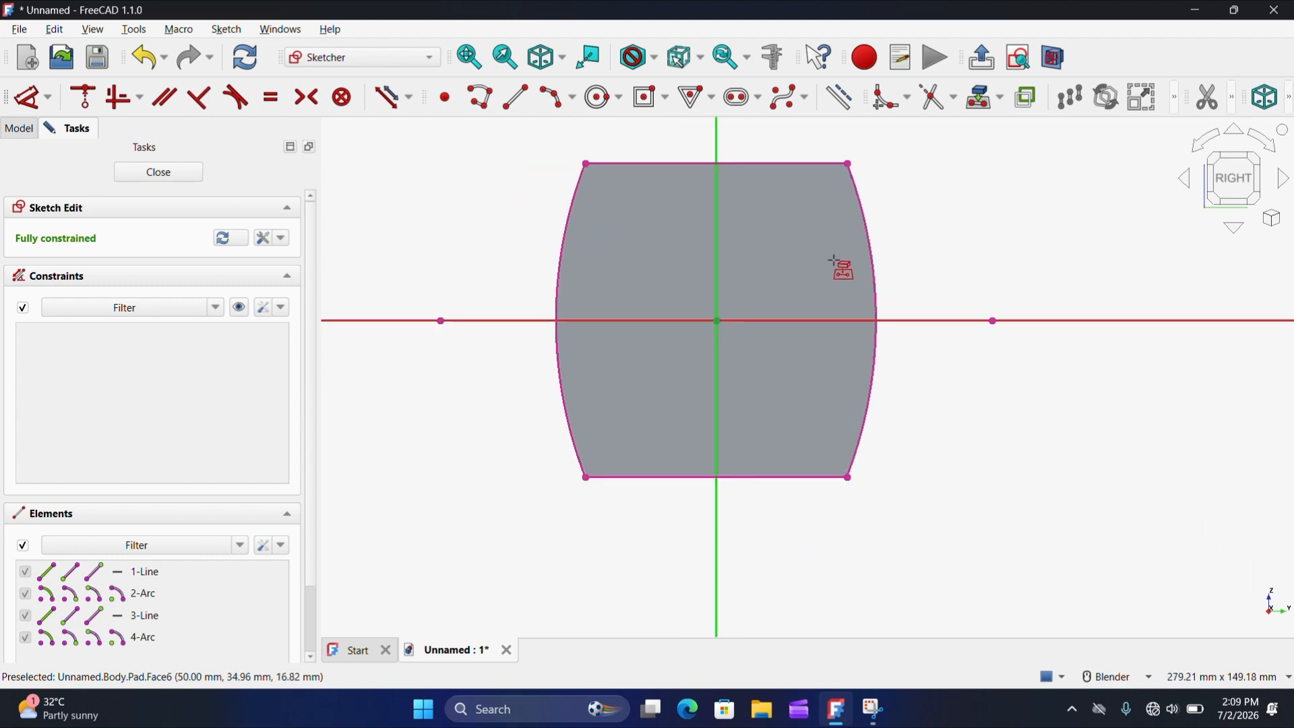
scroll(836, 261, down, 1)
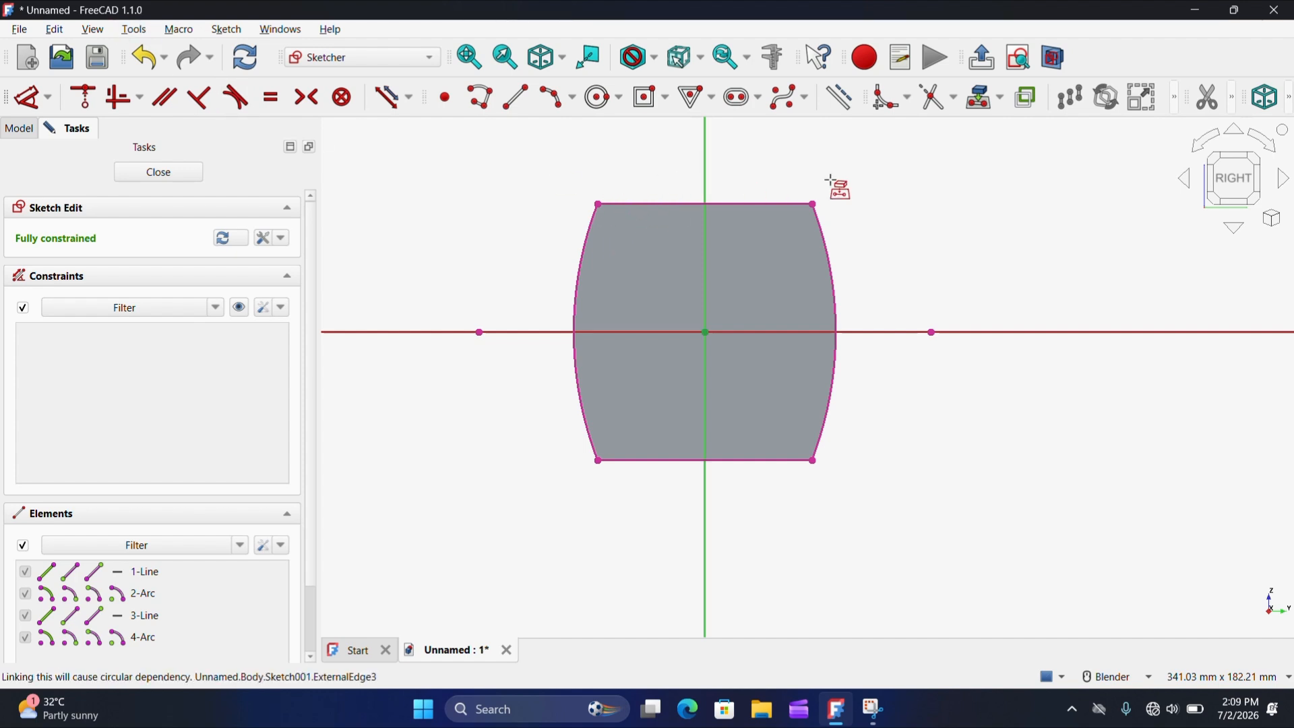
Step: Switch the projected face outline to construction geometry and back to regular geometry
drag(479, 148, 978, 558)
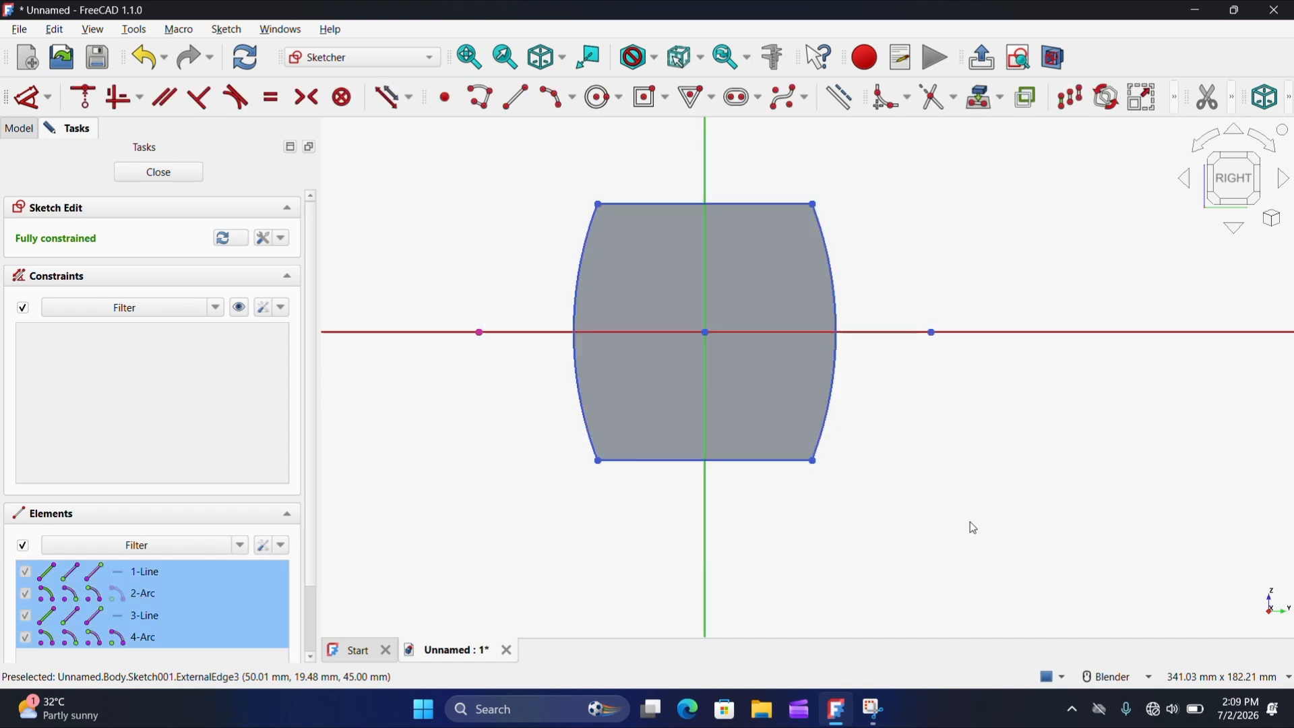
click(1105, 97)
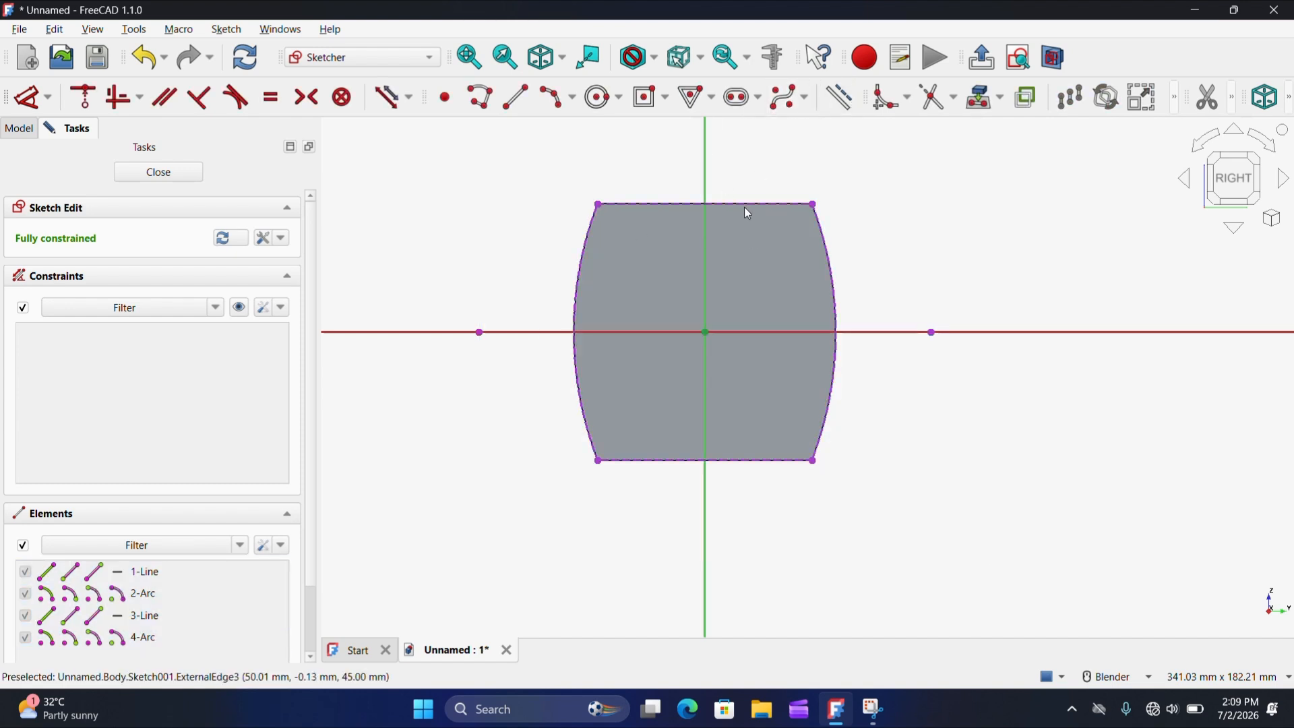
scroll(713, 483, up, 2)
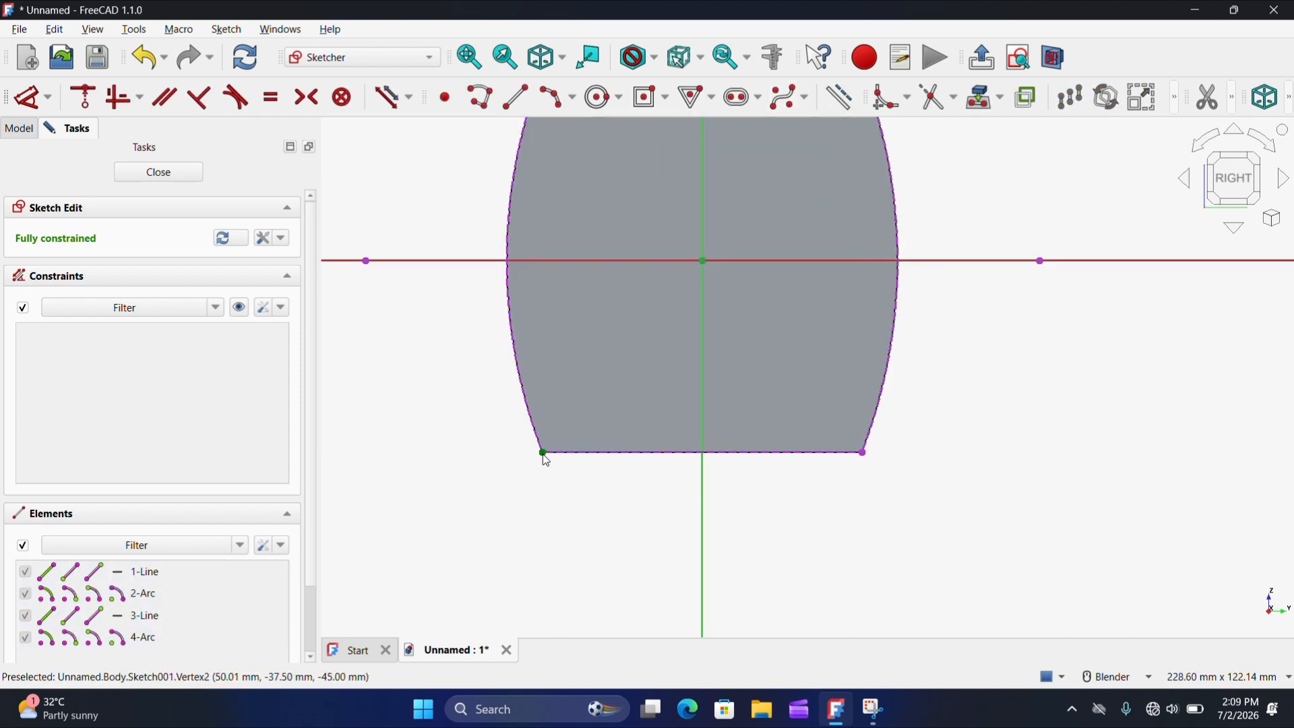
scroll(947, 290, down, 1)
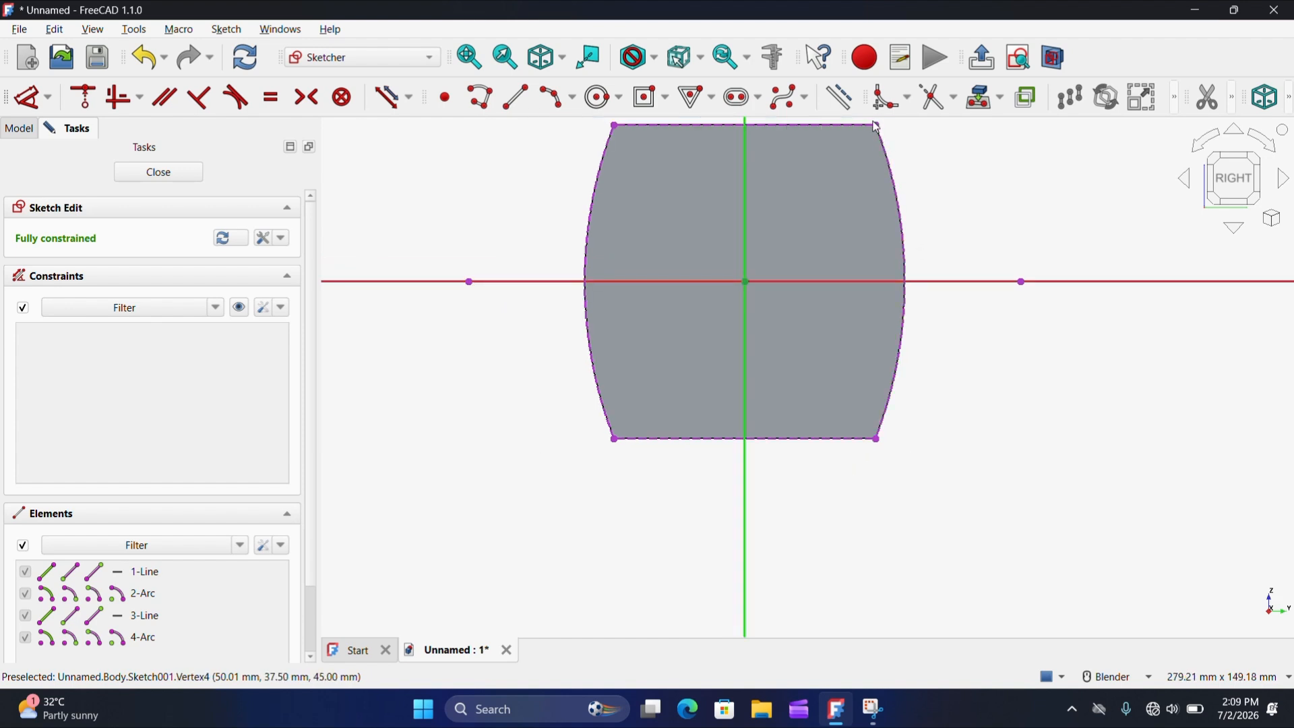
scroll(610, 329, down, 2)
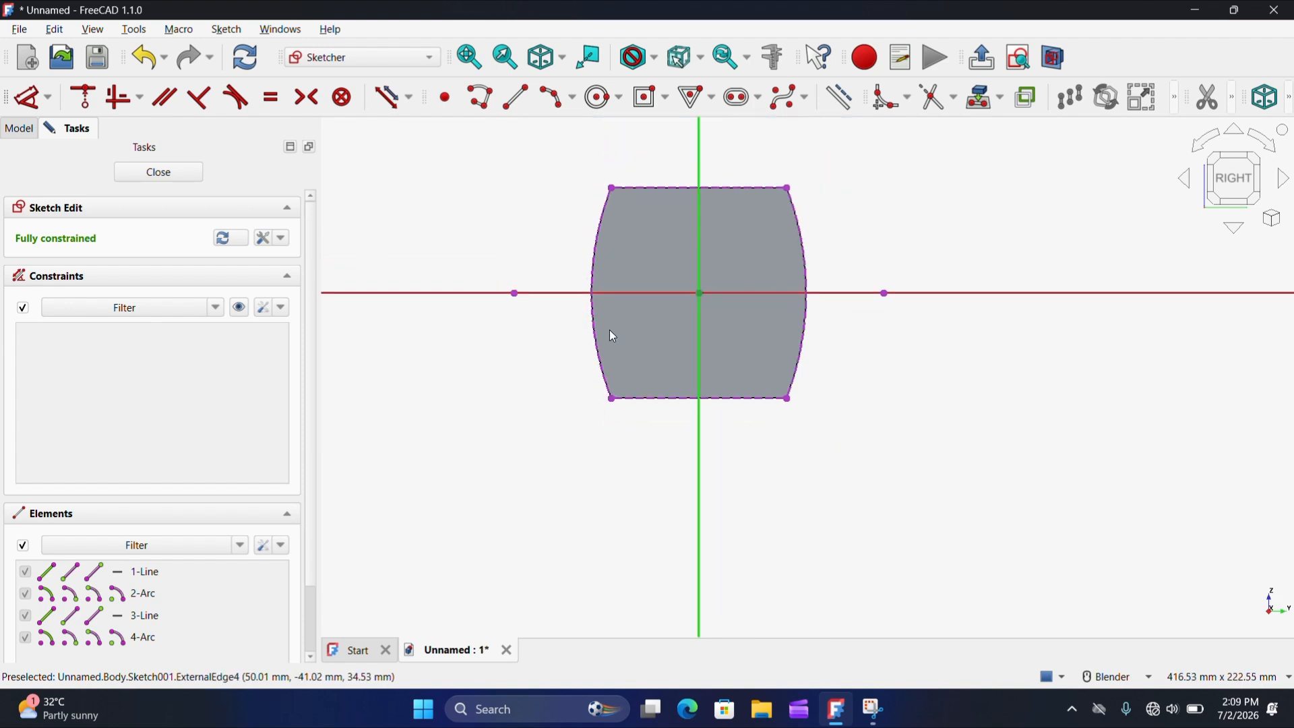
scroll(600, 221, down, 2)
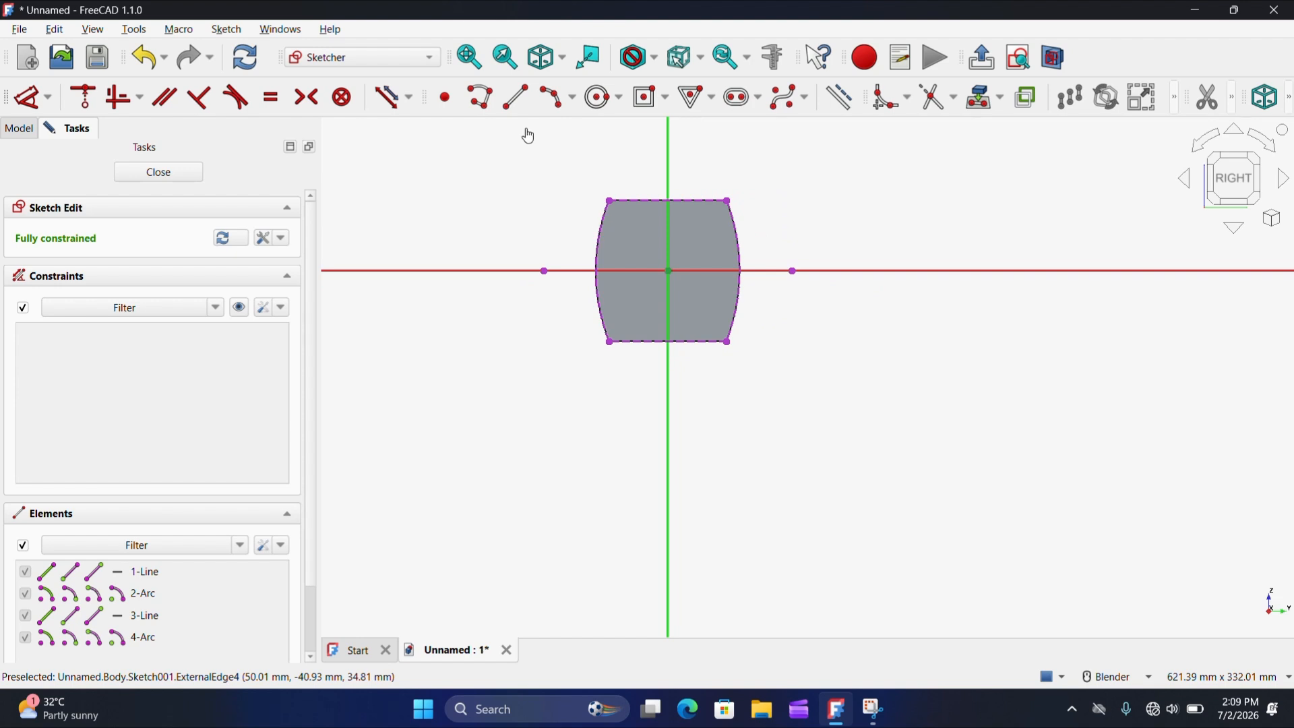
drag(526, 131, 859, 443)
click(839, 98)
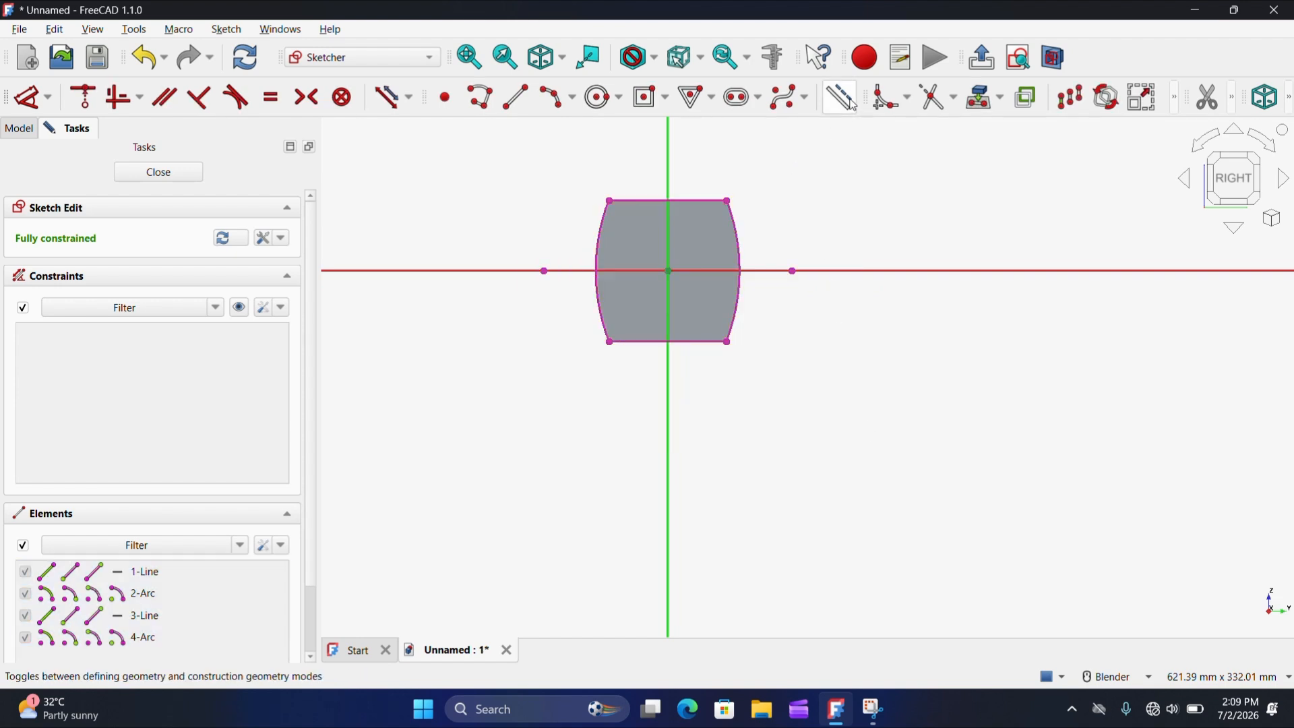
scroll(694, 165, up, 4)
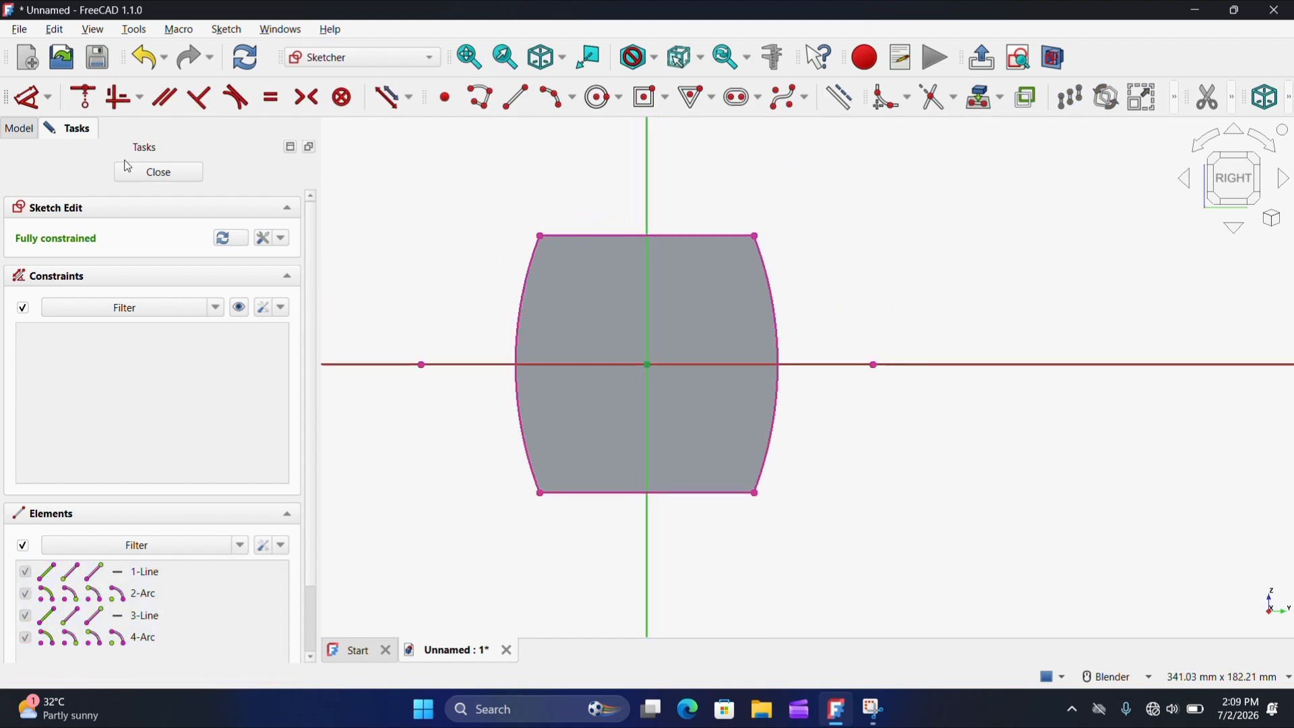
Step: Close the sketch and pad the projected outline 10 mm outward with a taper angle that narrows it toward its outer face
click(144, 171)
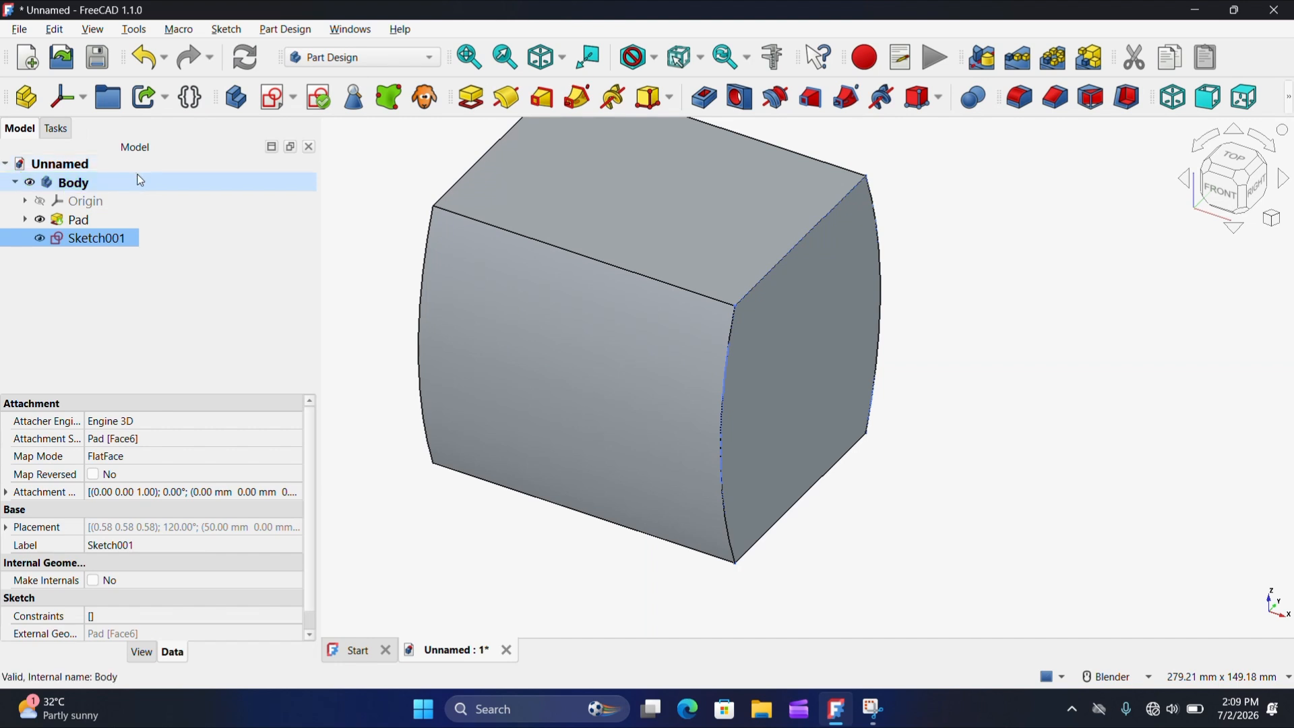
click(478, 103)
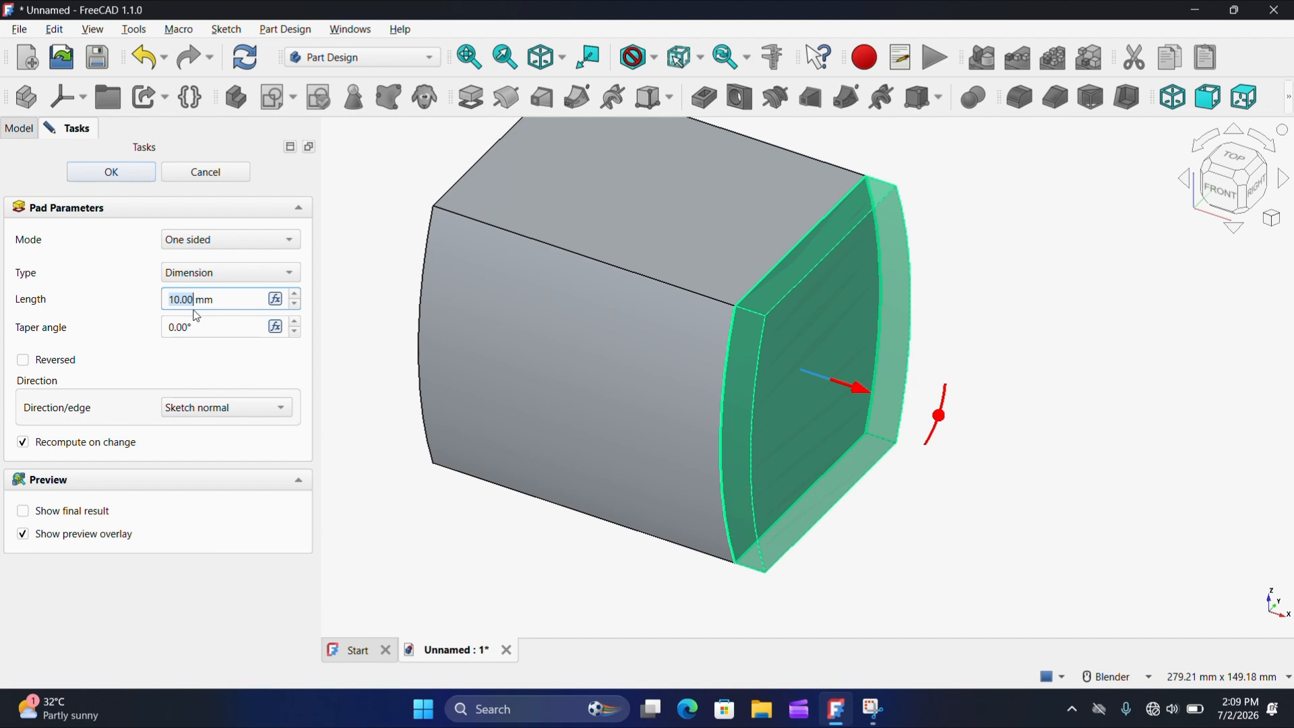
click(187, 328)
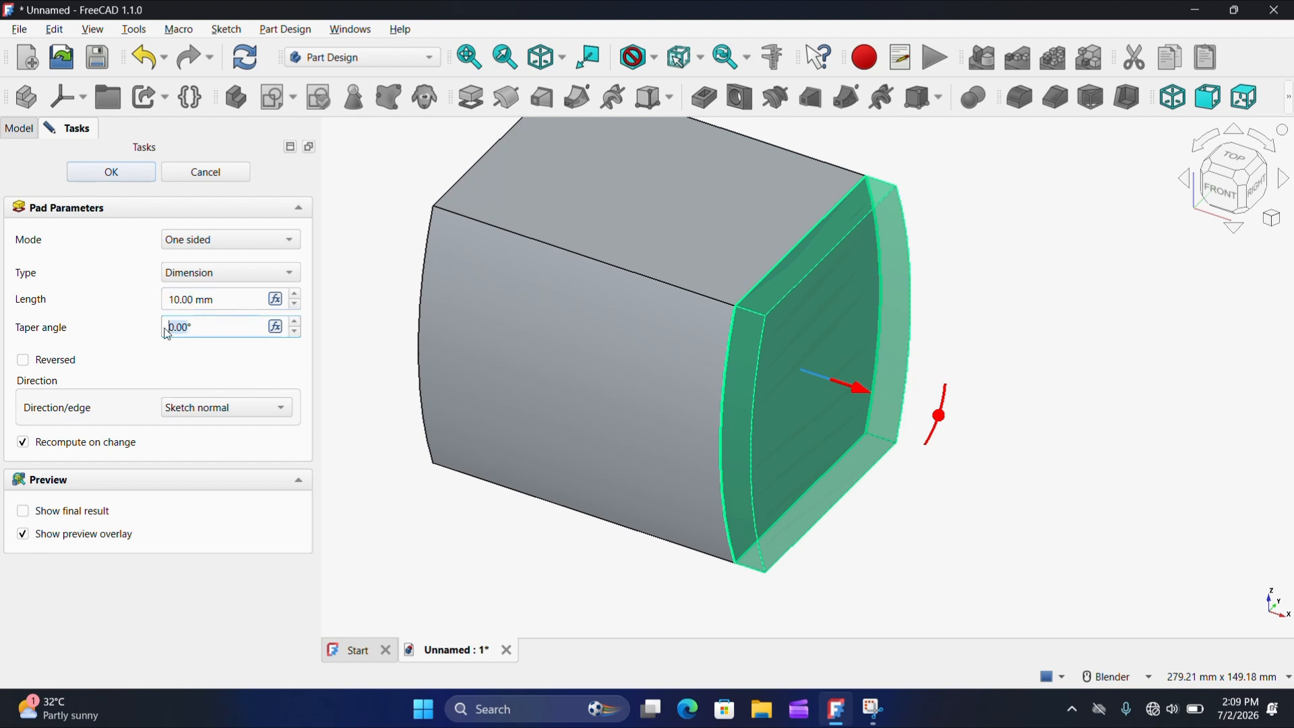
key(BackSpace)
click(1062, 376)
middle_drag(817, 375, 764, 335)
click(145, 172)
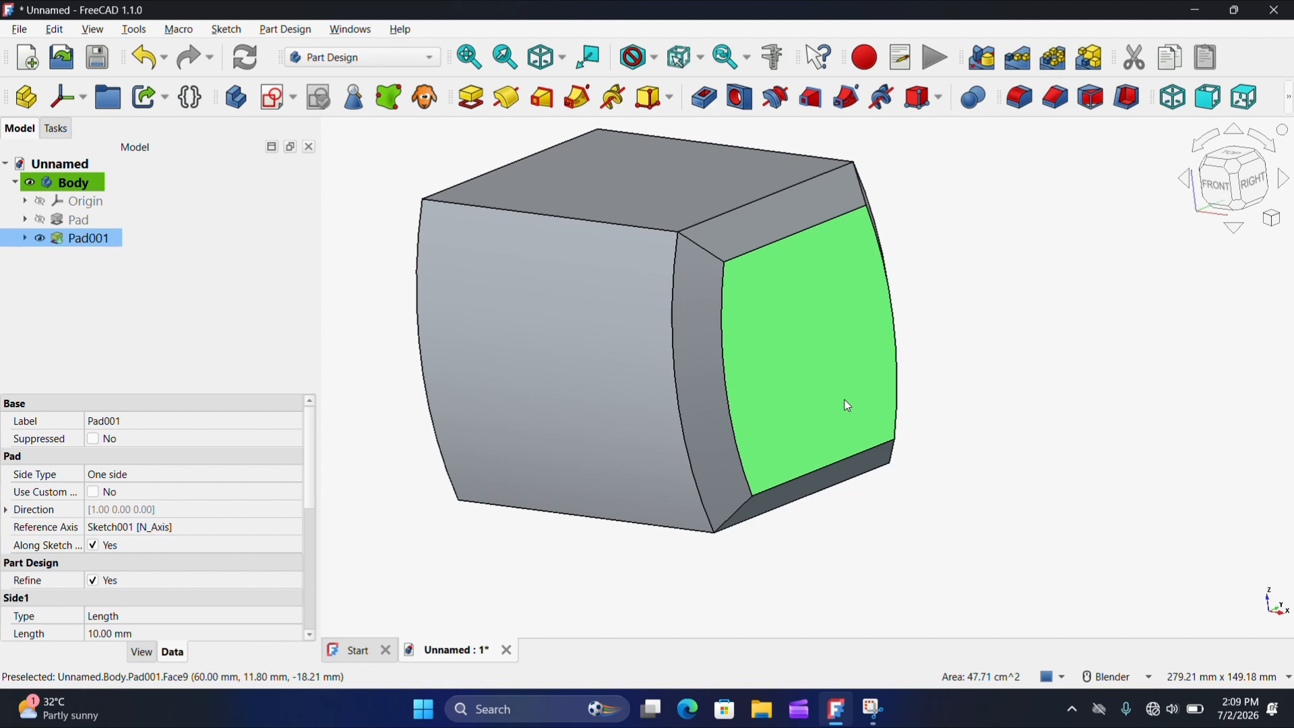
Step: Create a sketch on the tapered pad's outer face and draw a 69 mm diameter circle centred on the origin
click(812, 390)
click(274, 98)
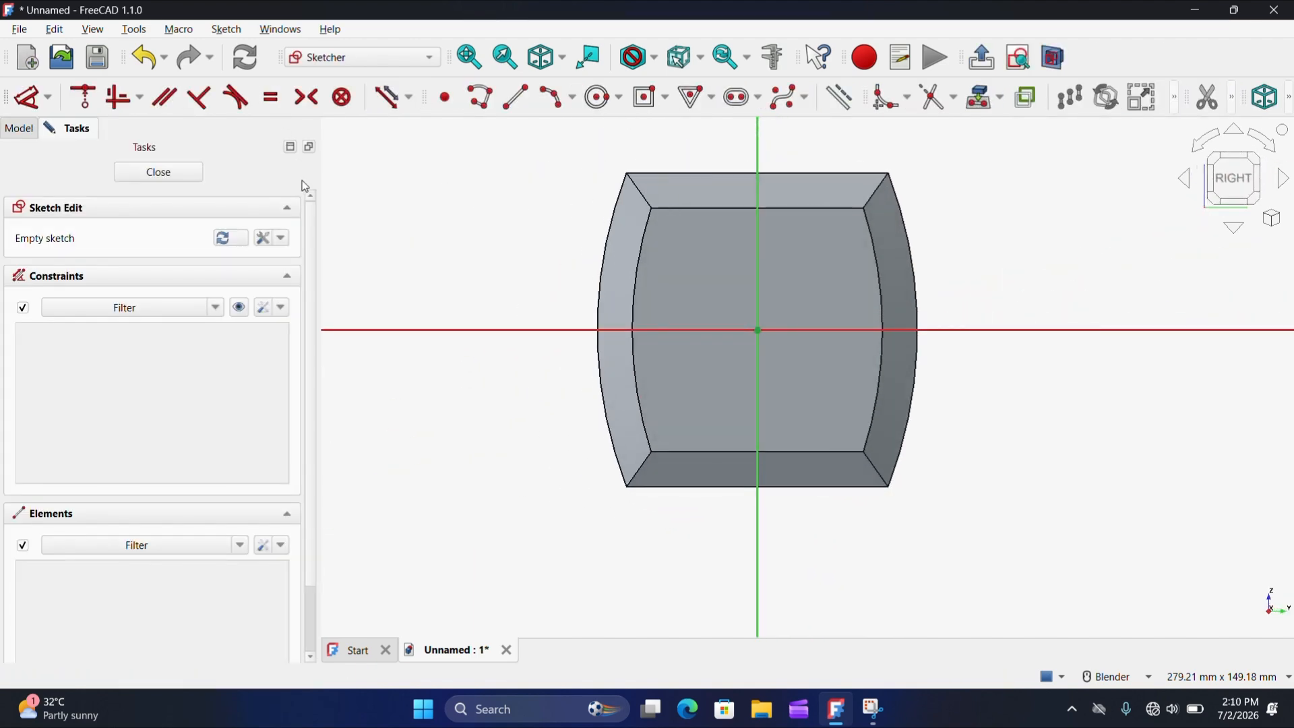
click(597, 97)
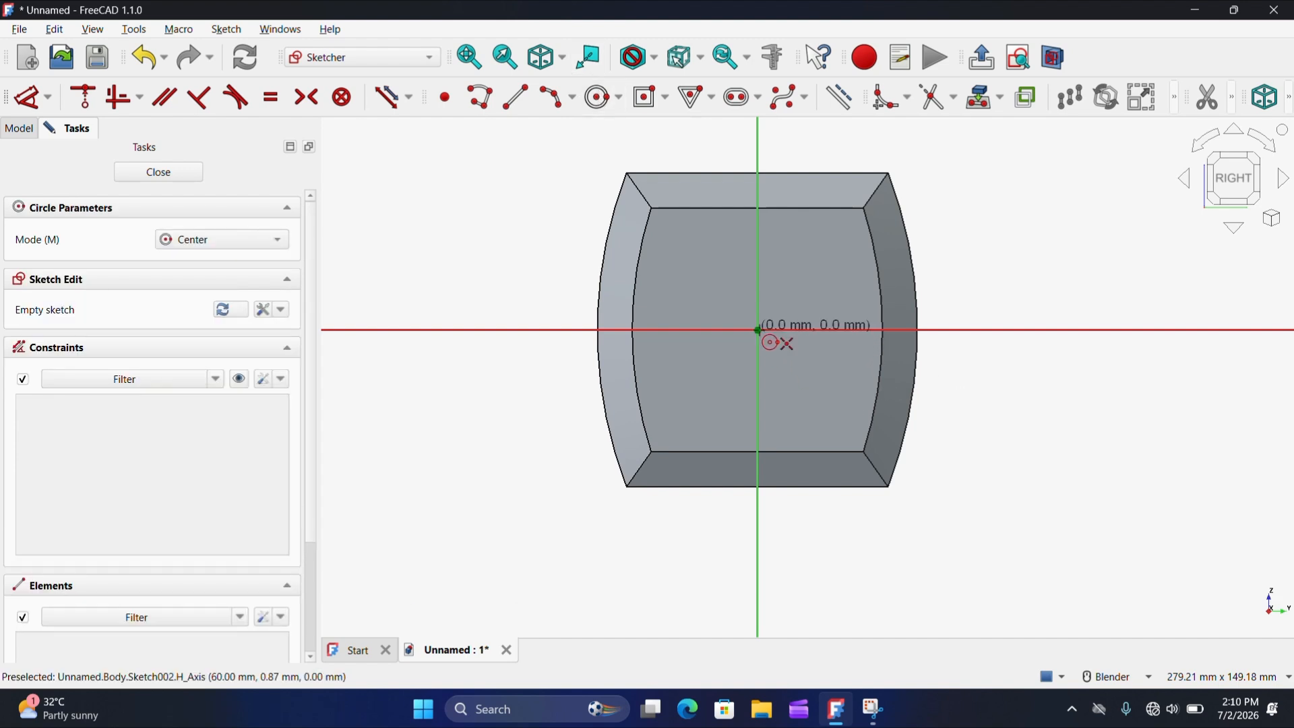
click(758, 330)
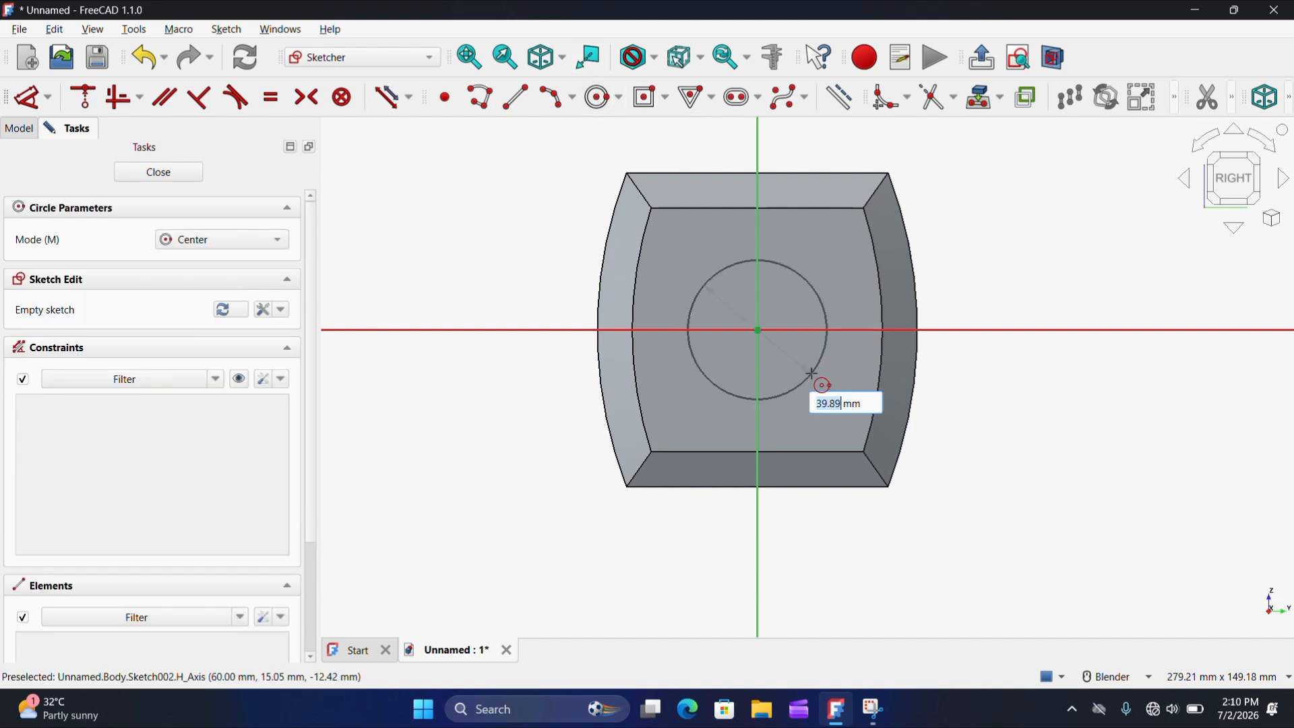
text(69)
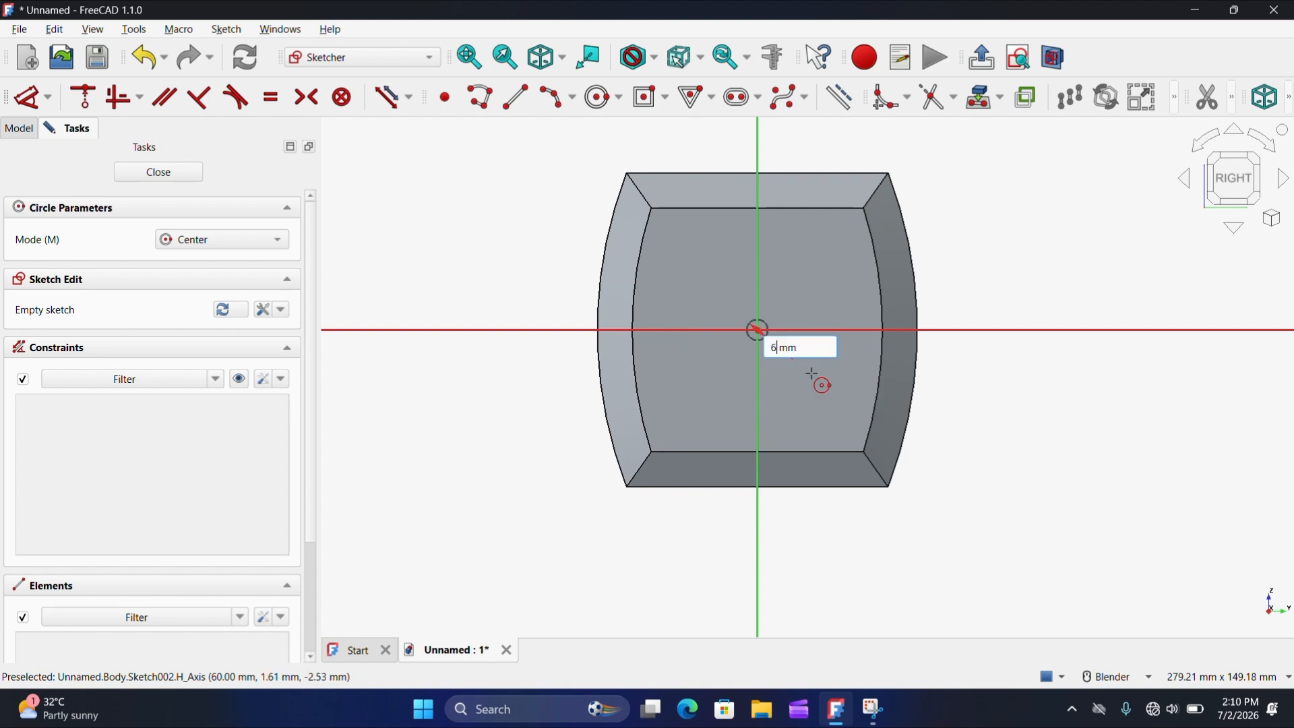
key(Return)
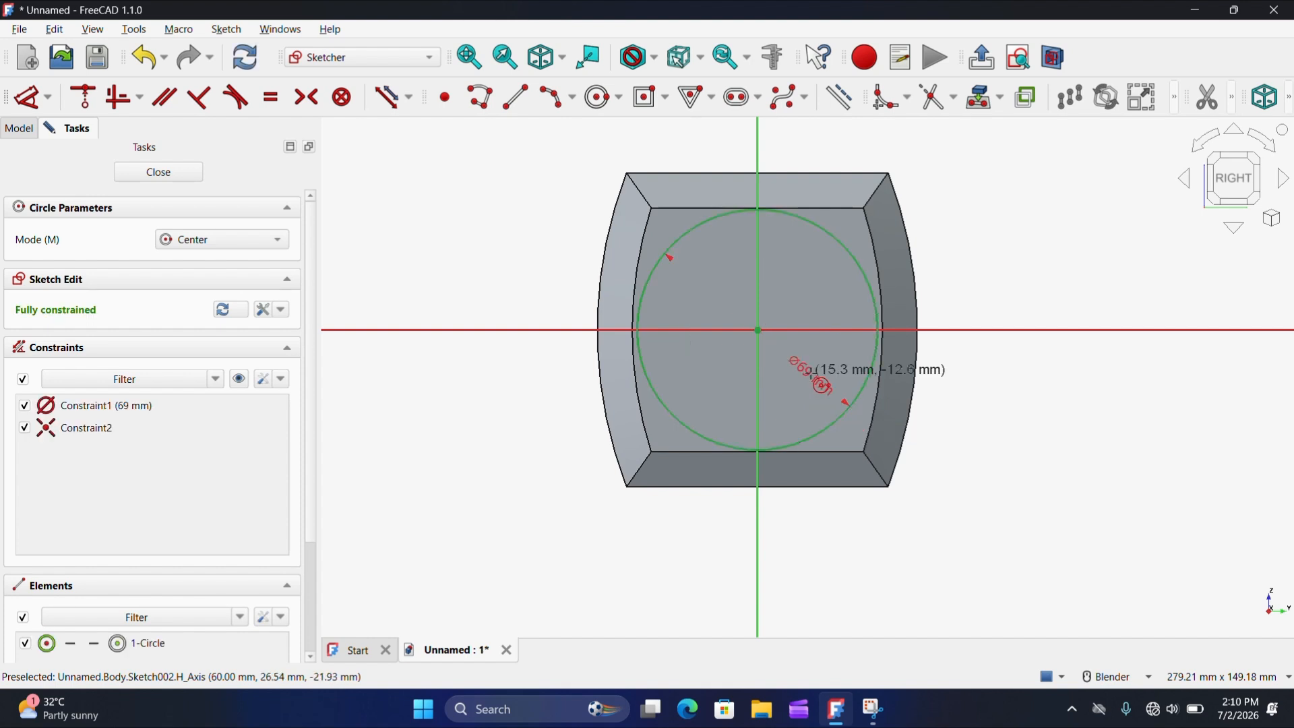
Step: Close the sketch and pad the 69 mm circle 10 mm outward as a round boss
click(158, 172)
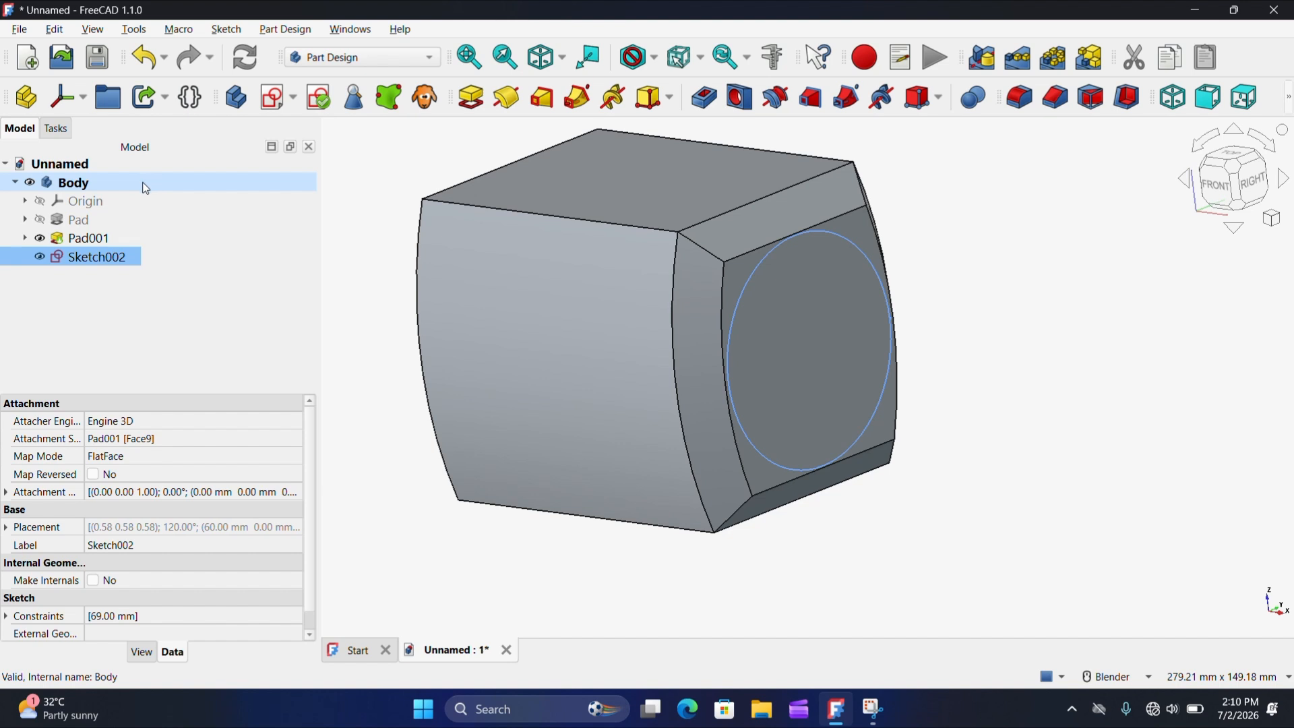
click(471, 98)
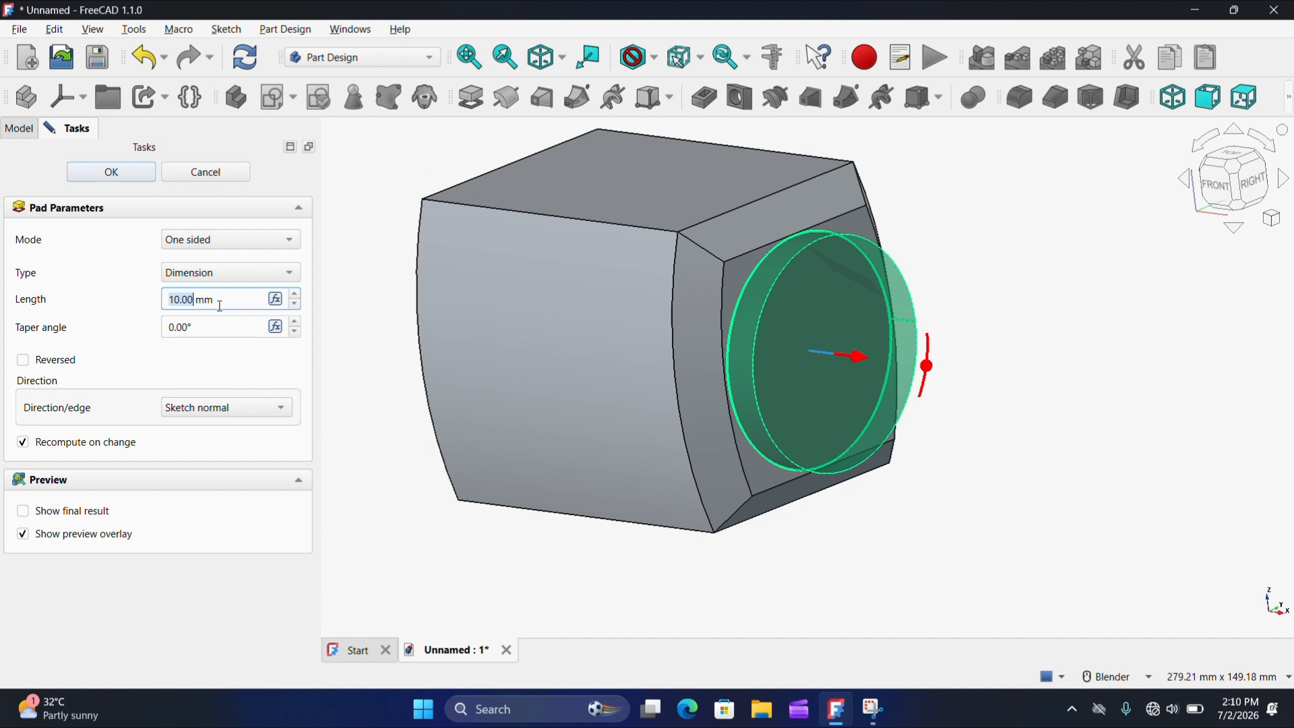
click(111, 172)
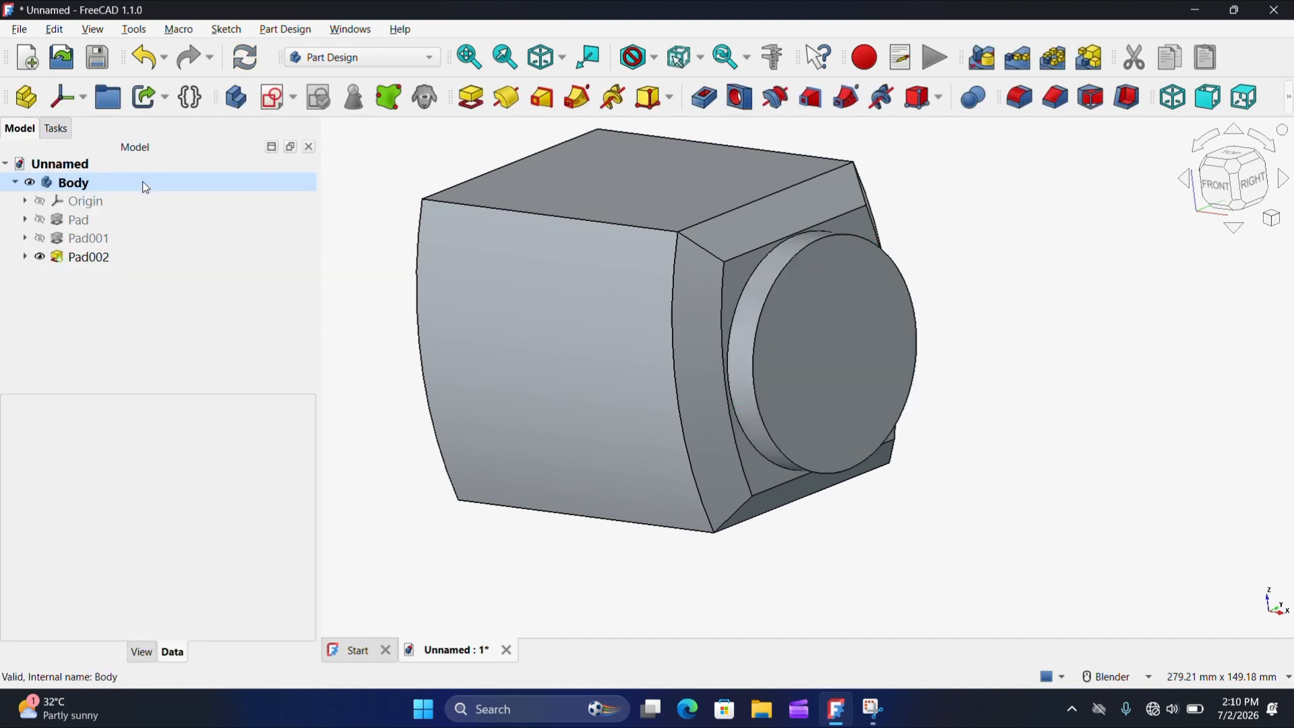
Step: Create a sketch on the round boss's end face and draw a 62 mm diameter circle centred on the origin
click(808, 347)
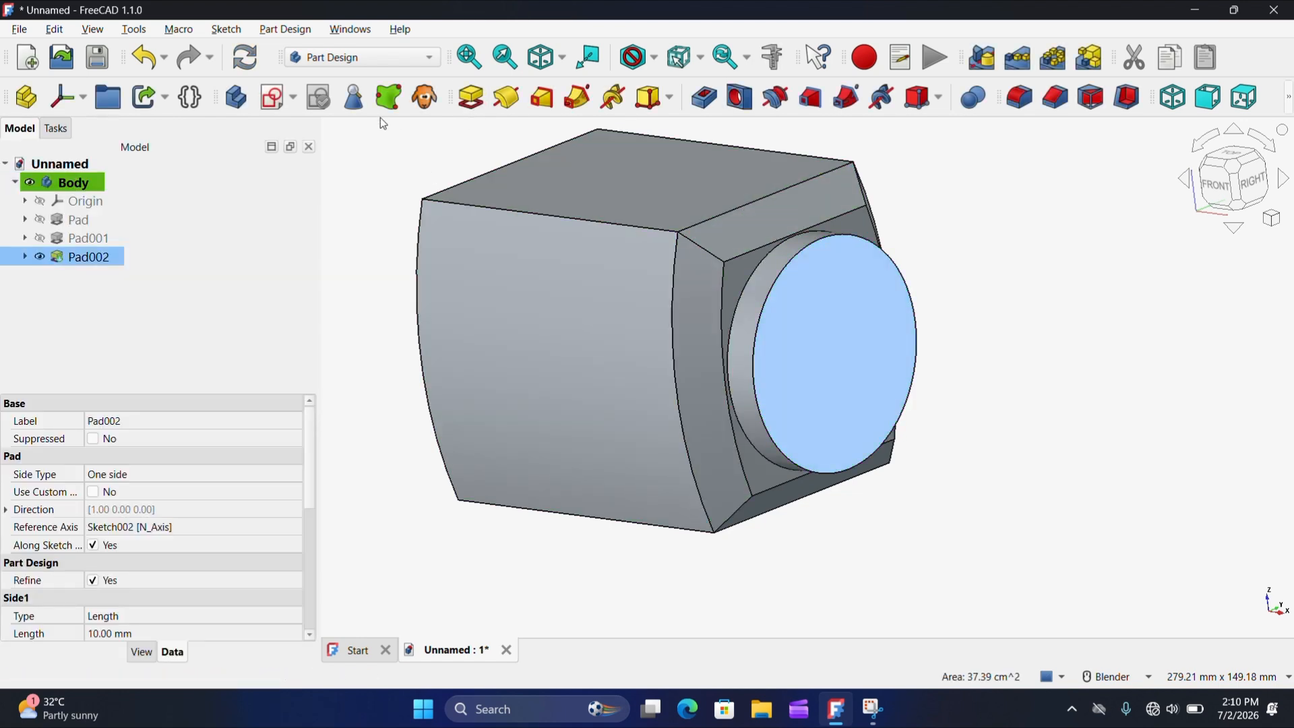
click(272, 98)
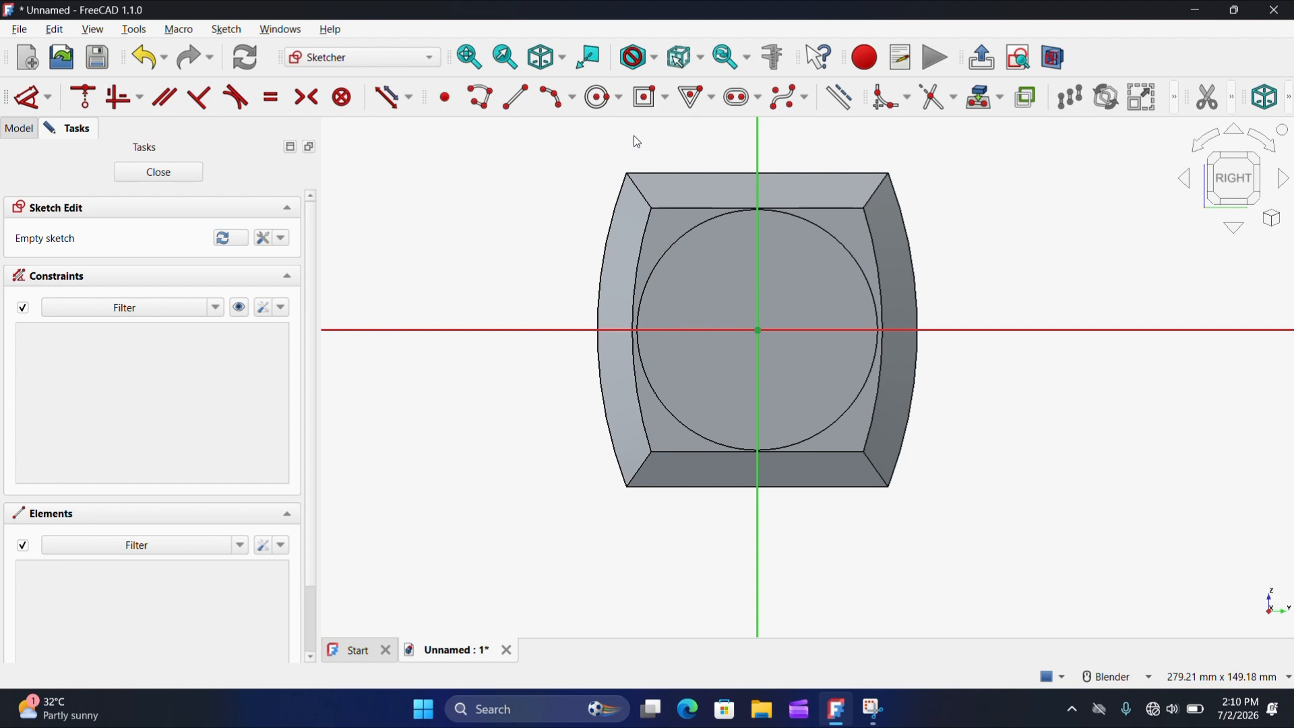
click(598, 97)
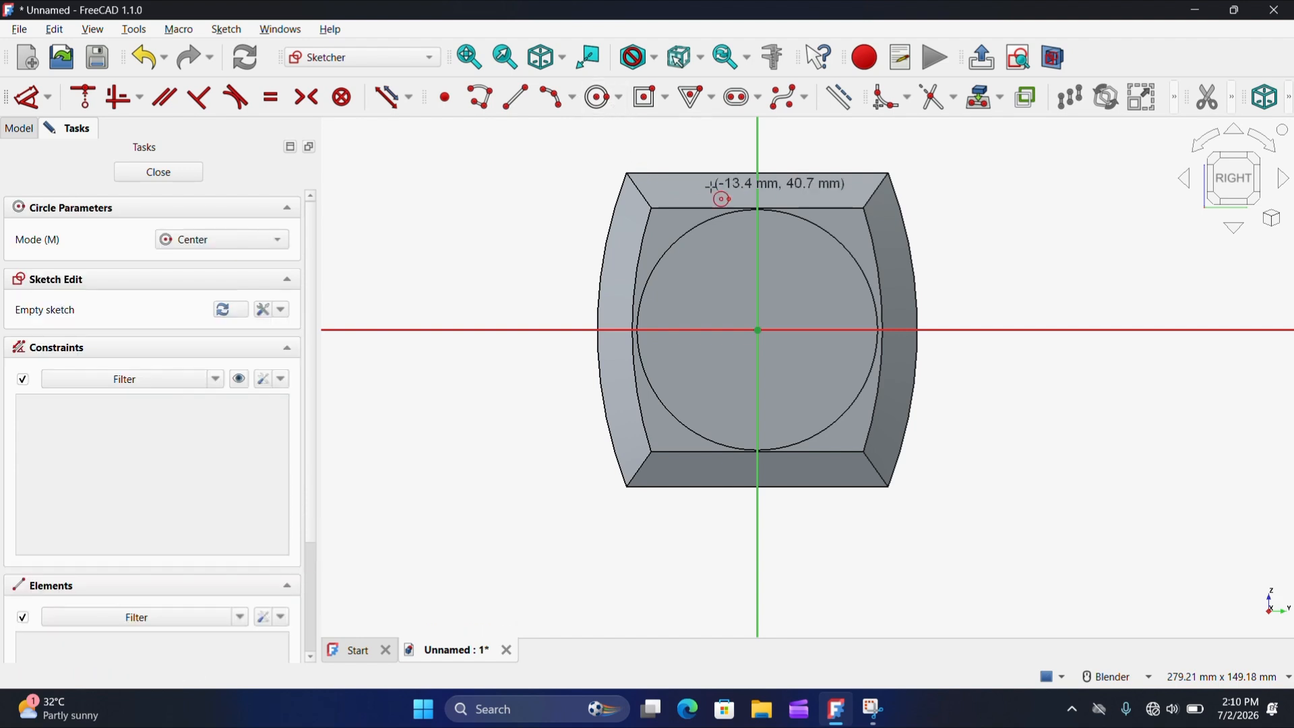
click(758, 330)
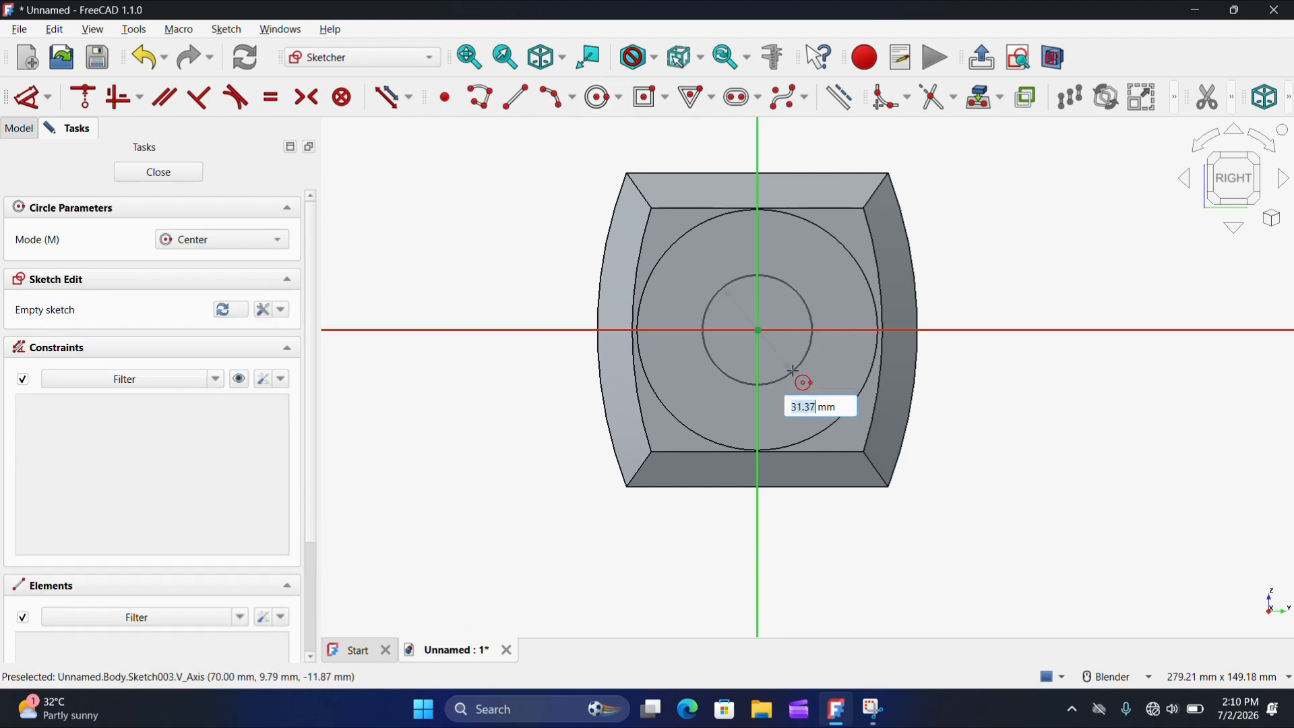
text(62)
key(Return)
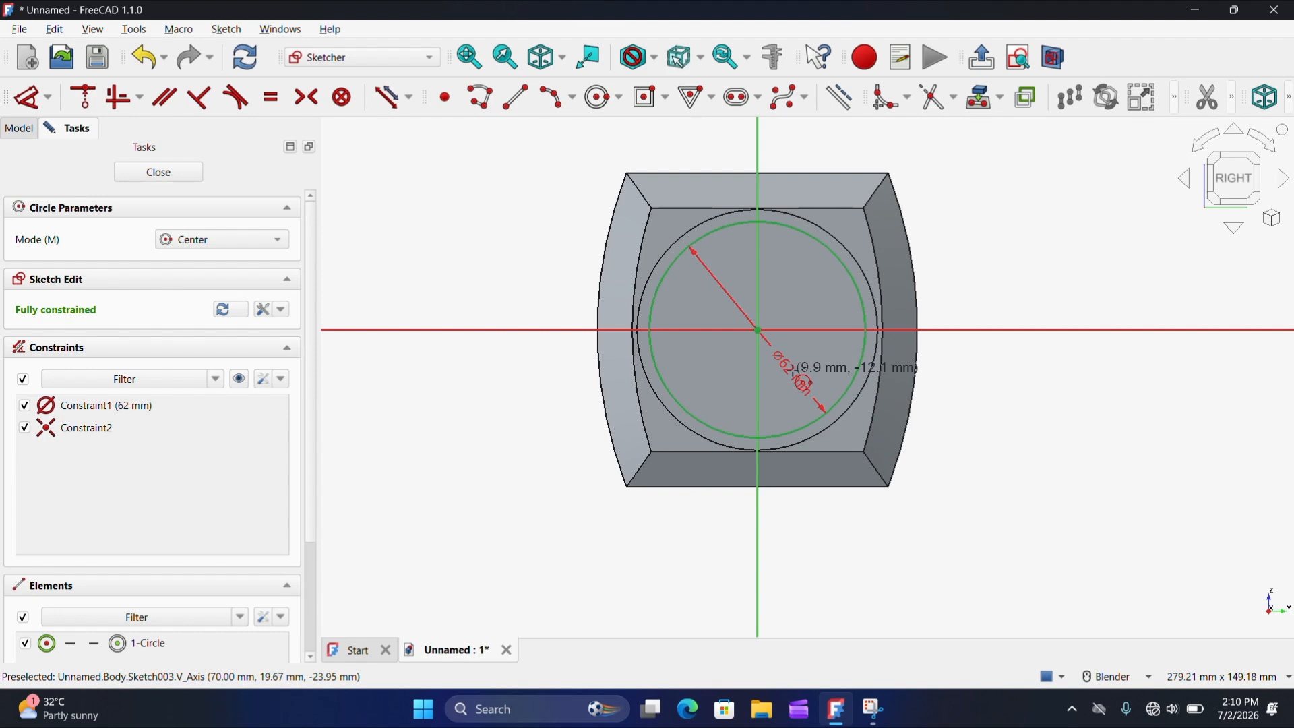
Step: Close the sketch and pad the 62 mm circle 30 mm outward as a cylinder on the round boss
click(160, 177)
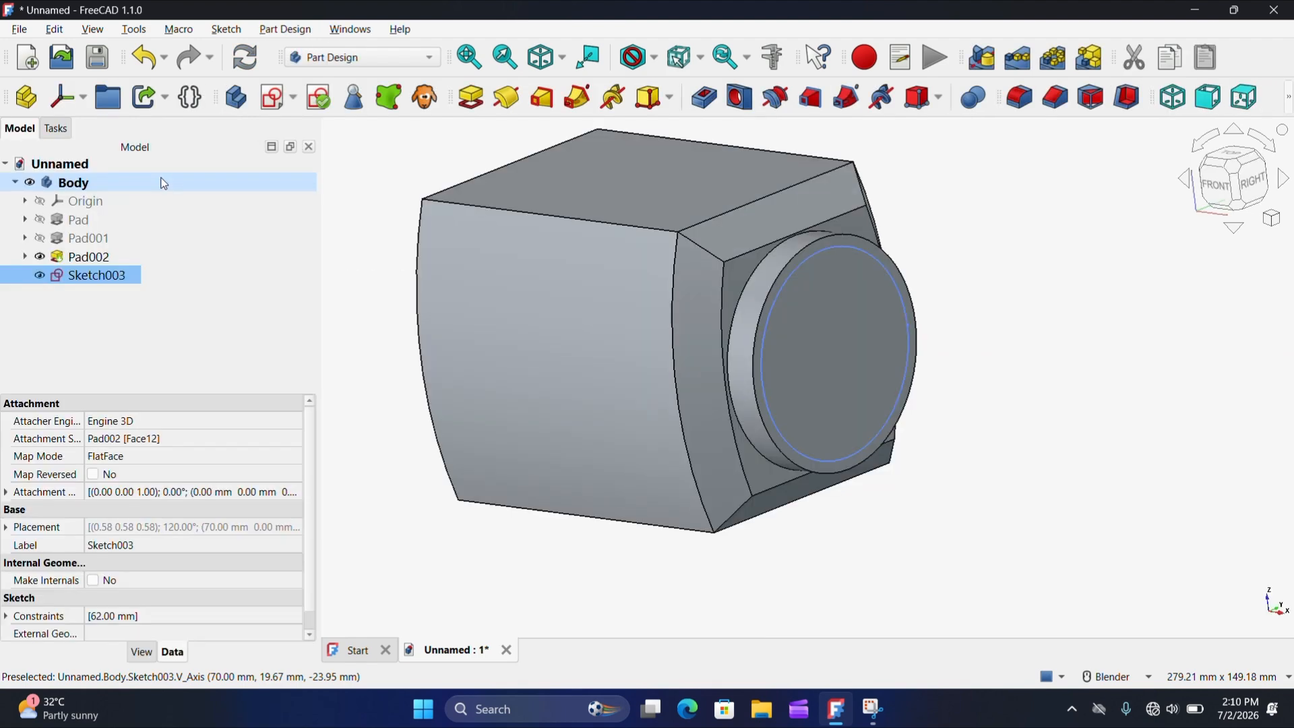
click(469, 99)
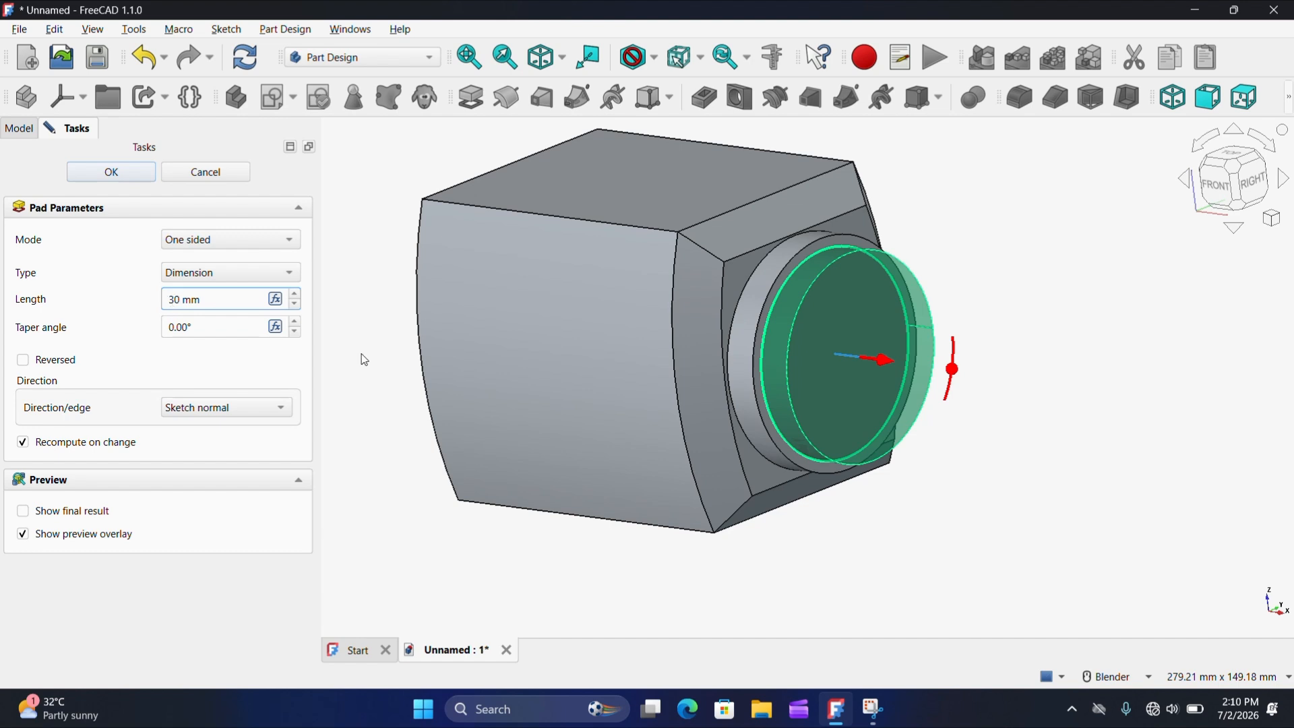
scroll(549, 381, down, 2)
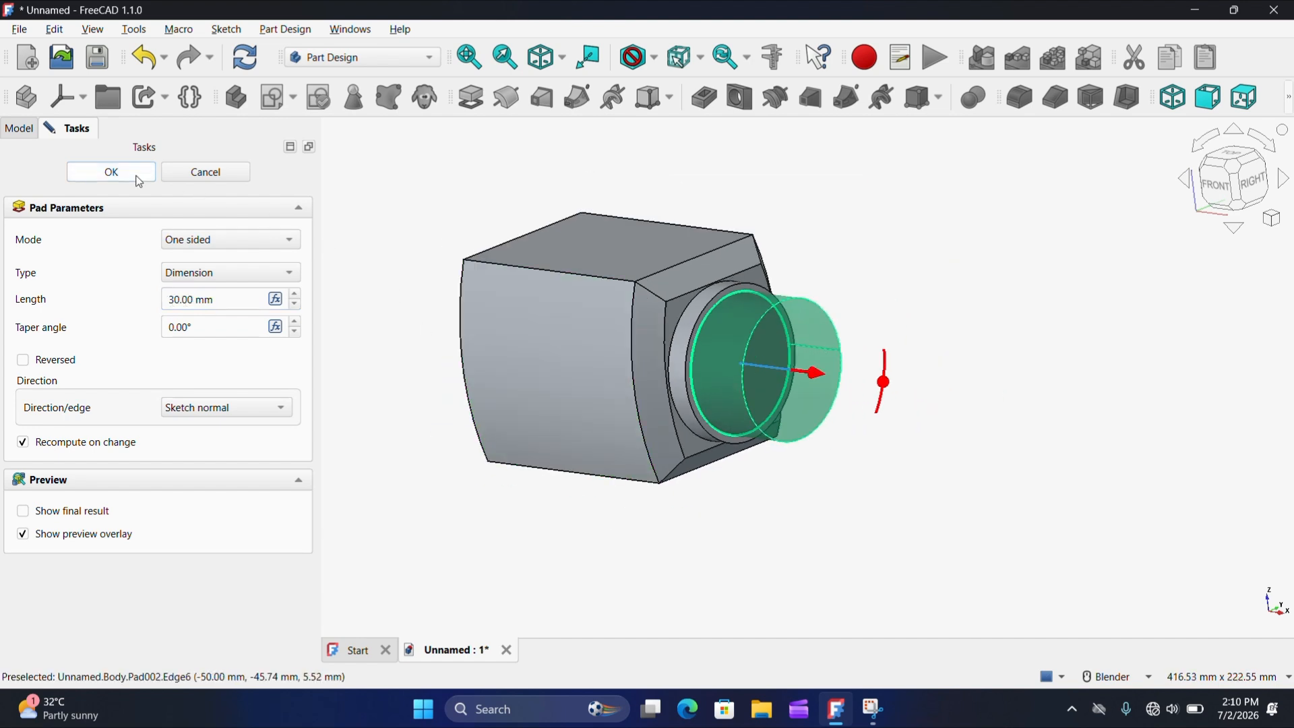
click(111, 172)
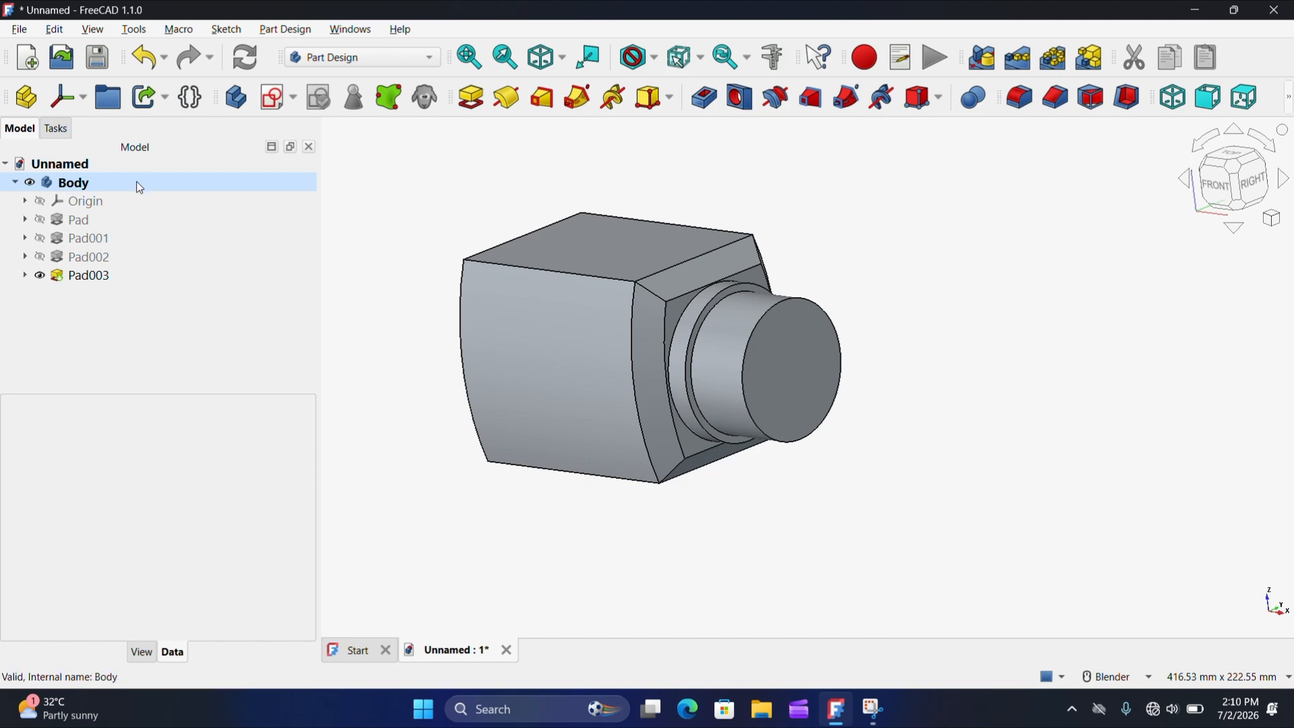
Step: Create a sketch on the 62 mm cylinder's end face and draw a 4 mm diameter circle centred on the horizontal axis near the face's edge
click(765, 377)
click(774, 376)
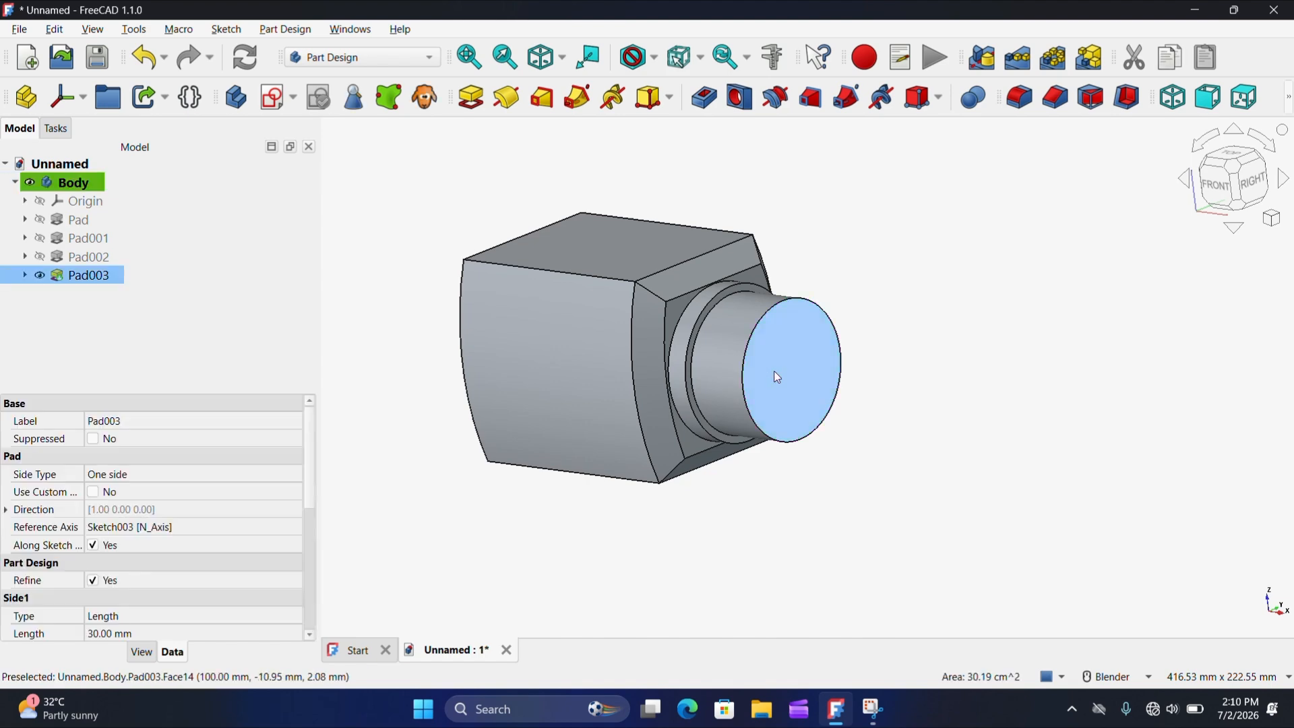
click(264, 112)
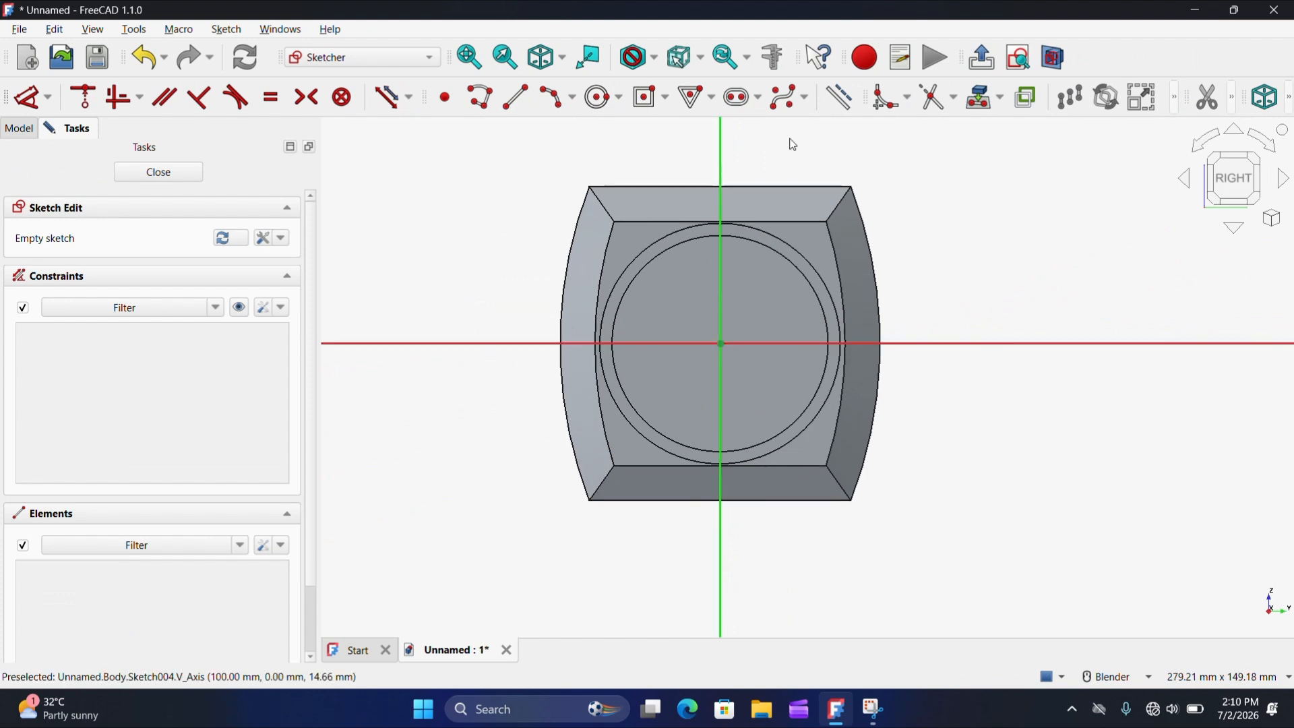
key(g)
key(c)
scroll(808, 363, up, 4)
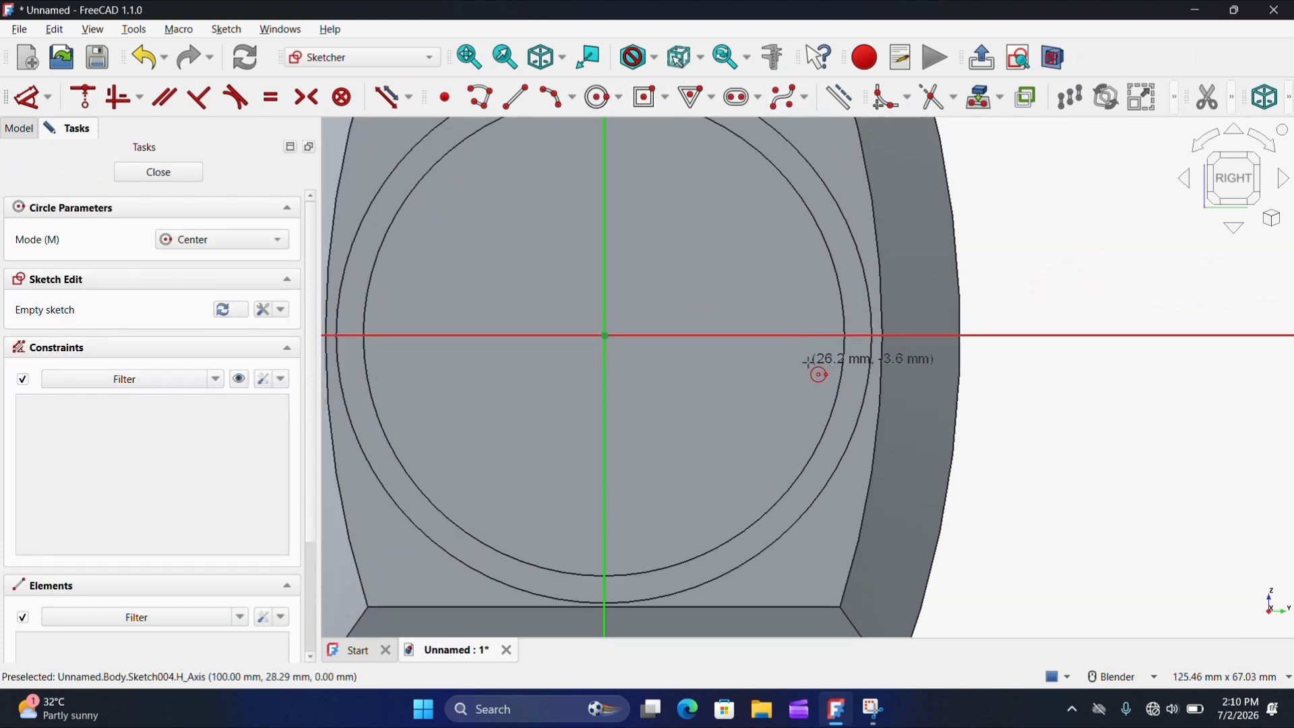
click(805, 337)
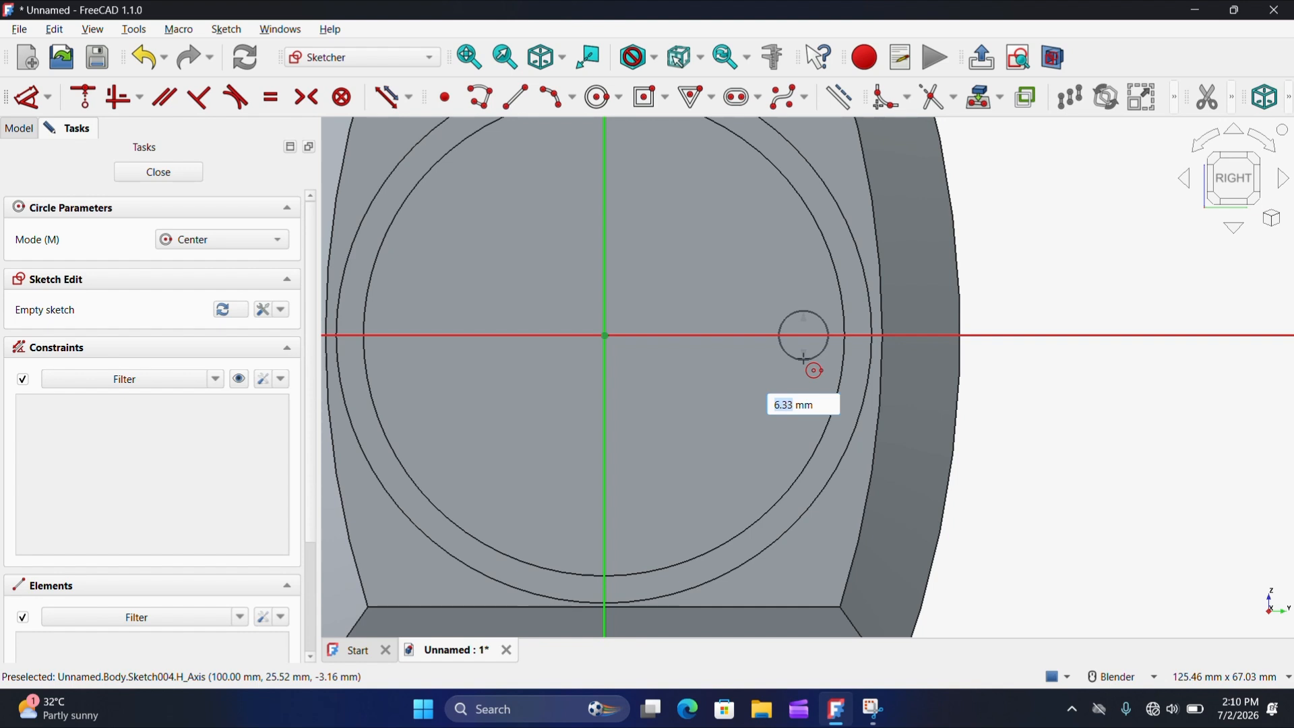
text(4)
key(Return)
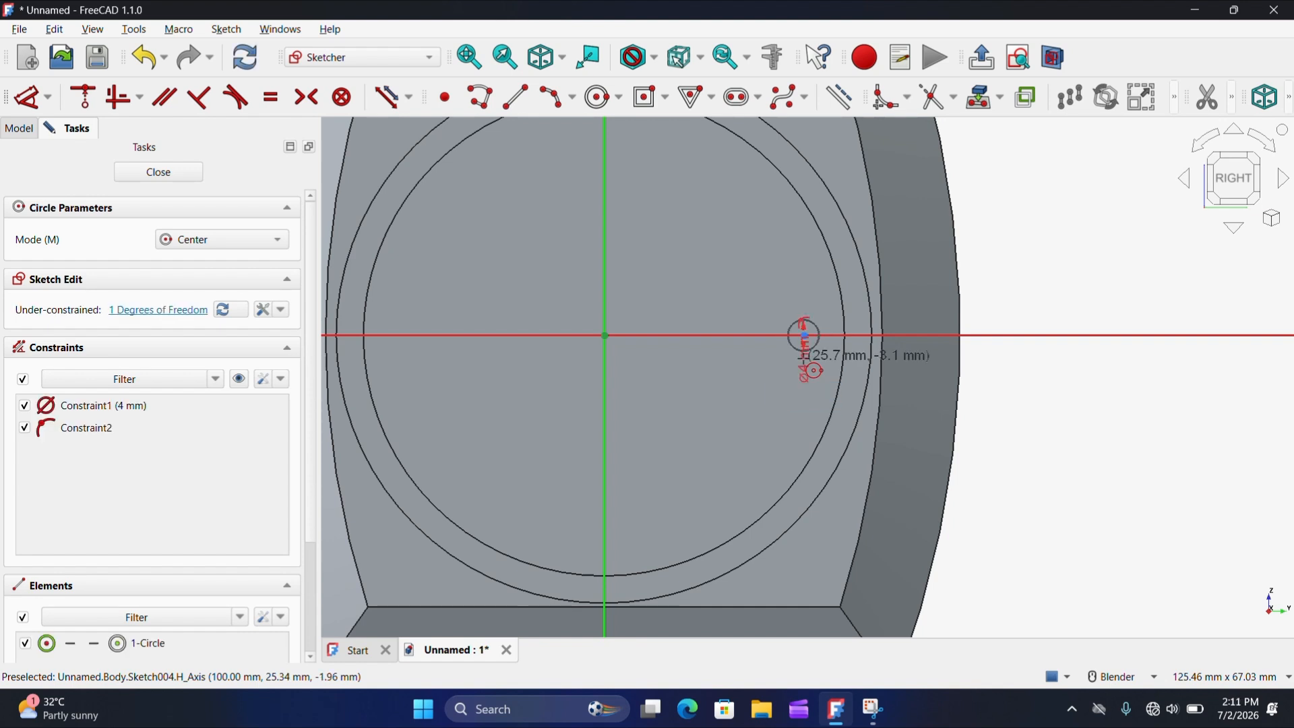
key(Escape)
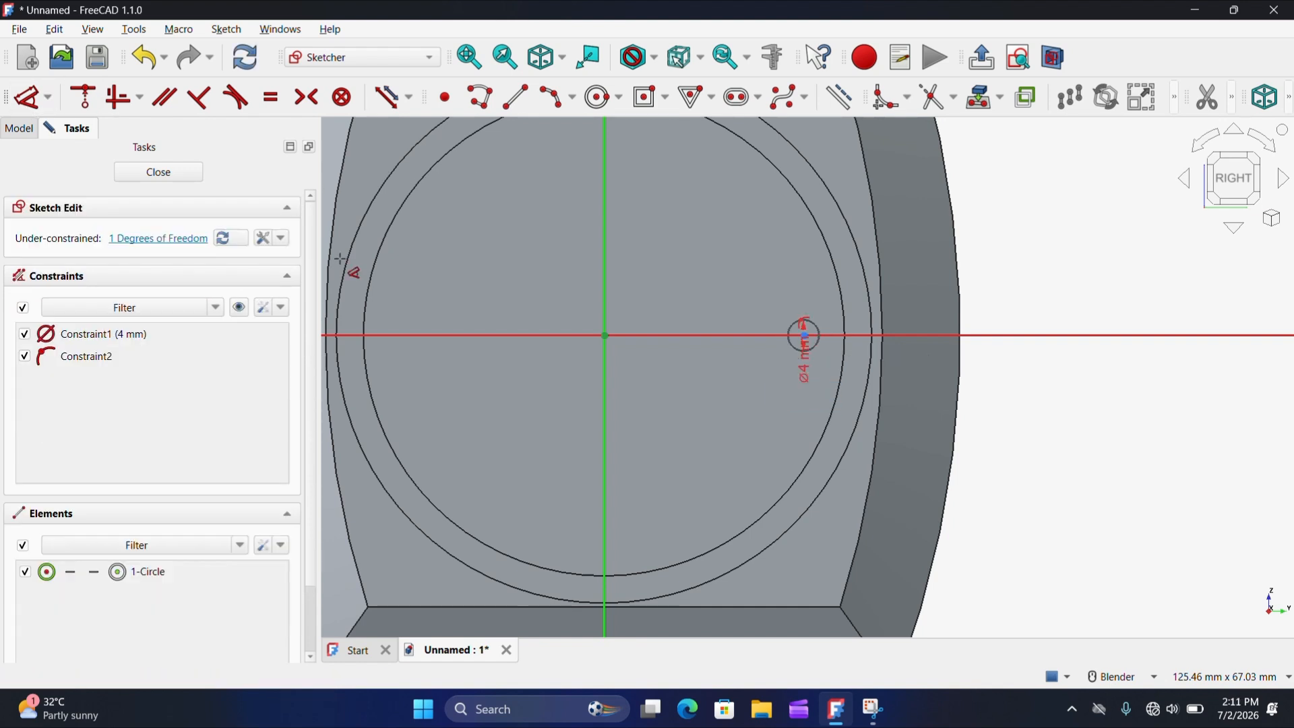
Step: Constrain the small circle's centre to a horizontal distance of 27 mm from the origin
click(626, 336)
scroll(788, 331, up, 3)
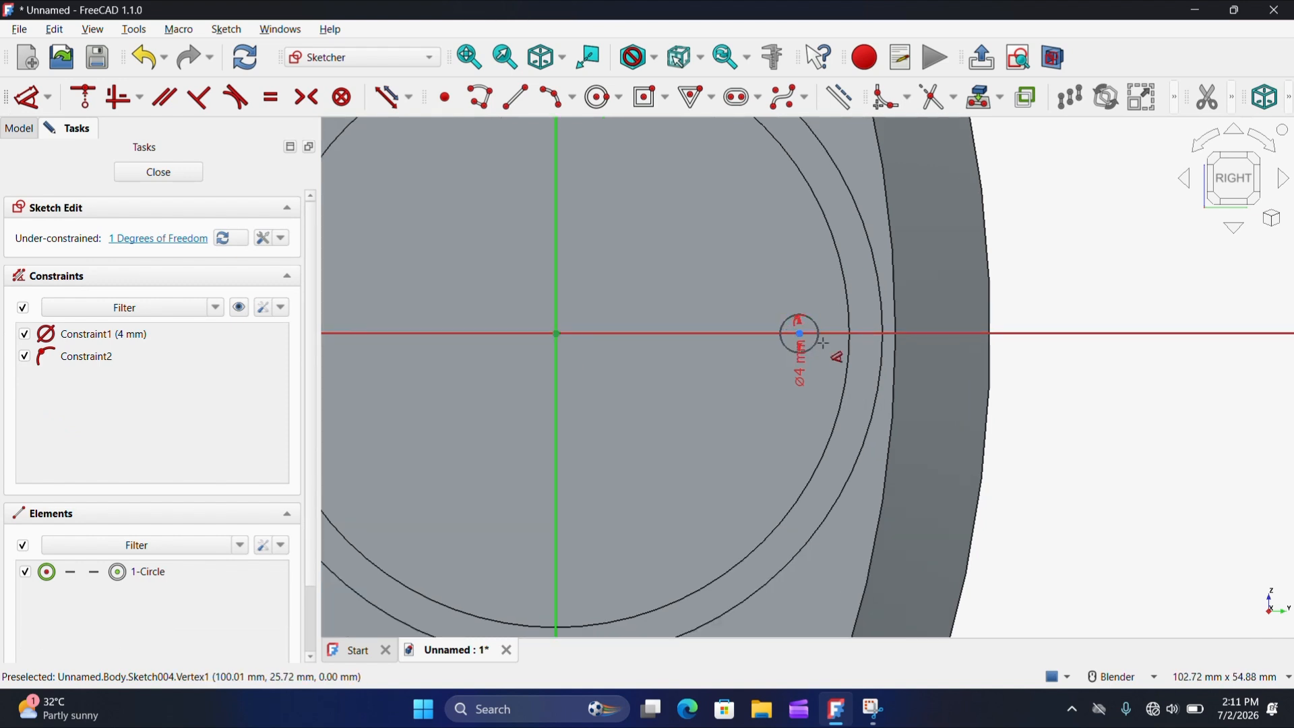
click(791, 334)
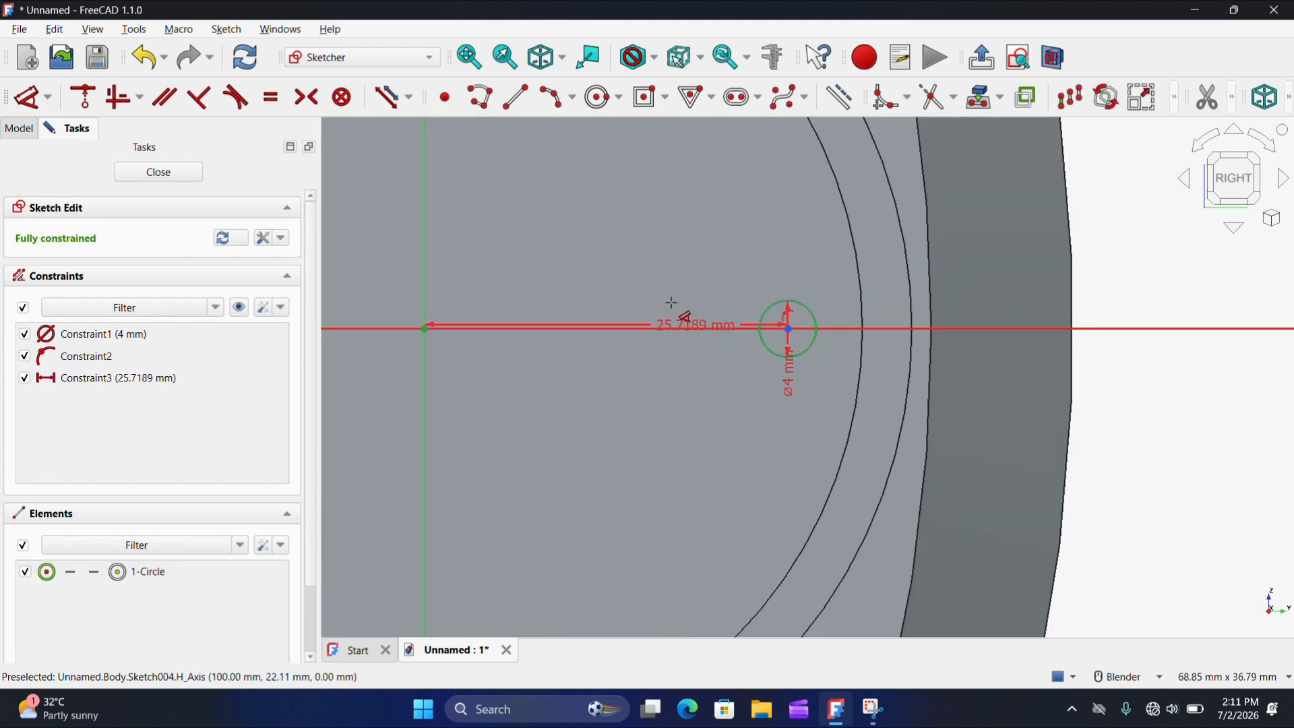
click(634, 245)
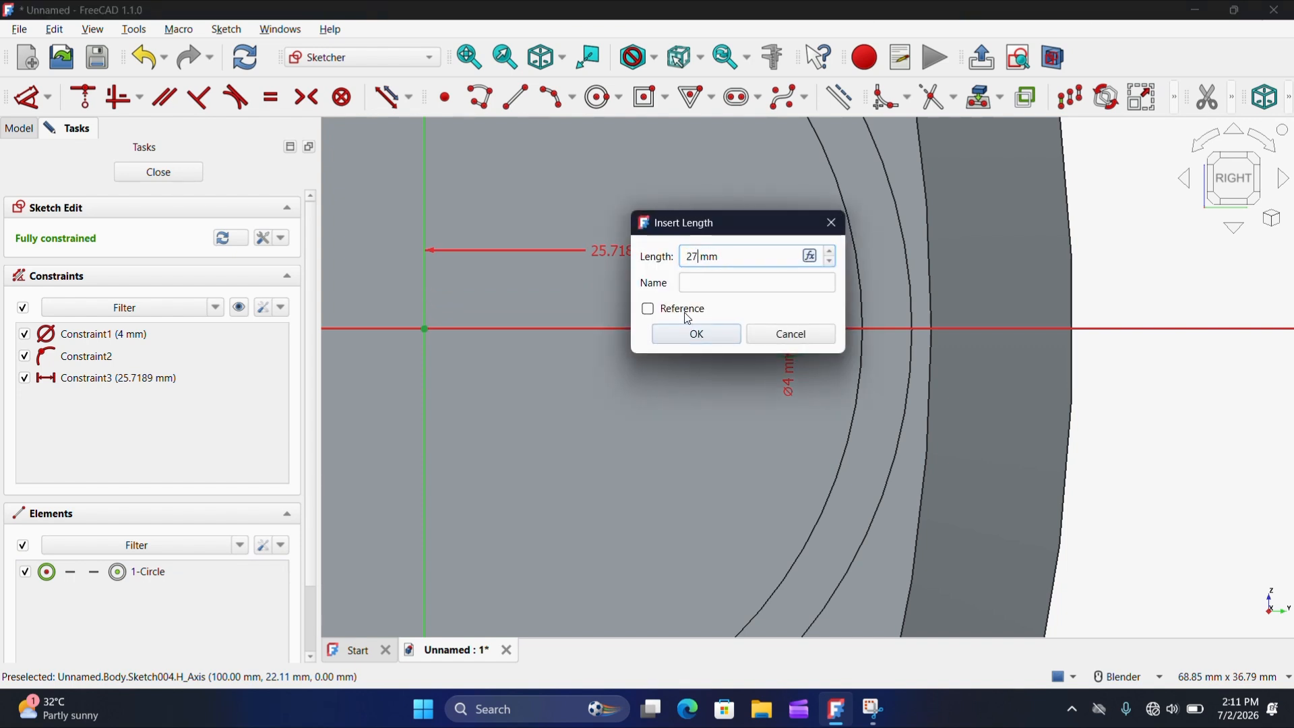
text(27)
click(696, 334)
scroll(694, 332, down, 4)
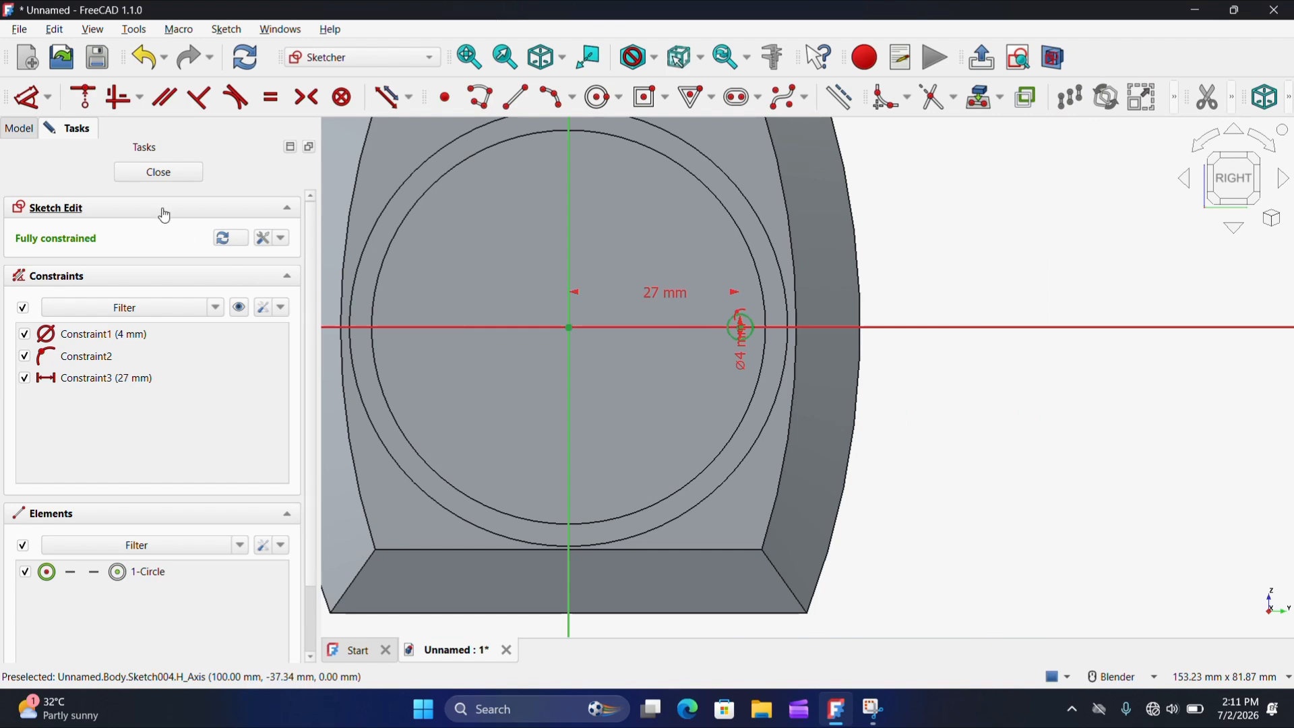
Step: Close the sketch and pocket the 4 mm circle 5 mm deep into the cylinder's end face
click(159, 173)
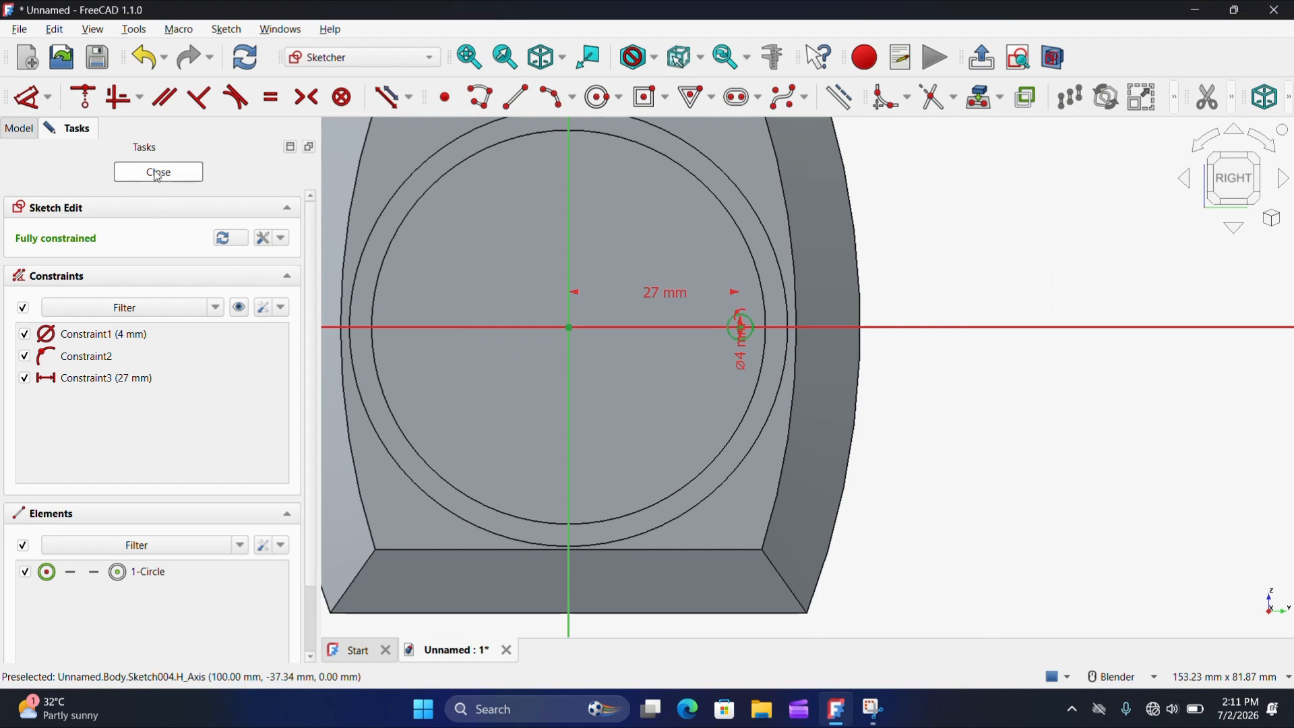
scroll(795, 384, up, 3)
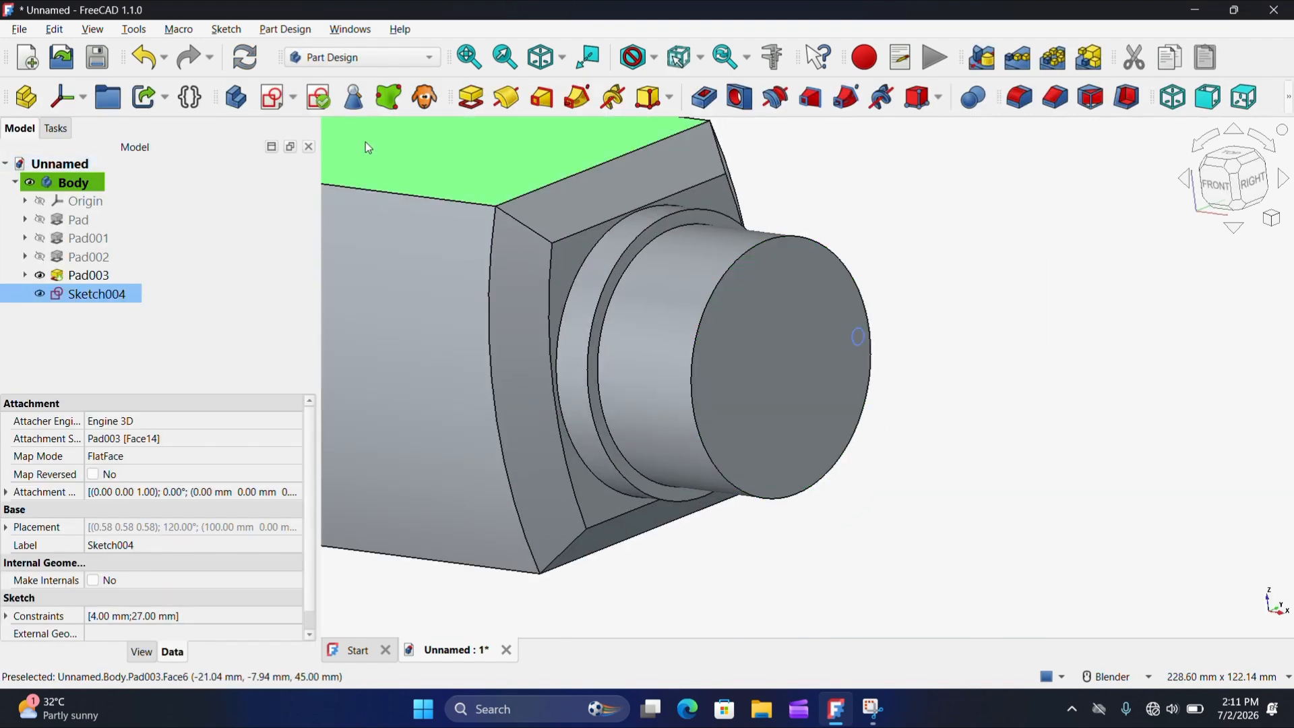
click(703, 97)
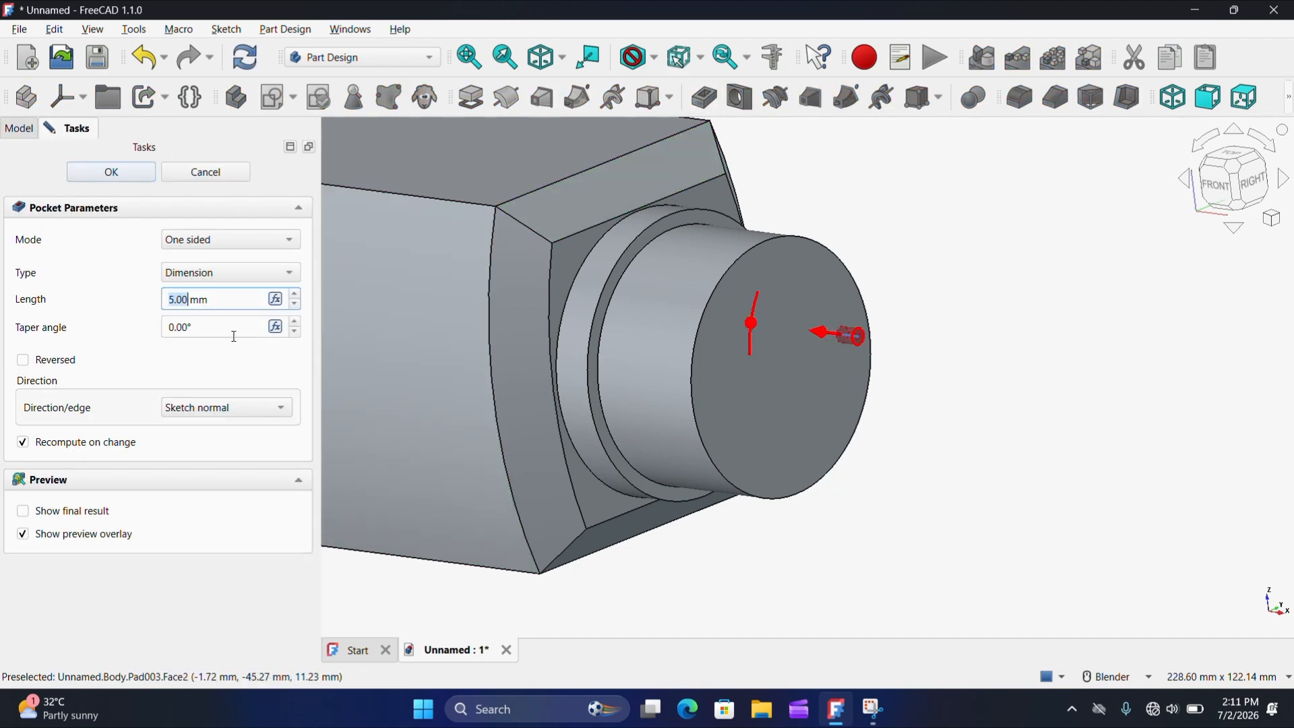
click(188, 299)
click(107, 173)
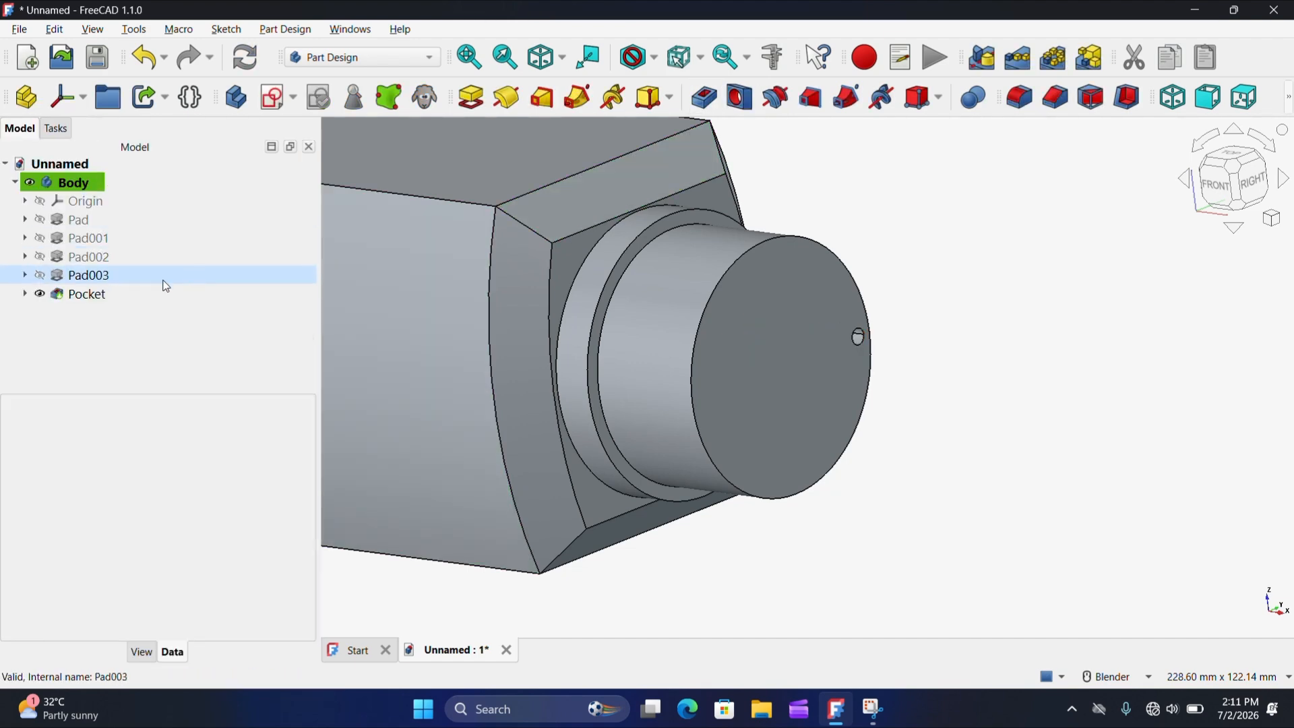
Step: Repeat the pocketed hole in a polar pattern of 12 occurrences over 360° around the normal sketch axis
click(142, 296)
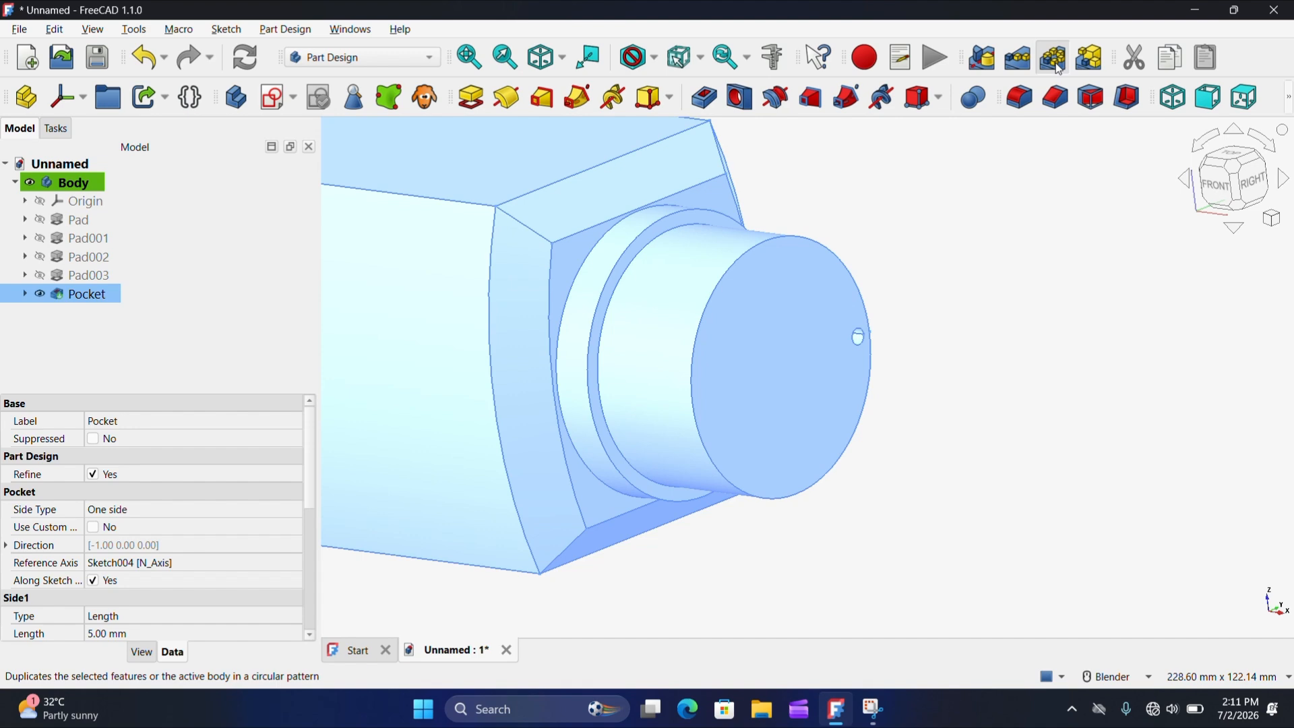
click(1052, 58)
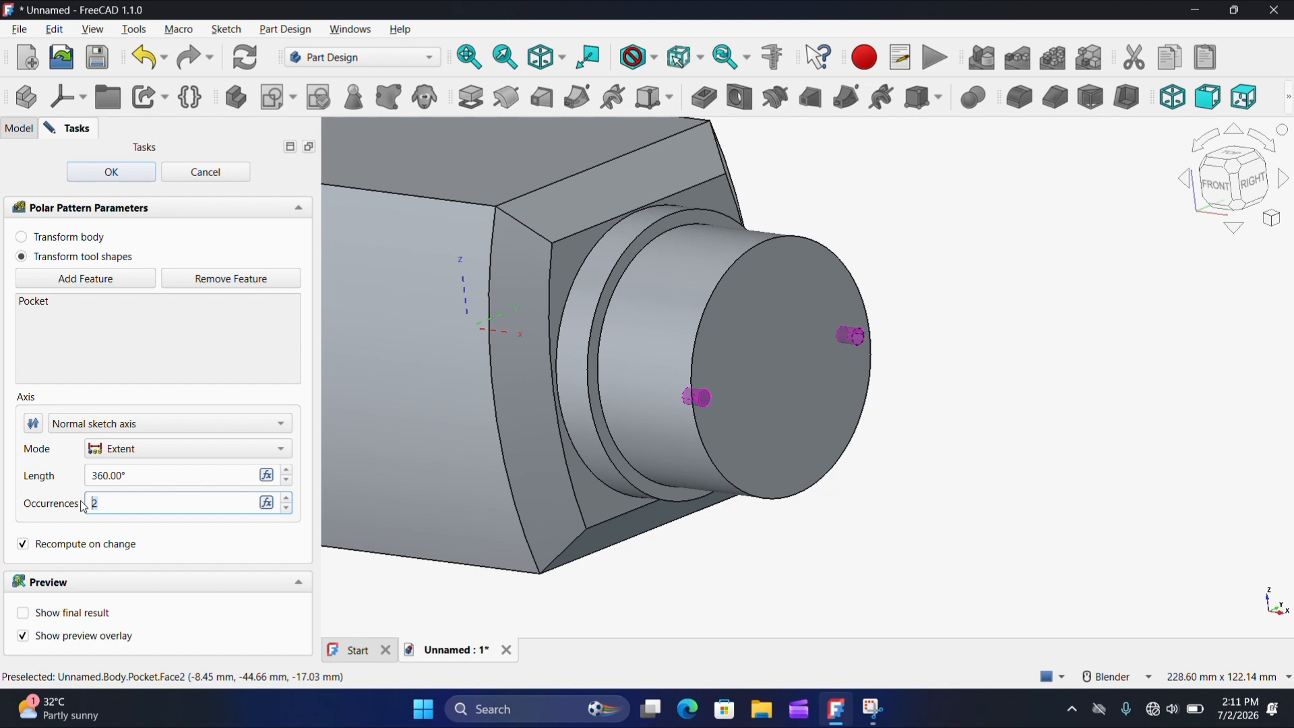
text(1)
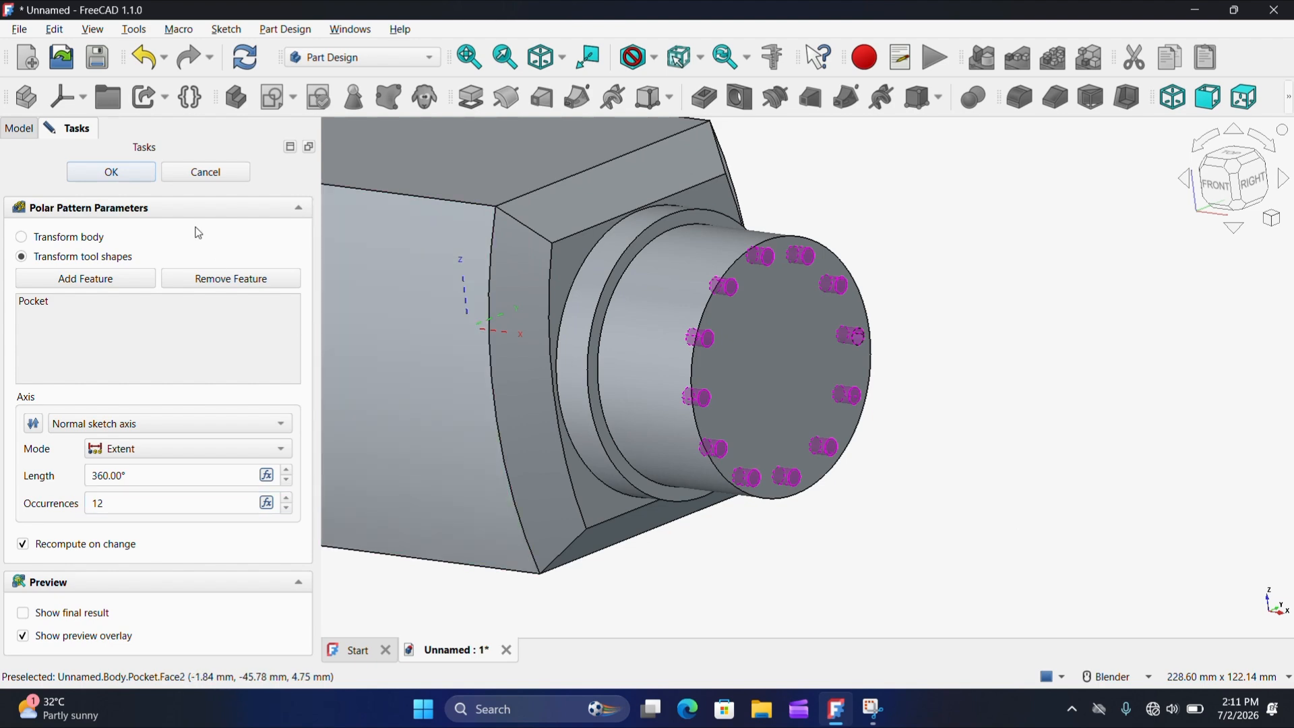
click(111, 171)
Step: Create a sketch on the cylinder's end face that carries the ring of holes
scroll(386, 241, down, 2)
middle_drag(386, 241, 625, 347)
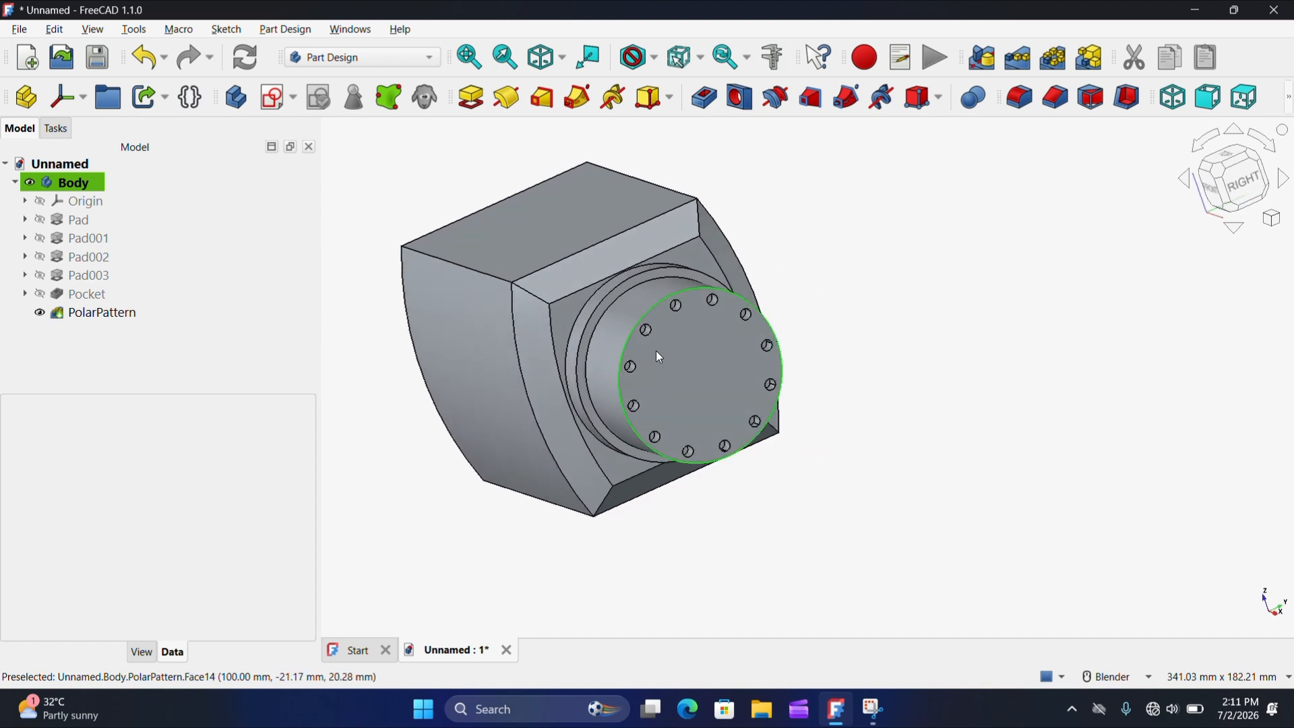
click(714, 392)
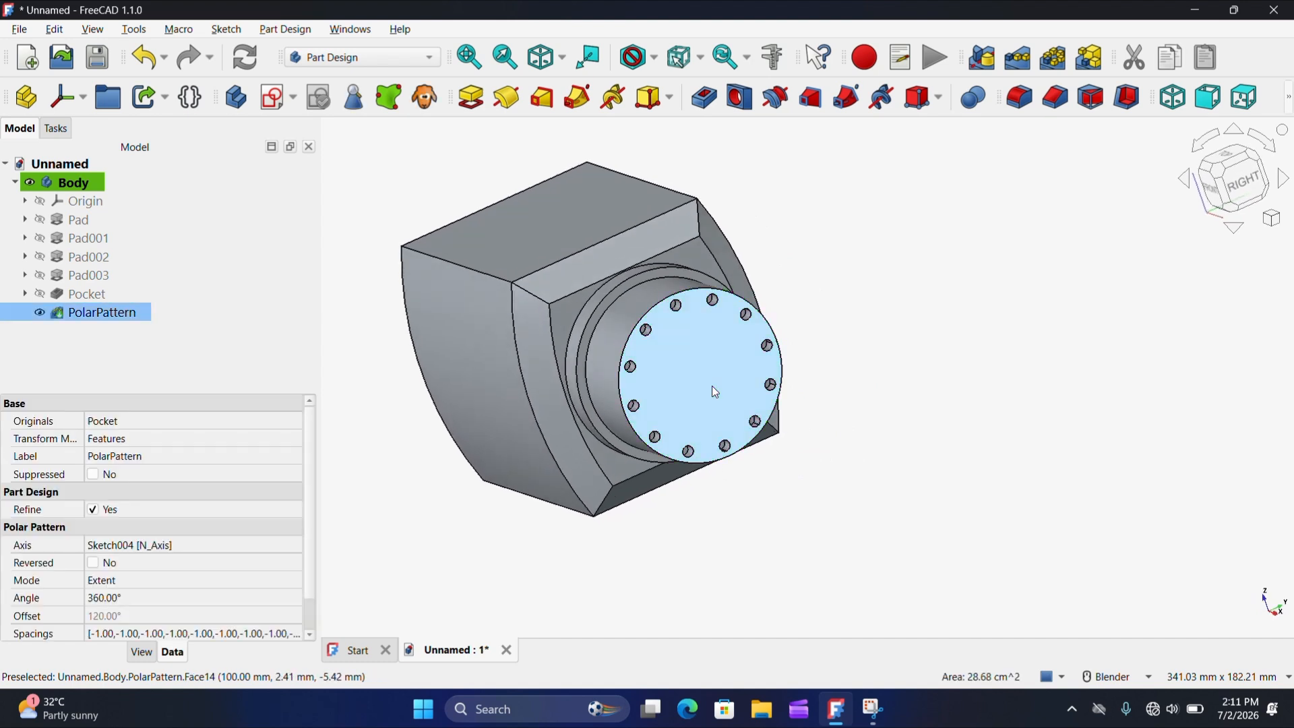
click(276, 98)
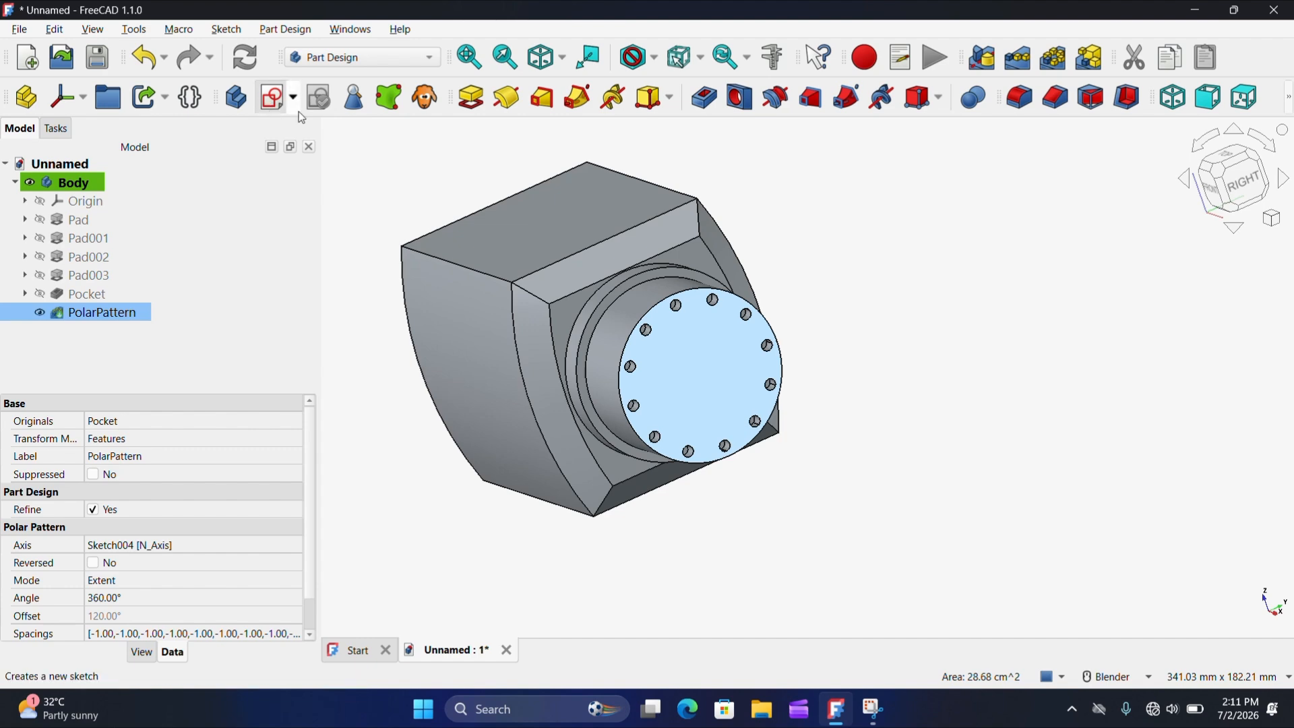
Step: Draw a construction rectangle centred on the origin, 32 mm wide and 34 mm high, inside the ring of holes
scroll(676, 315, up, 5)
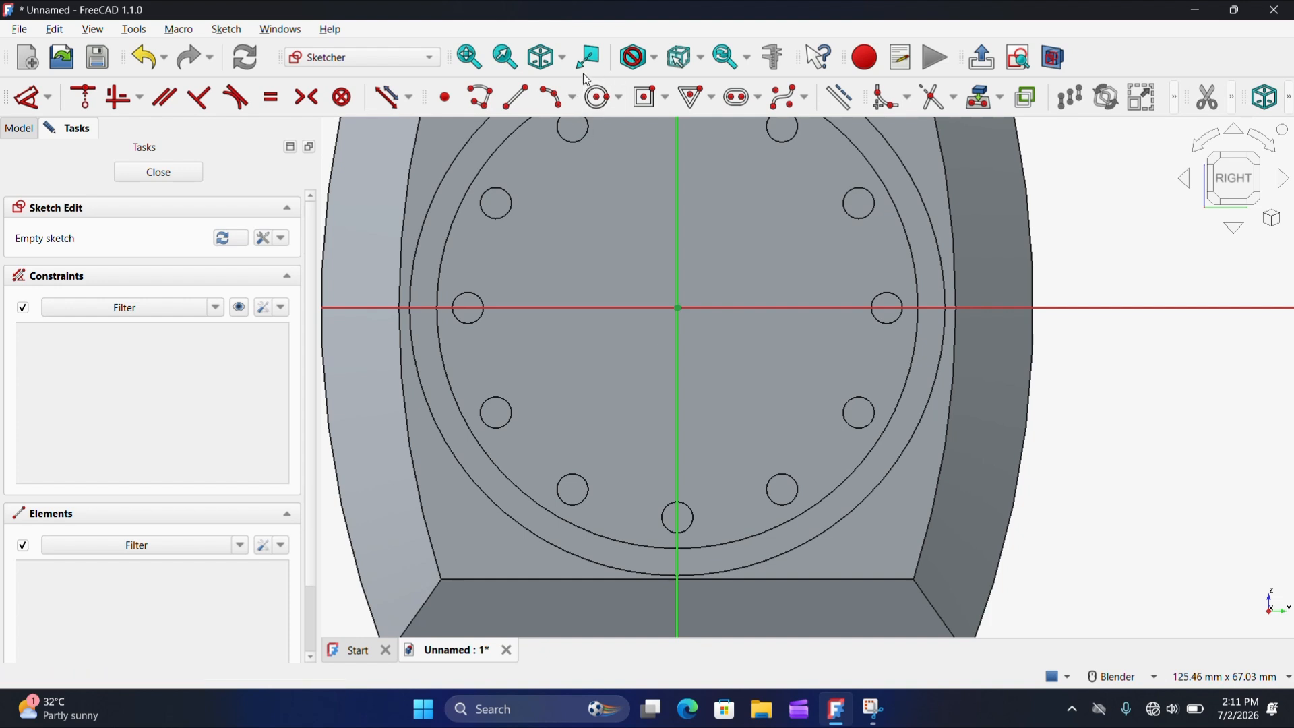
click(666, 101)
click(675, 142)
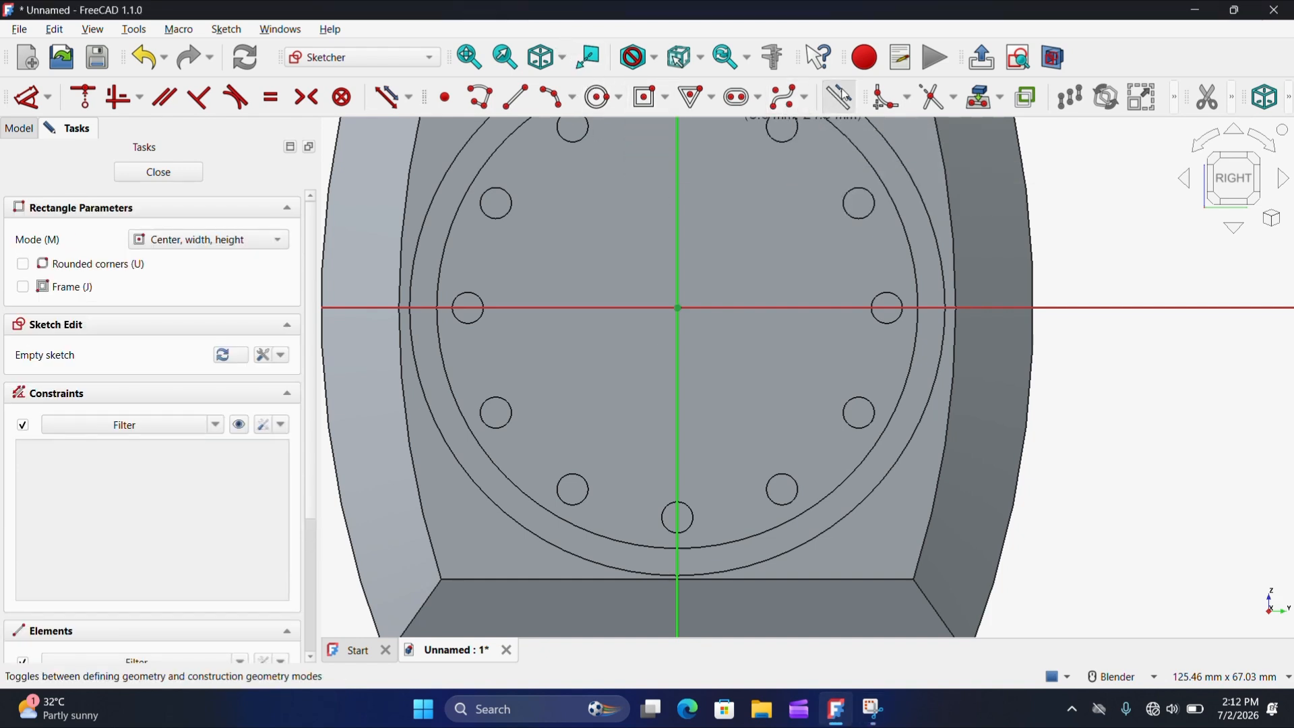
scroll(679, 393, down, 3)
scroll(680, 355, up, 2)
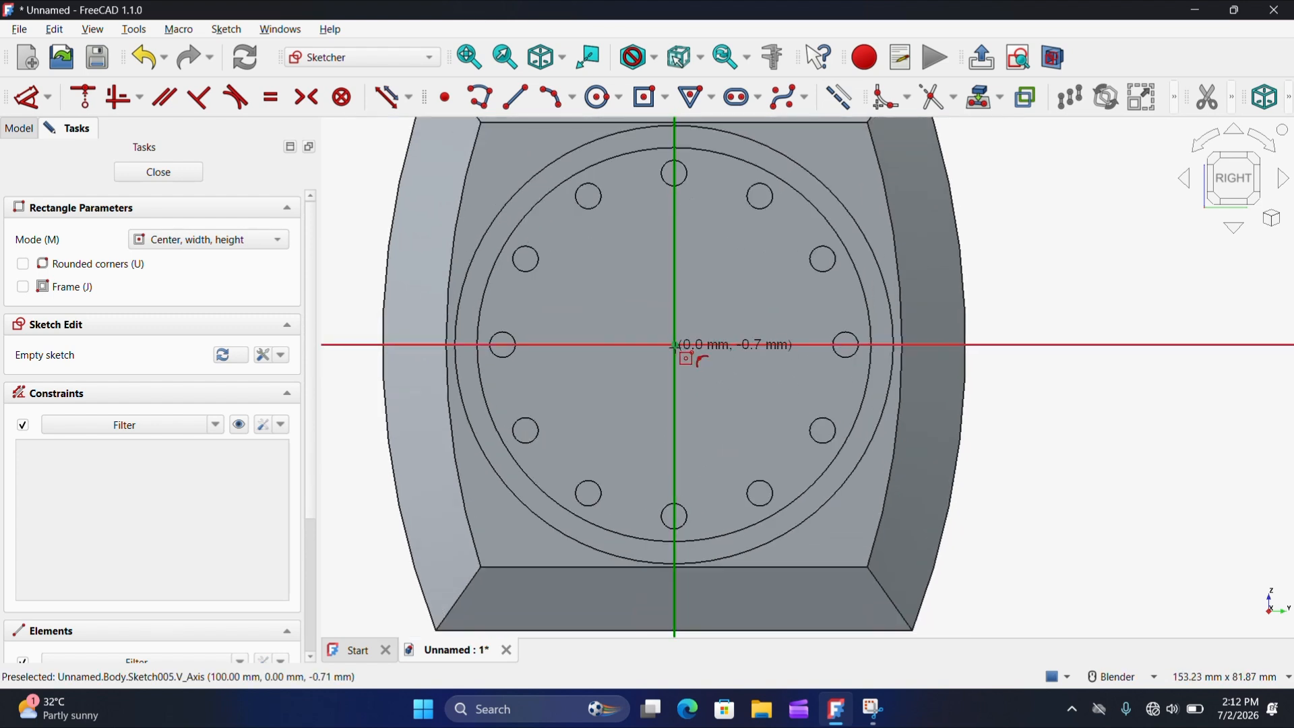
click(675, 345)
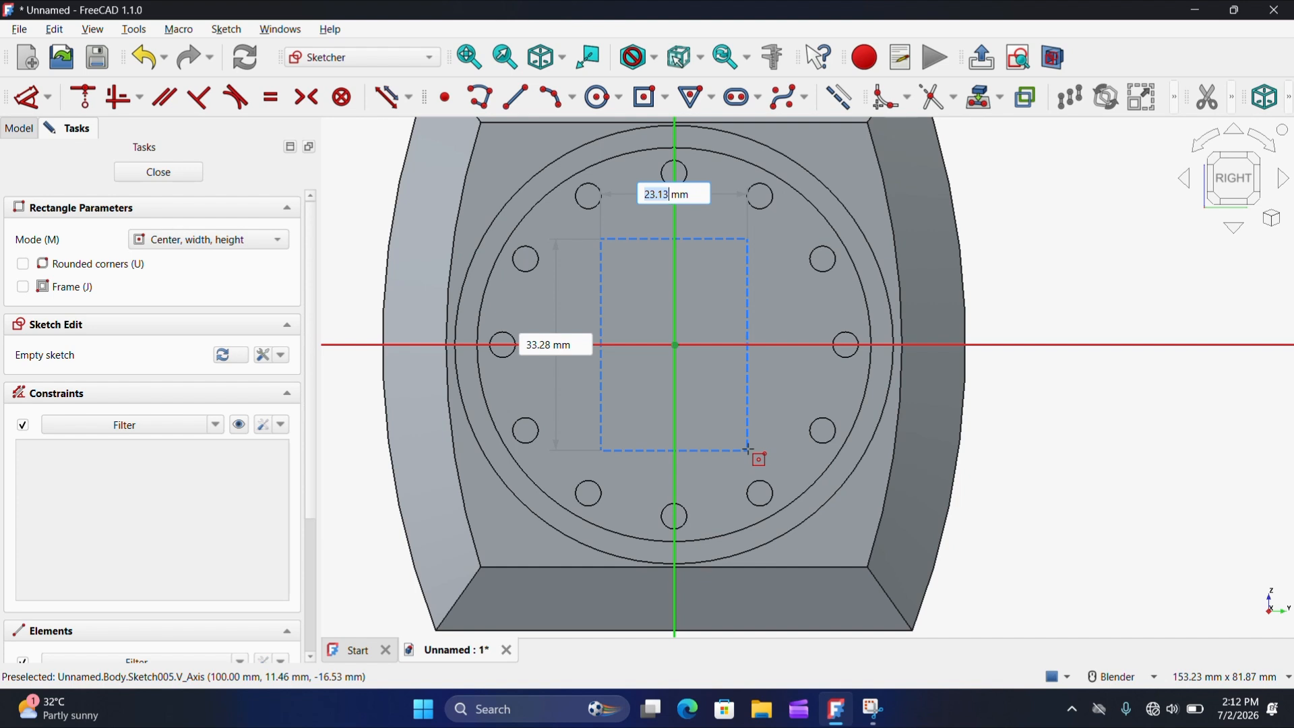
text(32)
key(Tab)
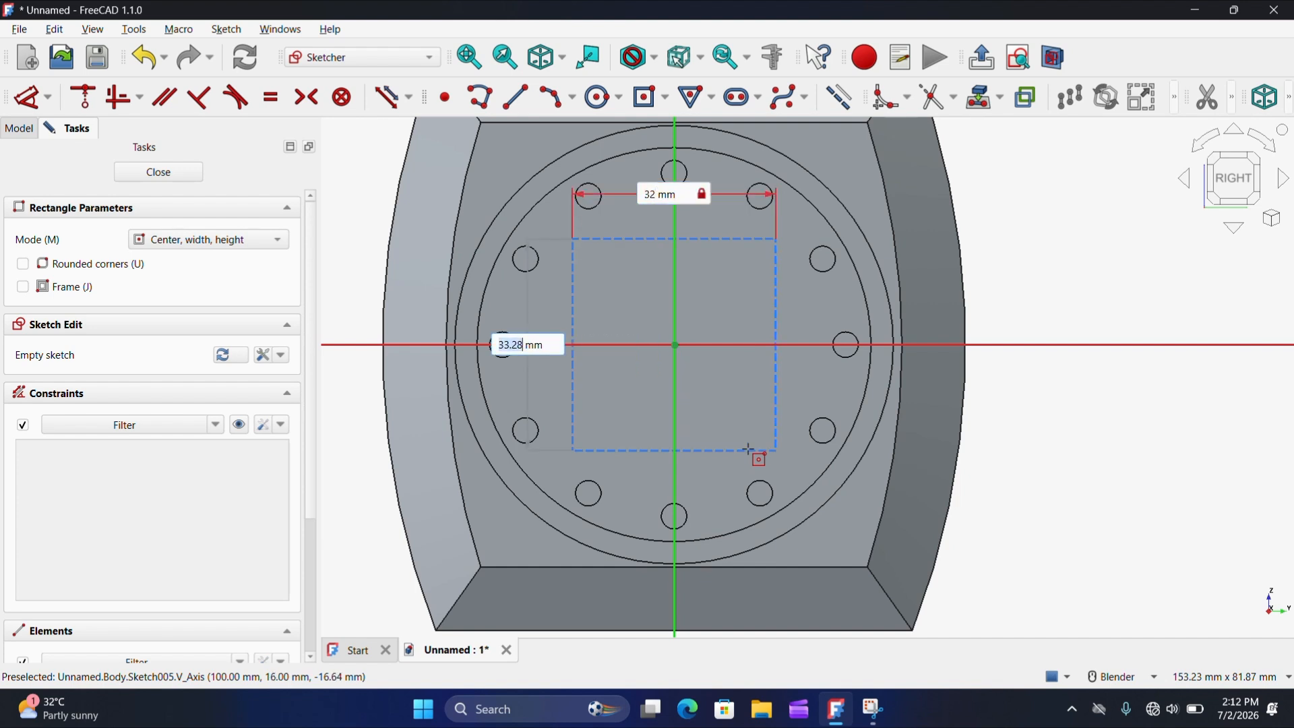
text(34)
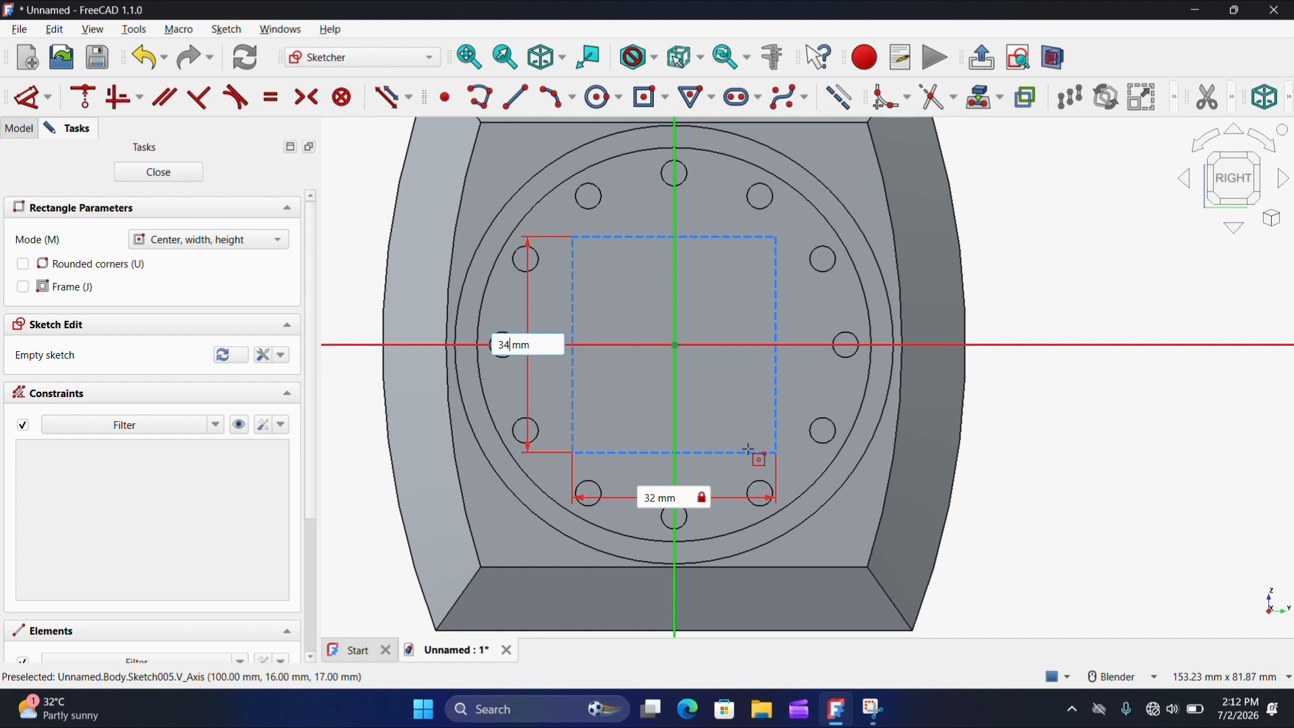
key(Return)
scroll(555, 487, down, 1)
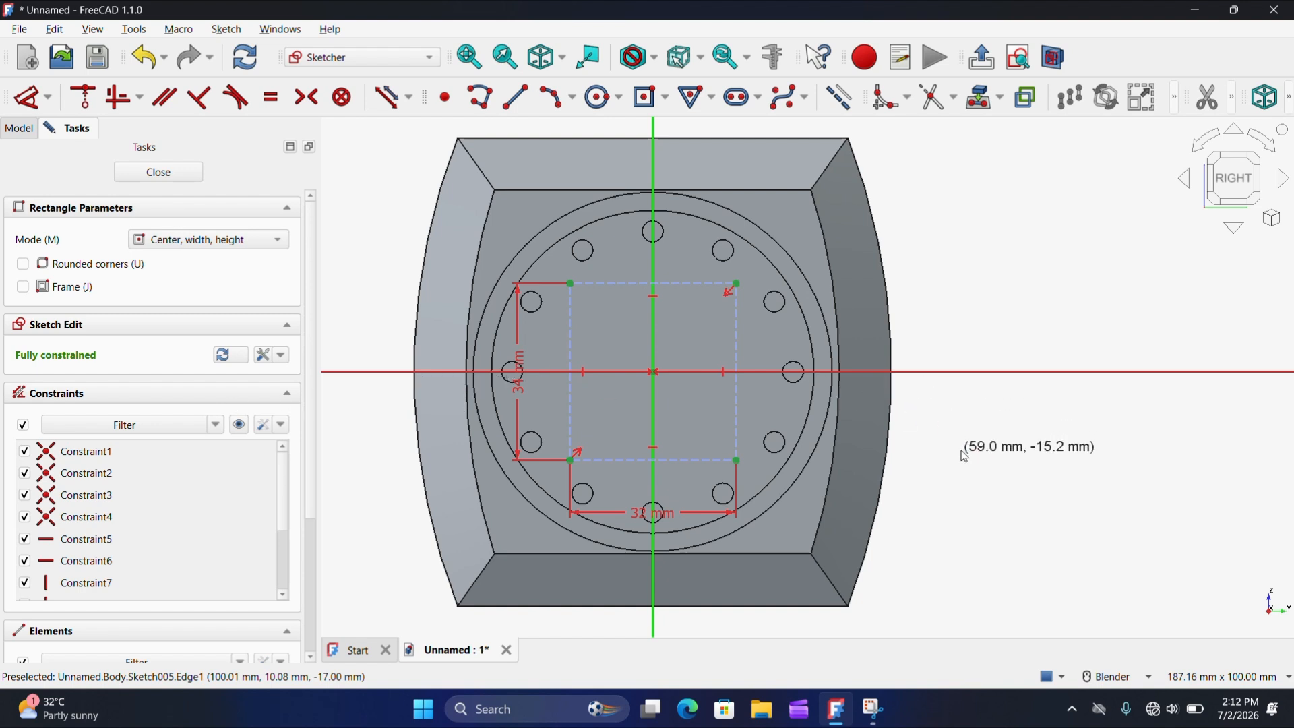
key(Escape)
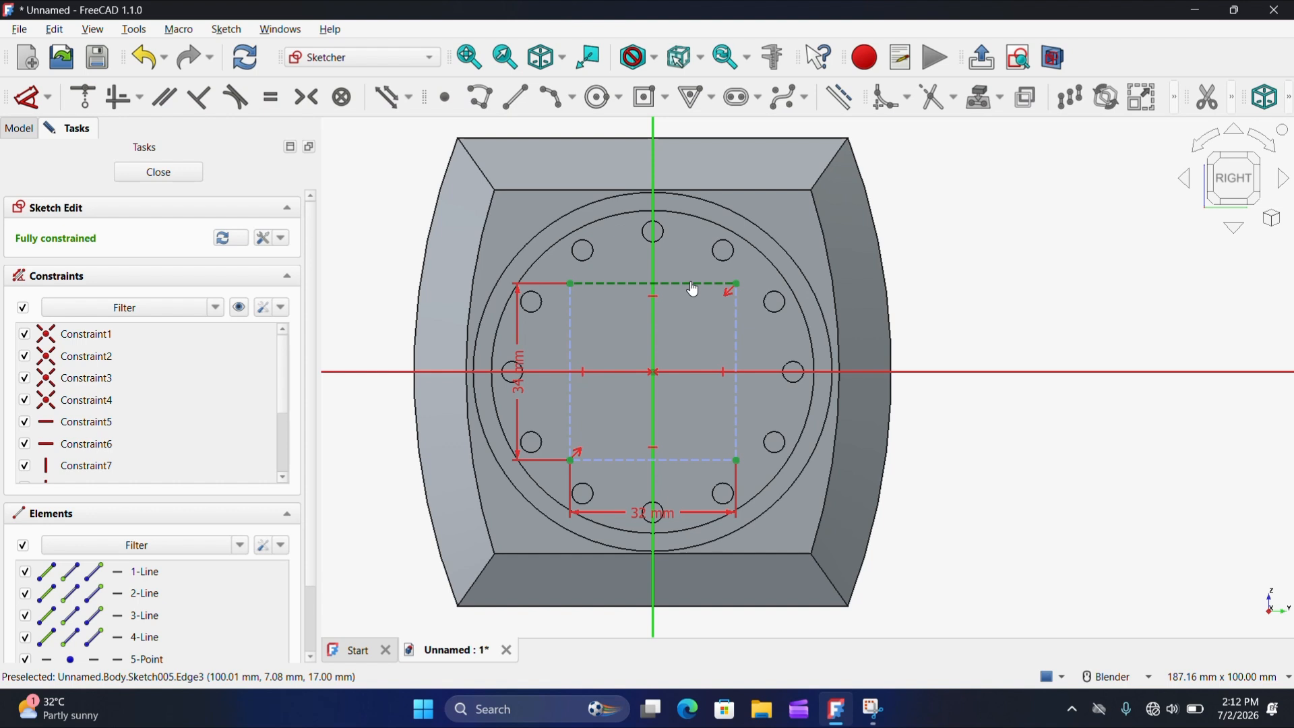
Step: Convert the rectangle's two horizontal edges from construction lines to normal geometry
click(686, 462)
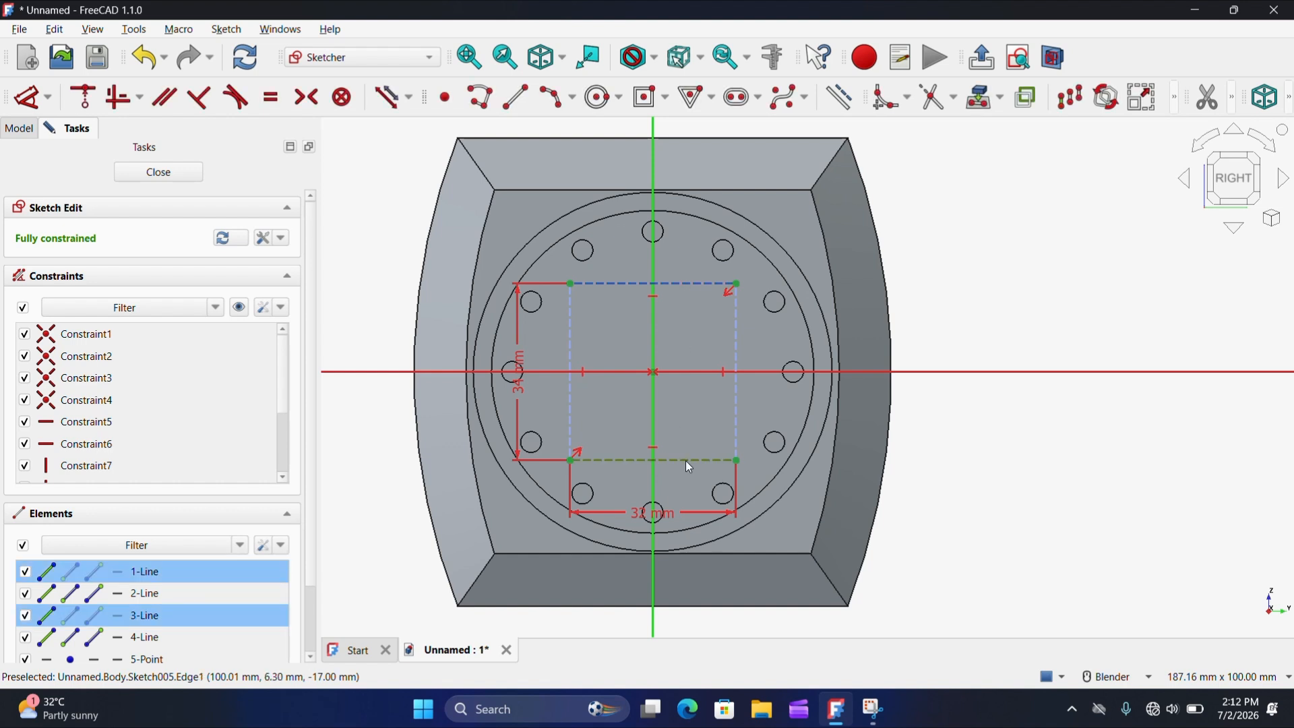
click(838, 97)
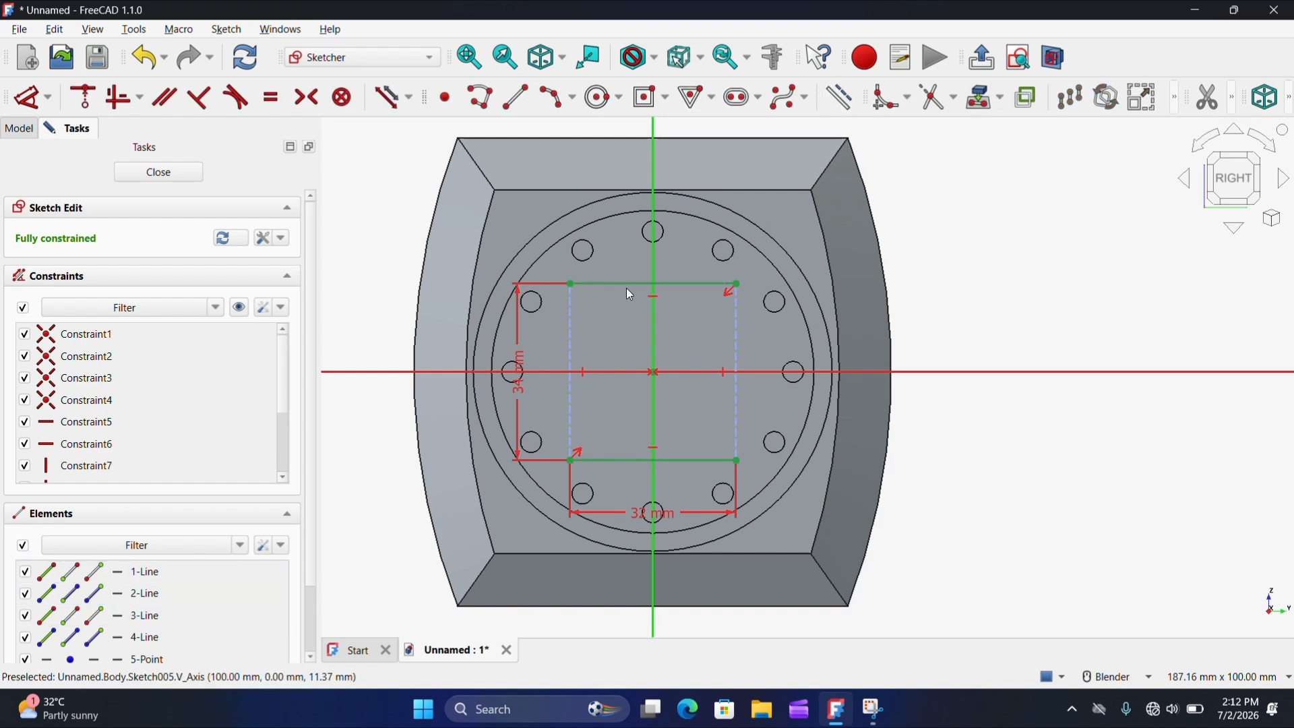
scroll(626, 289, up, 3)
scroll(625, 288, down, 3)
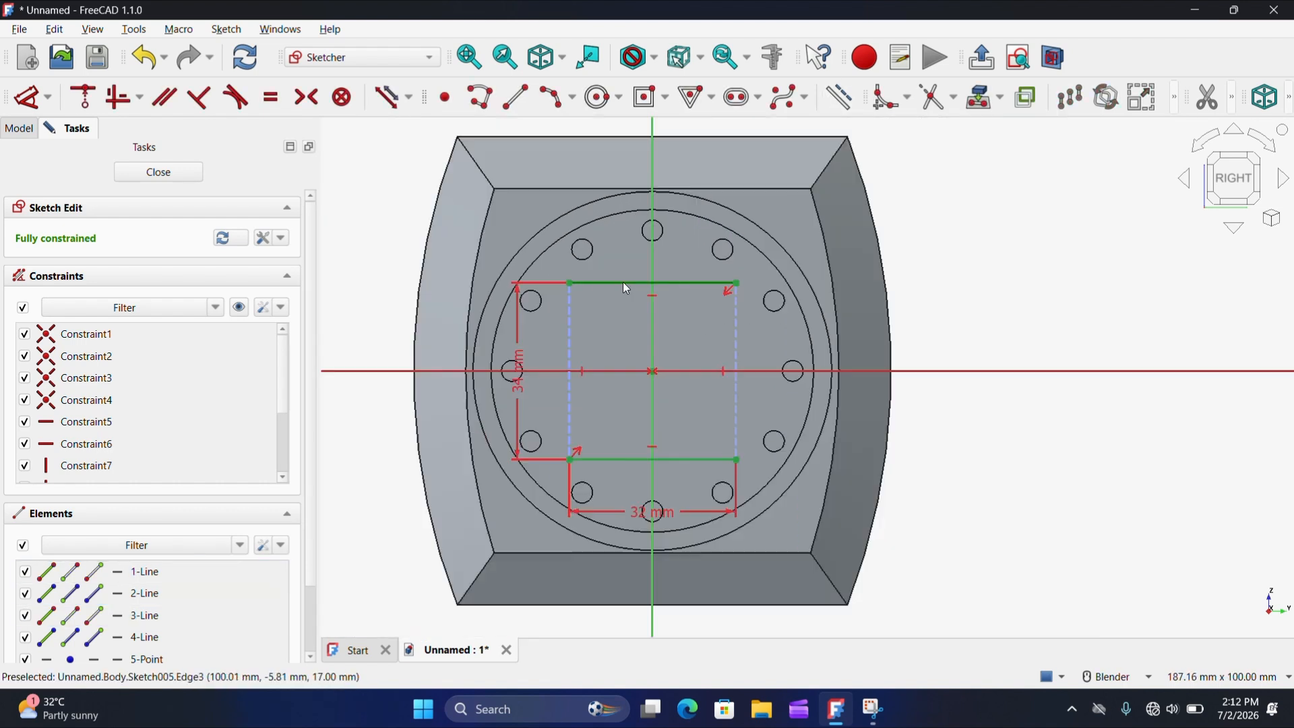
click(551, 96)
scroll(532, 273, up, 3)
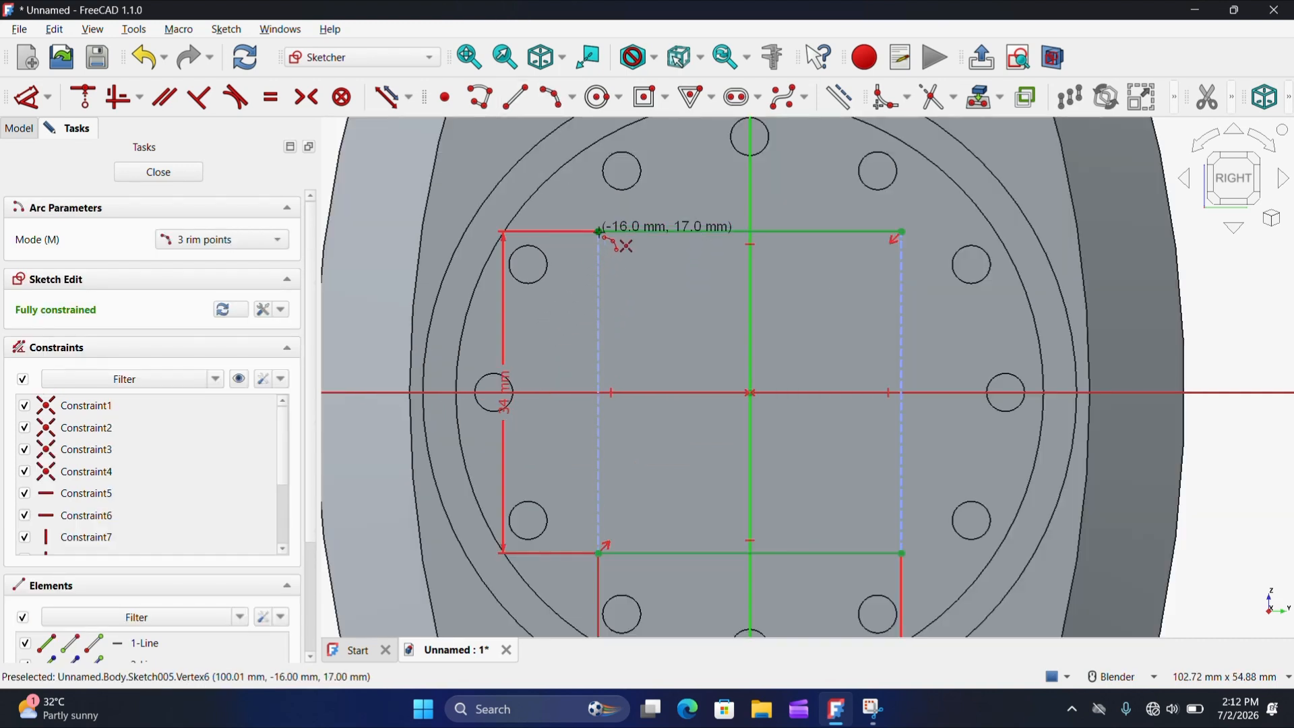
click(598, 232)
click(599, 552)
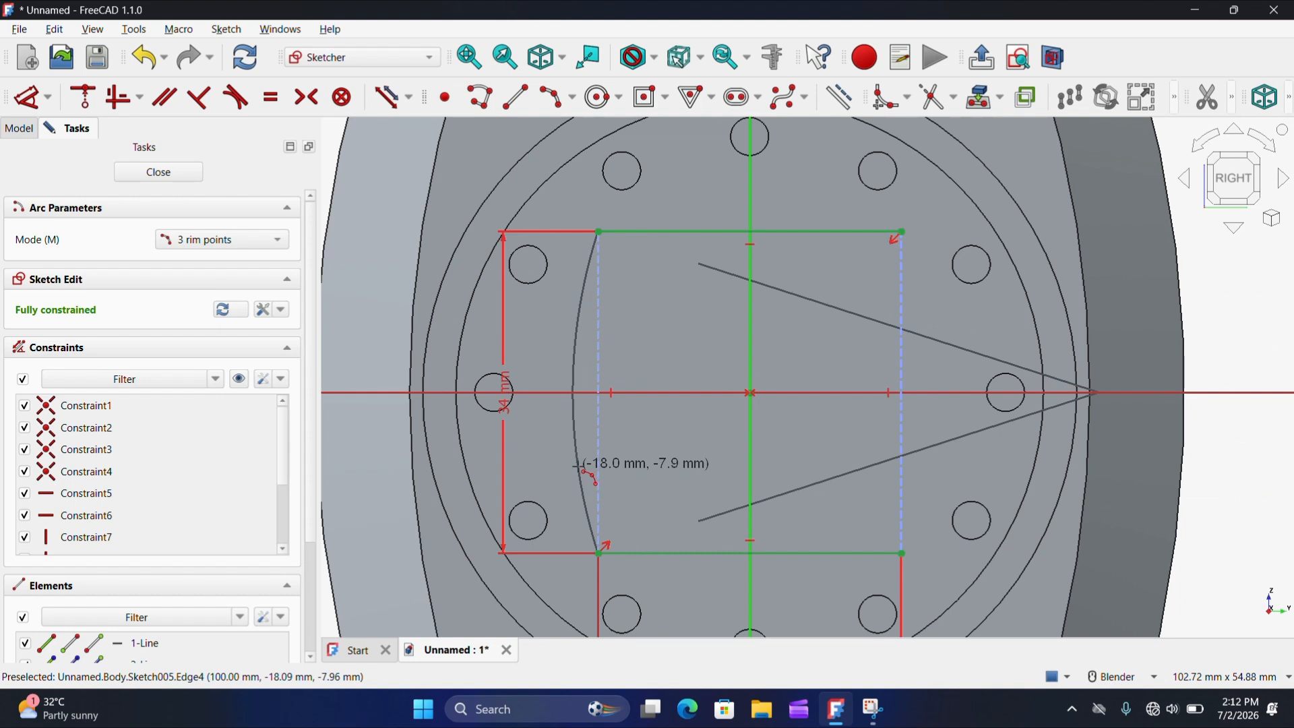
scroll(545, 392, down, 3)
key(Escape)
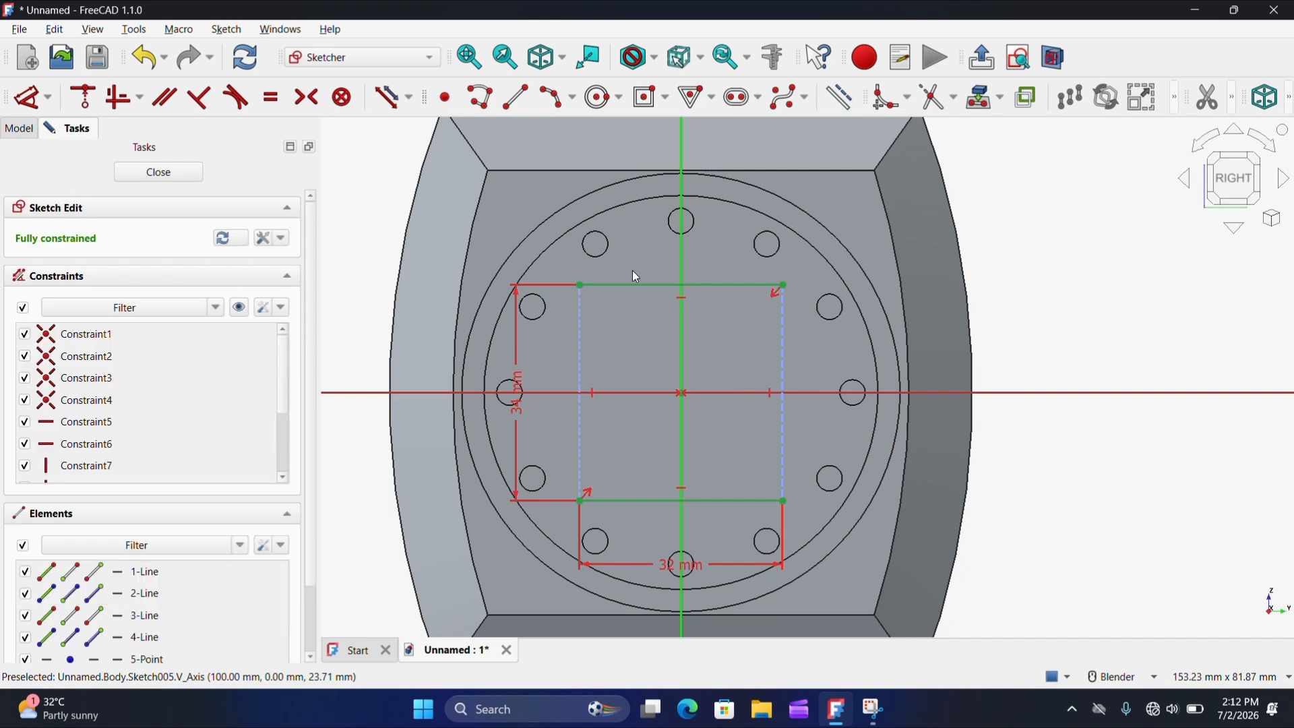
Step: Turn the rectangle's two horizontal edges back into construction lines and its two vertical edges into normal geometry
click(636, 286)
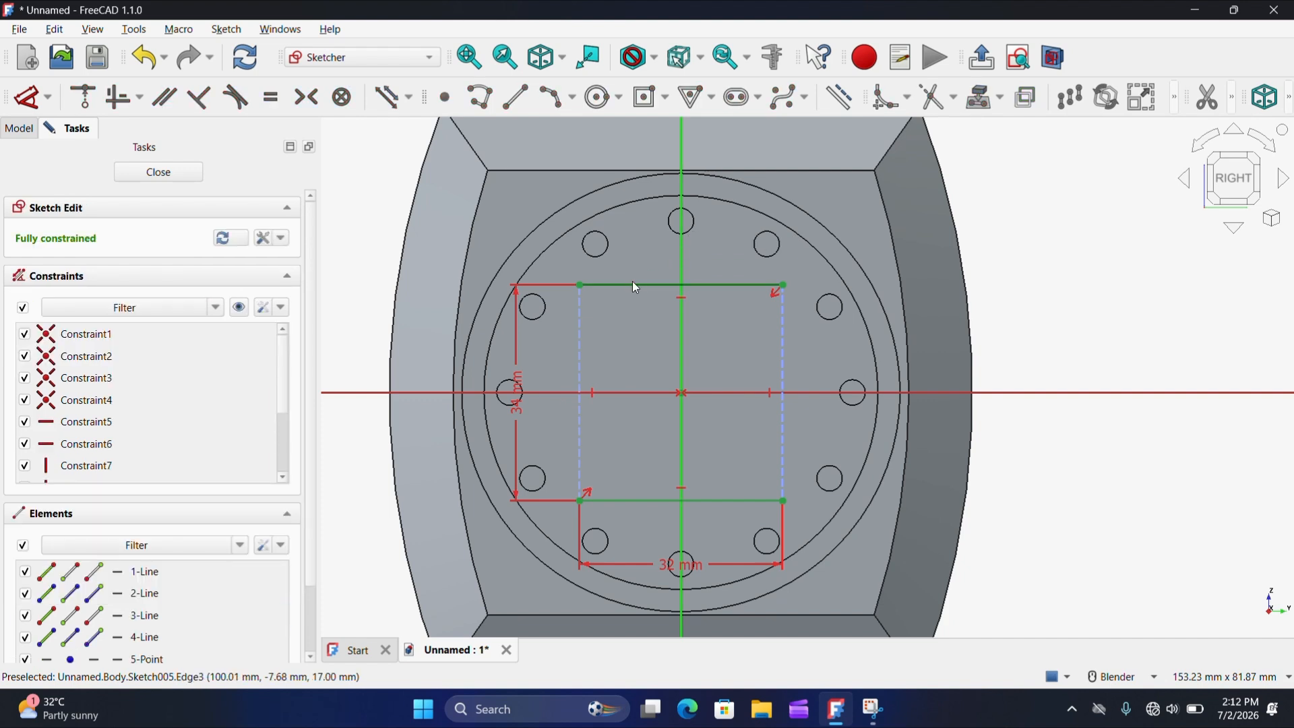
click(638, 502)
click(840, 99)
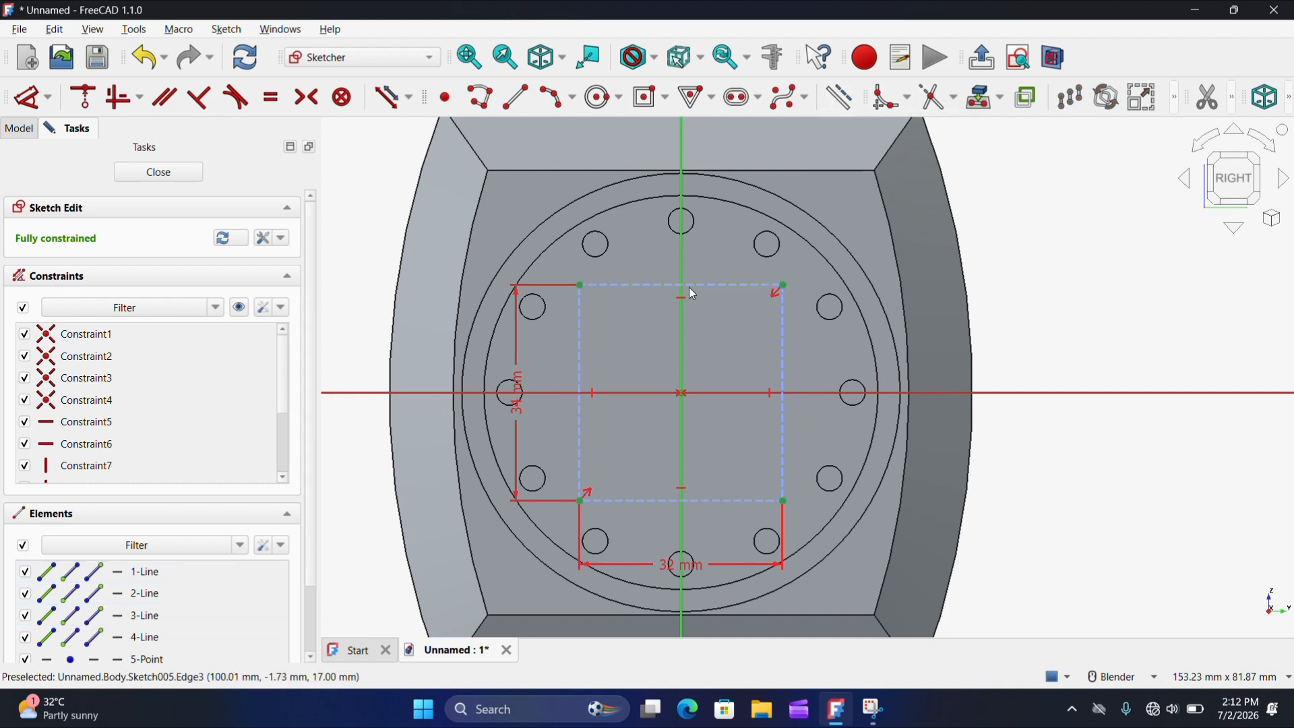
scroll(673, 283, down, 2)
click(595, 331)
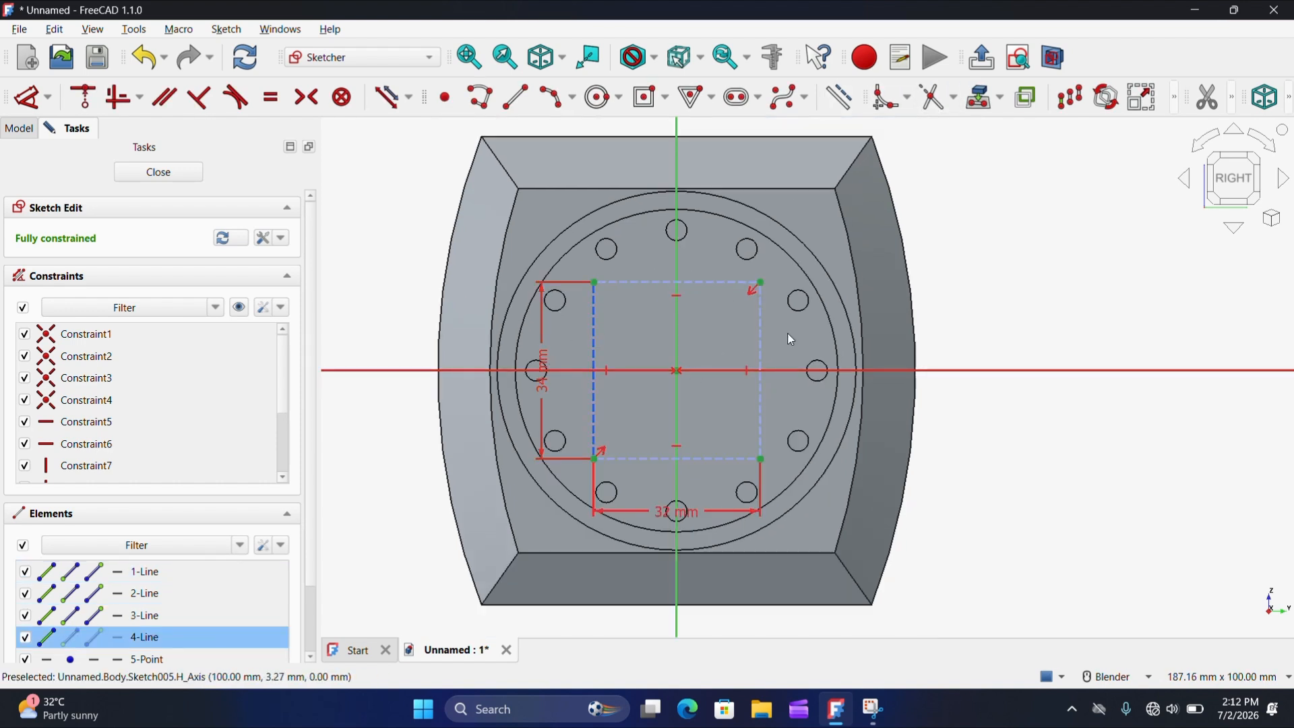
click(760, 335)
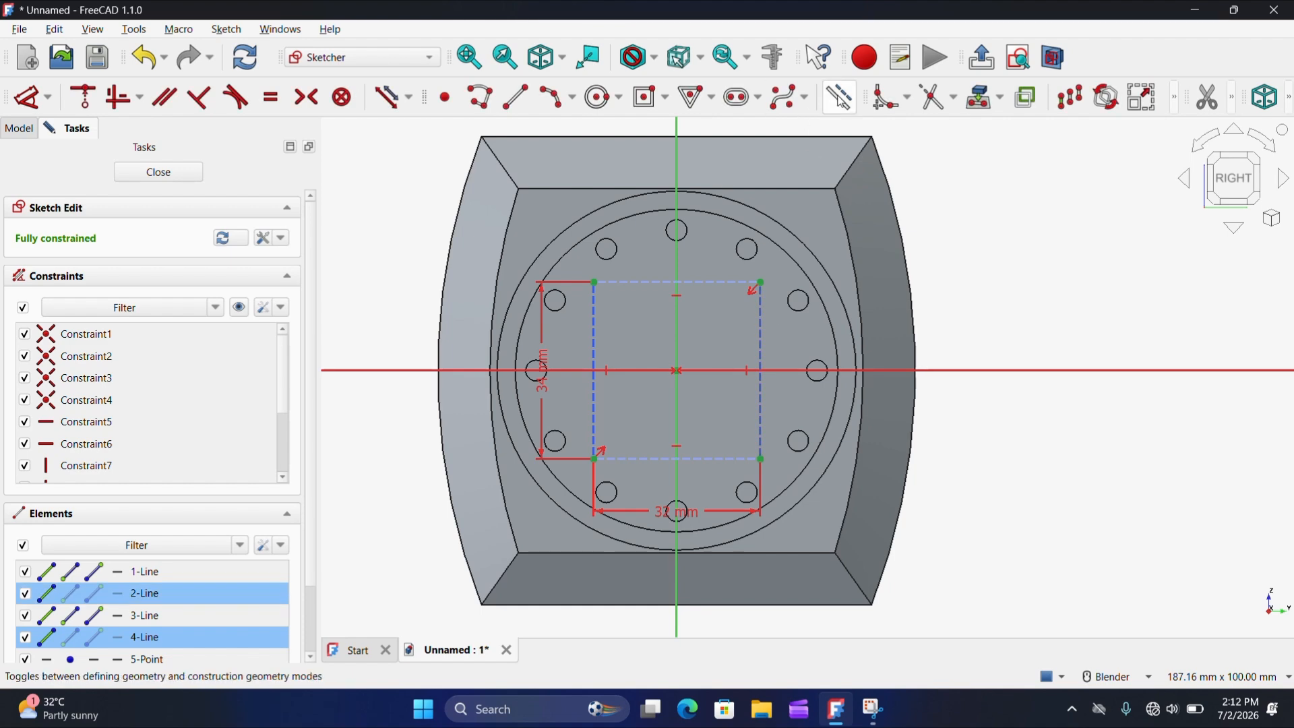
click(849, 95)
scroll(662, 294, up, 1)
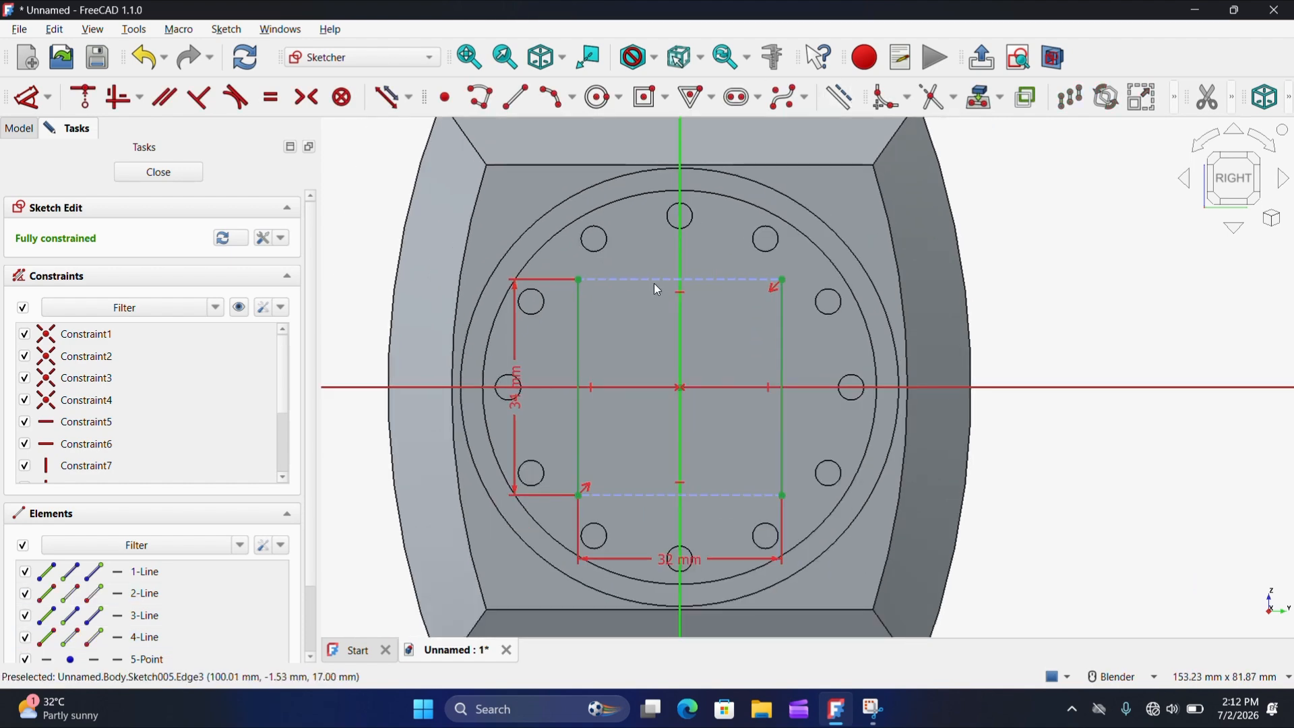
Step: Draw a three-point arc of about 37 mm radius between the rectangle's two upper corners, bulging outward above the construction edge
click(553, 99)
scroll(558, 280, up, 2)
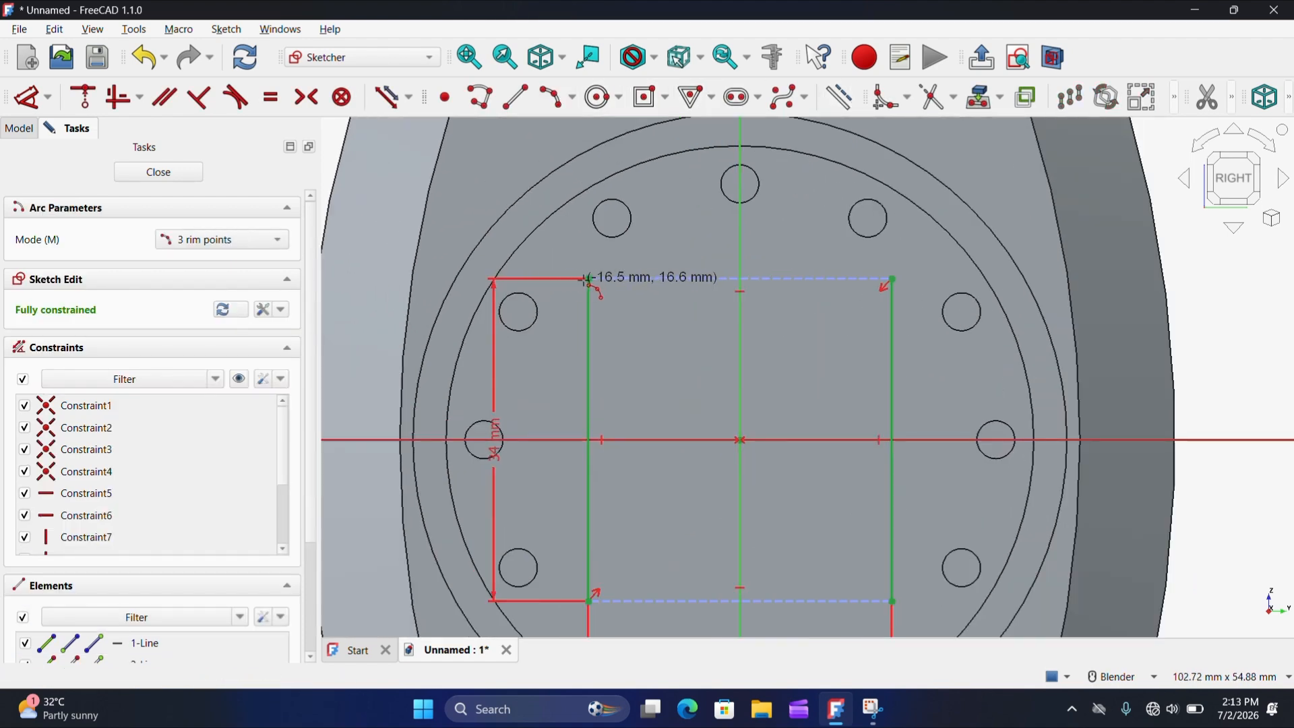
click(588, 278)
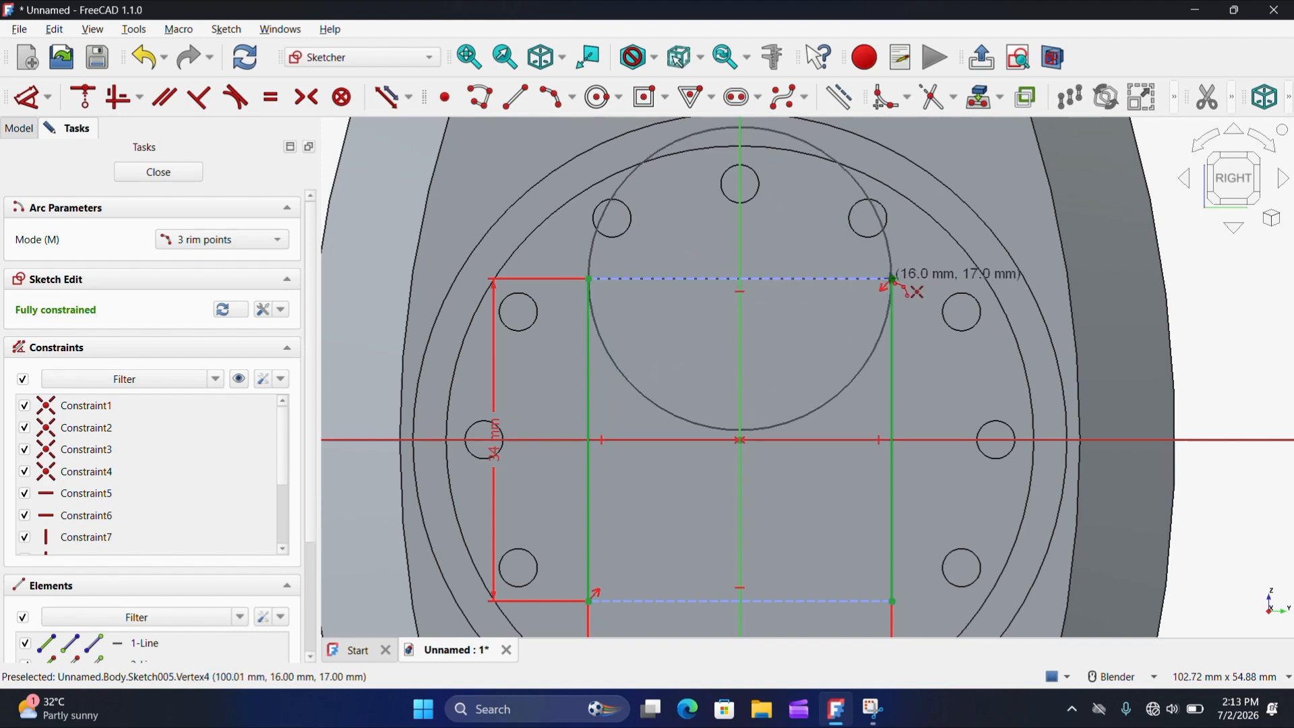
click(893, 278)
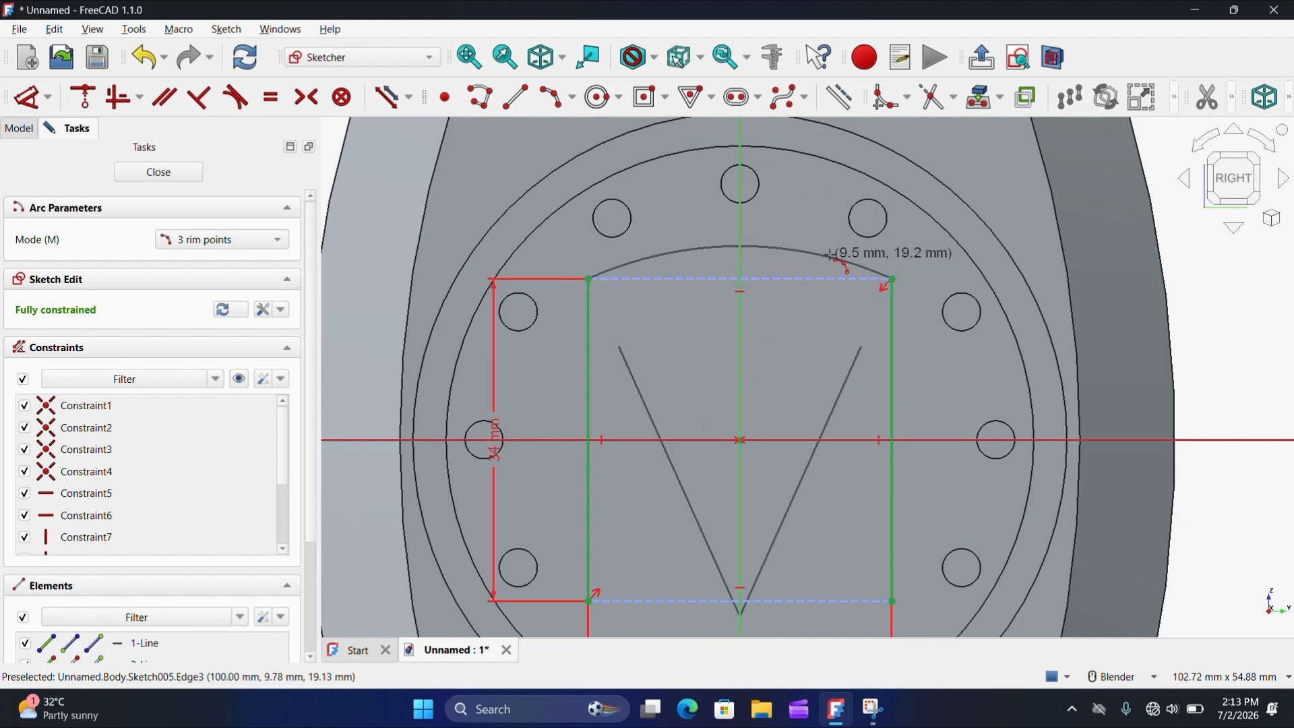
click(782, 247)
Step: Draw a three-point arc of about 27 mm radius between the rectangle's two lower corners, bulging outward below the construction edge
scroll(776, 215, down, 1)
scroll(699, 433, down, 2)
scroll(670, 433, up, 2)
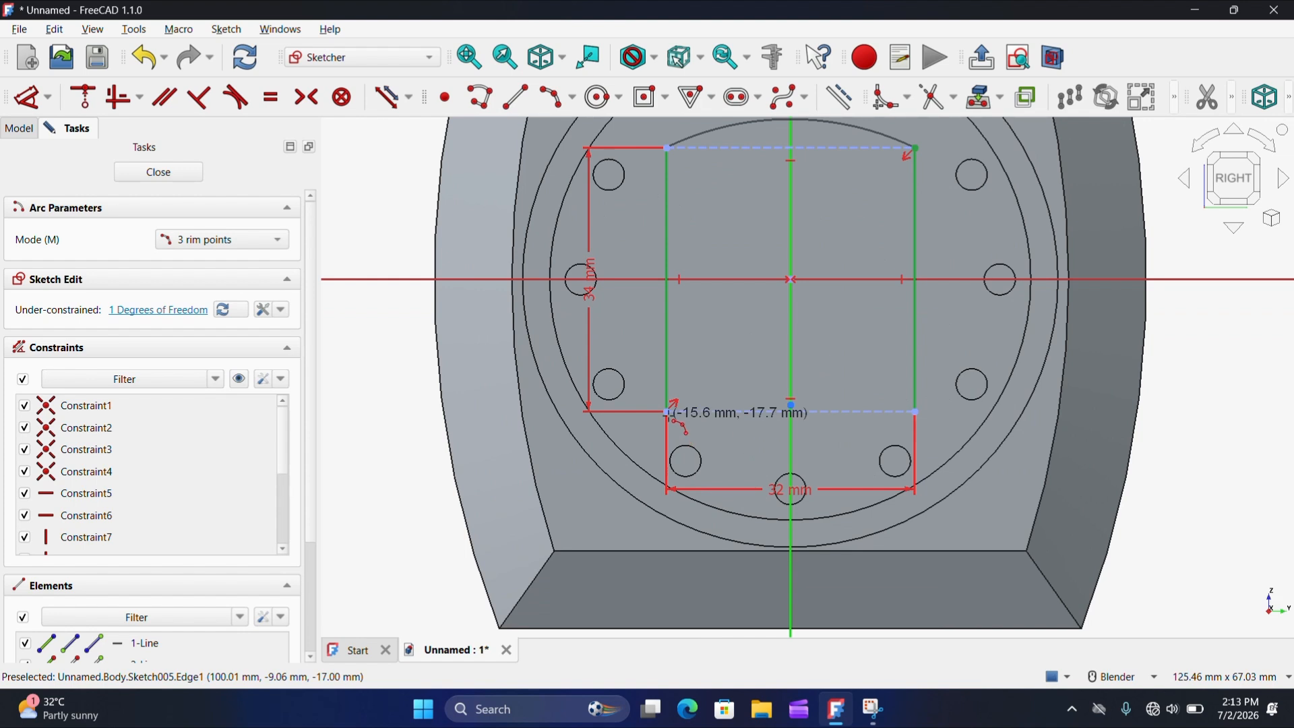
click(669, 411)
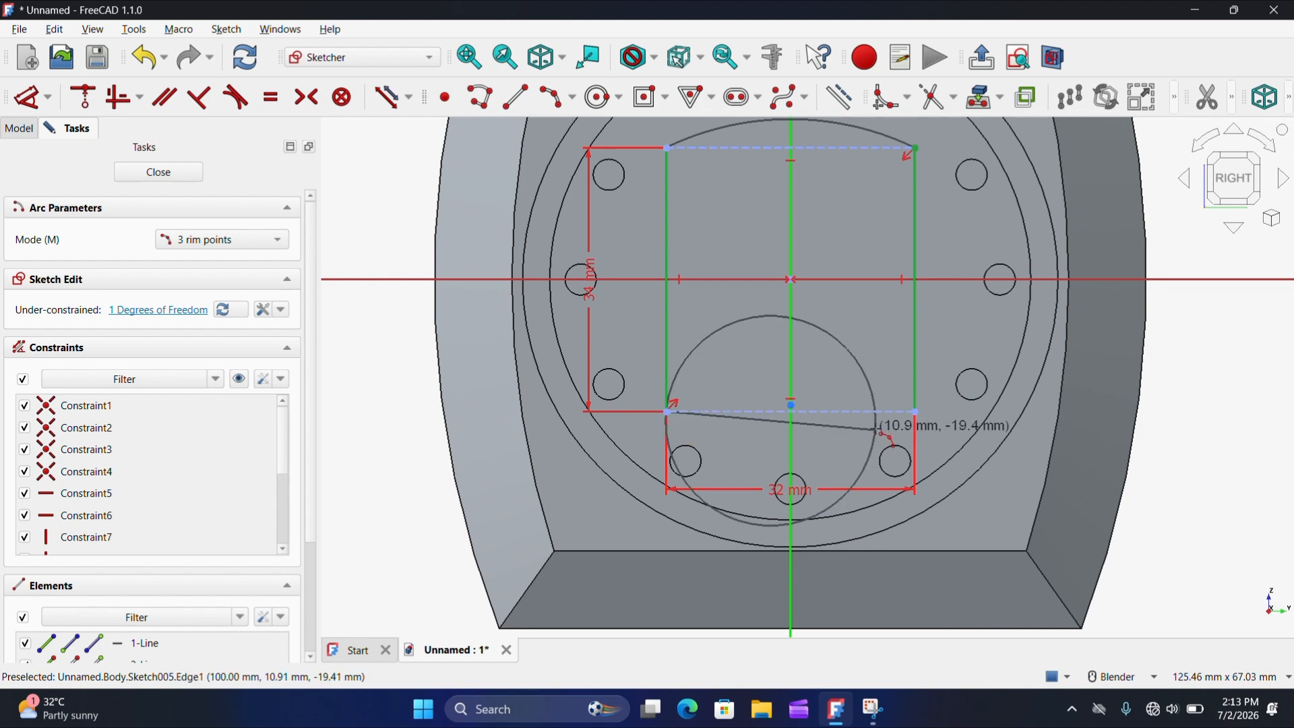
click(915, 411)
click(828, 439)
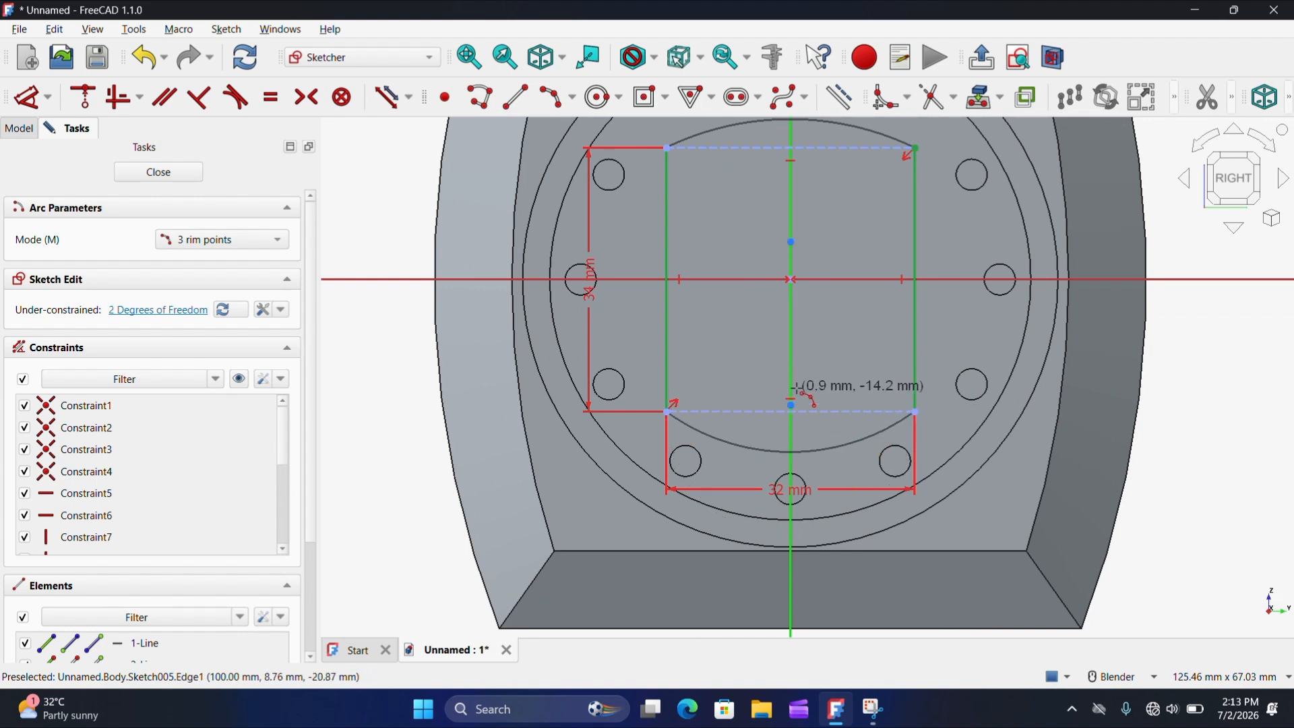
scroll(784, 386, down, 3)
key(Escape)
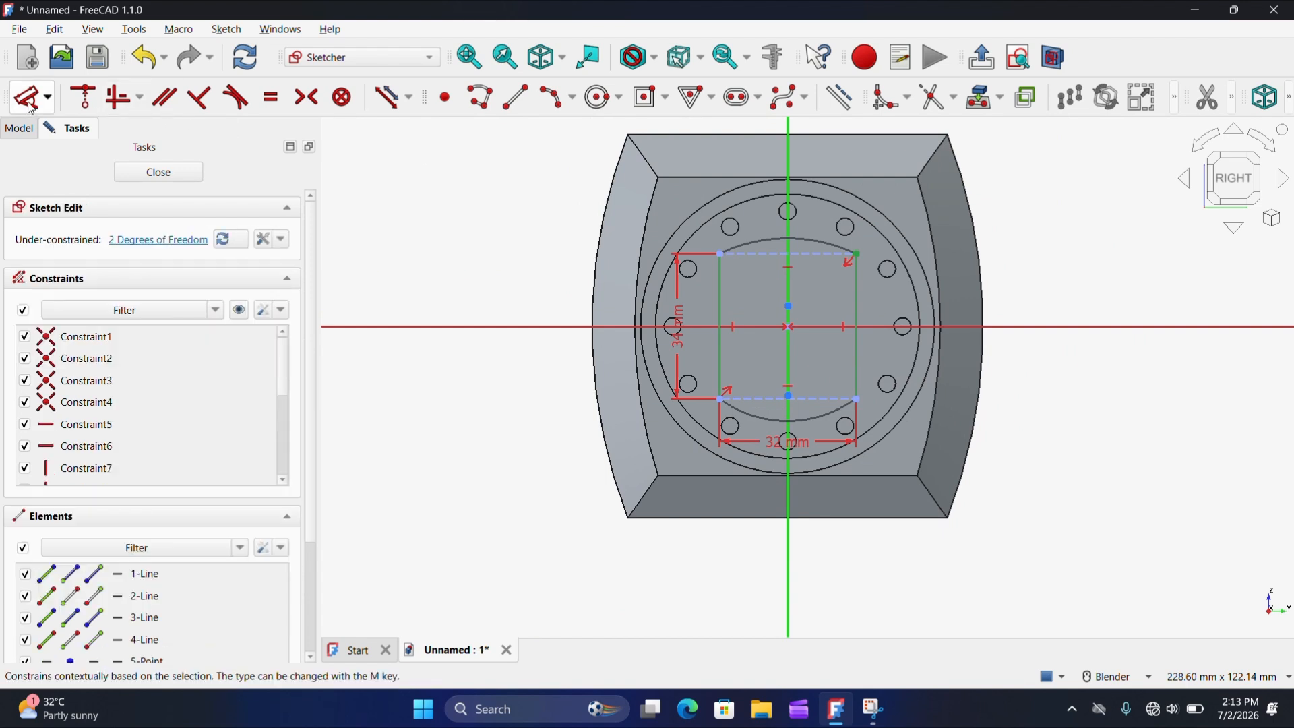
Step: Constrain the upper arc's radius to 22 mm
scroll(755, 221, up, 3)
click(768, 255)
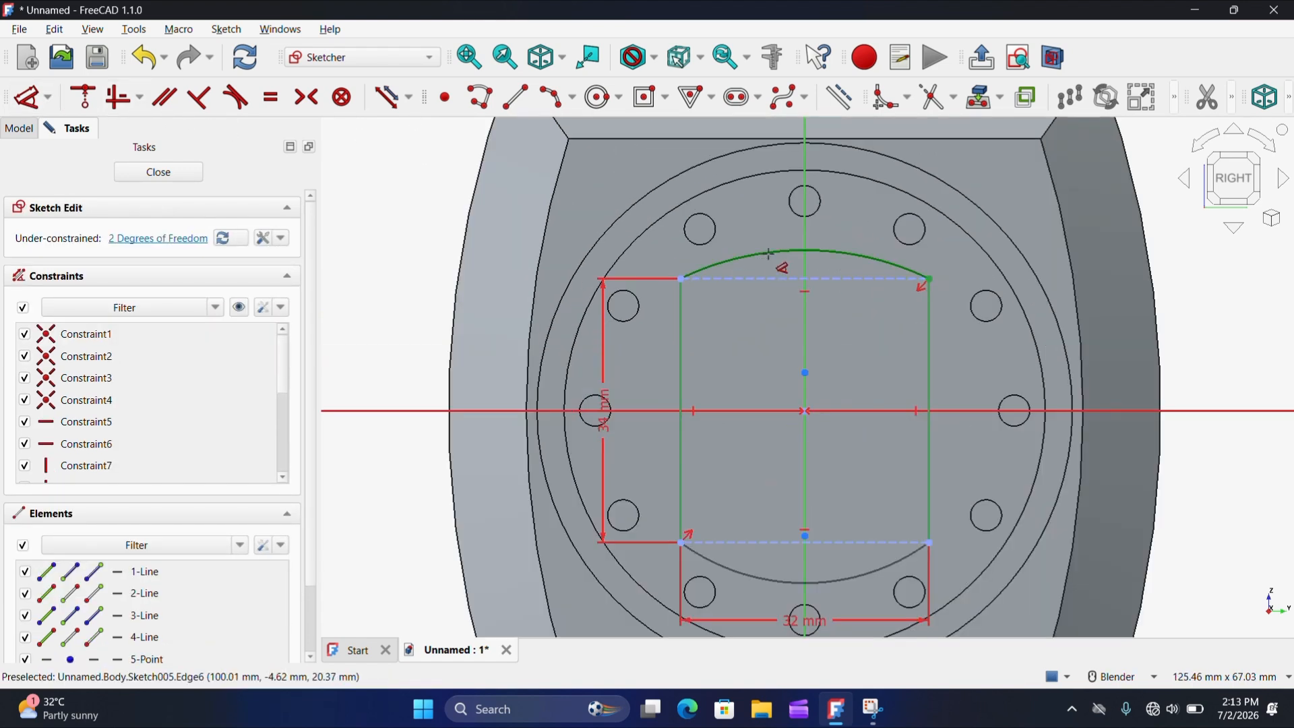
drag(772, 245, 772, 237)
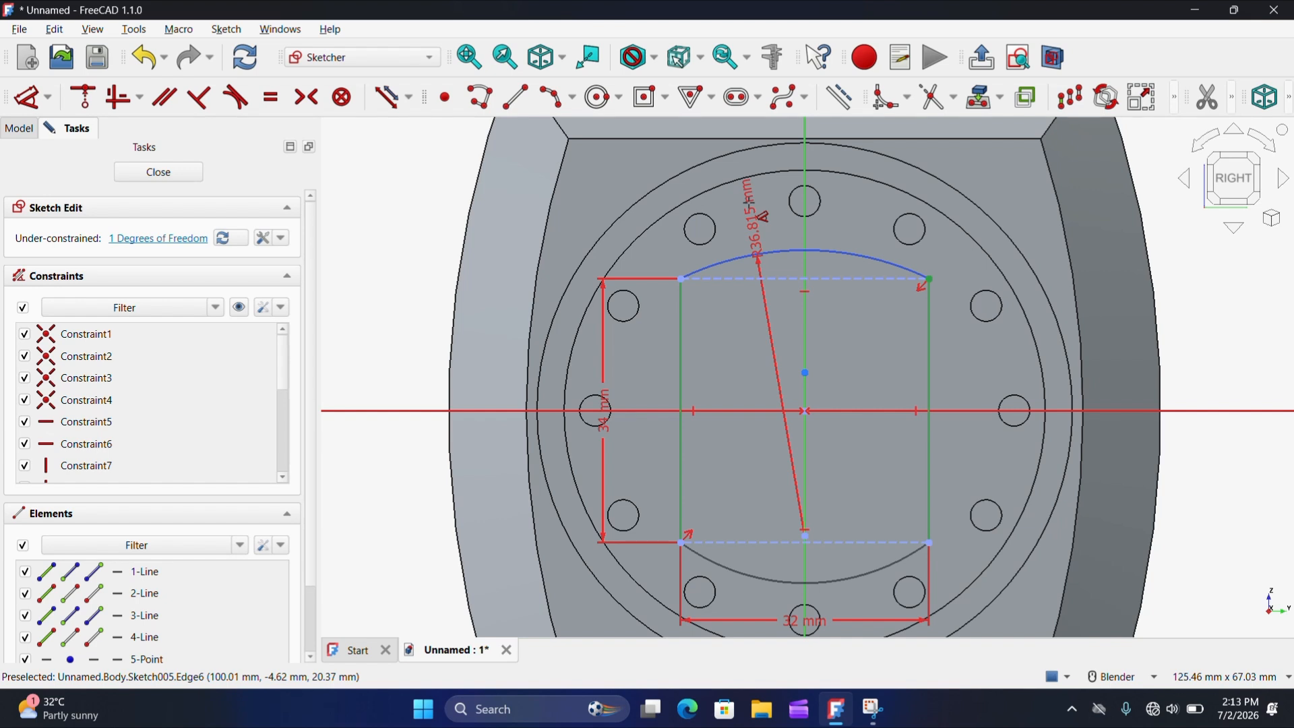
double_click(752, 211)
text(22)
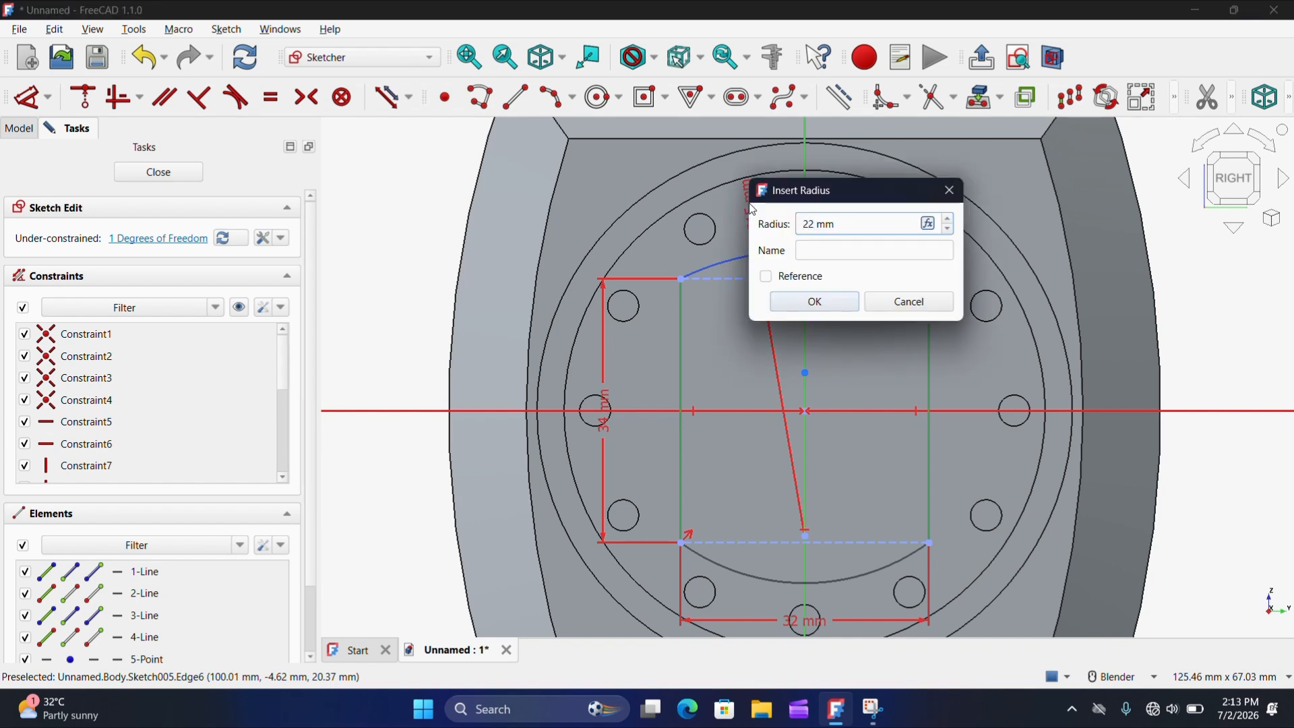
click(825, 302)
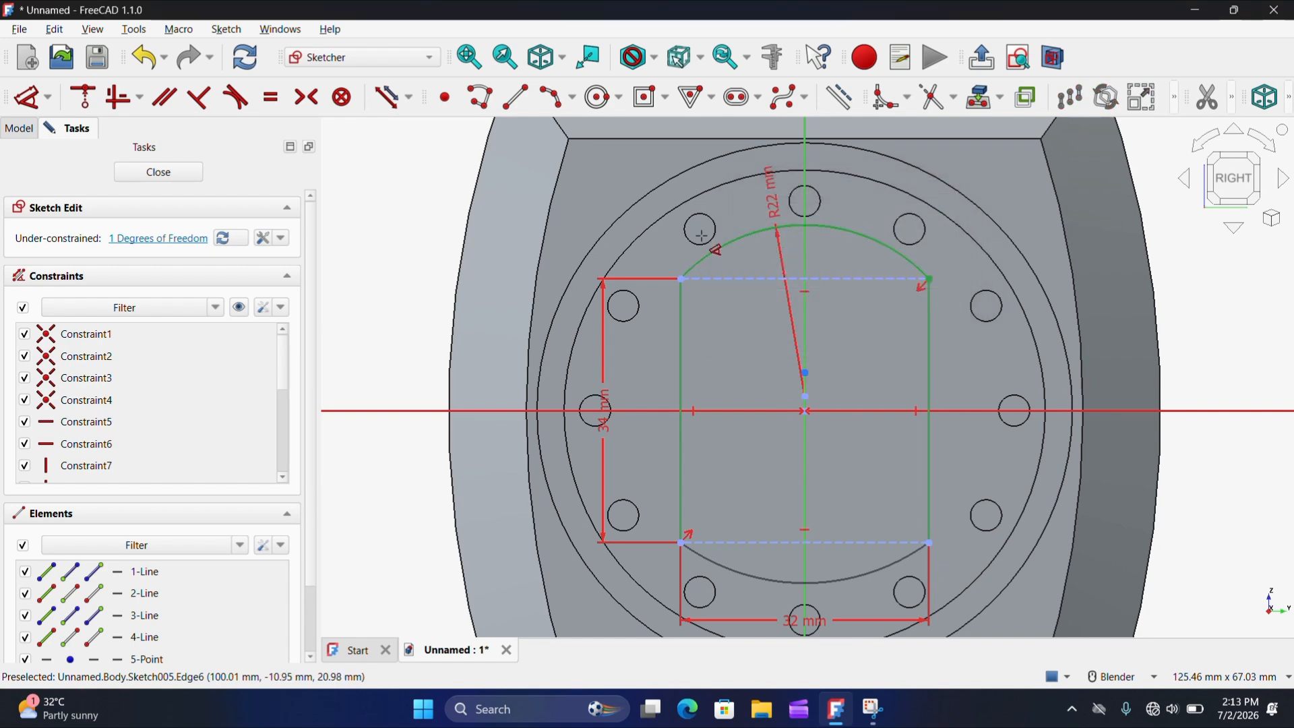
Step: Constrain the lower arc's radius to 22 mm
scroll(700, 237, down, 3)
scroll(787, 448, up, 1)
scroll(789, 446, up, 1)
click(790, 410)
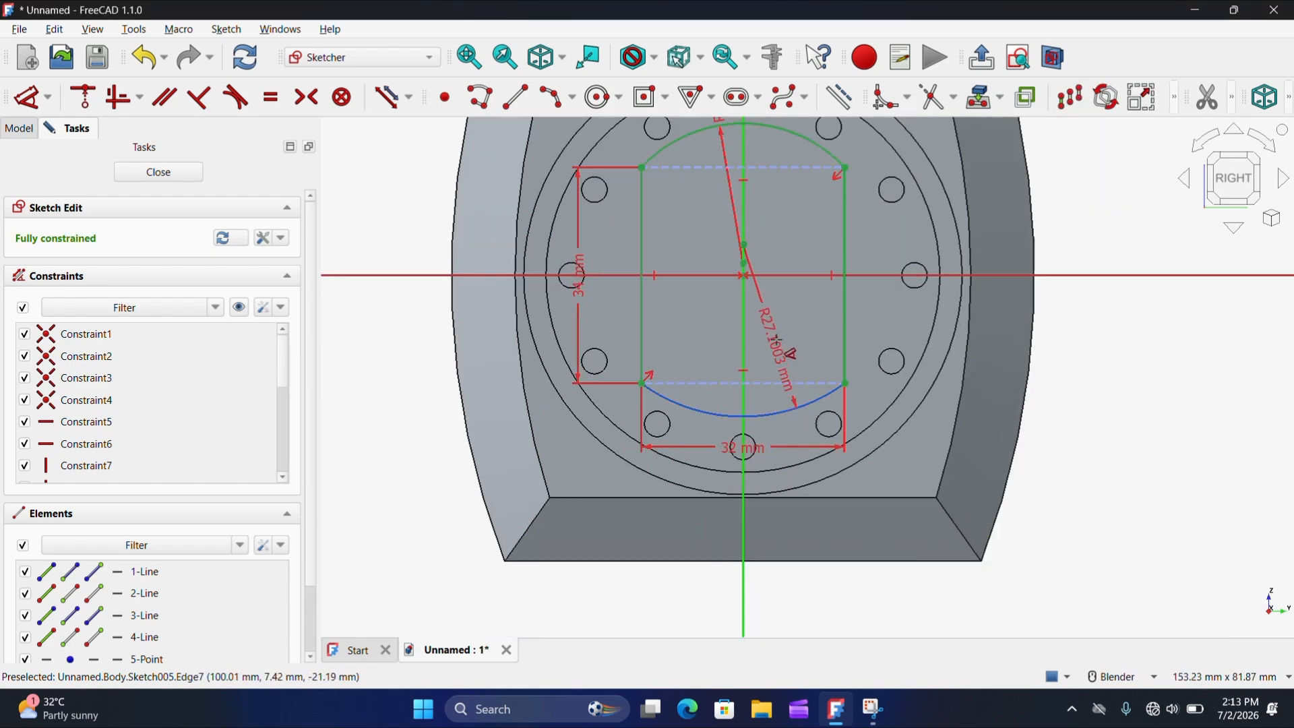
click(791, 344)
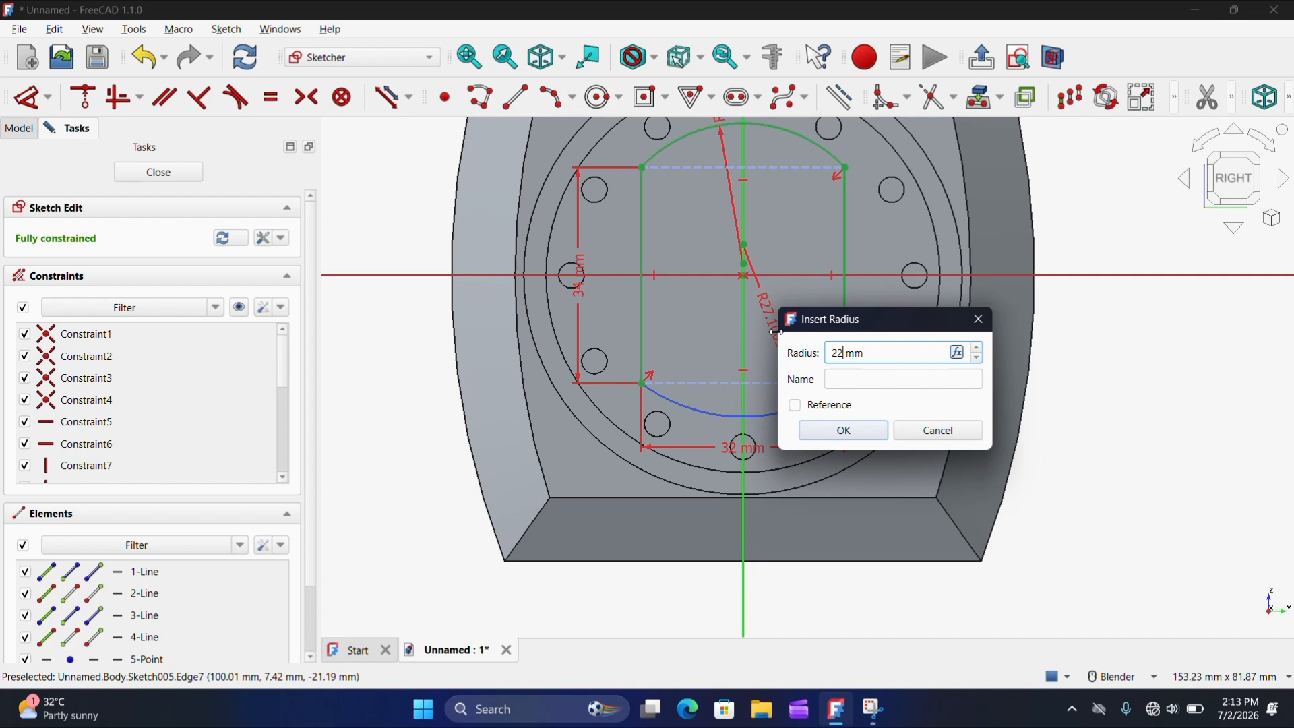
click(829, 437)
scroll(647, 429, up, 2)
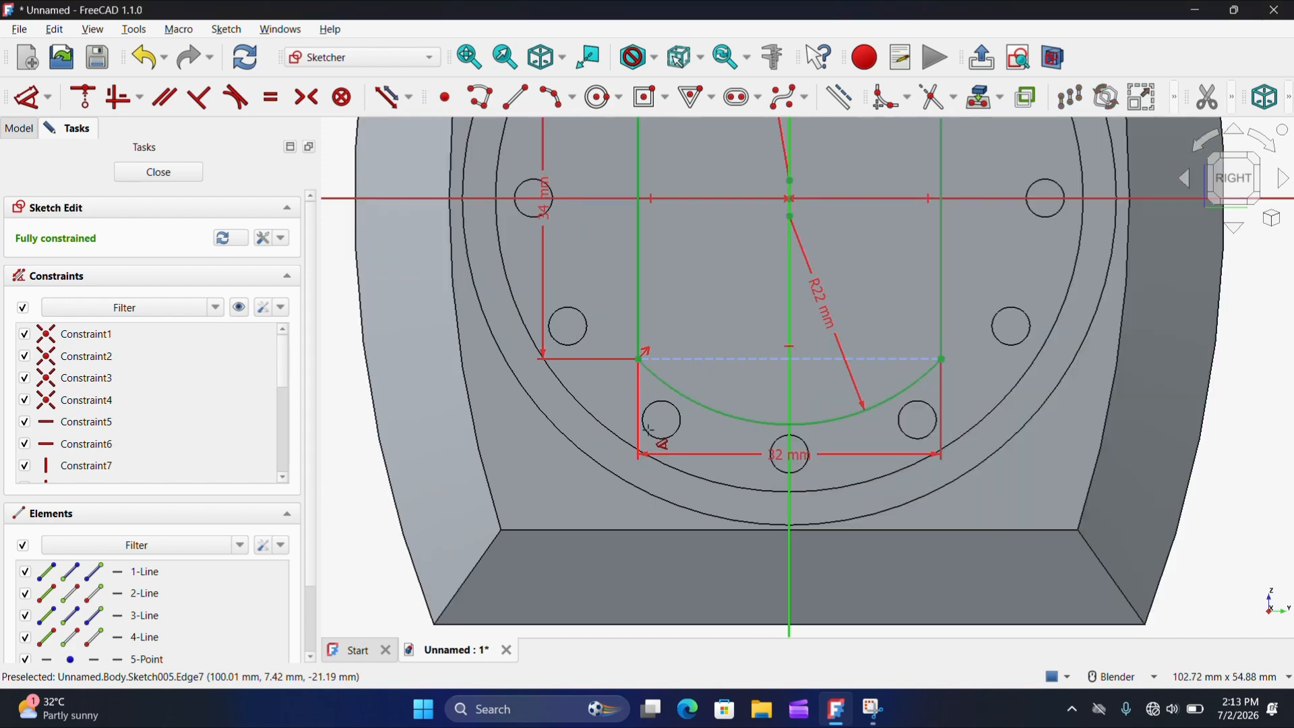
Step: Close the flat-sided profile sketch and pad it 100 mm outward from the face with the ring of holes
scroll(646, 429, down, 4)
click(189, 173)
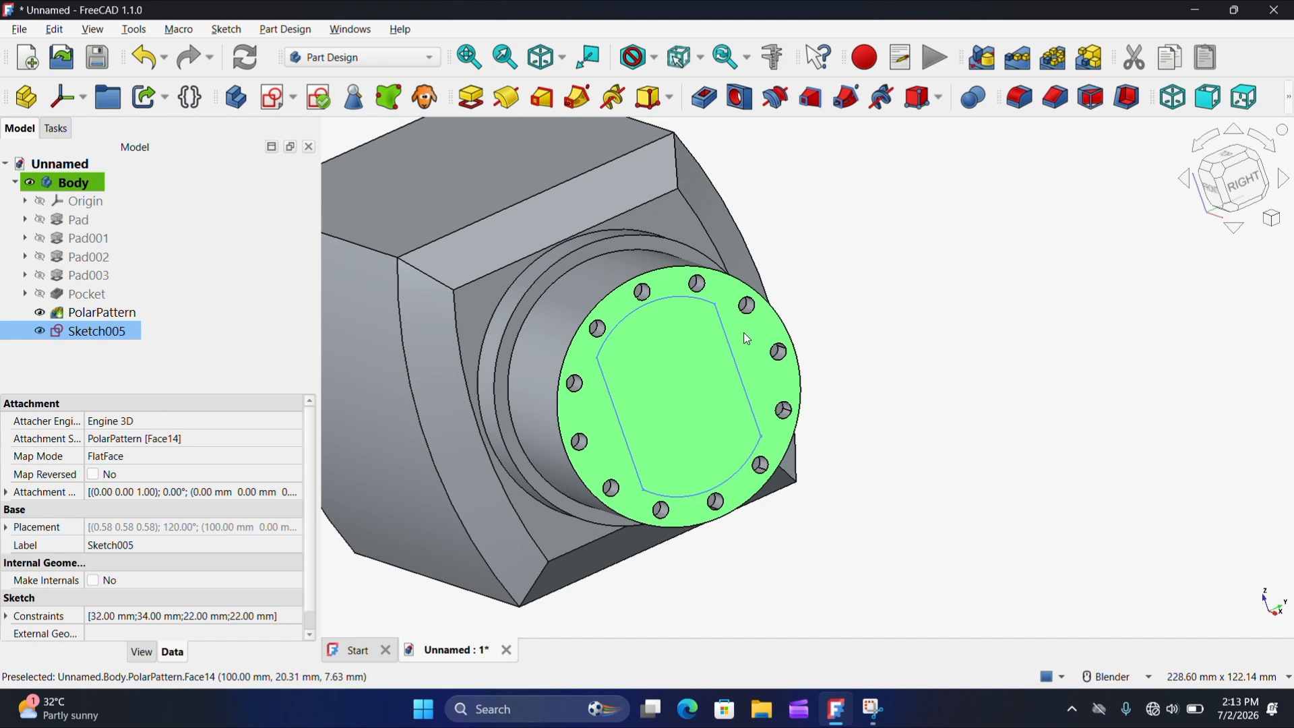
click(472, 102)
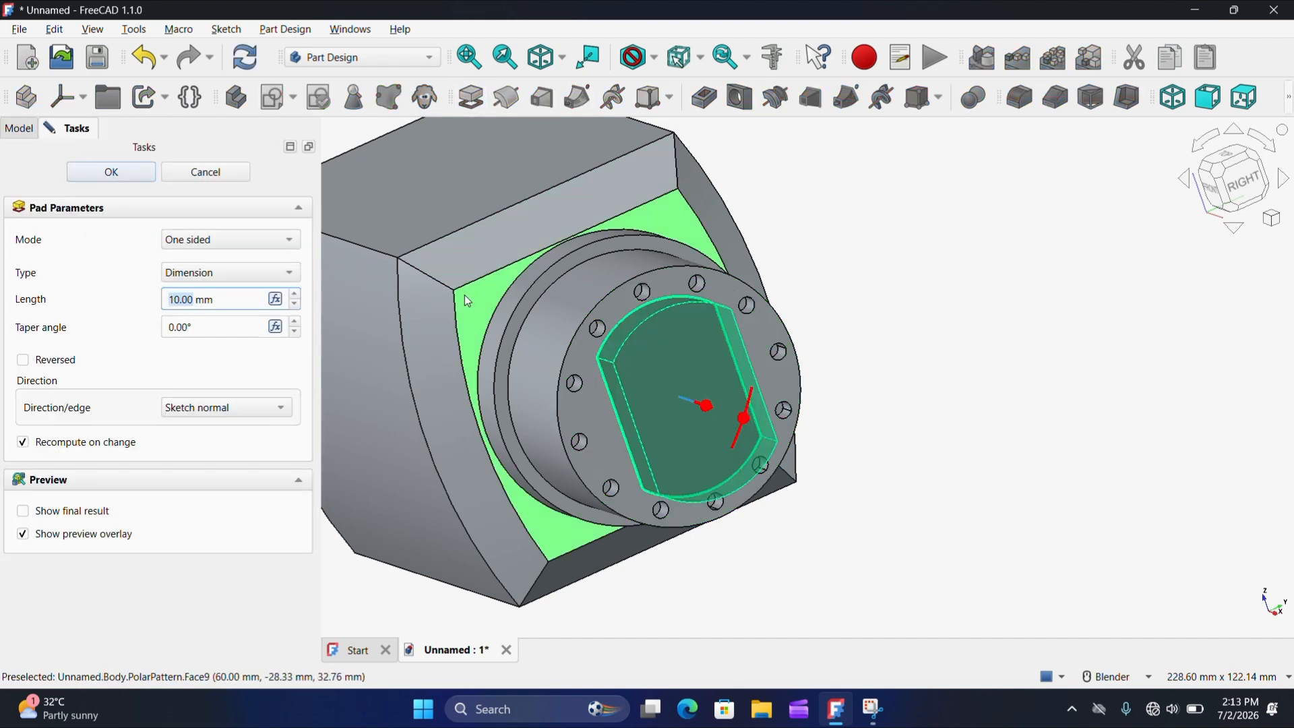
text(0)
scroll(842, 403, down, 1)
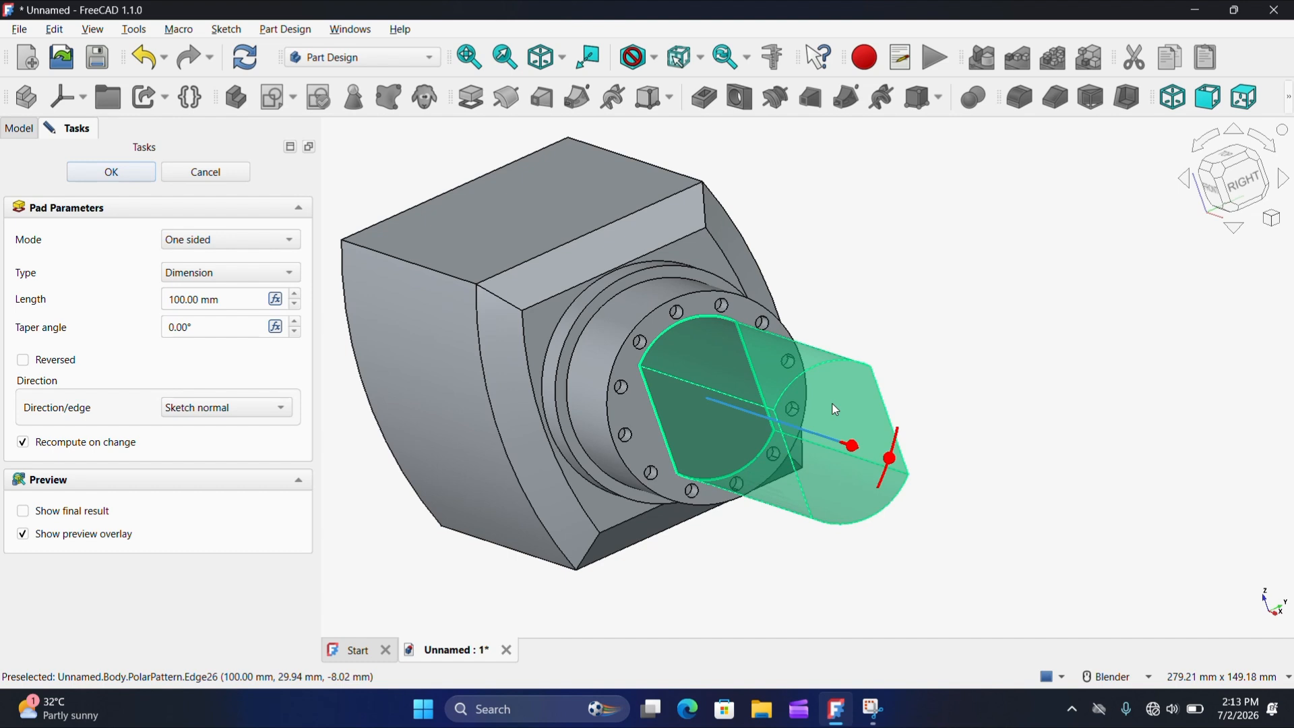
click(101, 173)
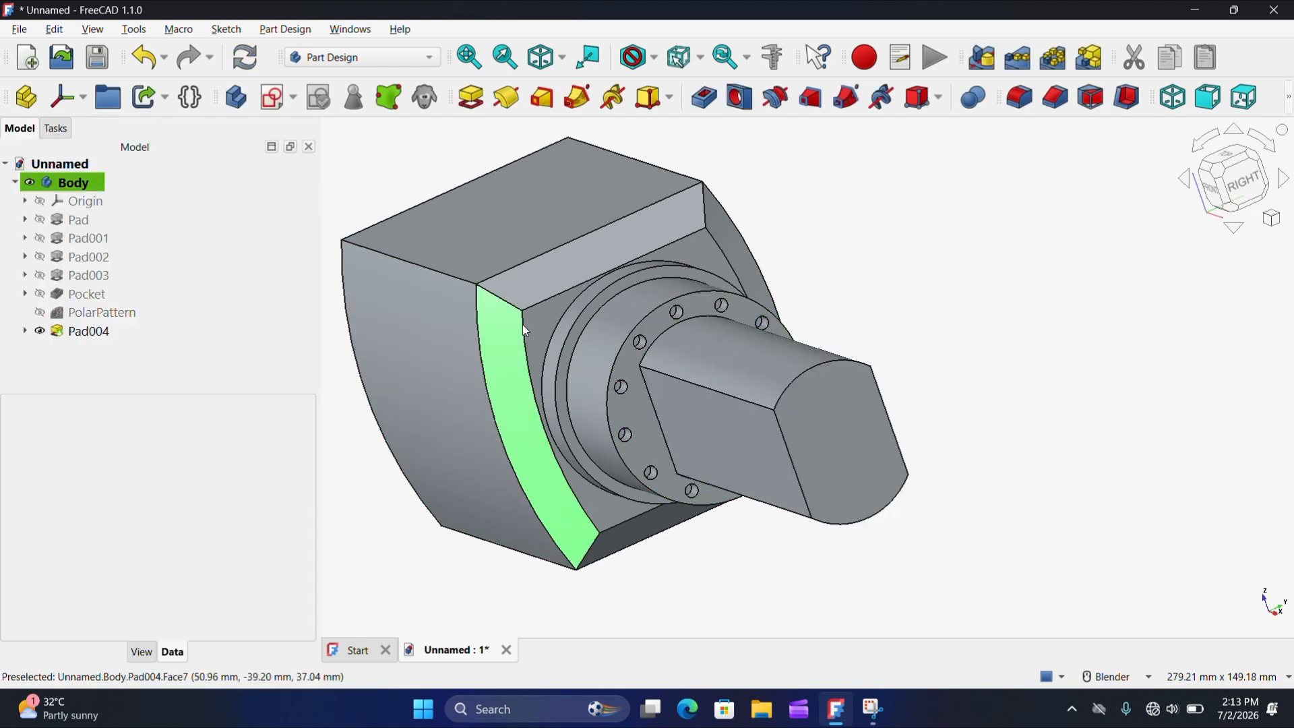
Step: Create a sketch on the flat-sided shaft's end face and draw a 62 mm diameter circle centred on the origin
click(828, 430)
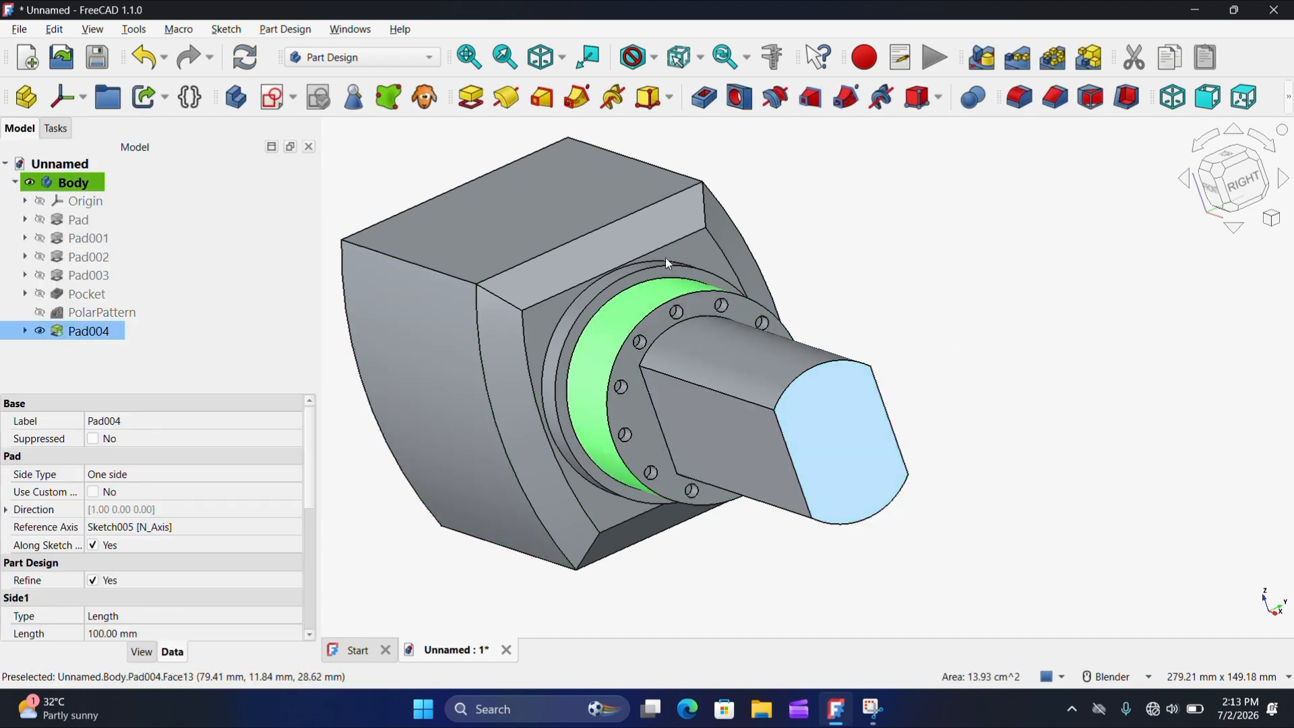
click(289, 109)
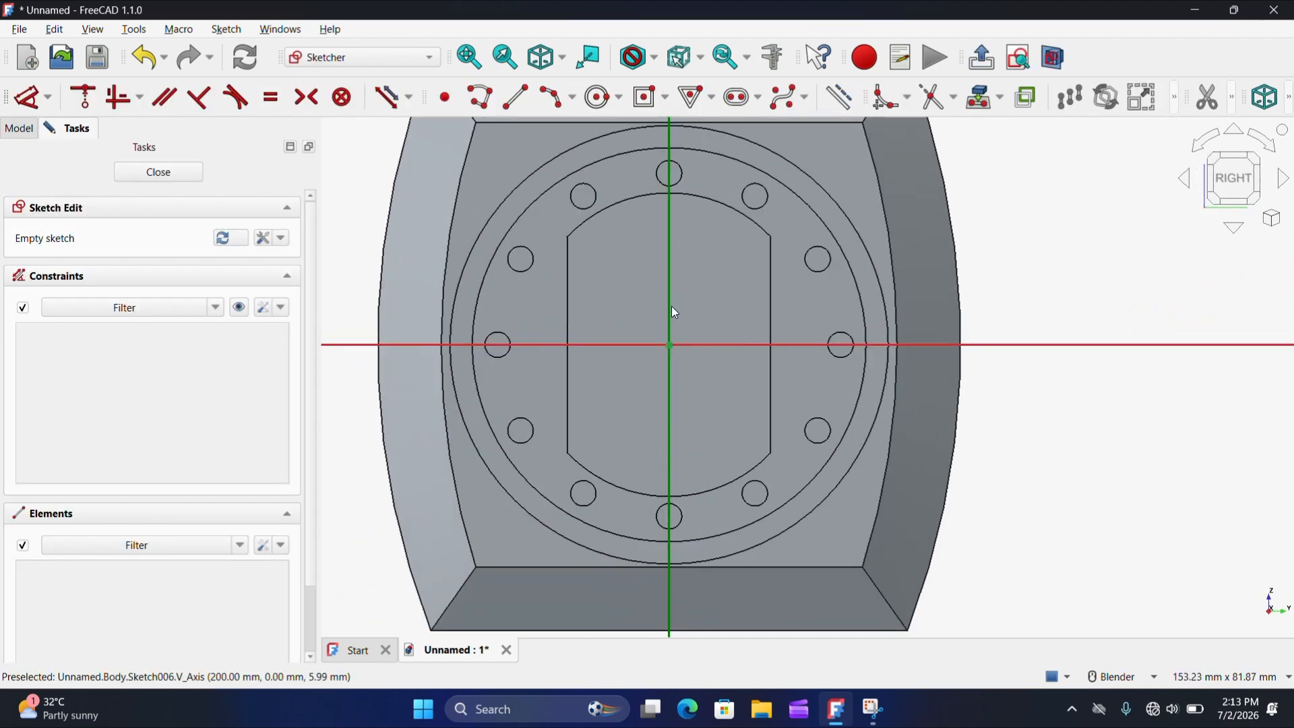
click(599, 97)
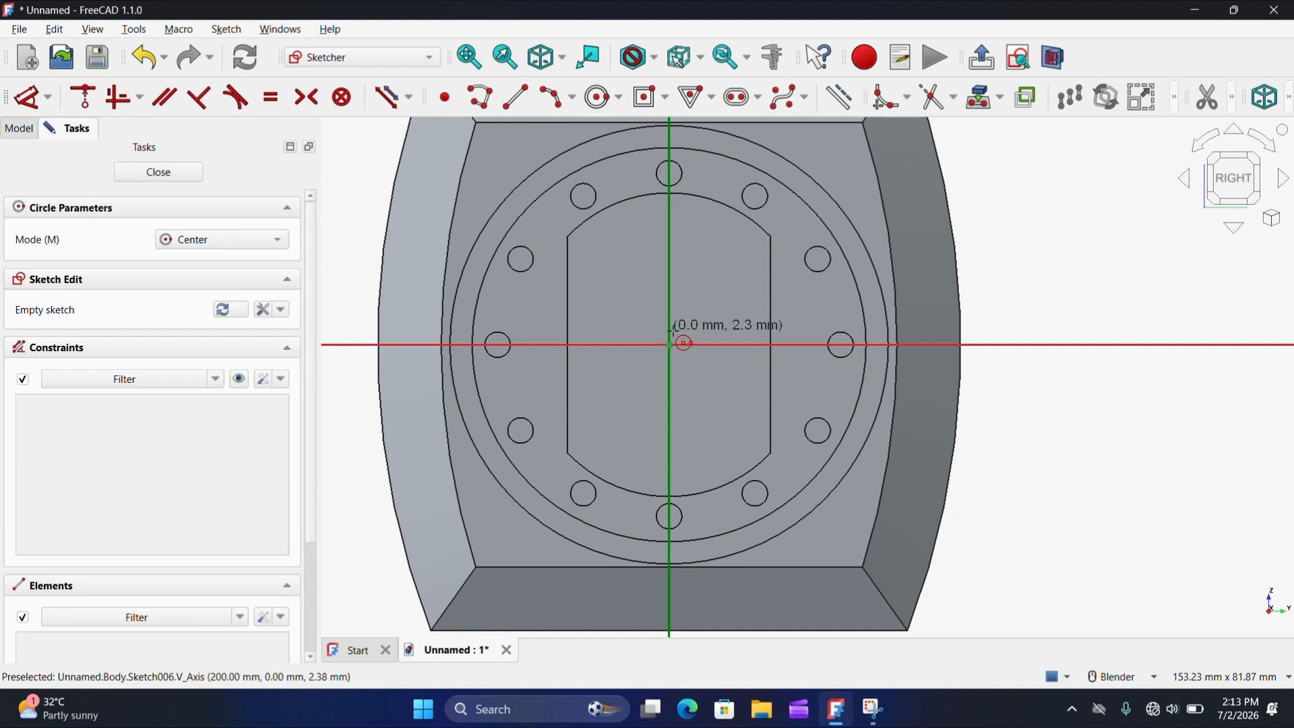
click(669, 345)
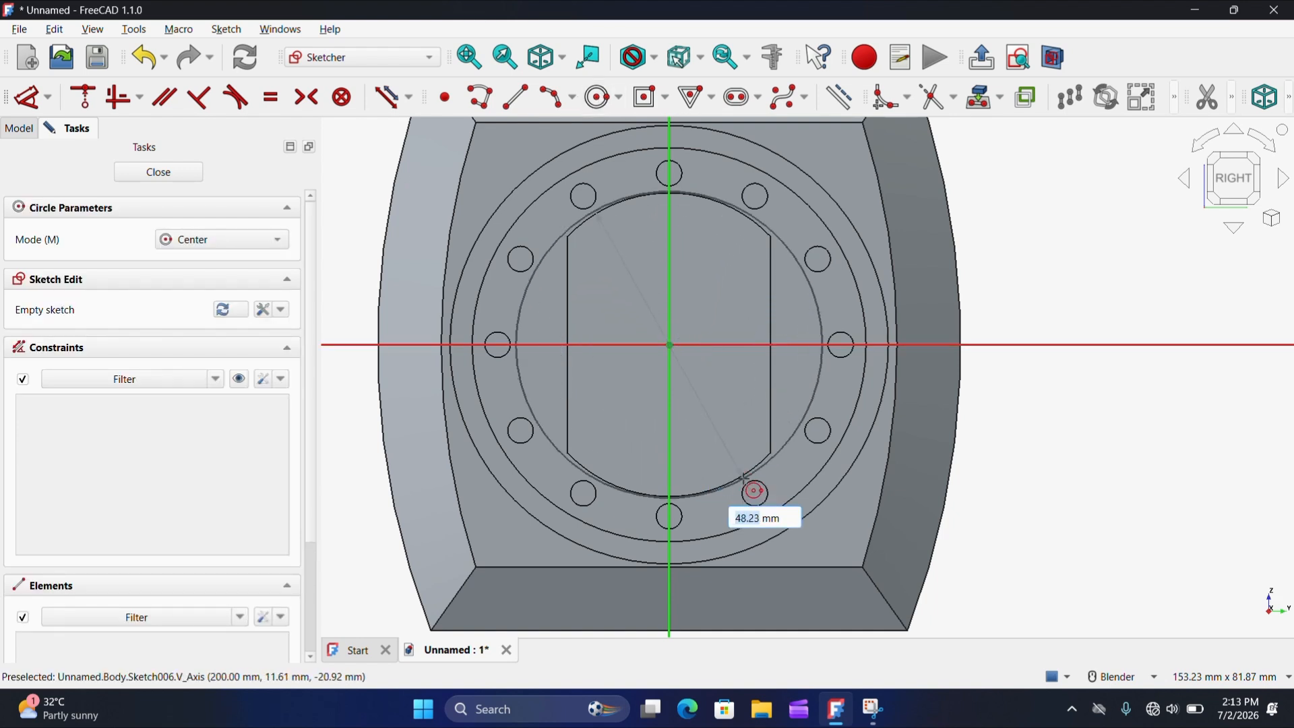
text(6)
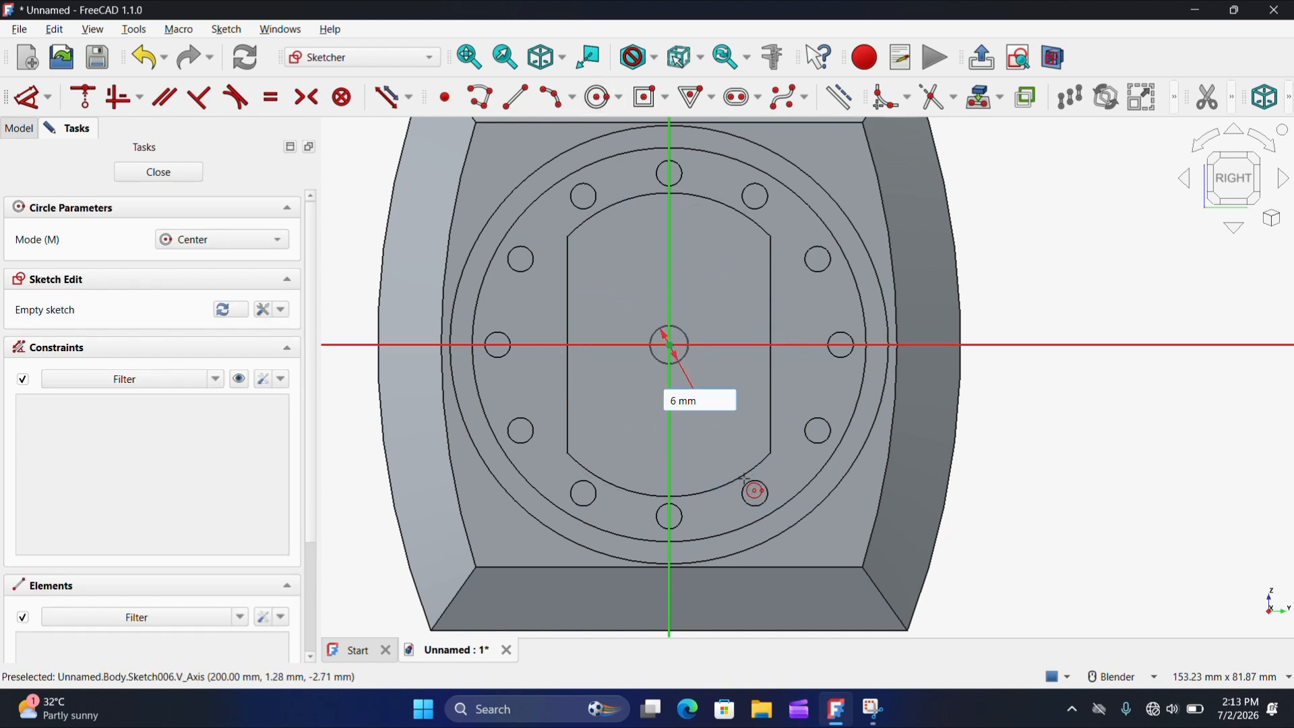
text(2)
key(Return)
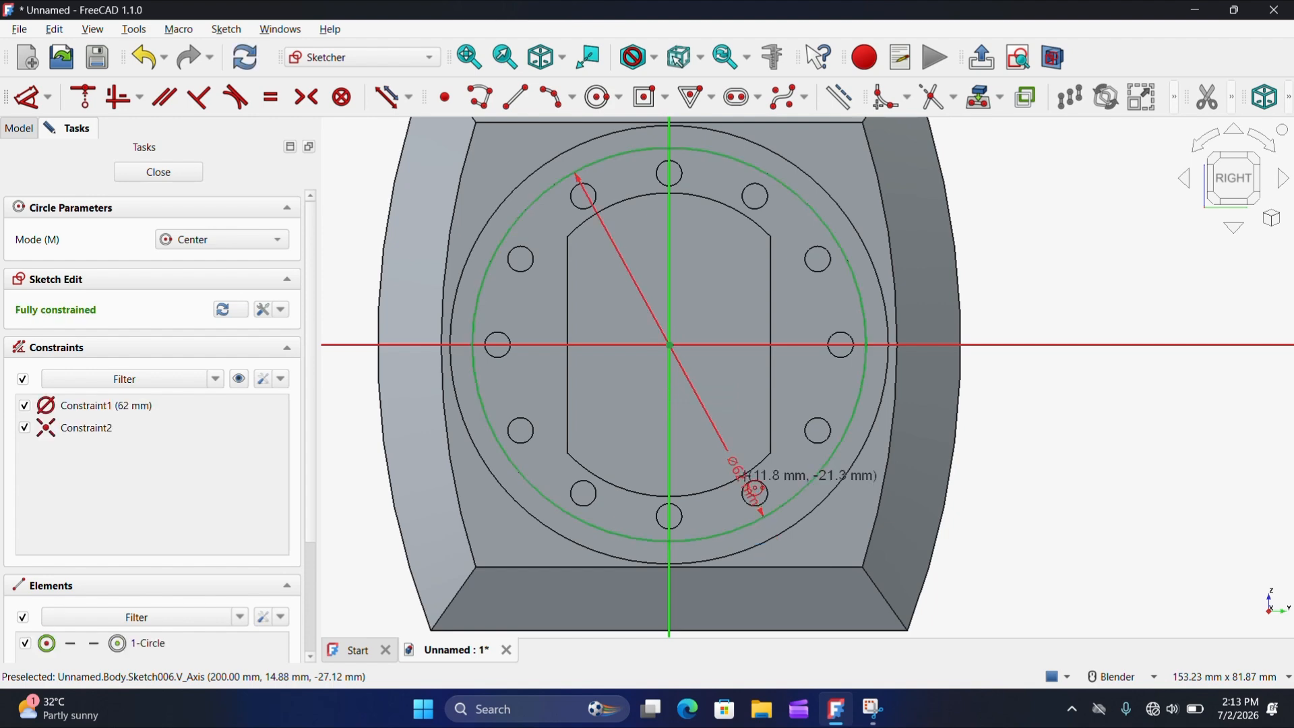
Step: Close the circle sketch and pad it 10 mm as a disc on the shaft's end
click(183, 173)
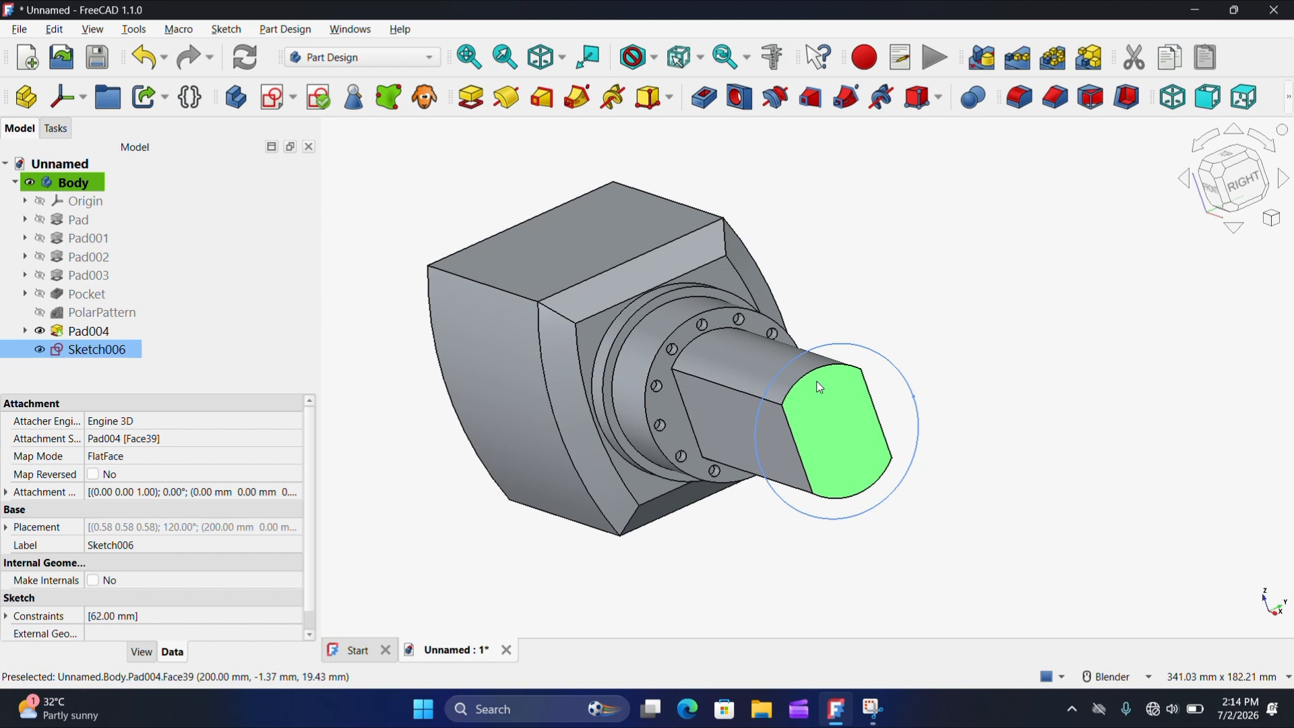
click(470, 98)
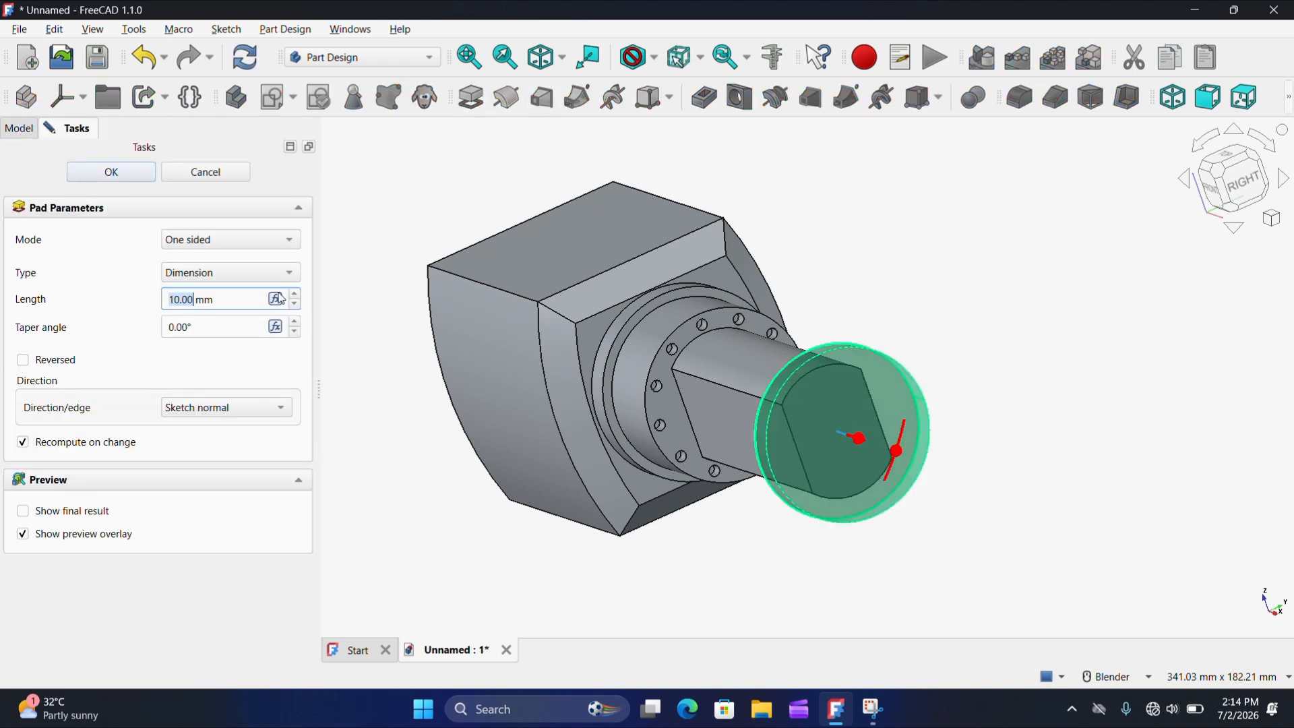
click(124, 179)
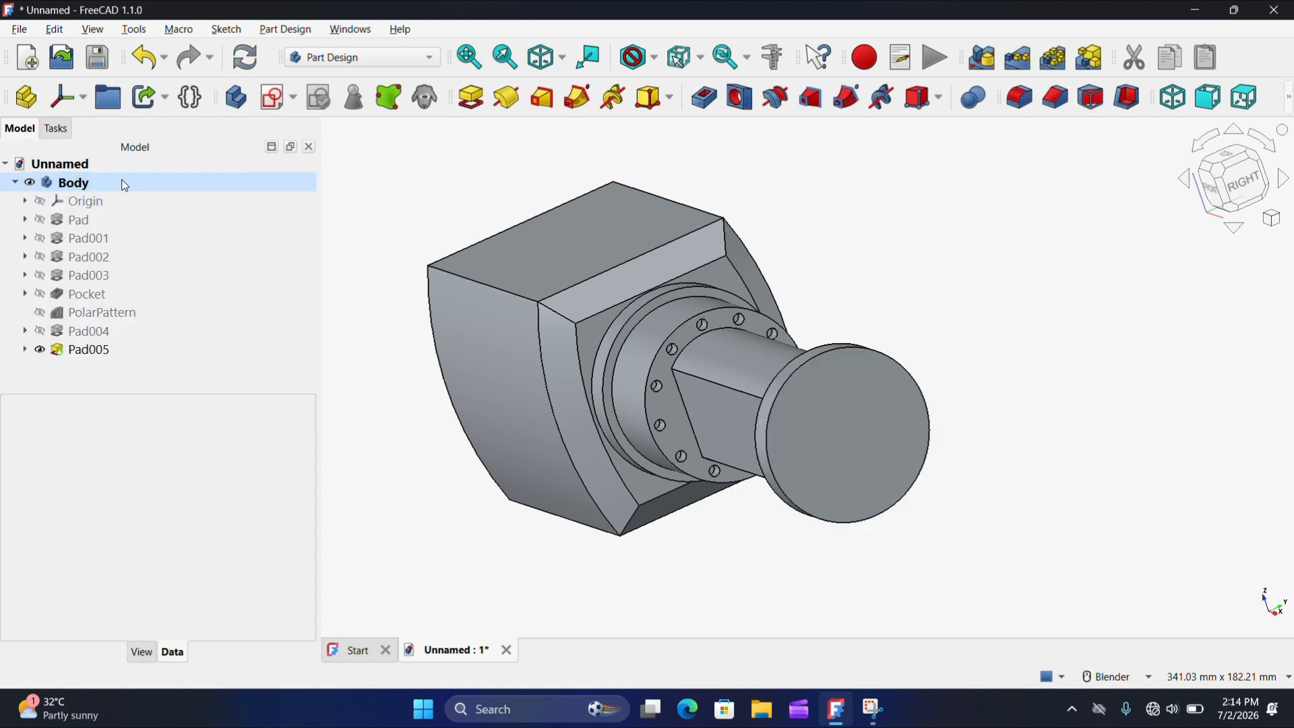
Step: Create a sketch on the end disc's outer face and draw a 60 mm diameter circle centred on the origin
double_click(125, 186)
click(822, 405)
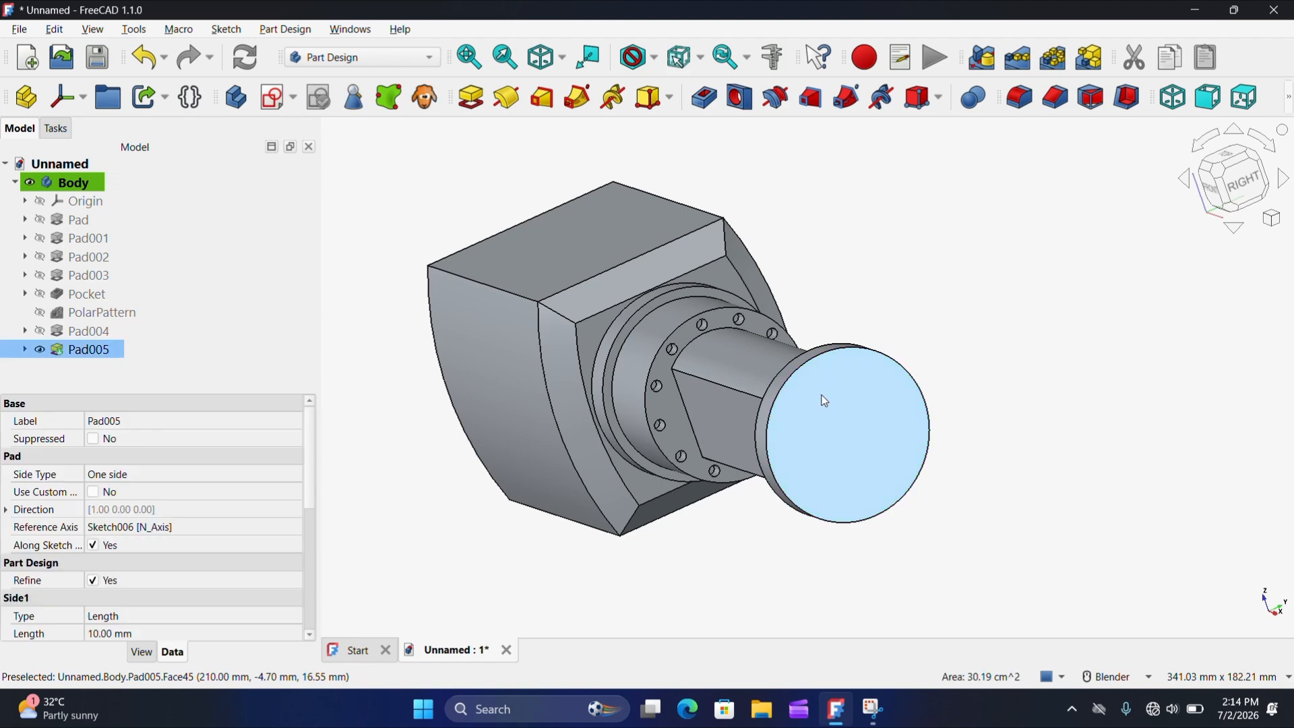
click(288, 111)
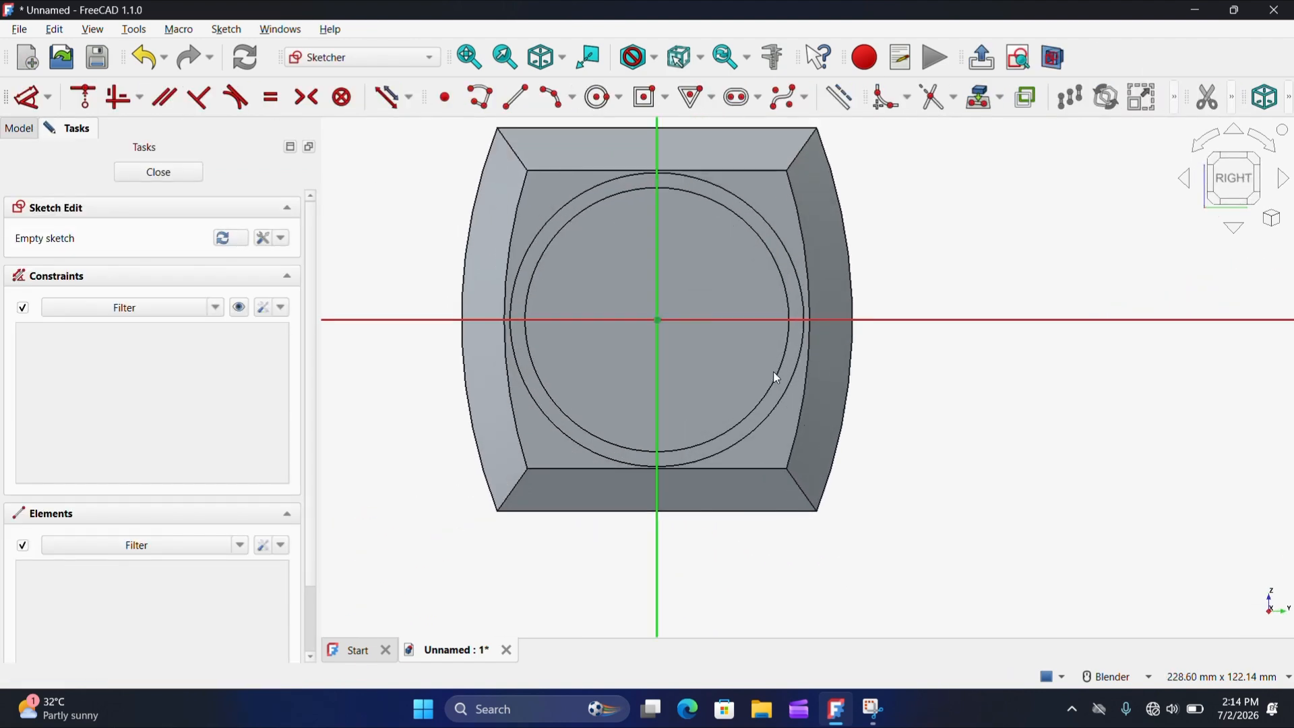
click(595, 97)
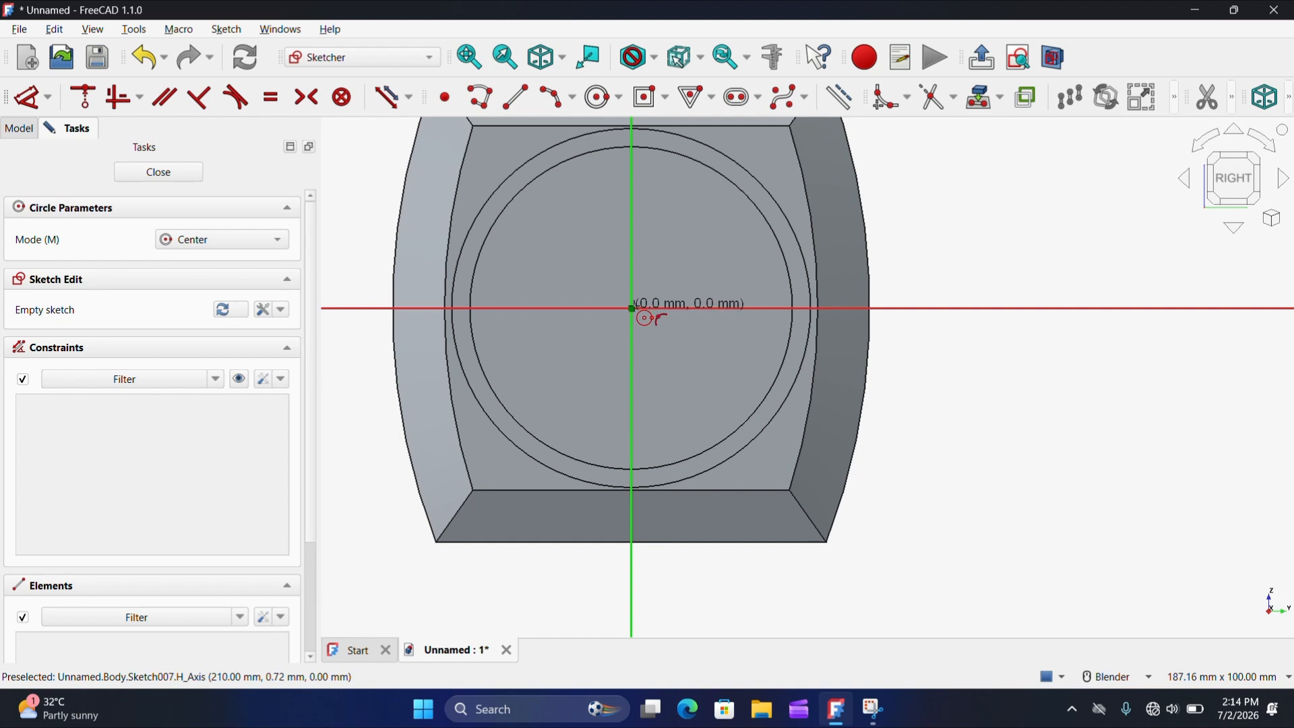
click(631, 308)
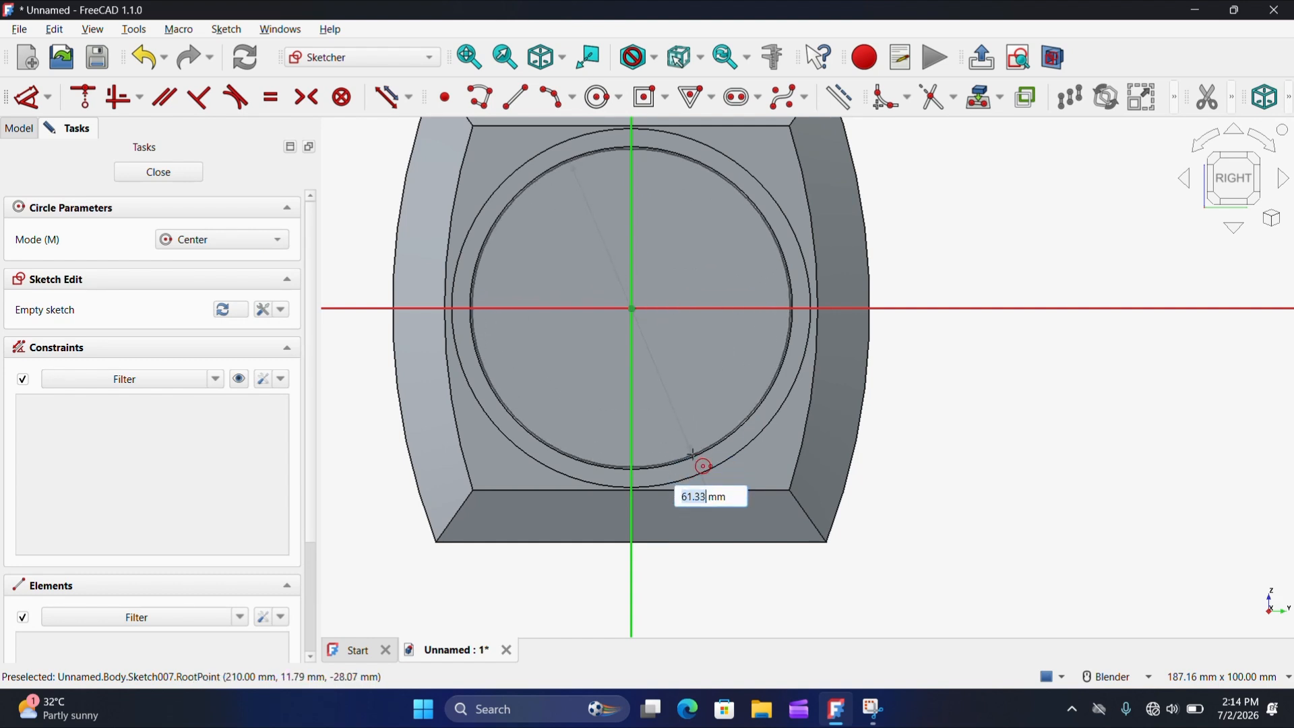
scroll(694, 456, up, 5)
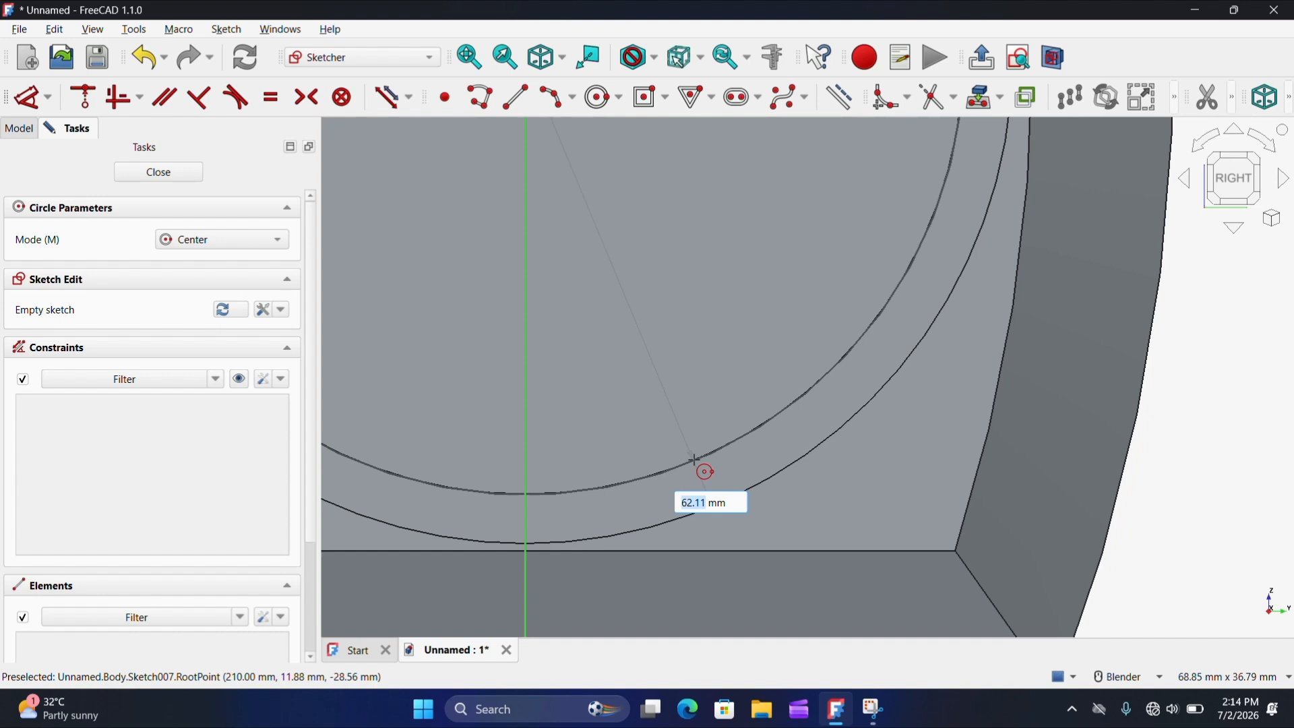
scroll(694, 460, up, 2)
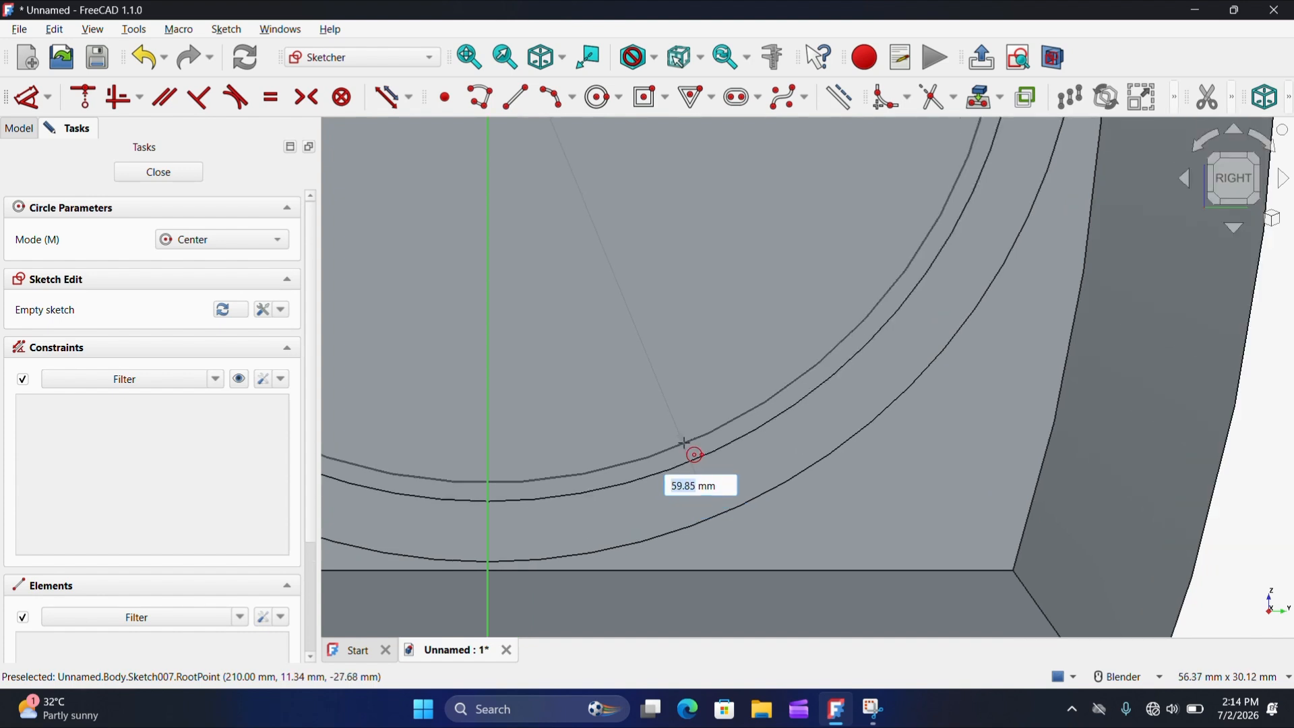
text(60)
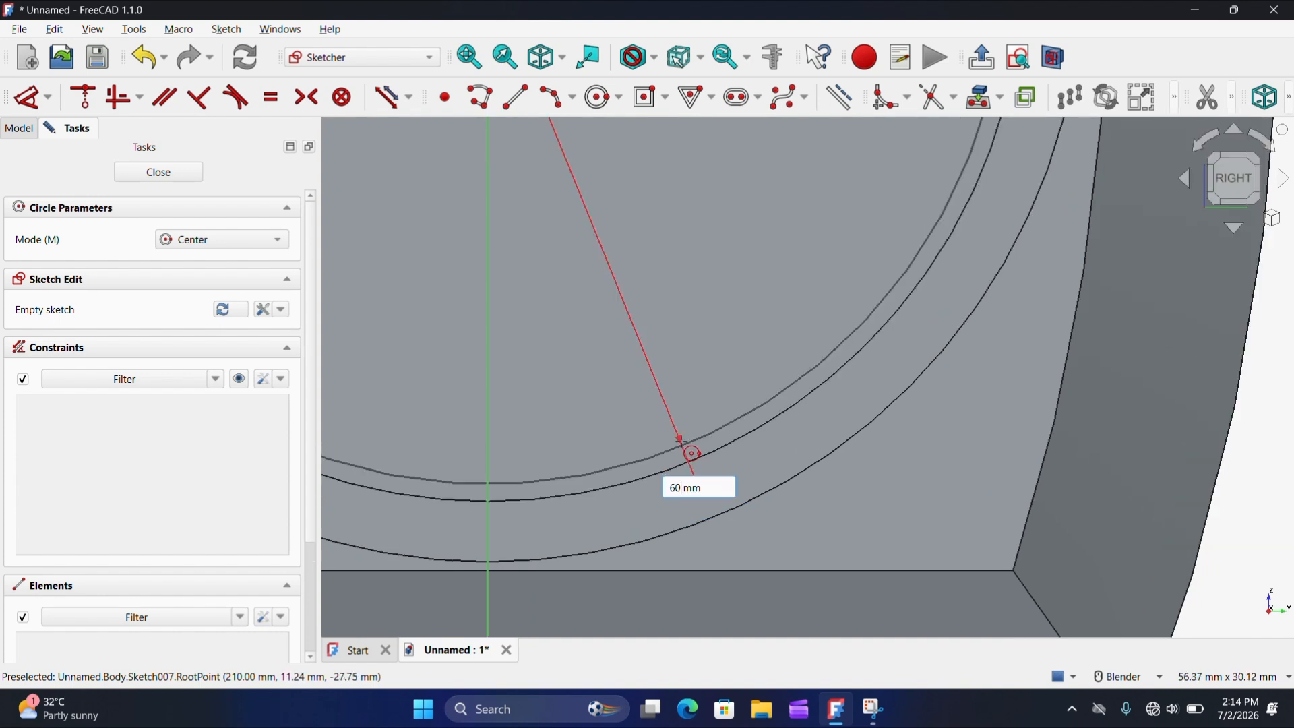
key(Return)
scroll(681, 441, down, 7)
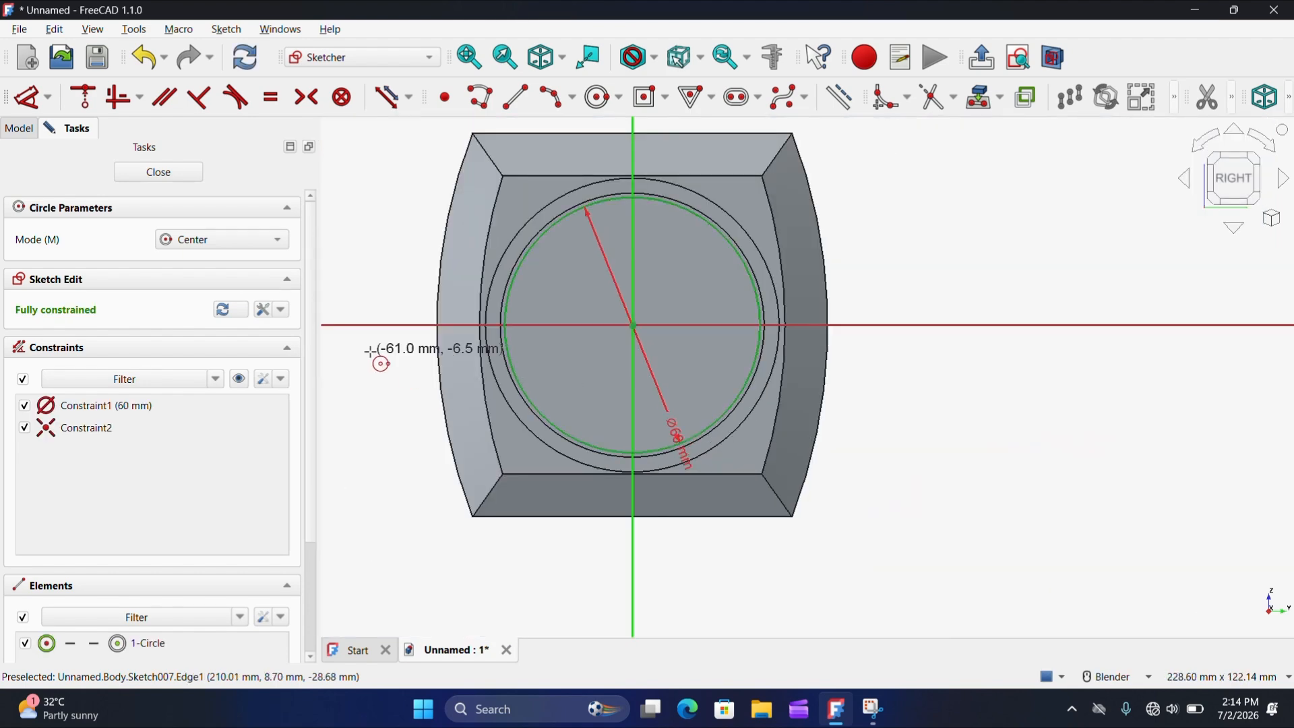
Step: Close the circle sketch and pad it 11 mm outward from the end disc
click(159, 179)
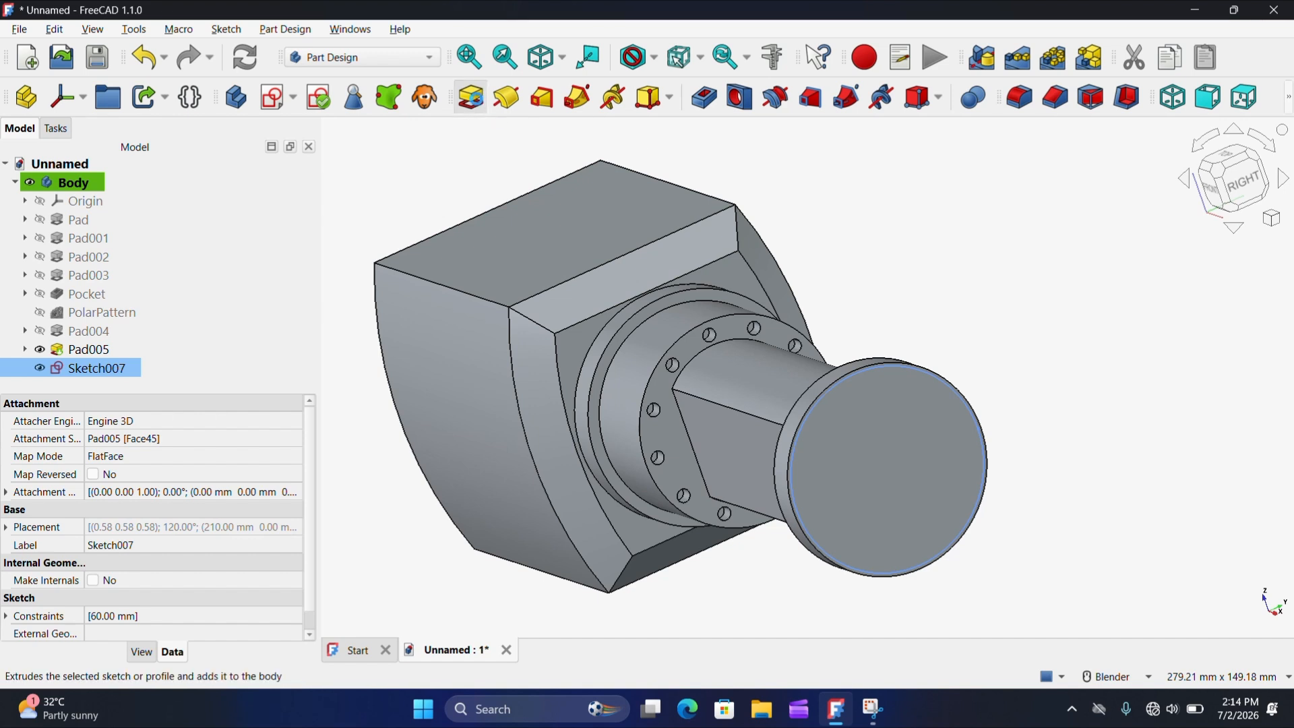
click(472, 98)
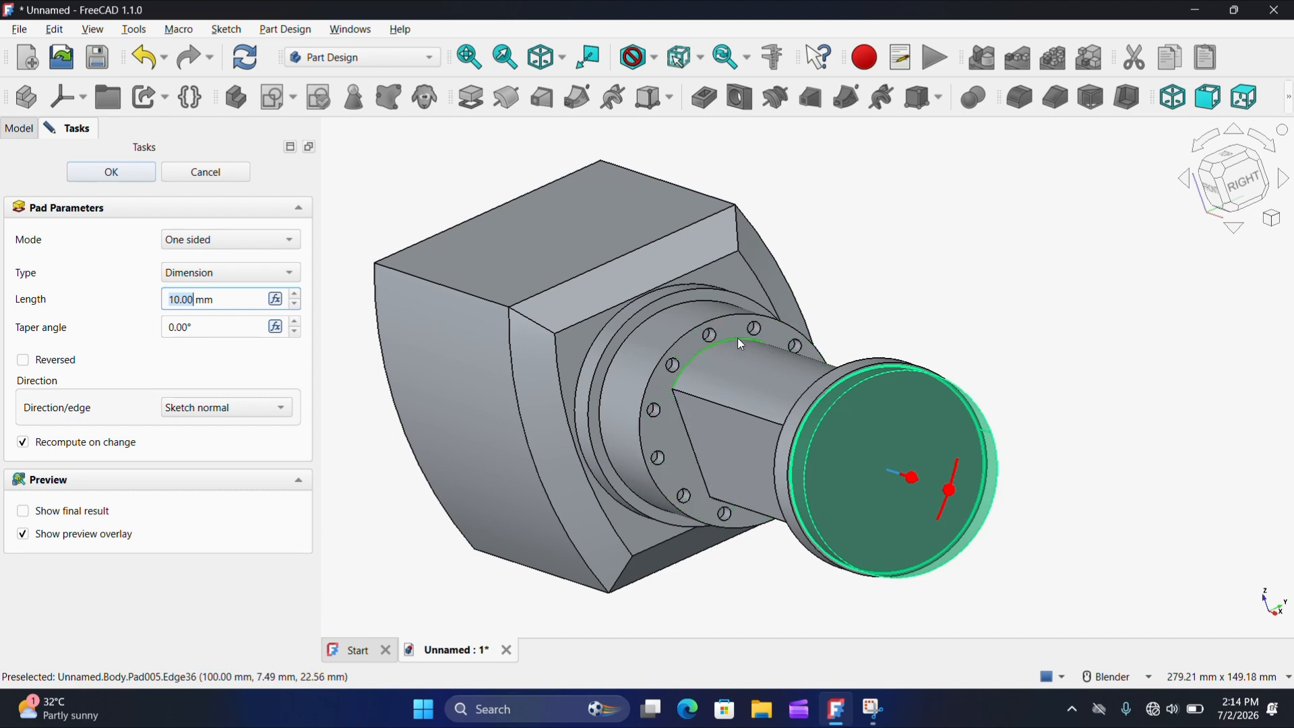
click(295, 297)
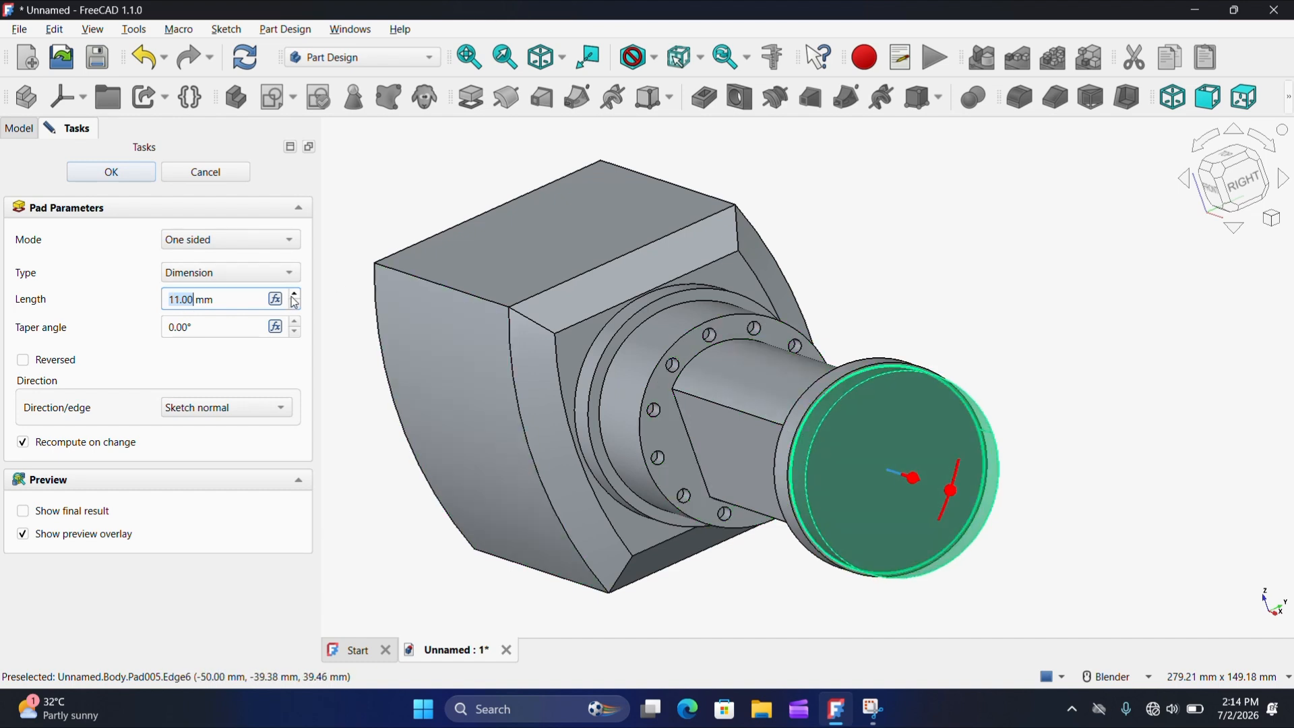
click(150, 171)
scroll(855, 444, up, 4)
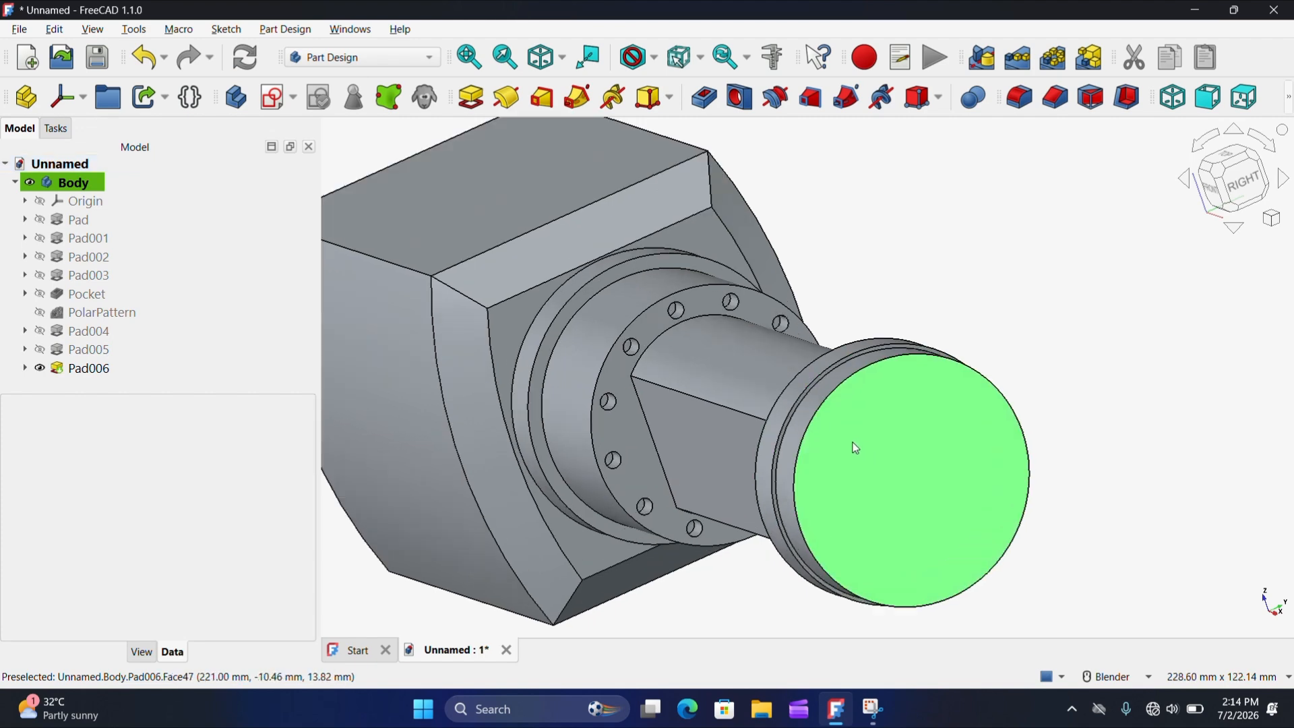
scroll(786, 424, down, 5)
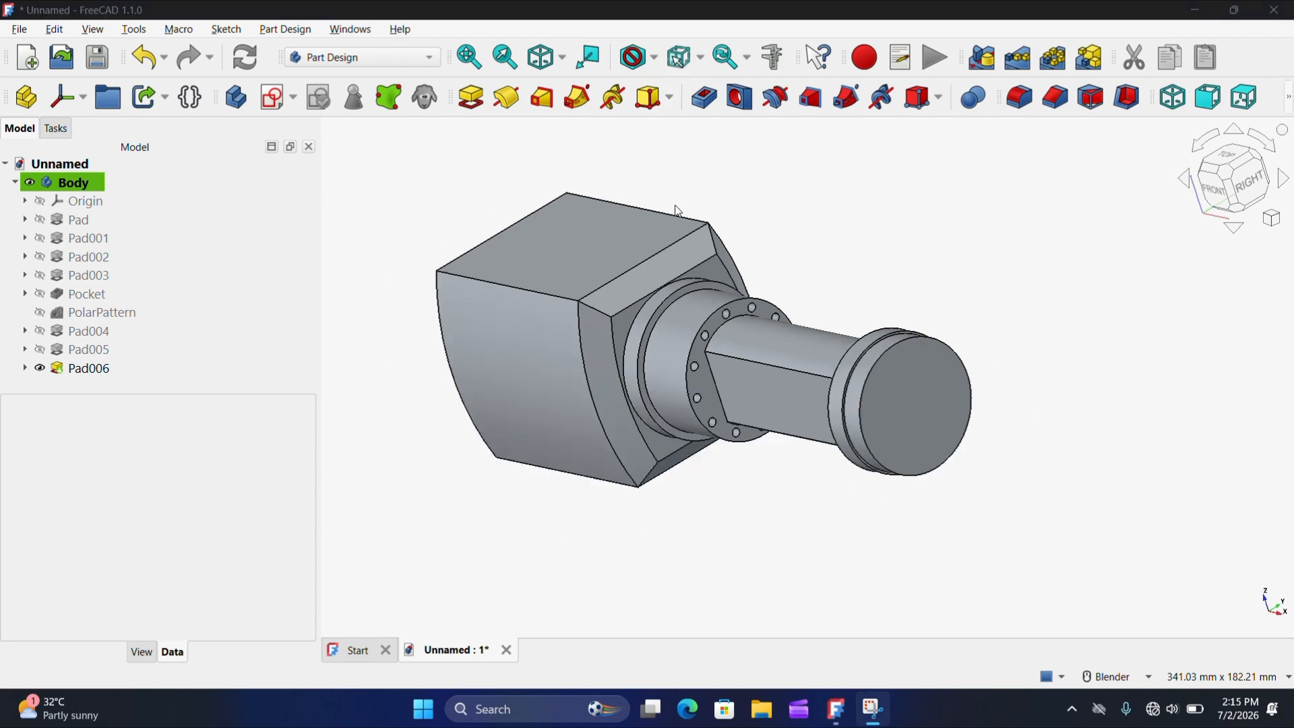
Step: Make the body's origin planes and axes visible in the model
scroll(681, 215, up, 3)
middle_drag(687, 229, 664, 246)
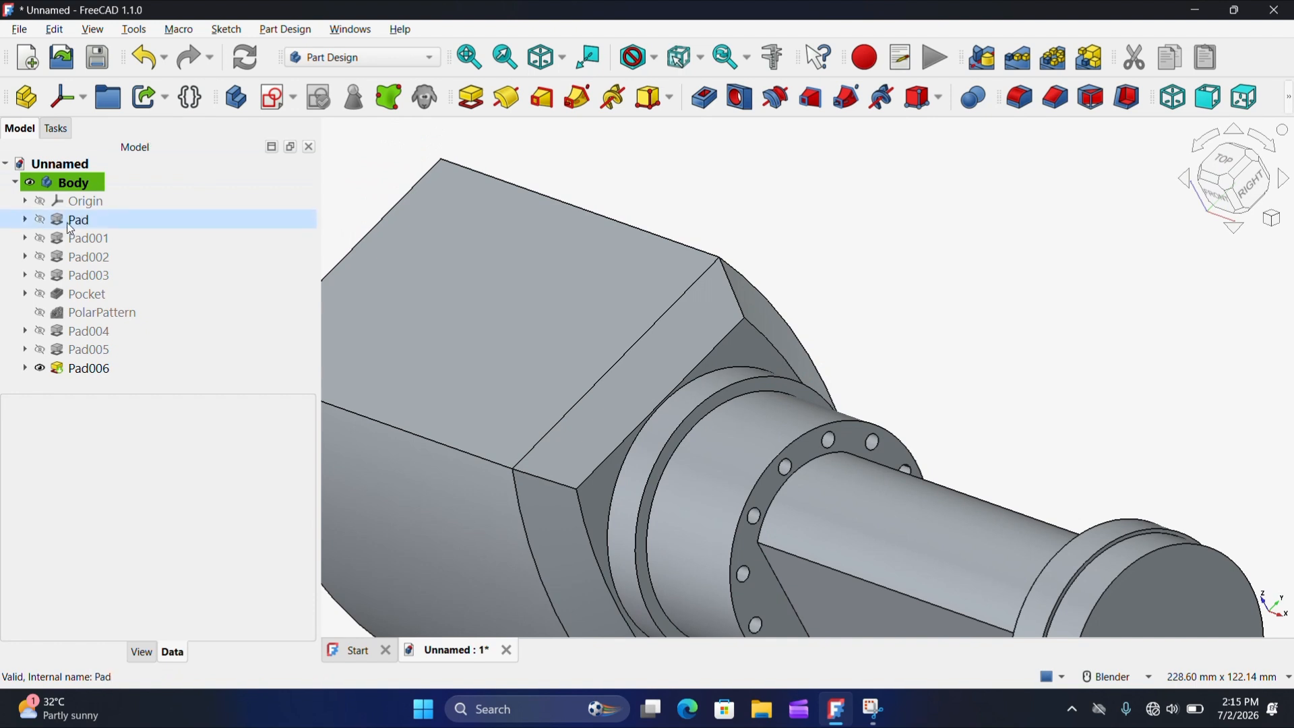
click(39, 201)
scroll(516, 386, down, 1)
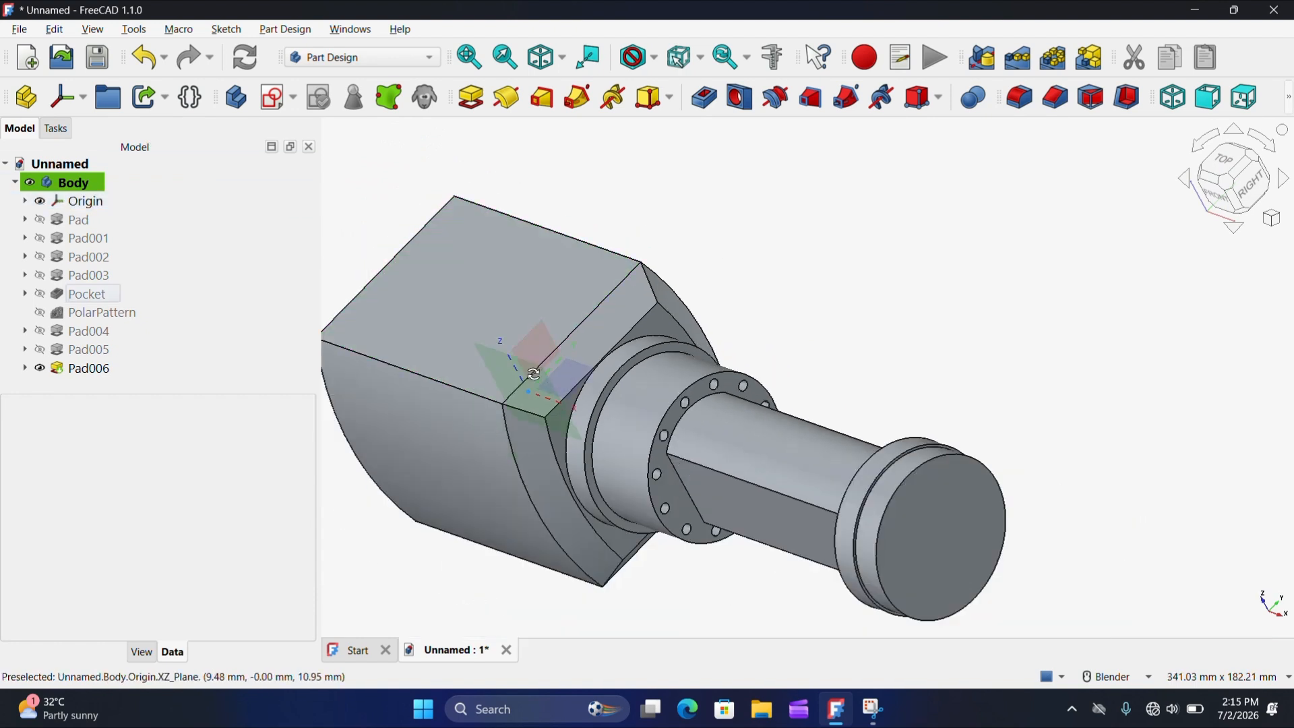
middle_drag(534, 374, 595, 320)
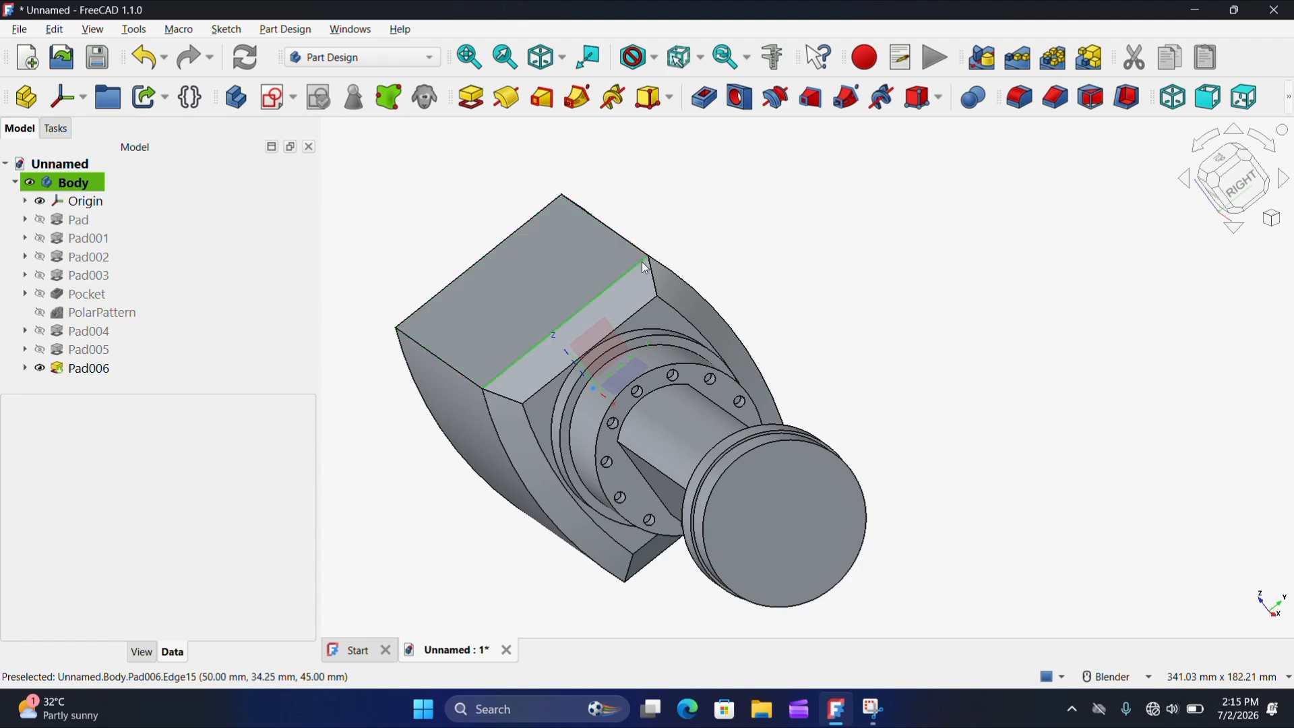
scroll(652, 266, up, 2)
scroll(593, 342, down, 3)
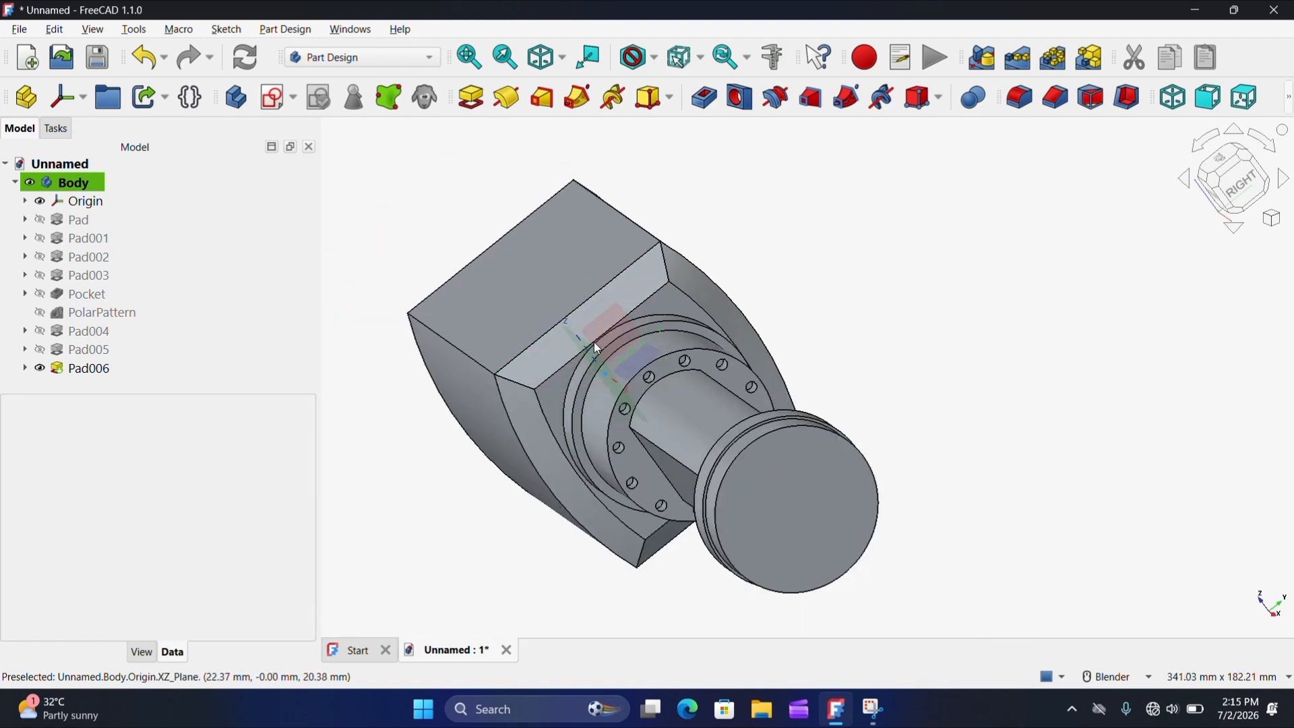
scroll(593, 342, up, 2)
mouse_move(593, 341)
middle_down()
mouse_move(568, 332)
mouse_move(593, 322)
middle_up()
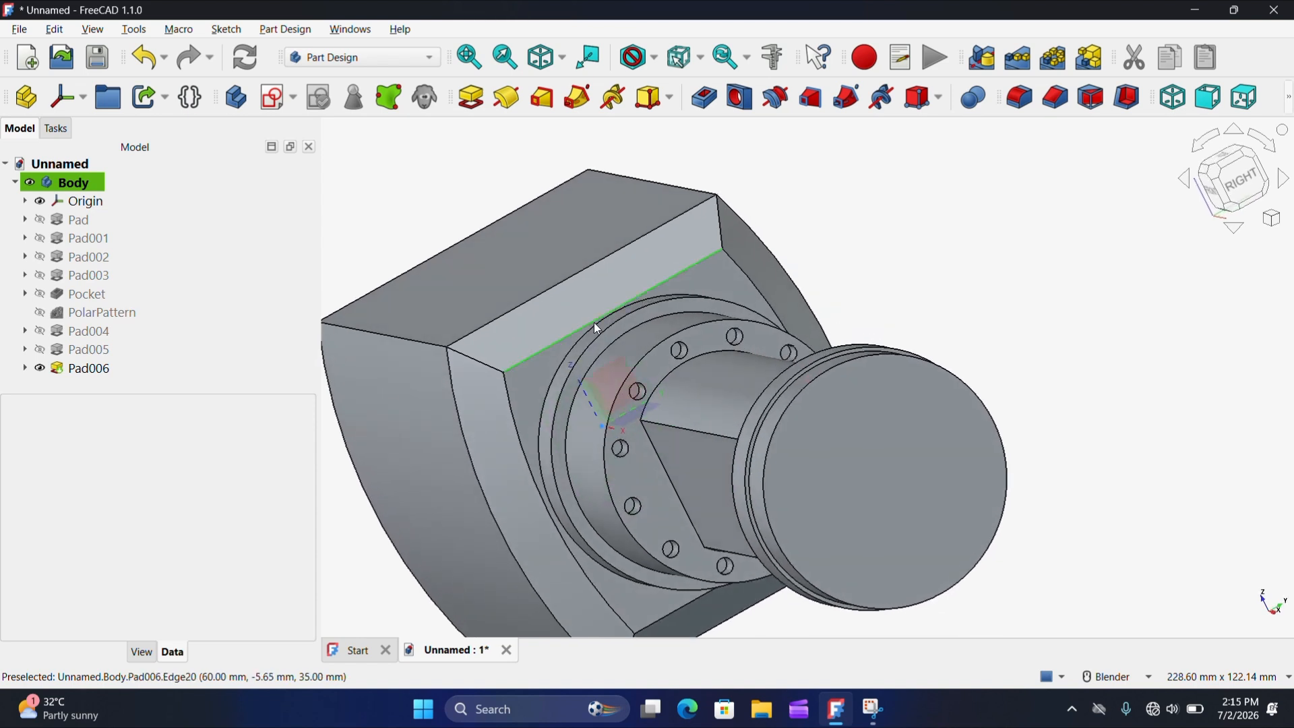
Step: Measure the length of the edge between the block's flat top face and its sloped front chamfer
click(640, 244)
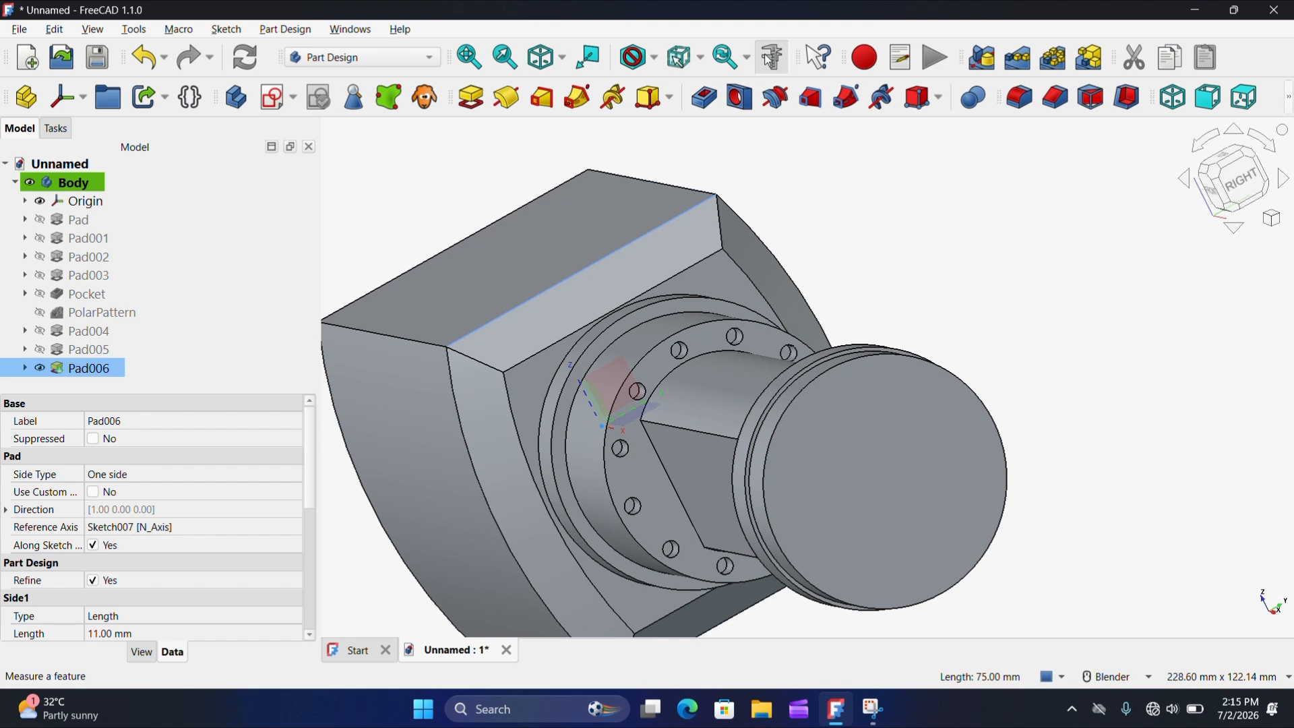
click(772, 57)
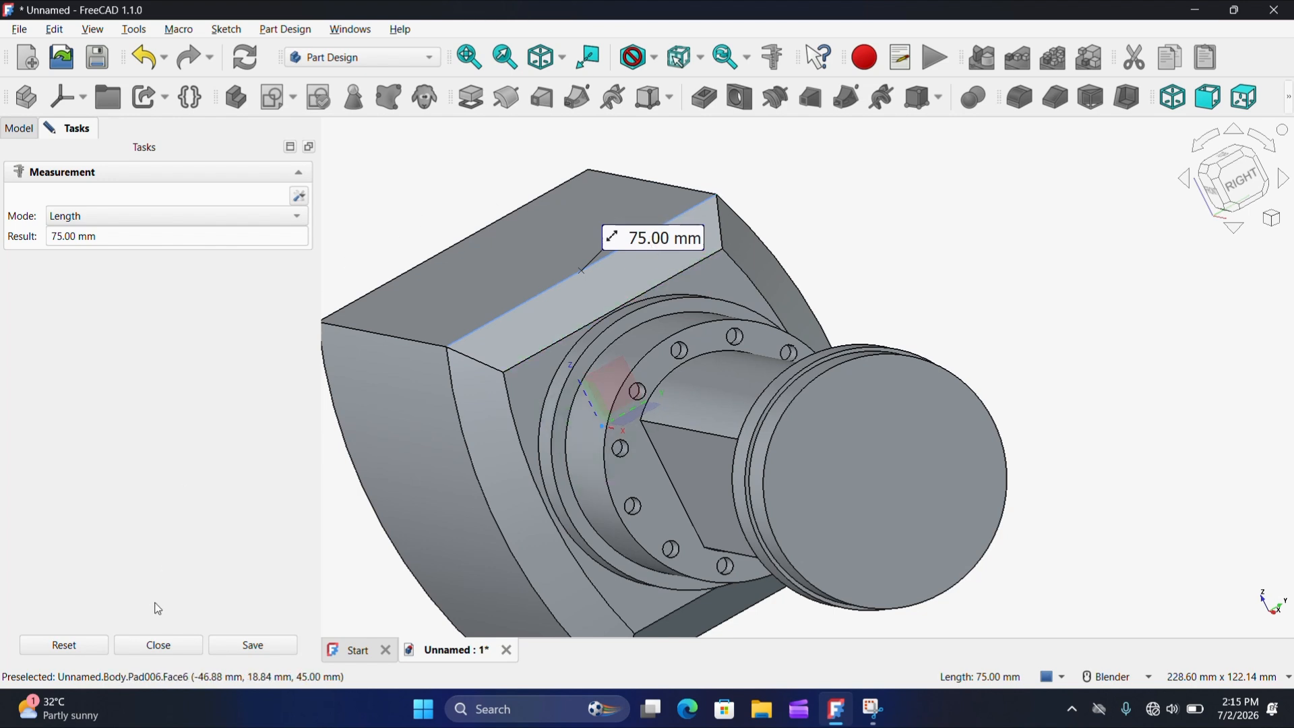
click(192, 648)
Step: Create a new sketch on the body's XZ plane
scroll(668, 253, up, 2)
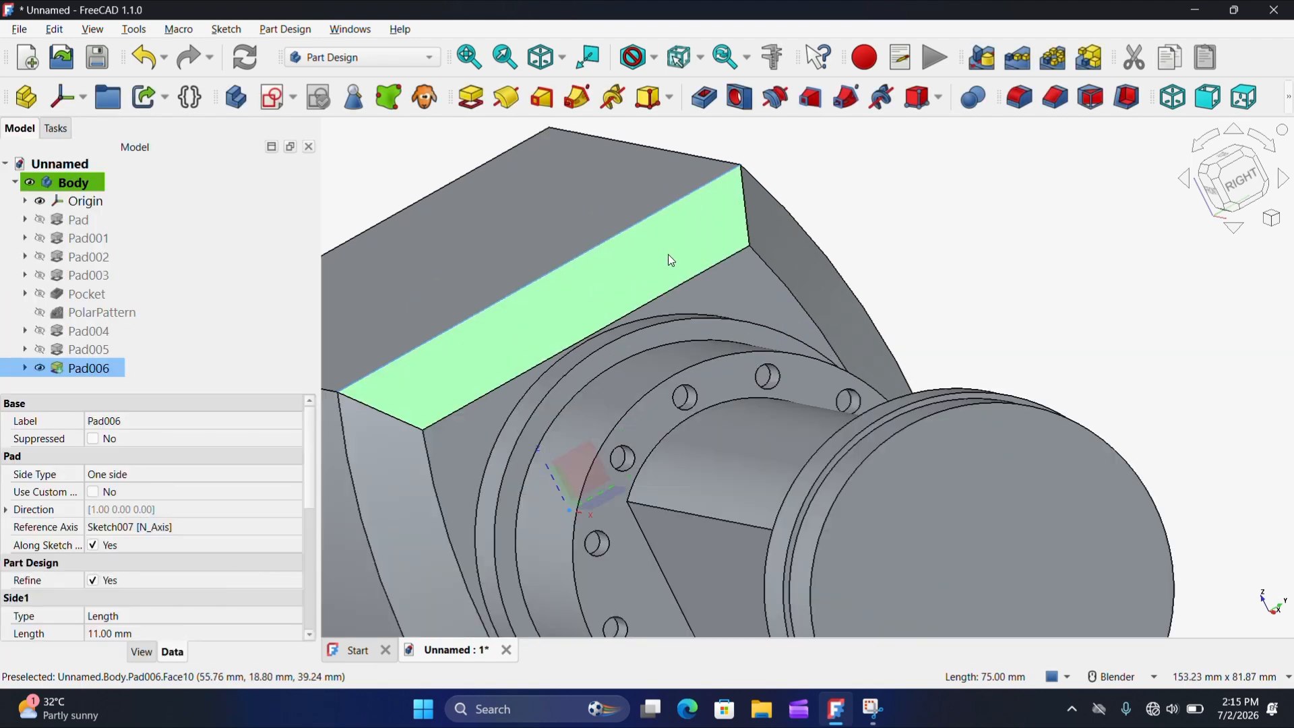
scroll(671, 260, down, 3)
scroll(630, 273, up, 3)
scroll(595, 263, down, 3)
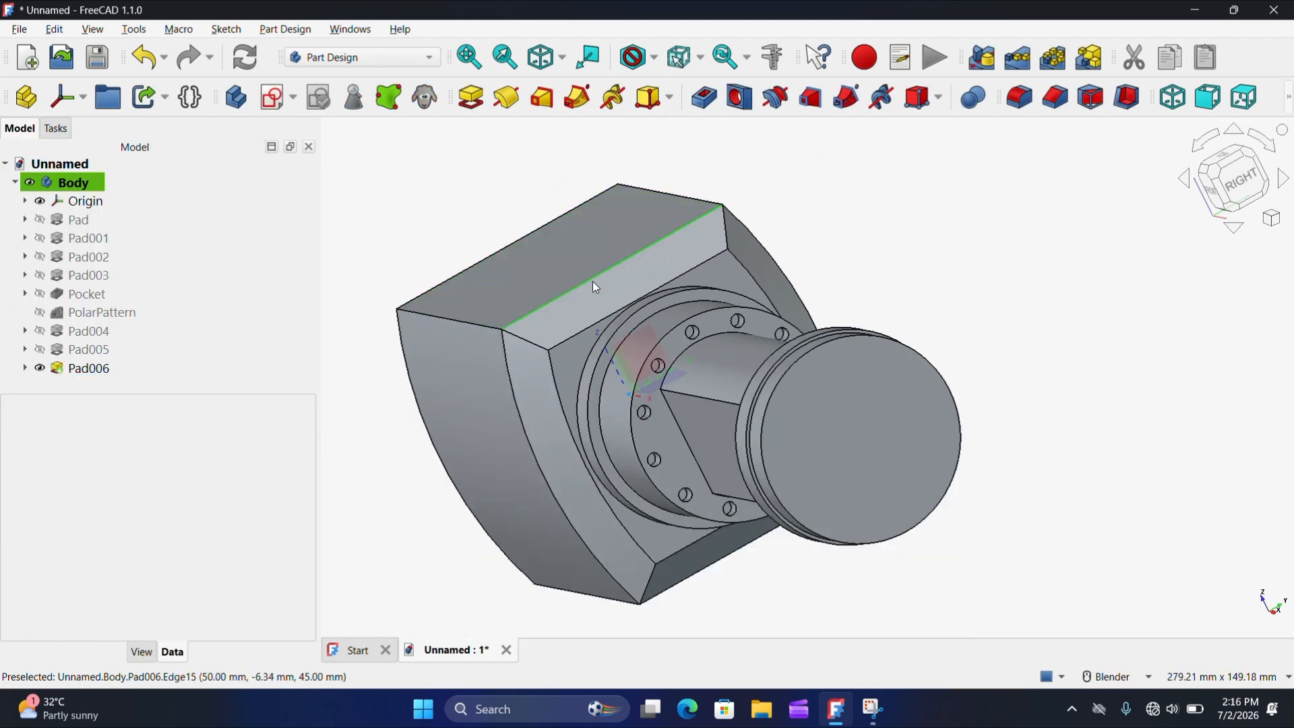
click(626, 370)
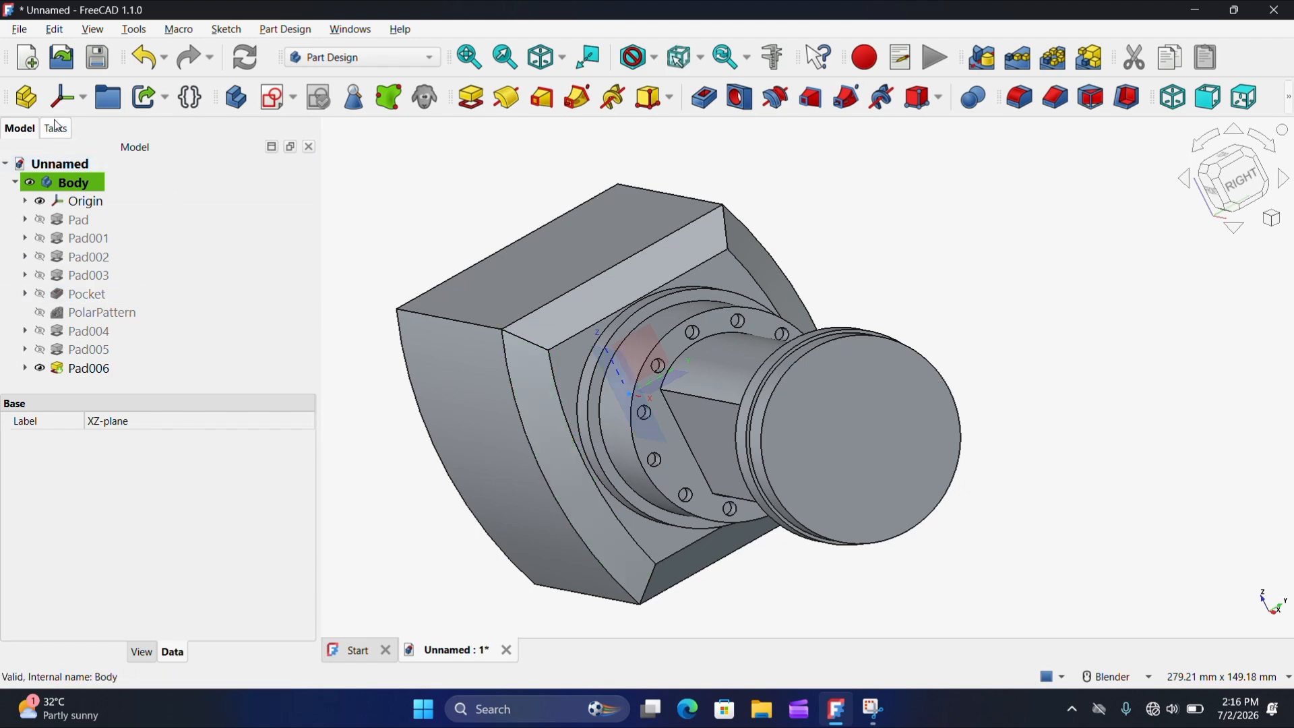
click(272, 99)
scroll(597, 314, up, 2)
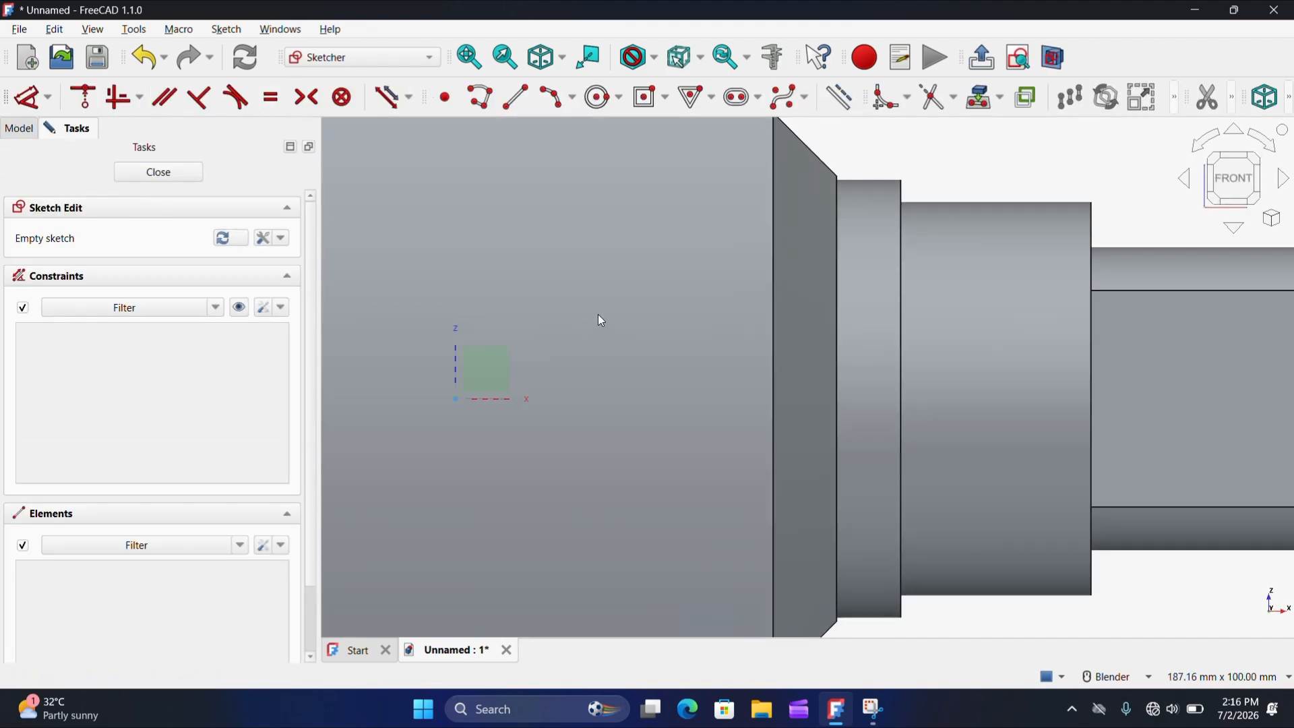
scroll(669, 252, down, 2)
scroll(774, 188, down, 4)
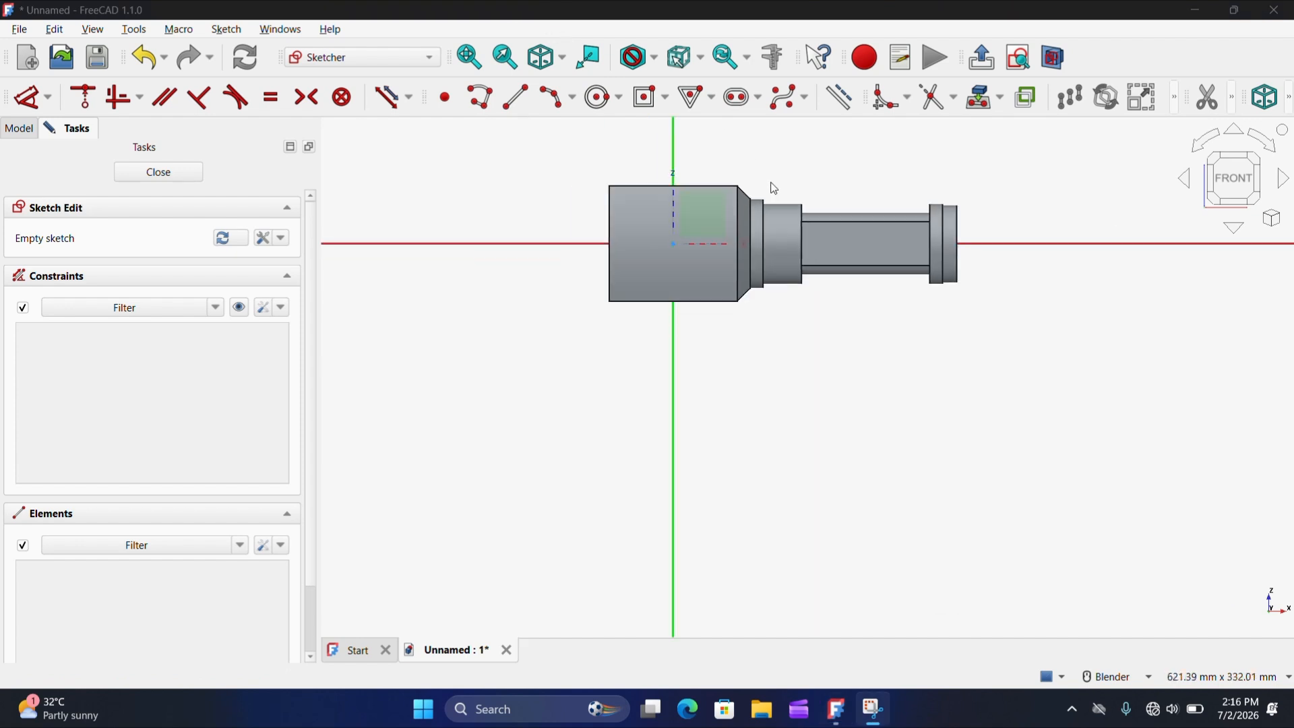
scroll(656, 189, up, 5)
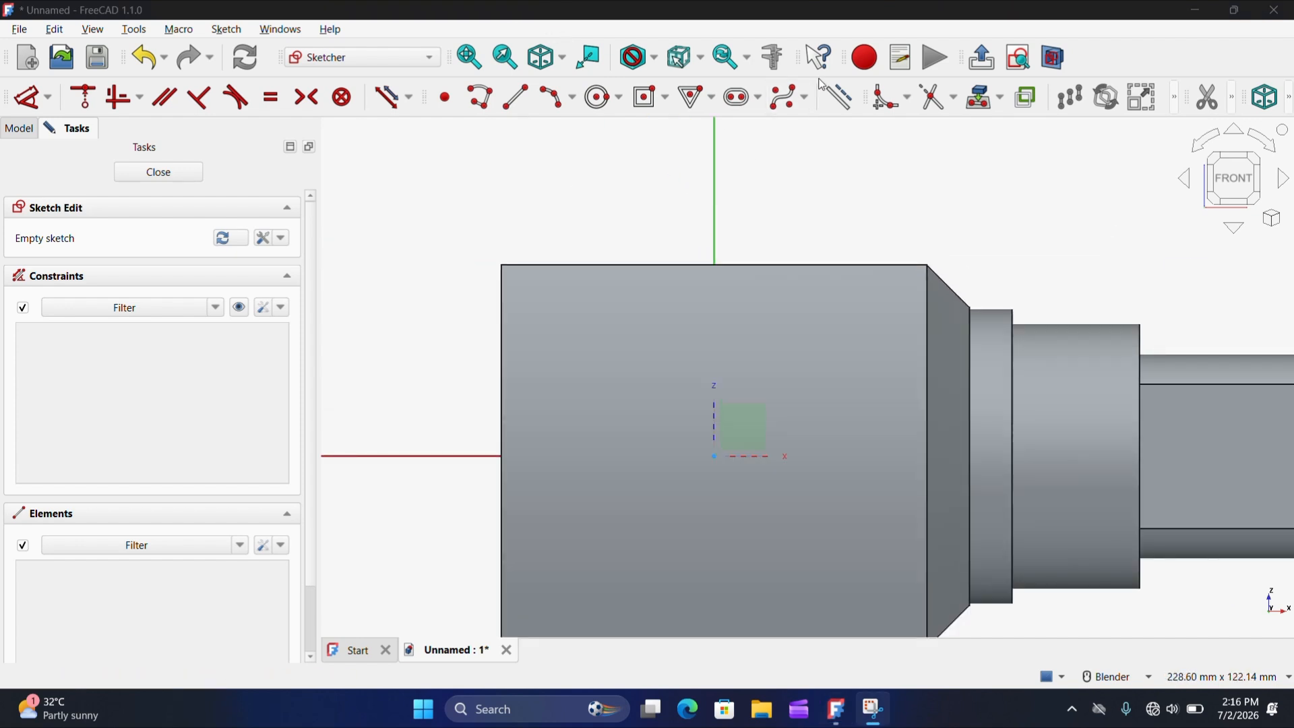
Step: Project the block's top edge into the sketch as external geometry and turn on the section view at the sketch plane
click(985, 100)
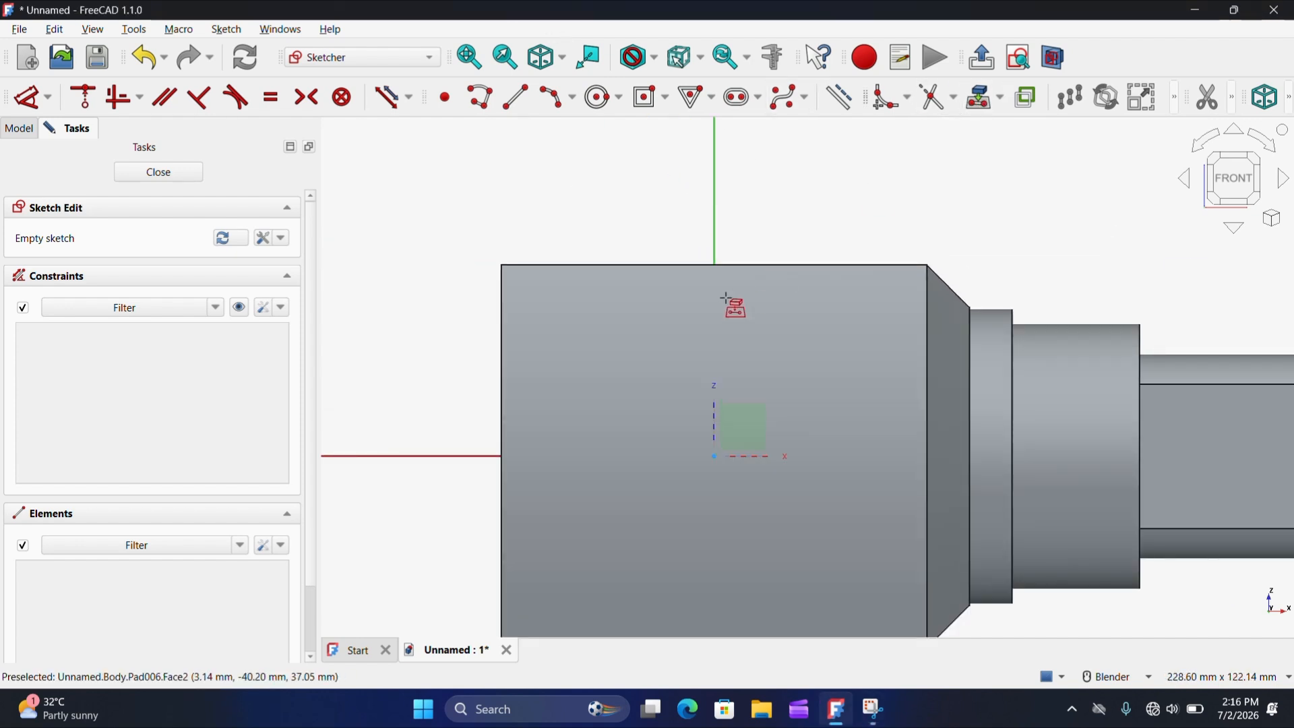
click(747, 267)
right_click(456, 222)
drag(457, 223, 1028, 320)
click(839, 97)
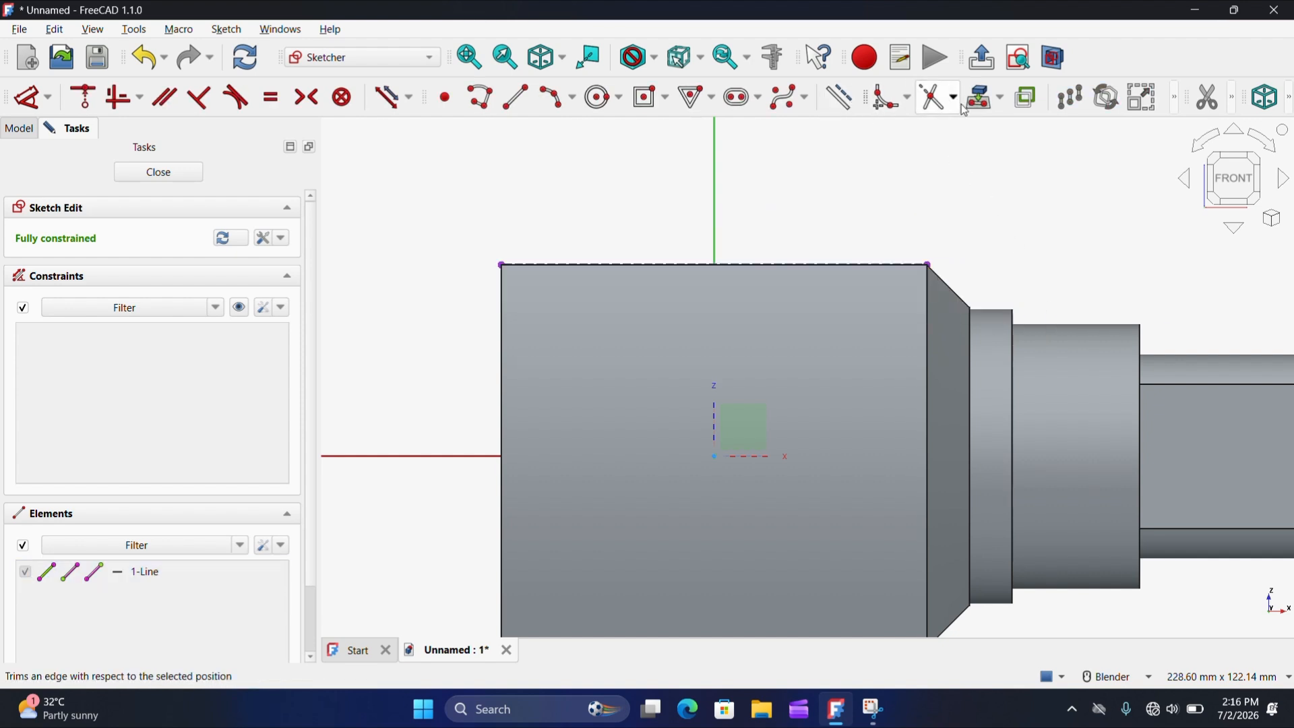
click(1053, 57)
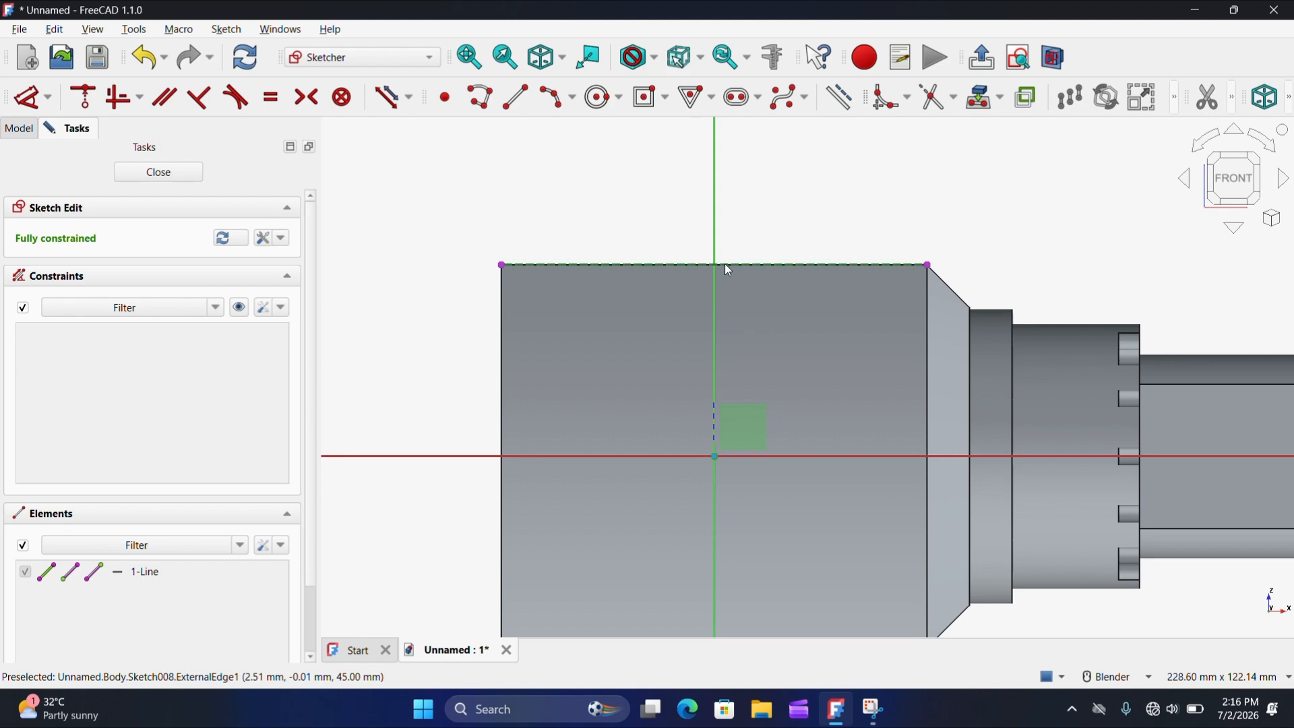
Step: Draw an 85 mm diameter circle centred where the vertical axis meets the projected top edge
click(603, 108)
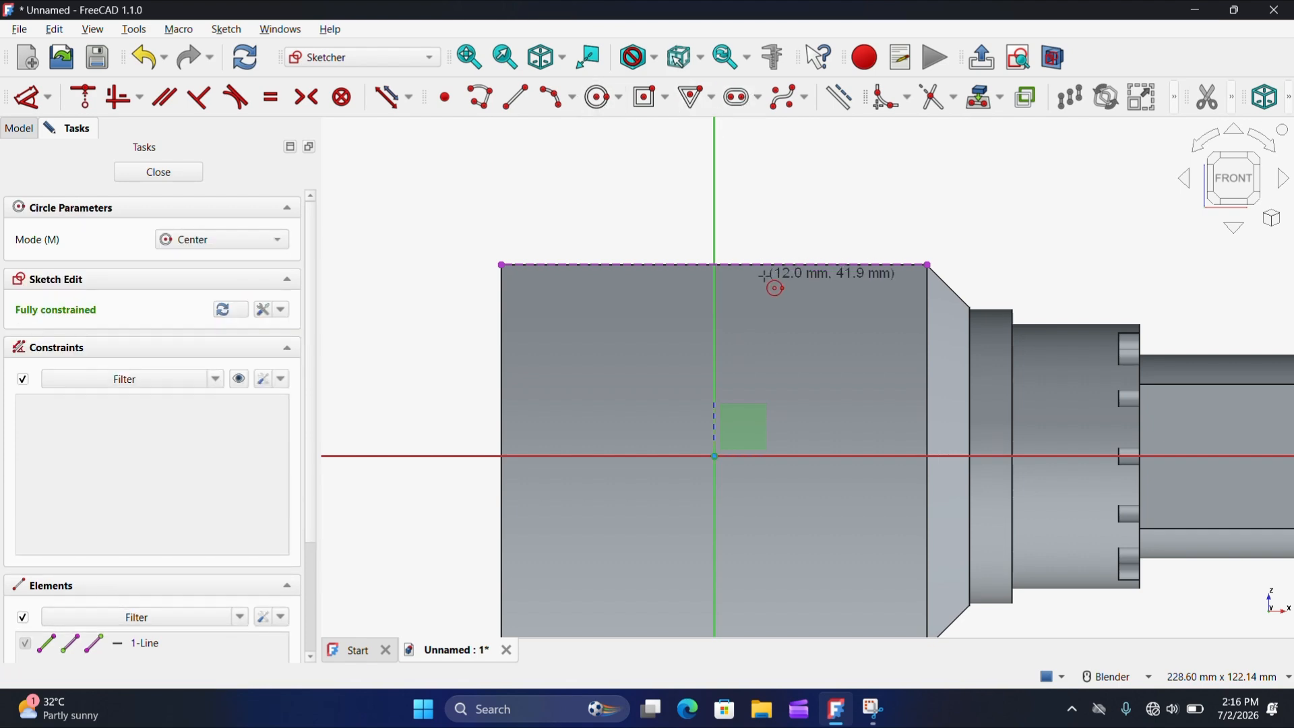
click(714, 266)
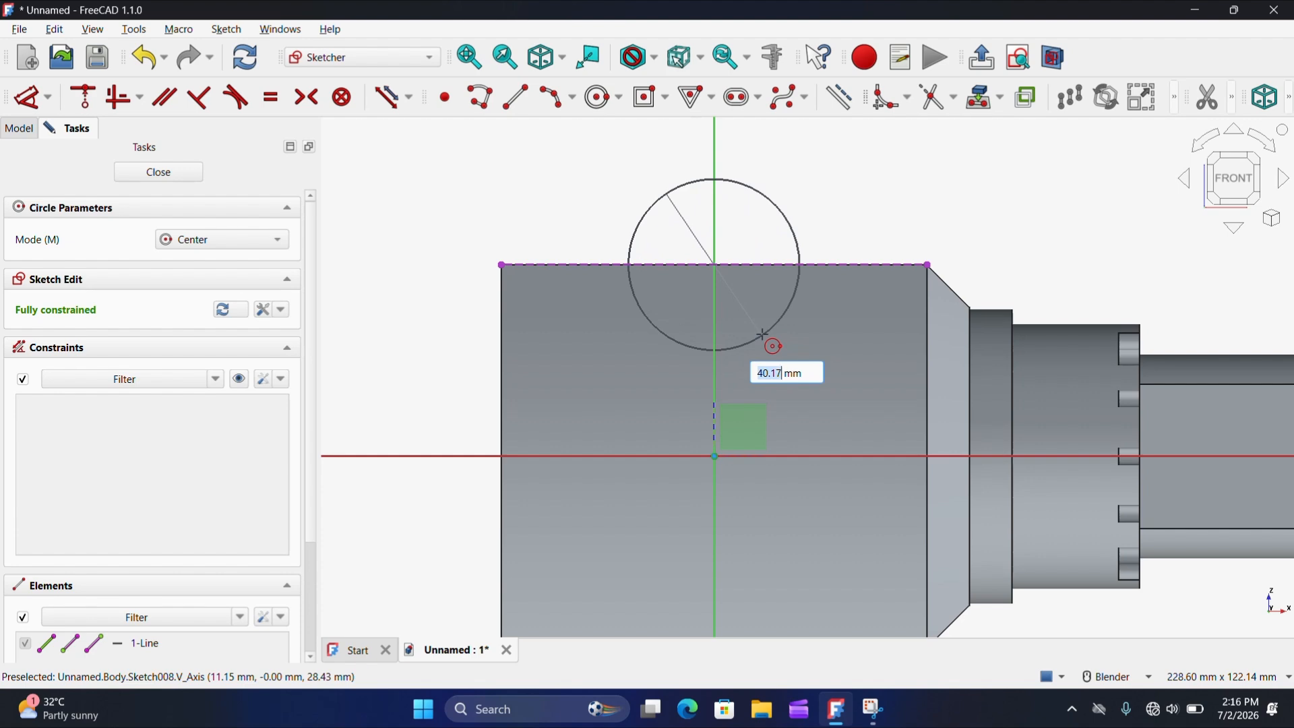
text(85)
key(Return)
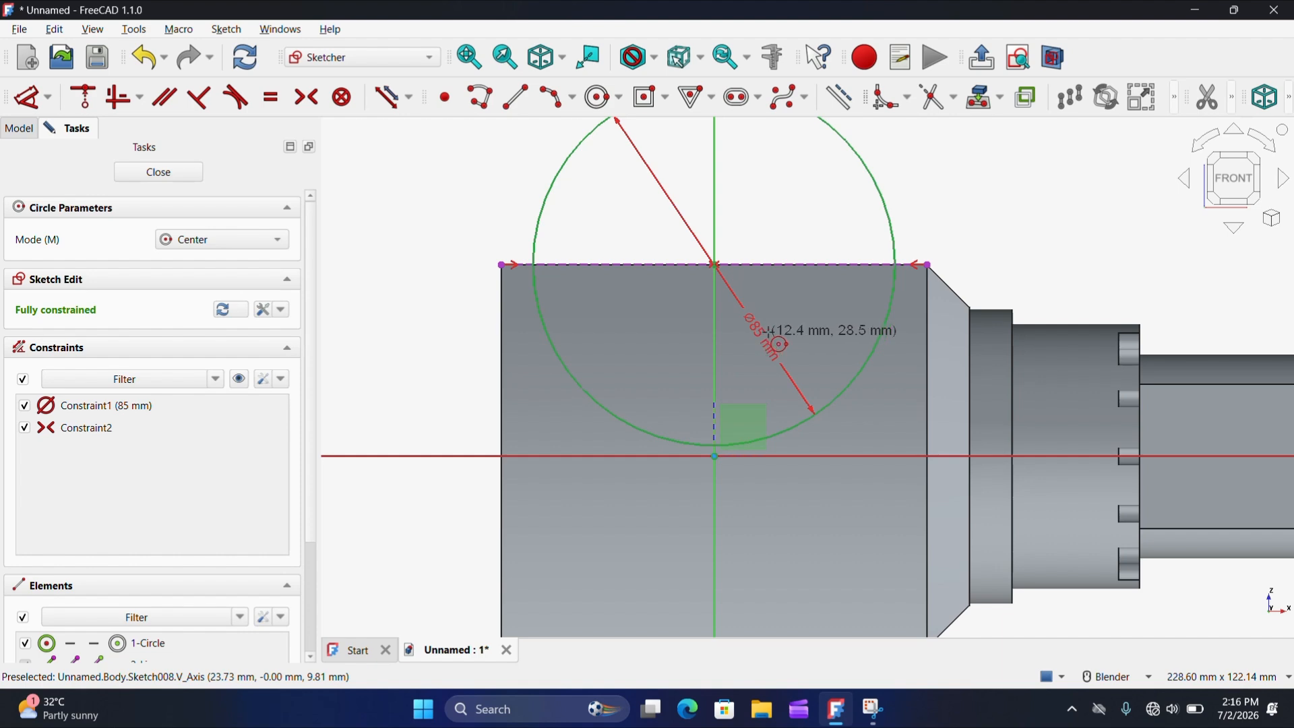
key(Escape)
scroll(692, 274, up, 4)
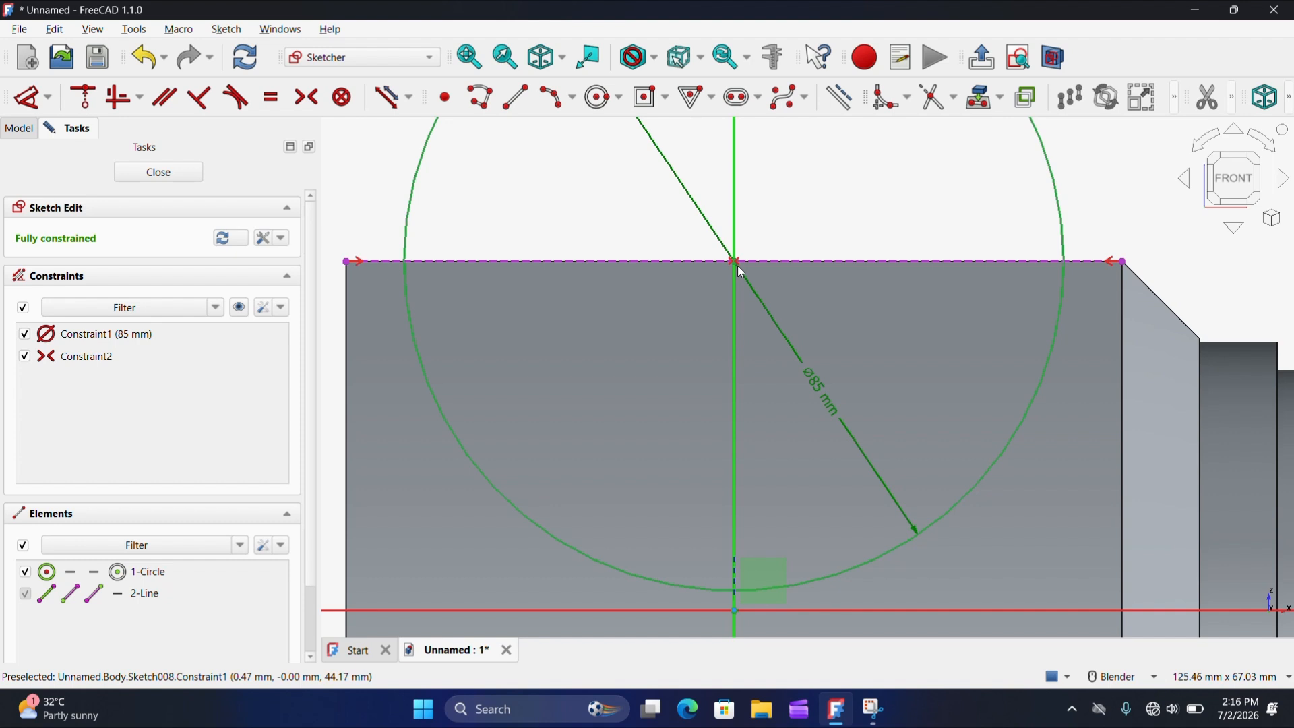
scroll(738, 271, down, 6)
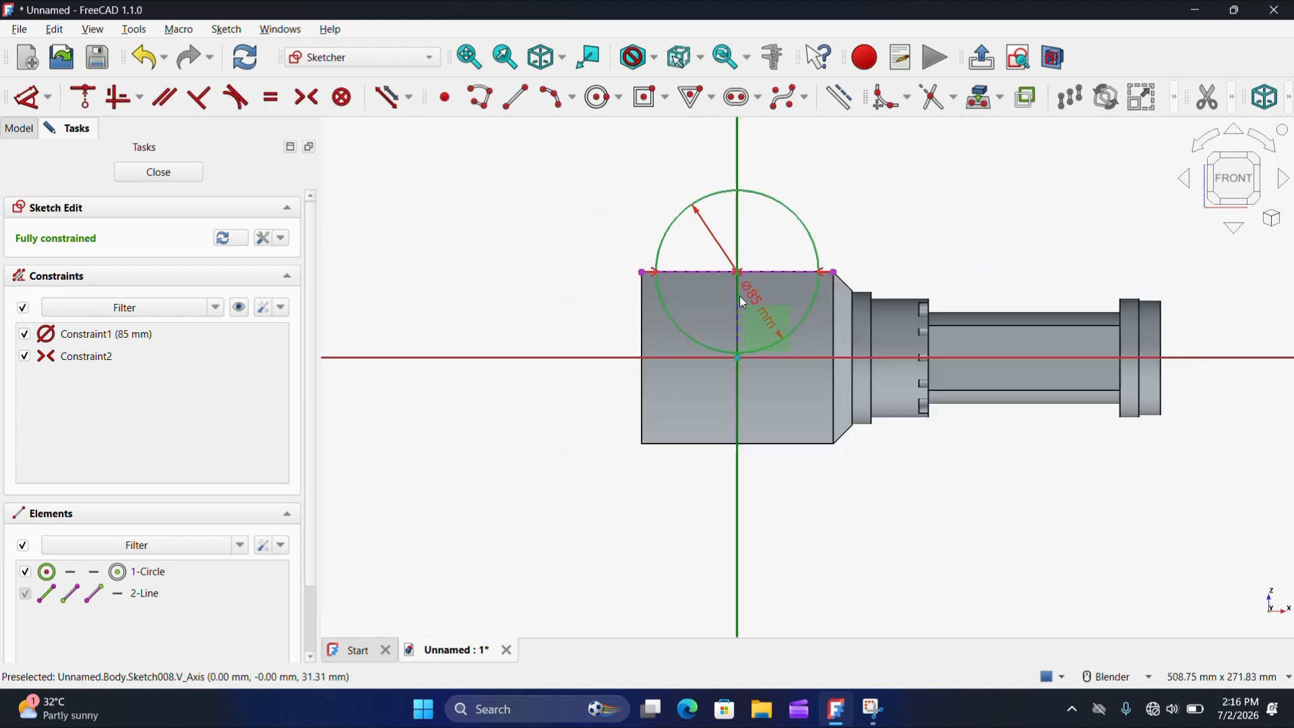
scroll(741, 291, up, 3)
scroll(742, 295, up, 1)
scroll(729, 251, down, 1)
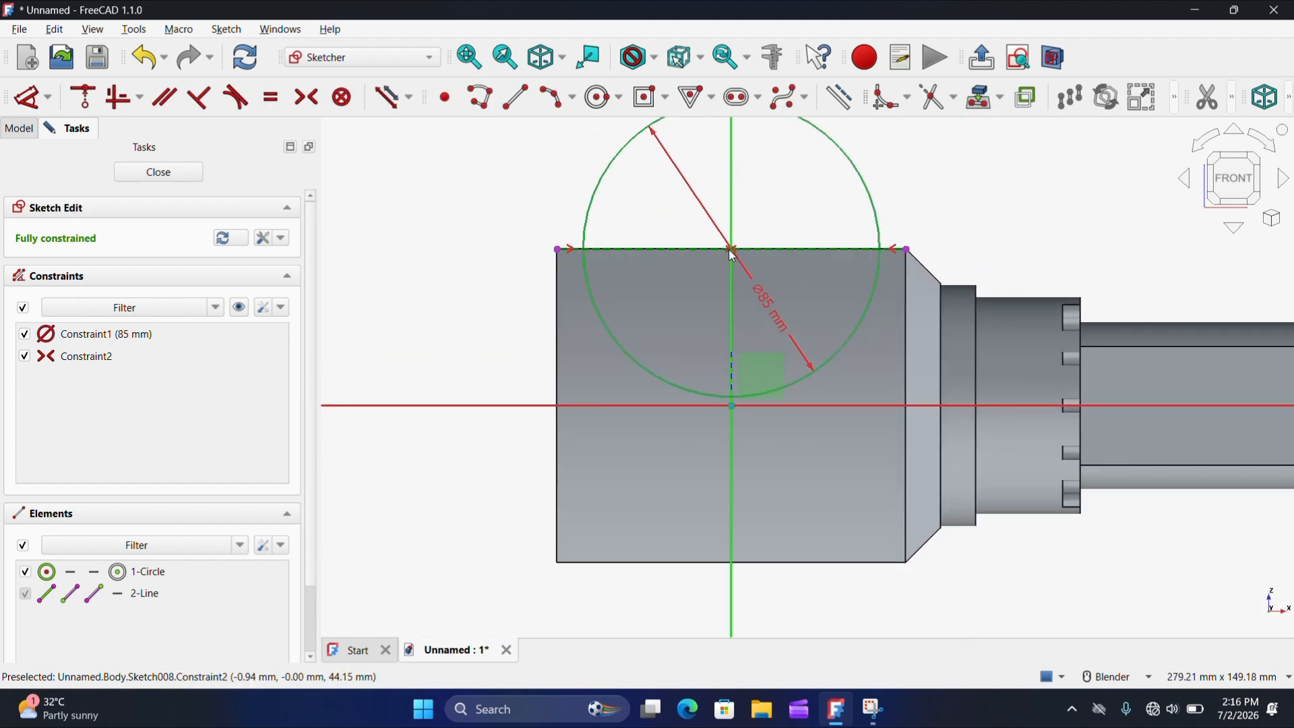
Step: Undo the symmetry constraint on the 85 mm circle's centre and pull the circle away from the projected top edge
scroll(733, 255, down, 2)
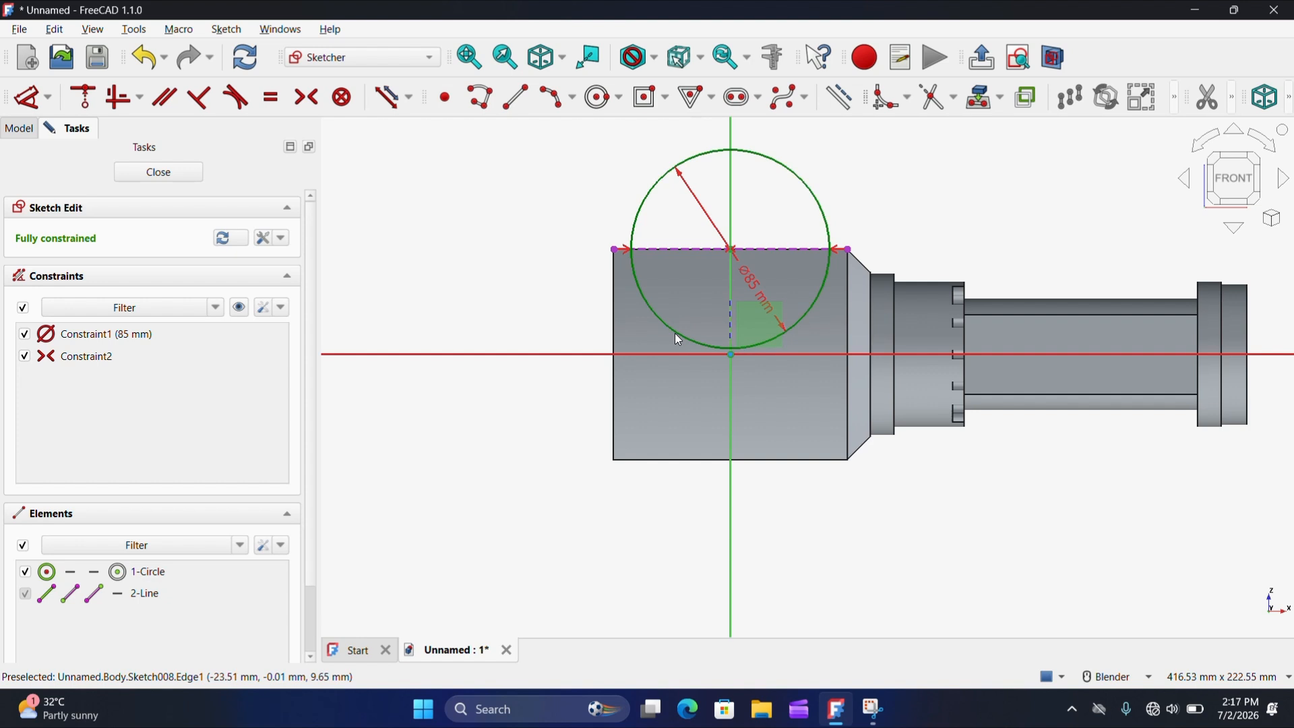
key(ctrl+z)
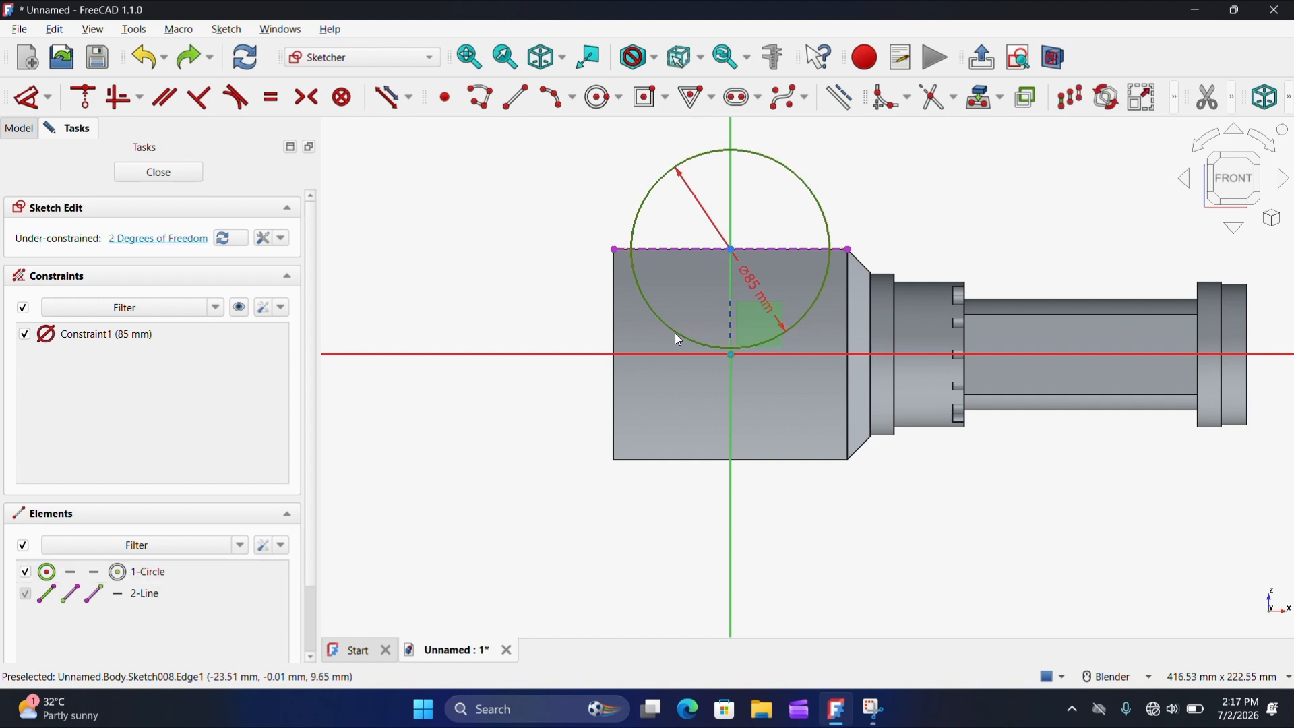
mouse_move(678, 339)
mouse_down()
mouse_move(767, 182)
mouse_move(852, 152)
mouse_move(815, 165)
mouse_up()
scroll(754, 257, up, 2)
scroll(754, 257, up, 3)
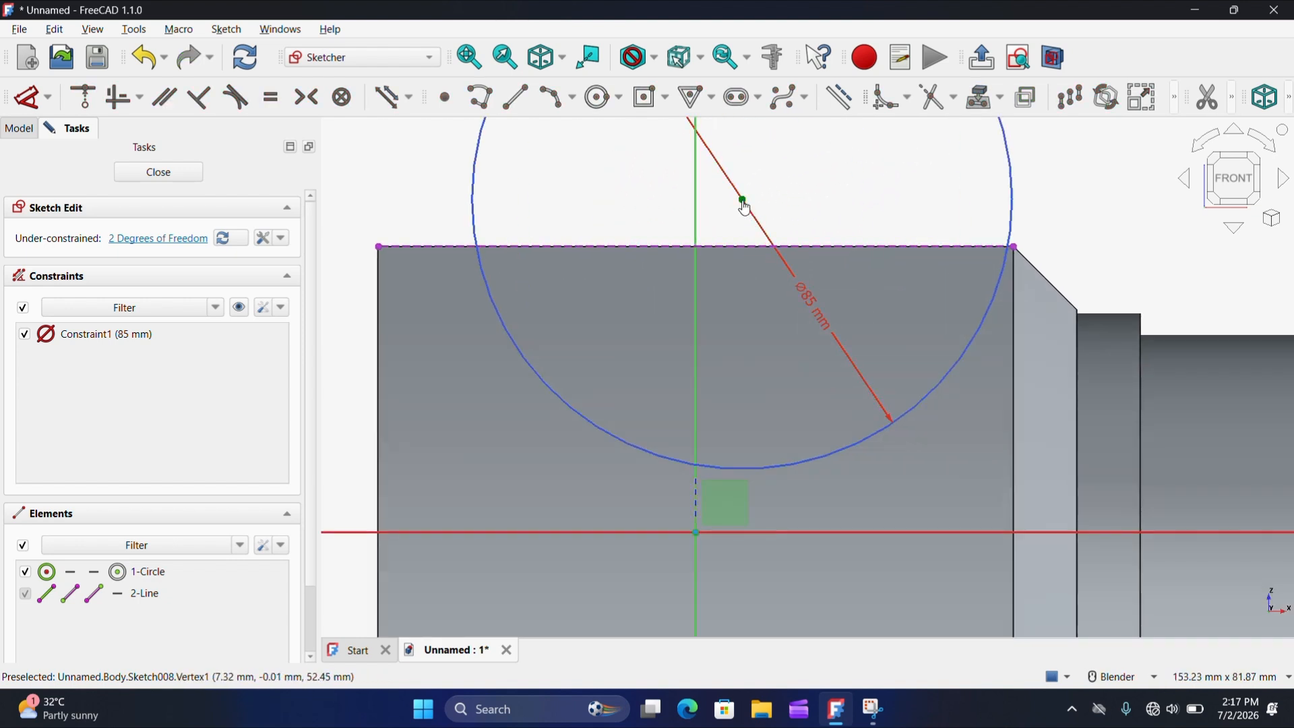
Step: Constrain the circle's centre onto both the projected top edge and the vertical axis, and close the sketch
click(720, 248)
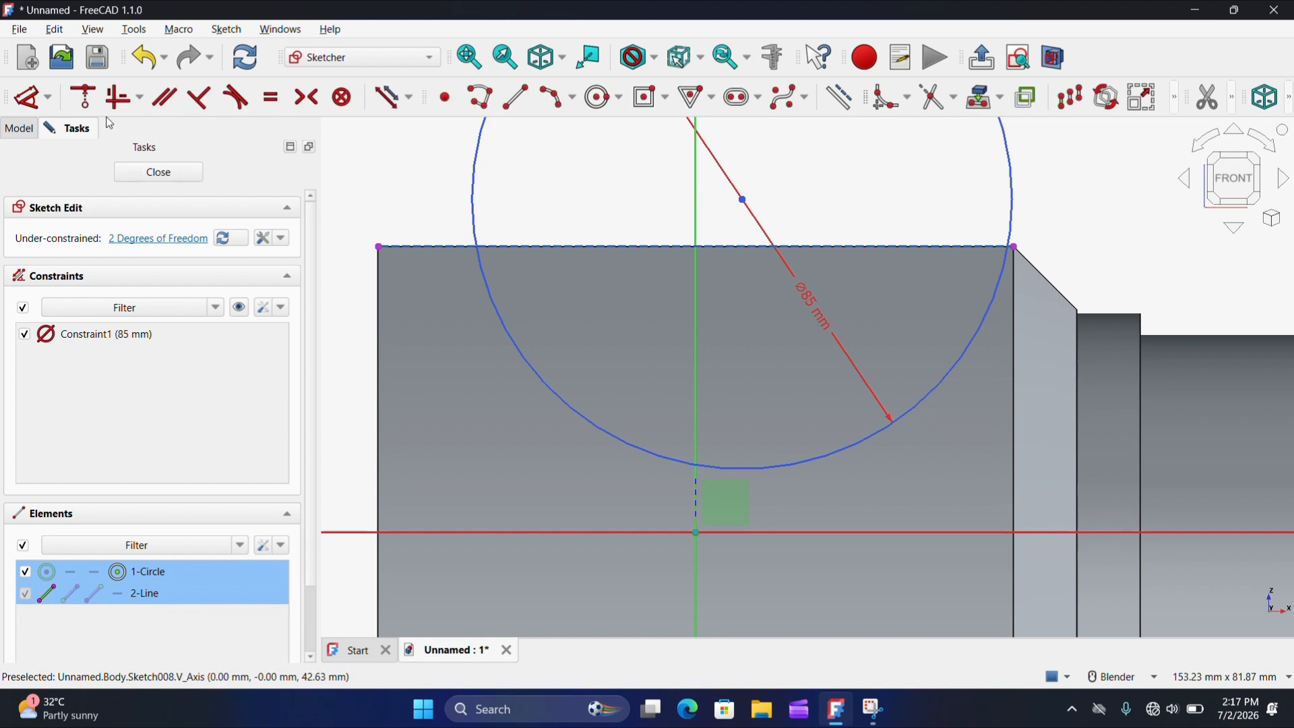
click(85, 101)
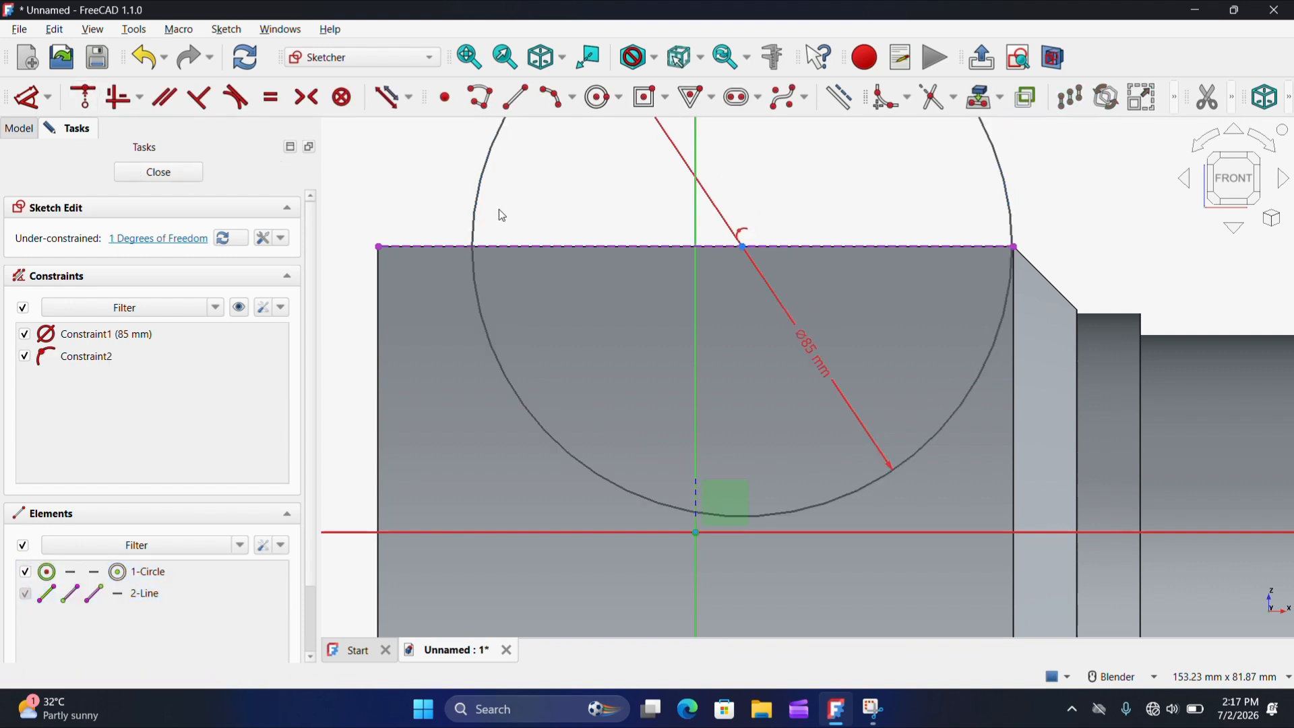
click(744, 249)
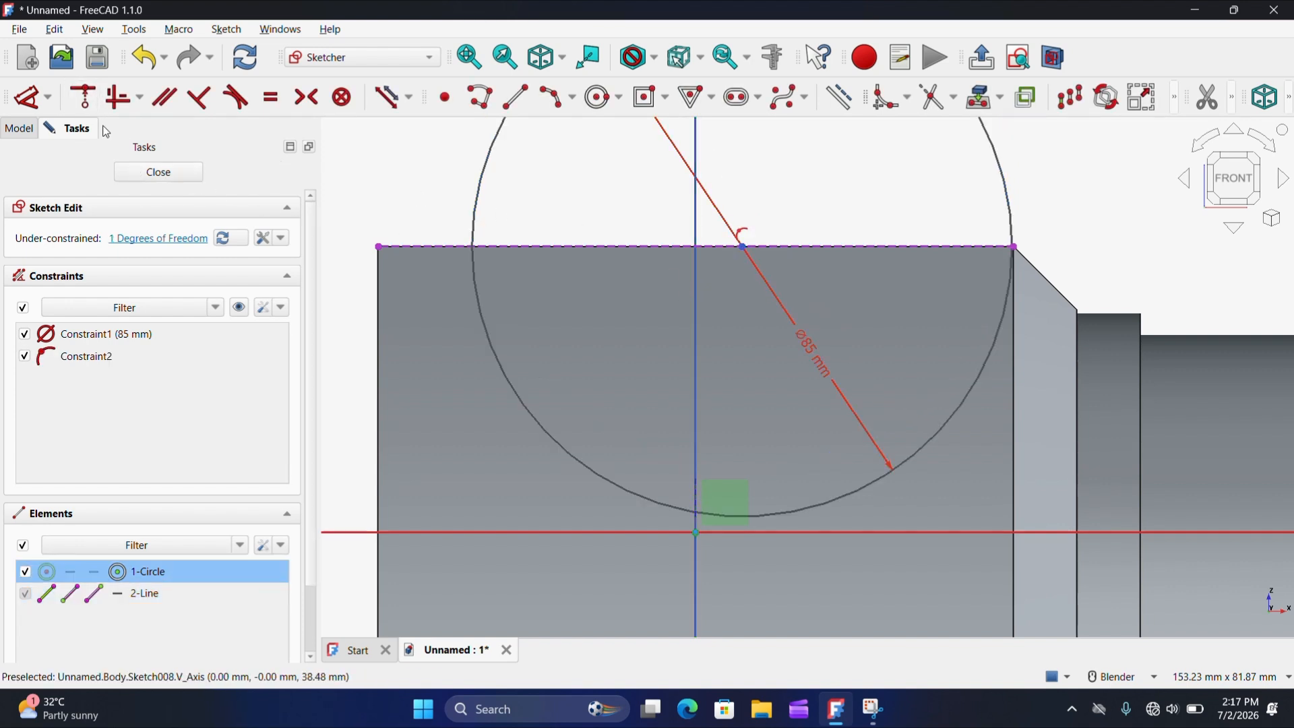
click(83, 97)
scroll(638, 291, down, 4)
scroll(669, 286, up, 2)
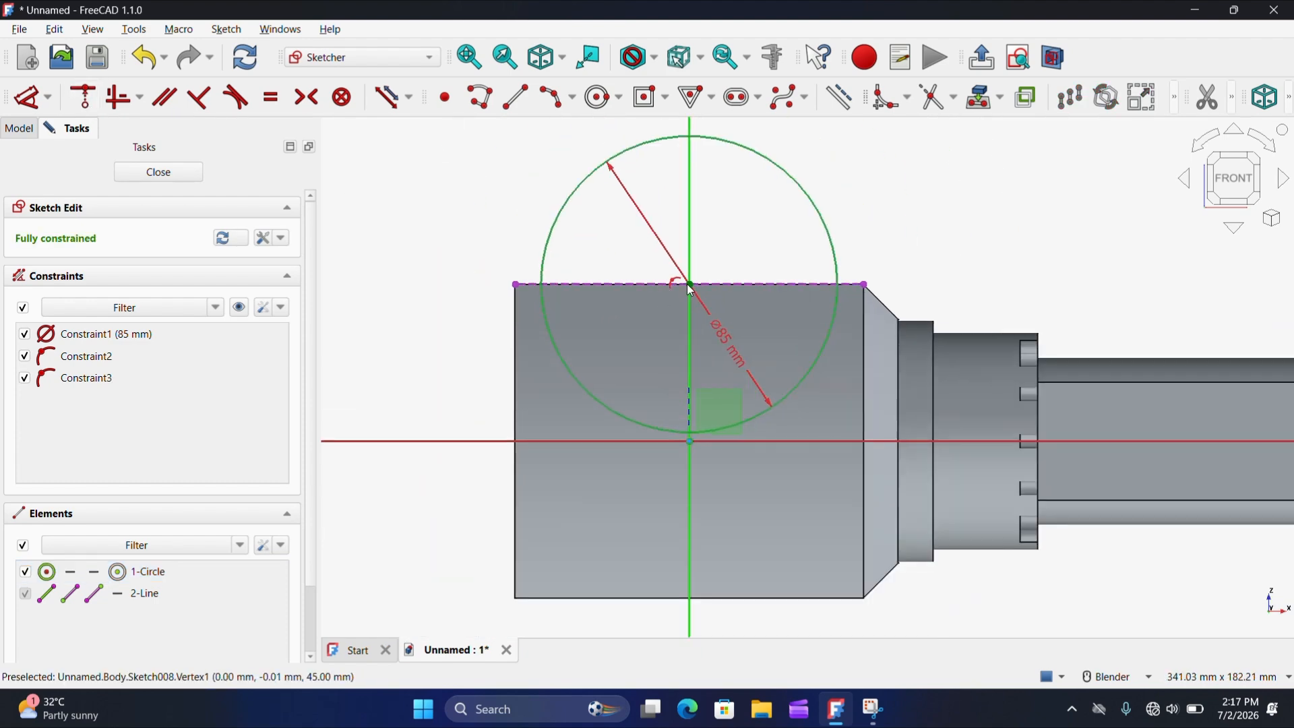
scroll(690, 290, up, 1)
scroll(691, 290, down, 4)
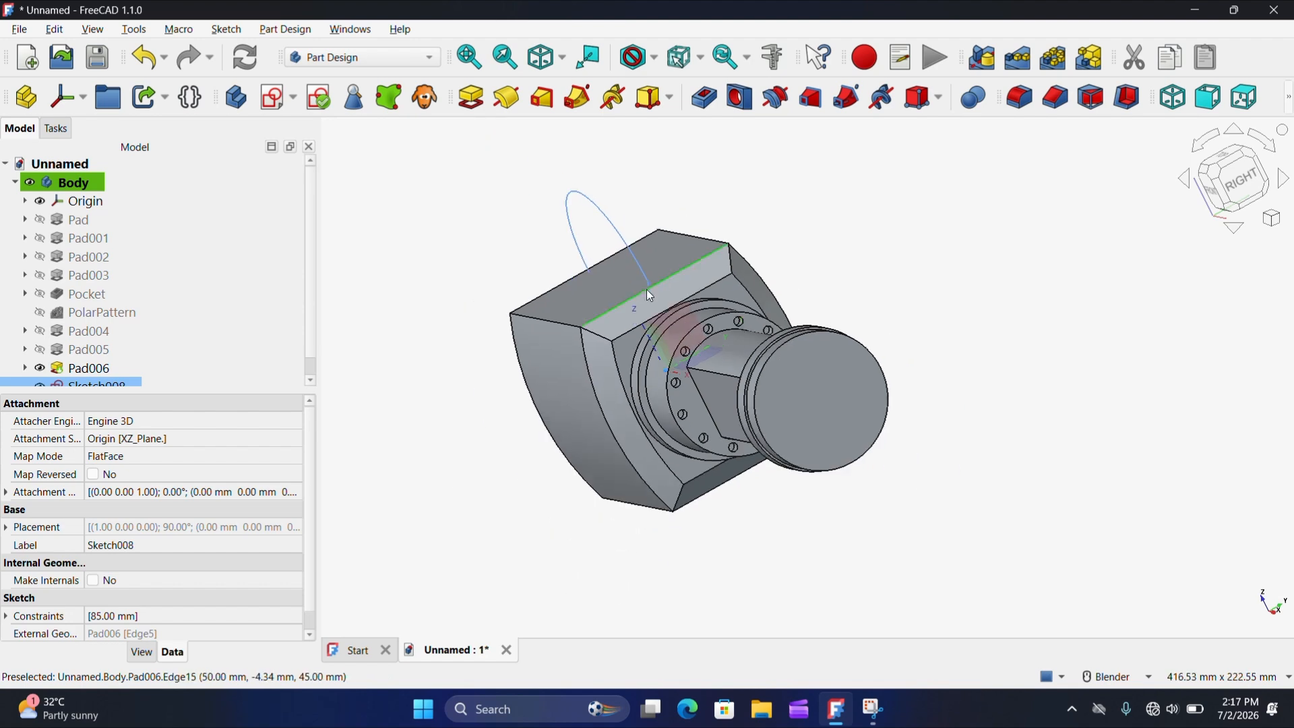
Step: Expand the circle sketch's attachment offset down to its X, Y and Z position values
middle_drag(646, 291, 665, 305)
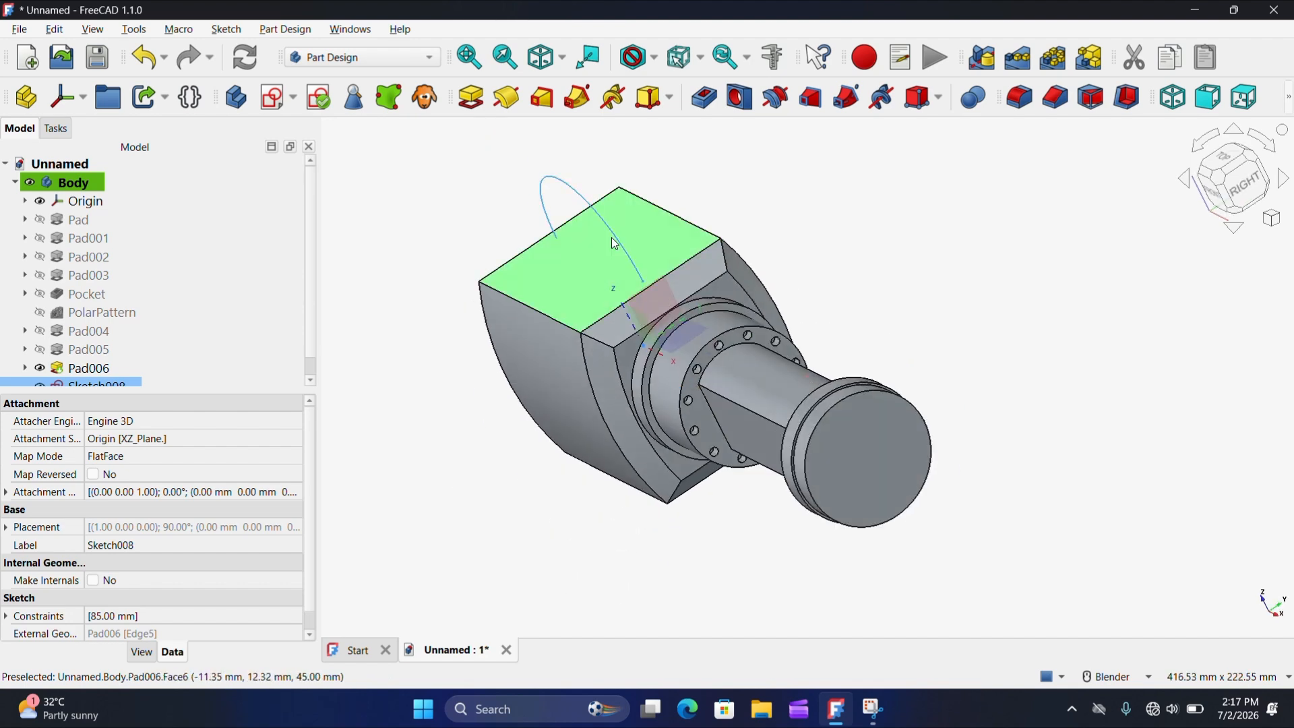
scroll(757, 236, up, 2)
scroll(757, 236, up, 8)
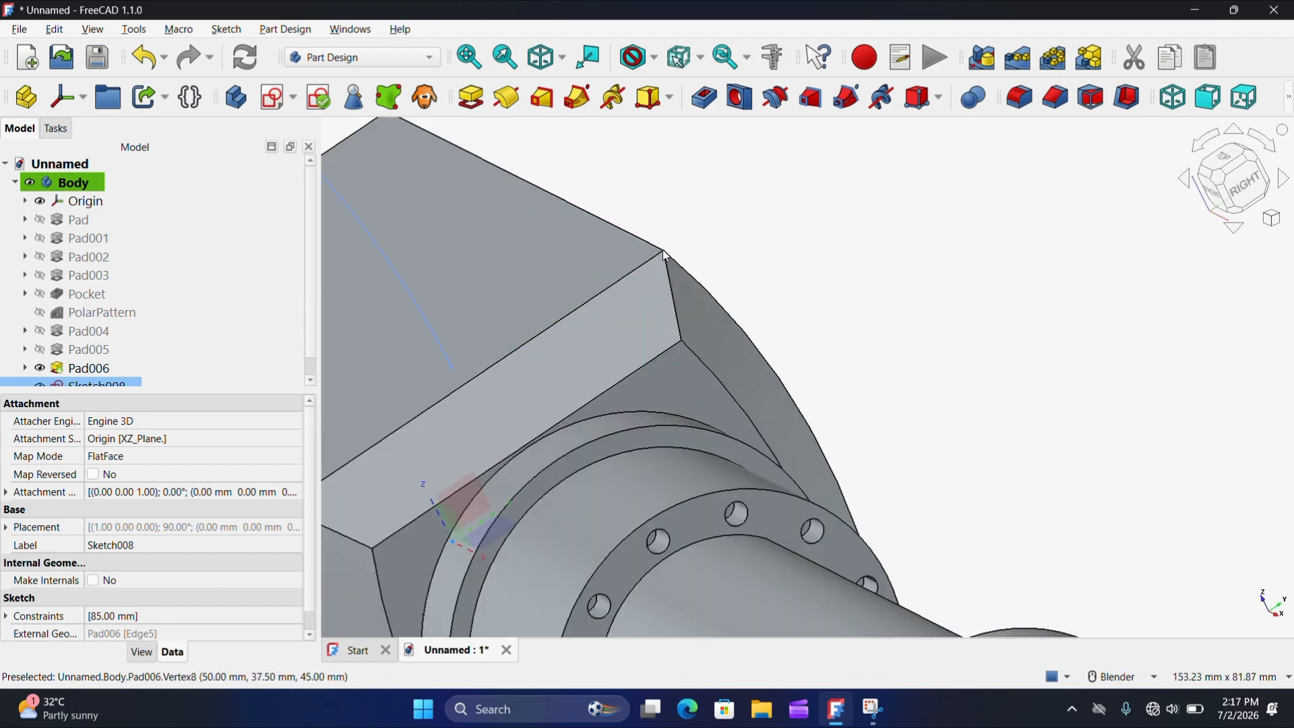
scroll(651, 240, down, 4)
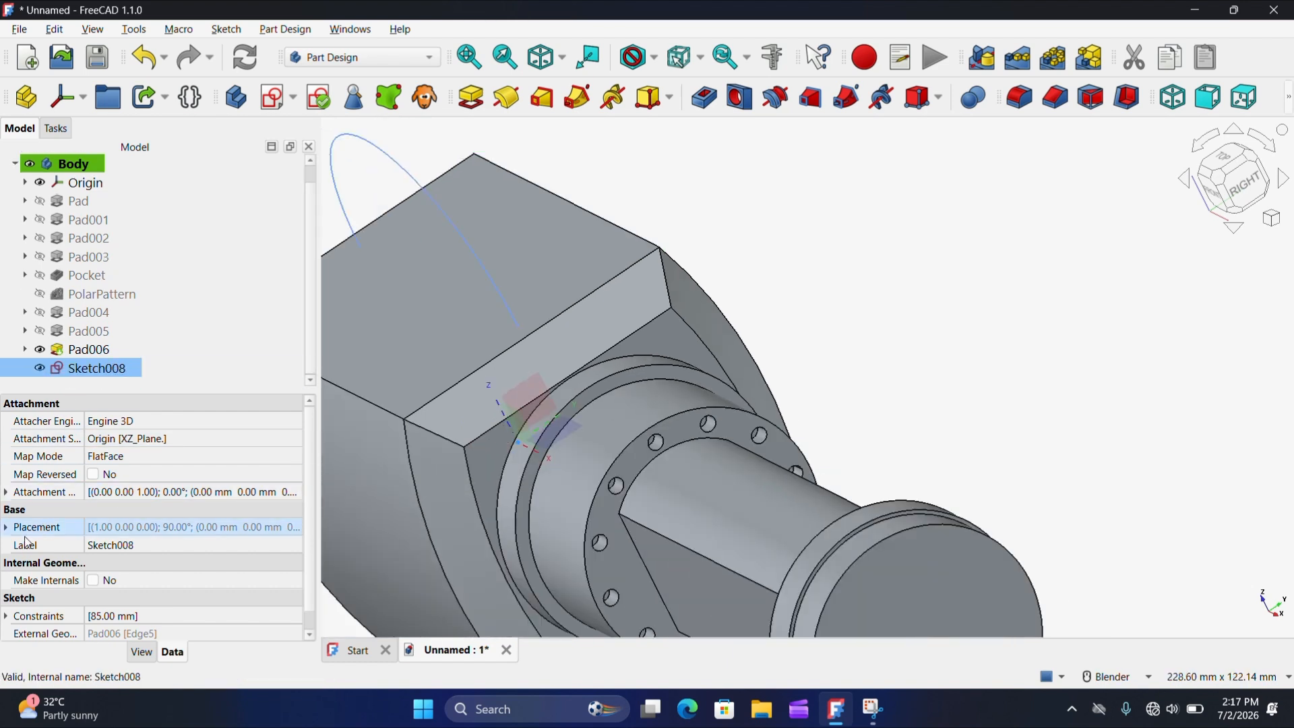
click(6, 493)
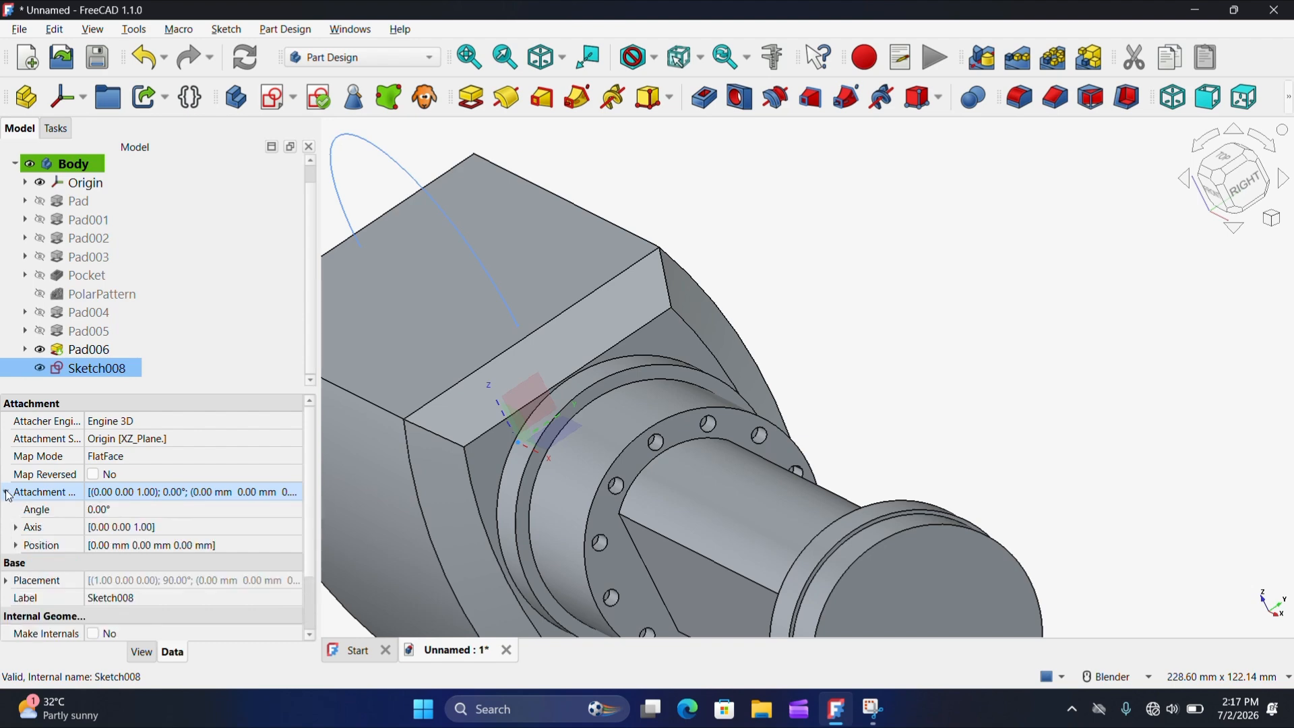
click(14, 549)
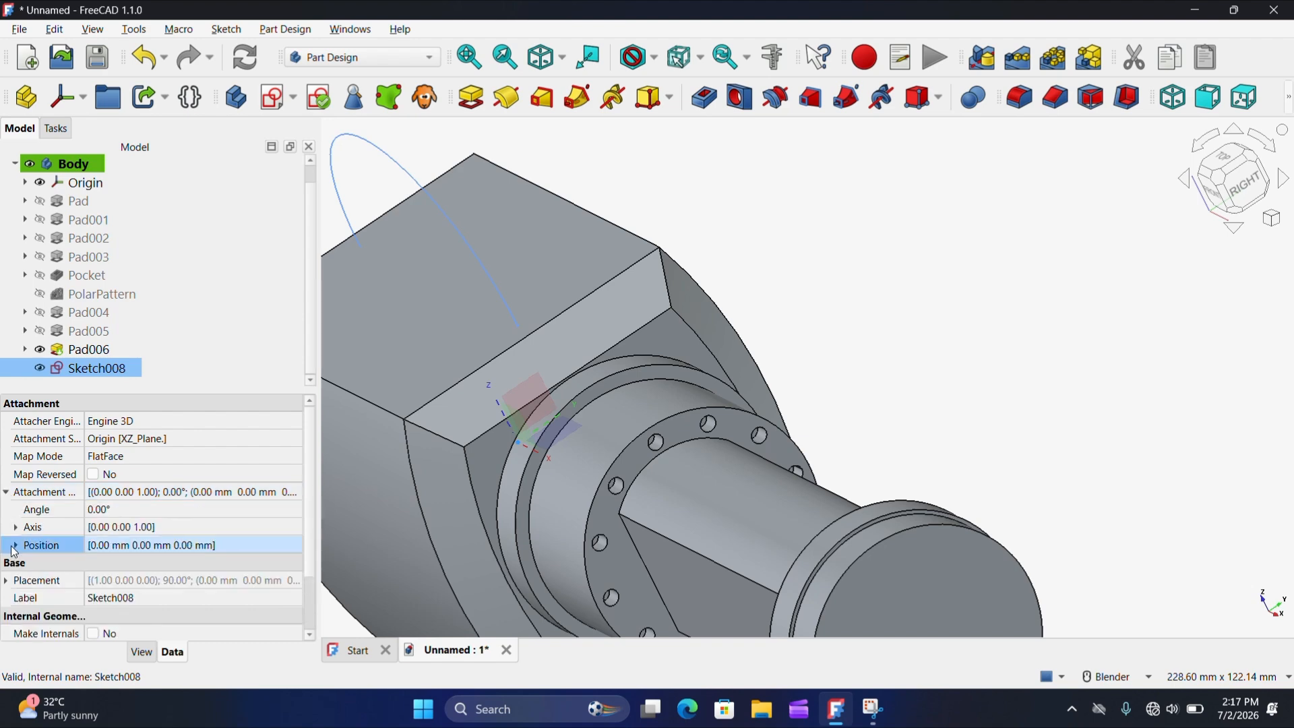
click(14, 546)
scroll(67, 549, down, 1)
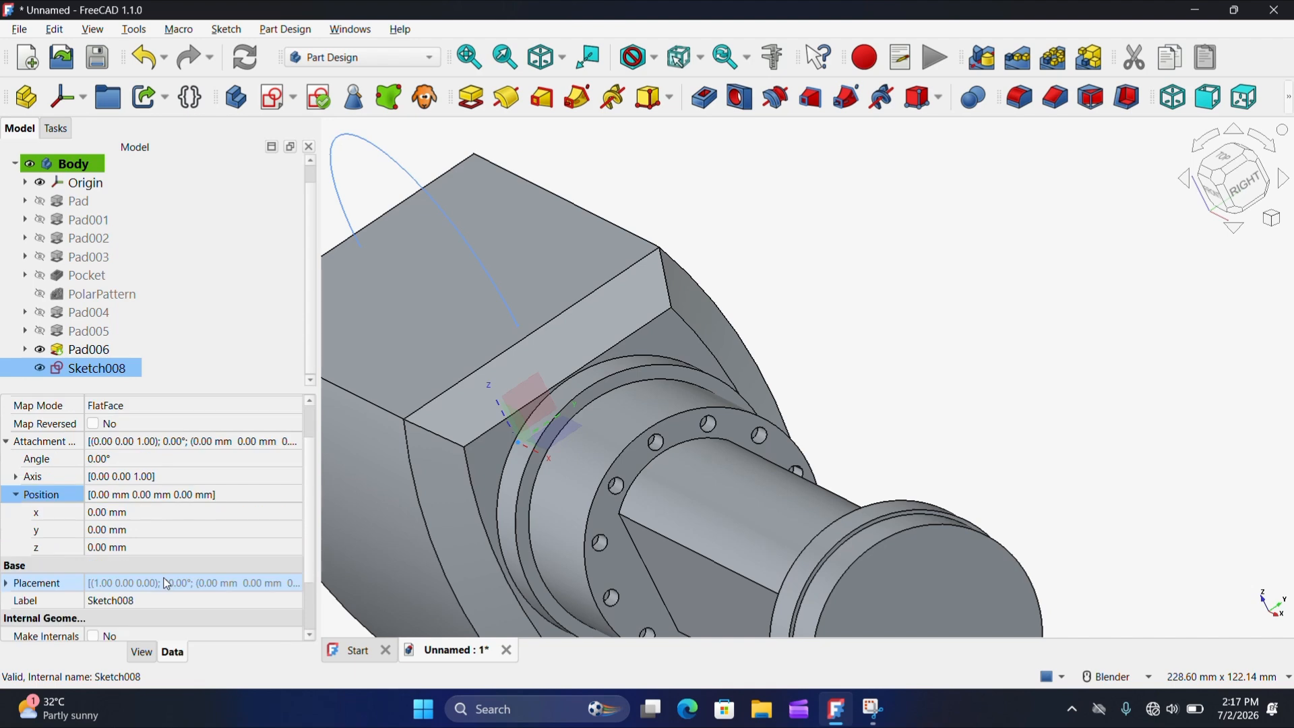
Step: Try a Z attachment offset of -38 mm for the circle sketch and compare it with the block's top corner
click(94, 548)
scroll(300, 551, down, 5)
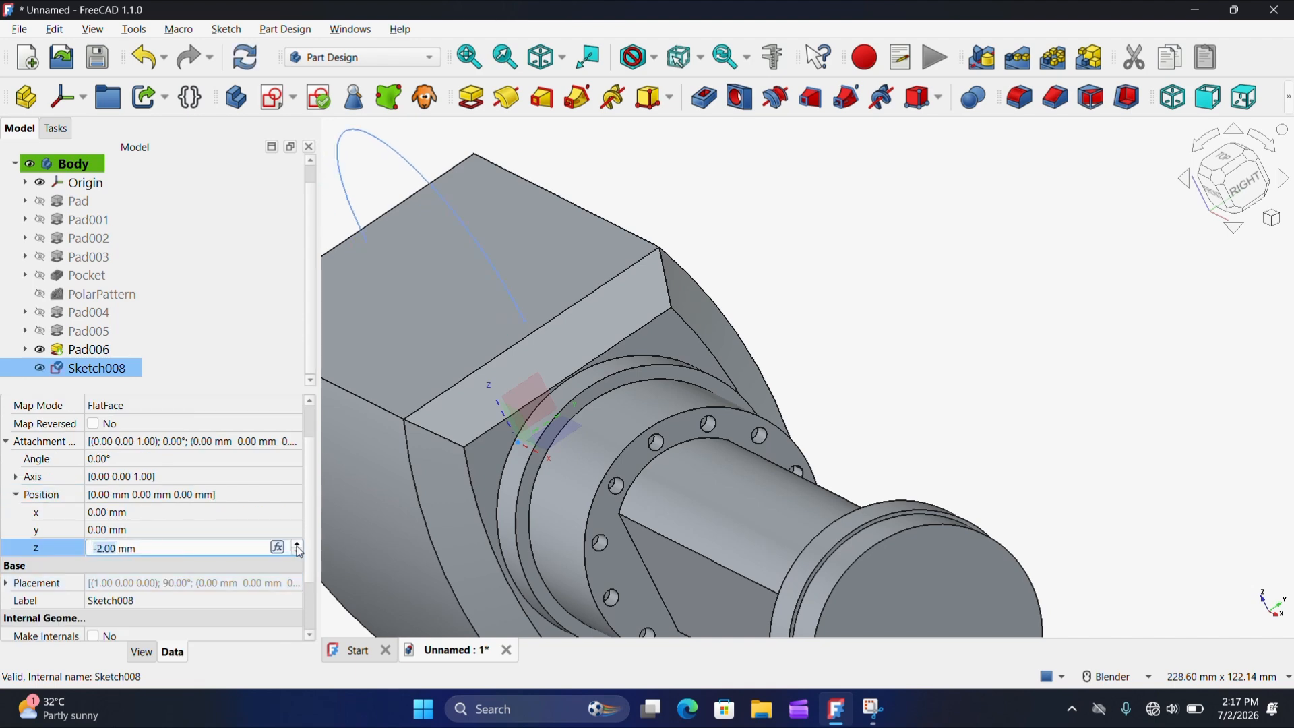
scroll(300, 551, down, 6)
scroll(300, 551, down, 7)
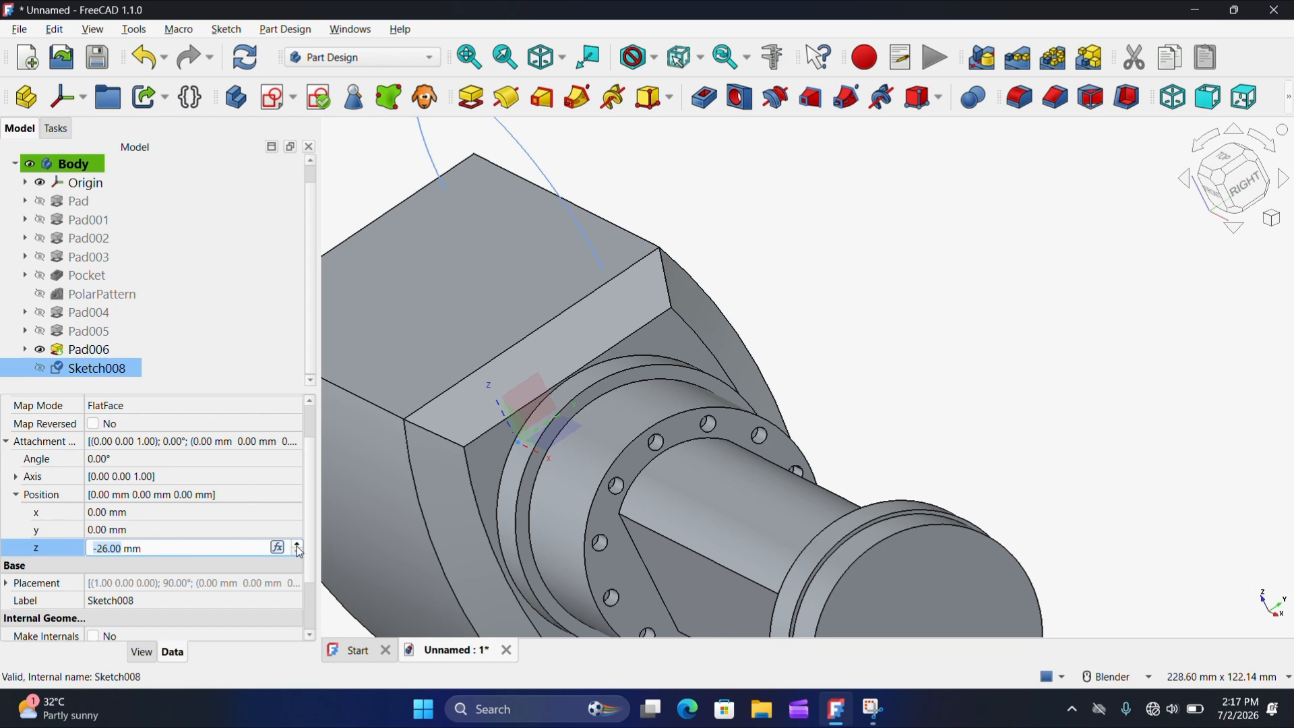
scroll(299, 551, down, 4)
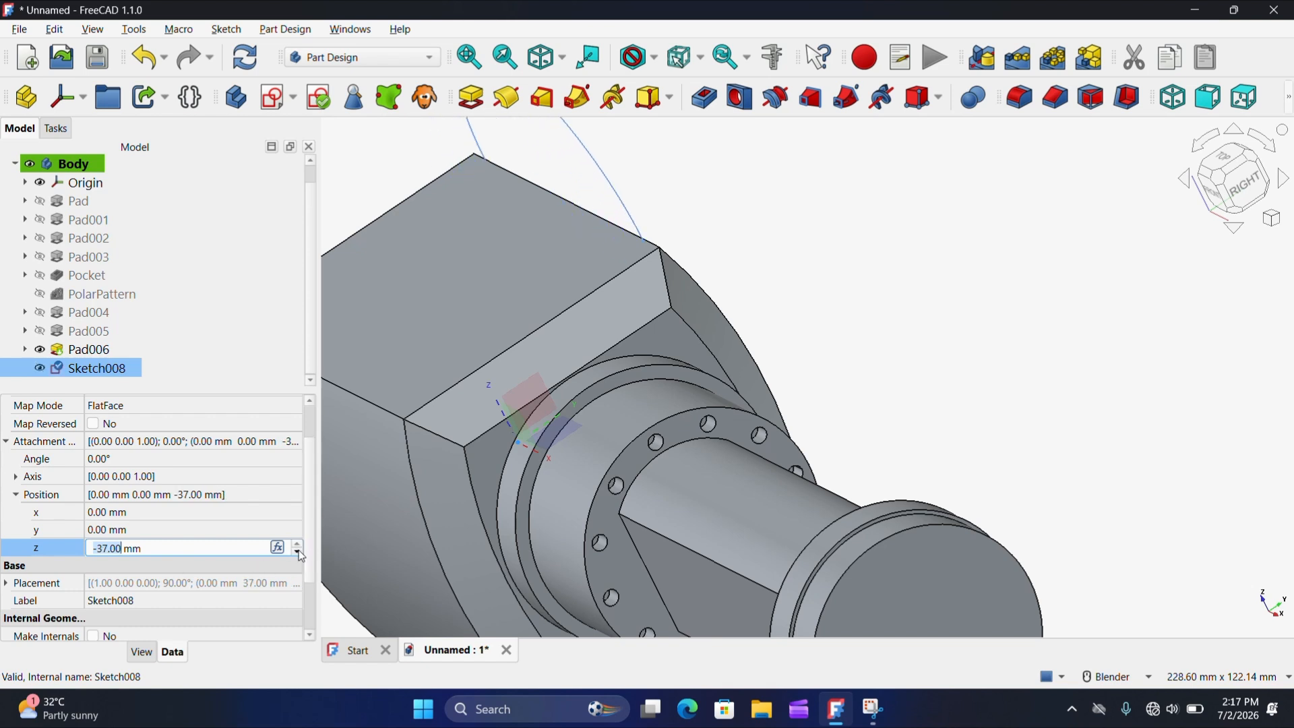
click(298, 551)
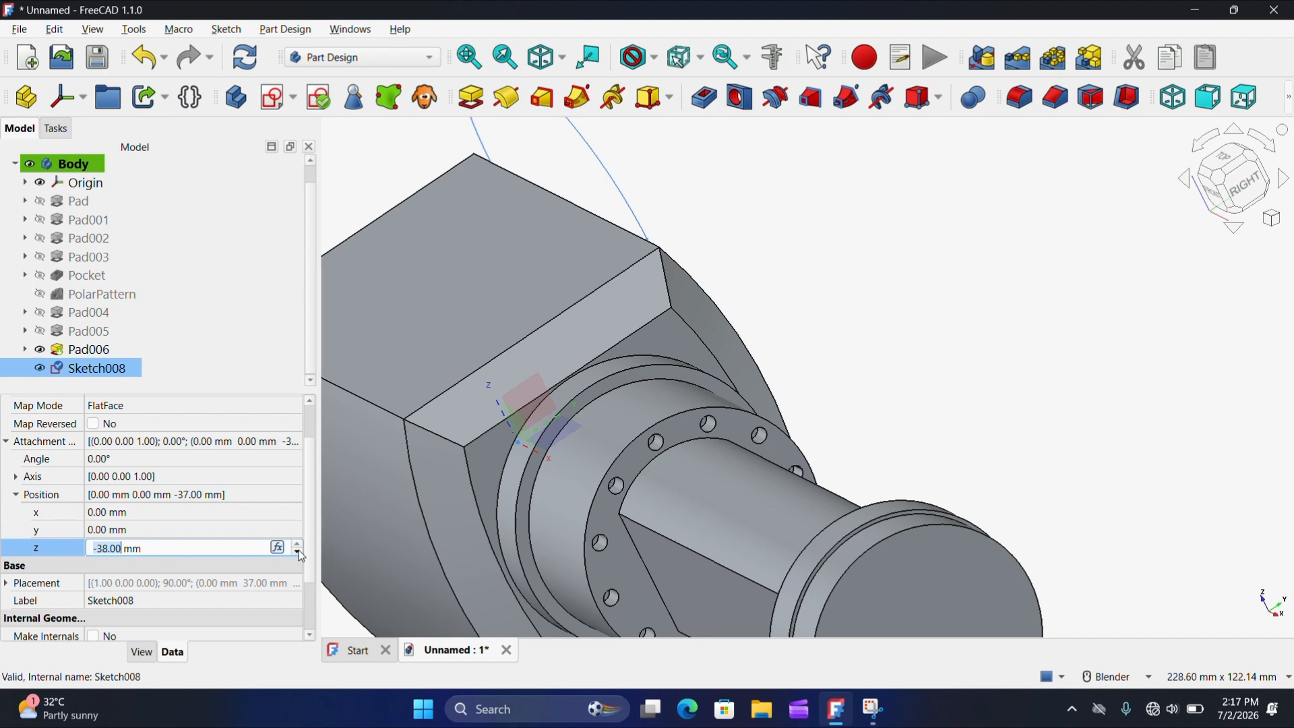
scroll(656, 248, up, 5)
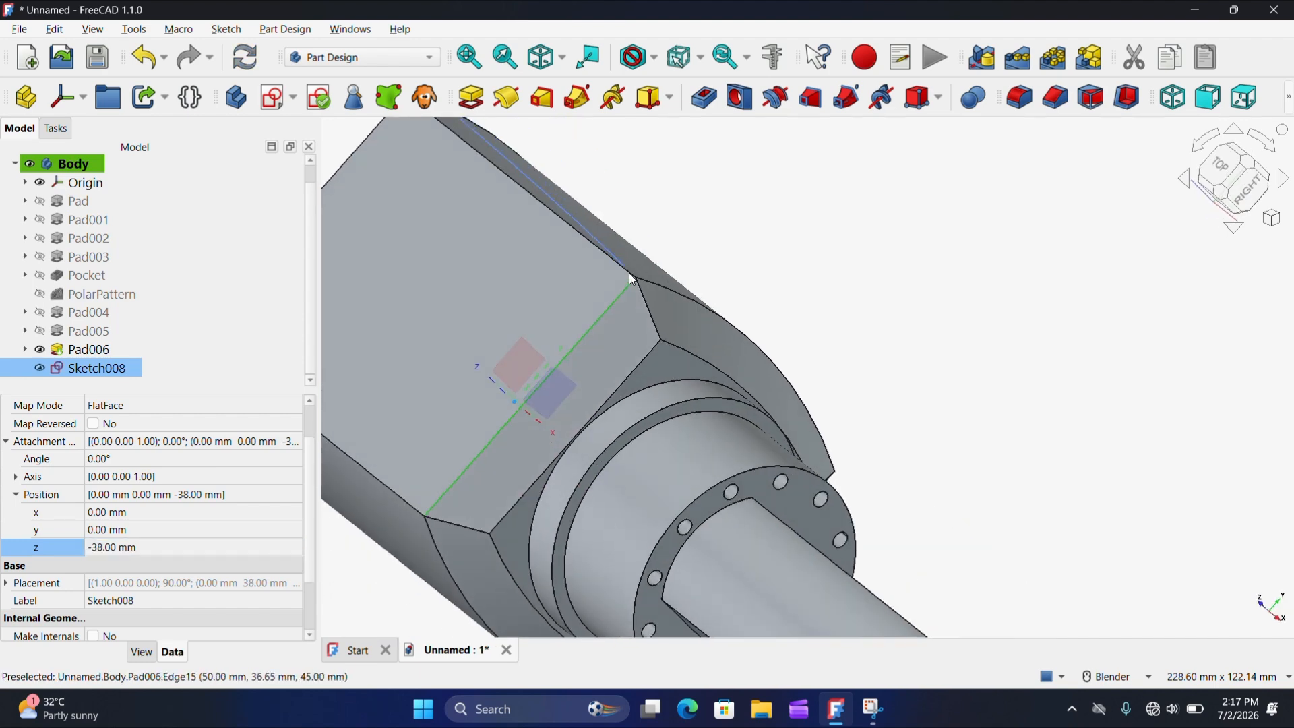
scroll(620, 265, up, 5)
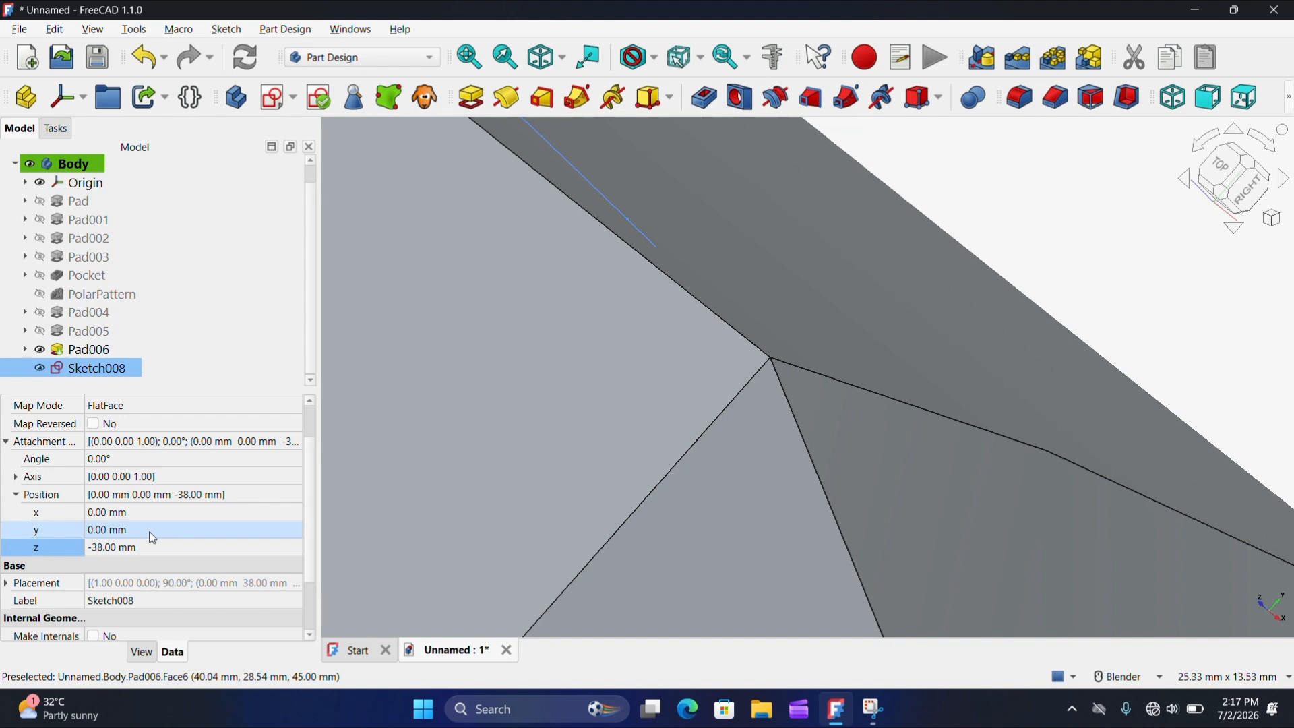
Step: Set the circle sketch's Z attachment offset to -37.5 mm and check its alignment with the block's top corner in the right view
click(119, 550)
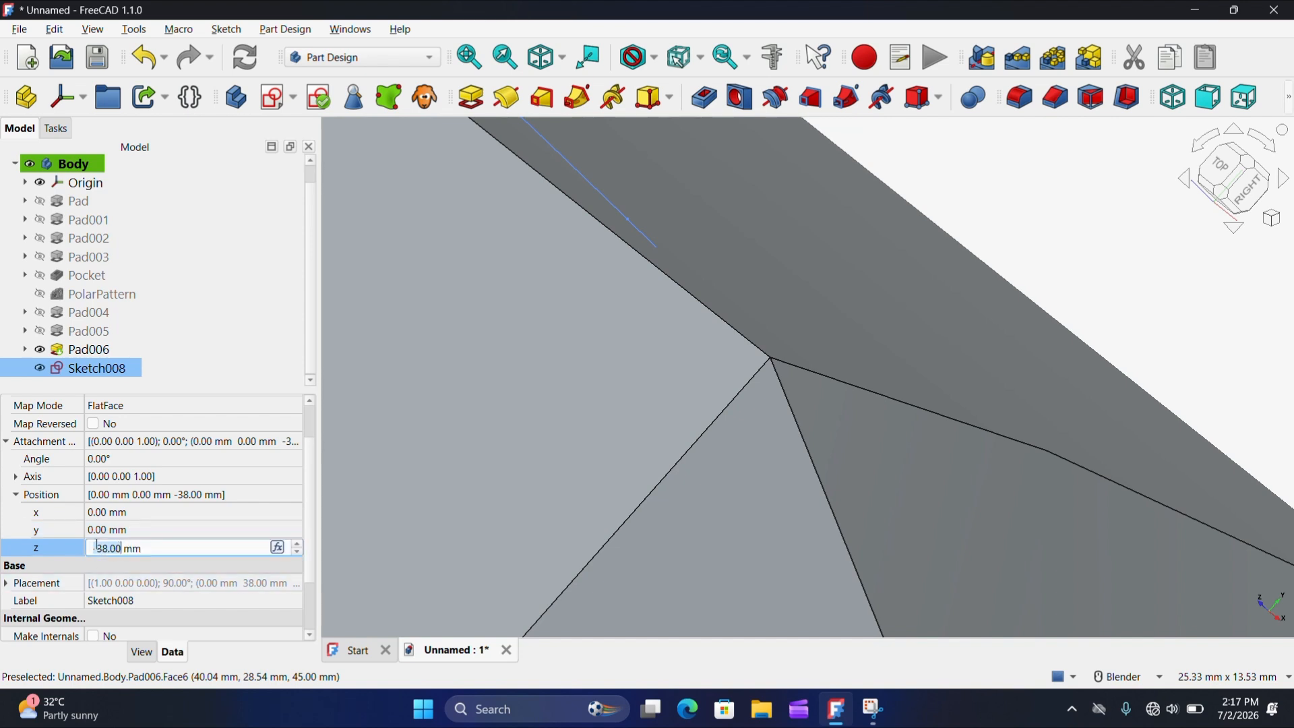
click(109, 549)
scroll(407, 521, down, 4)
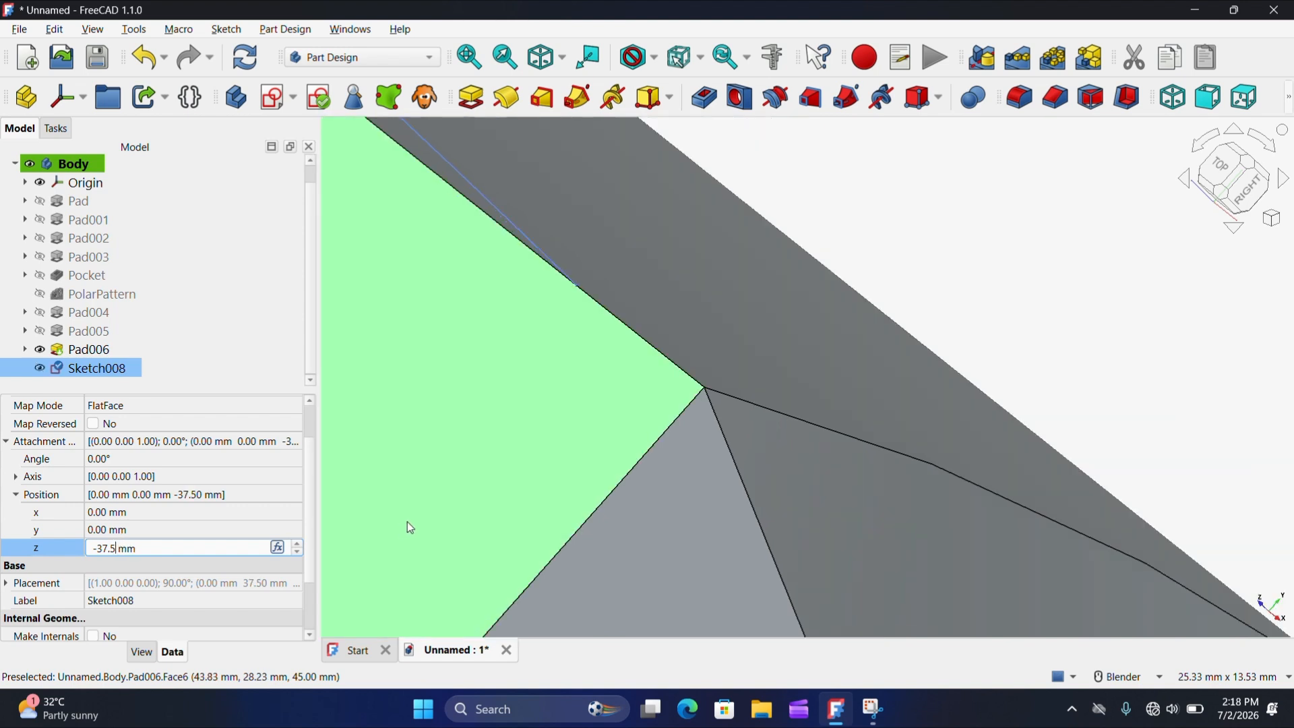
middle_drag(496, 379, 514, 346)
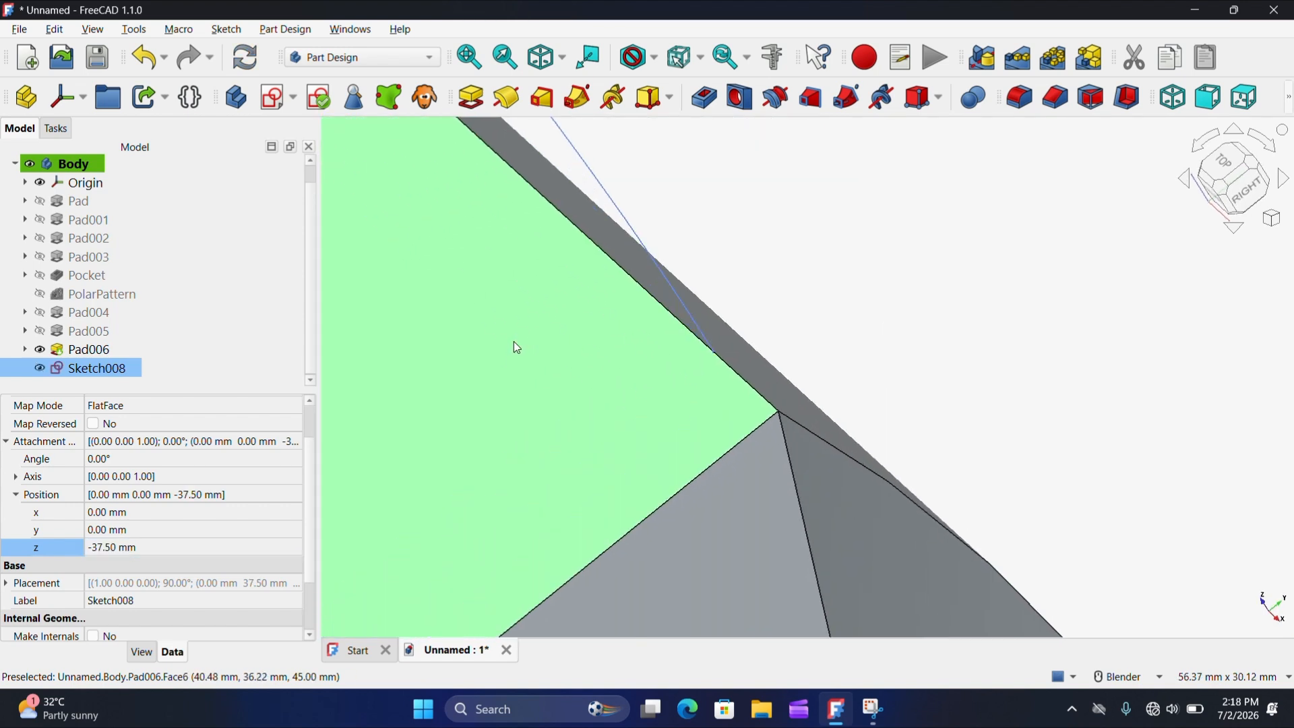
scroll(811, 355, down, 8)
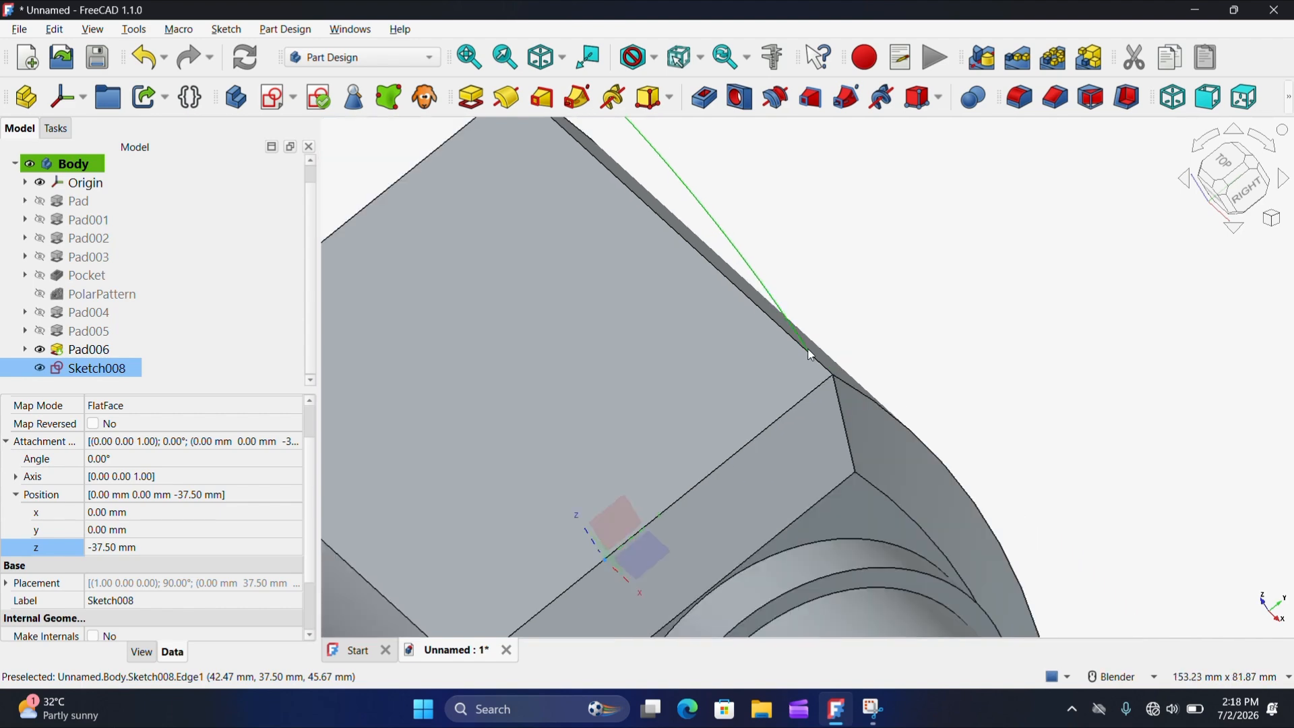
middle_drag(572, 389, 541, 352)
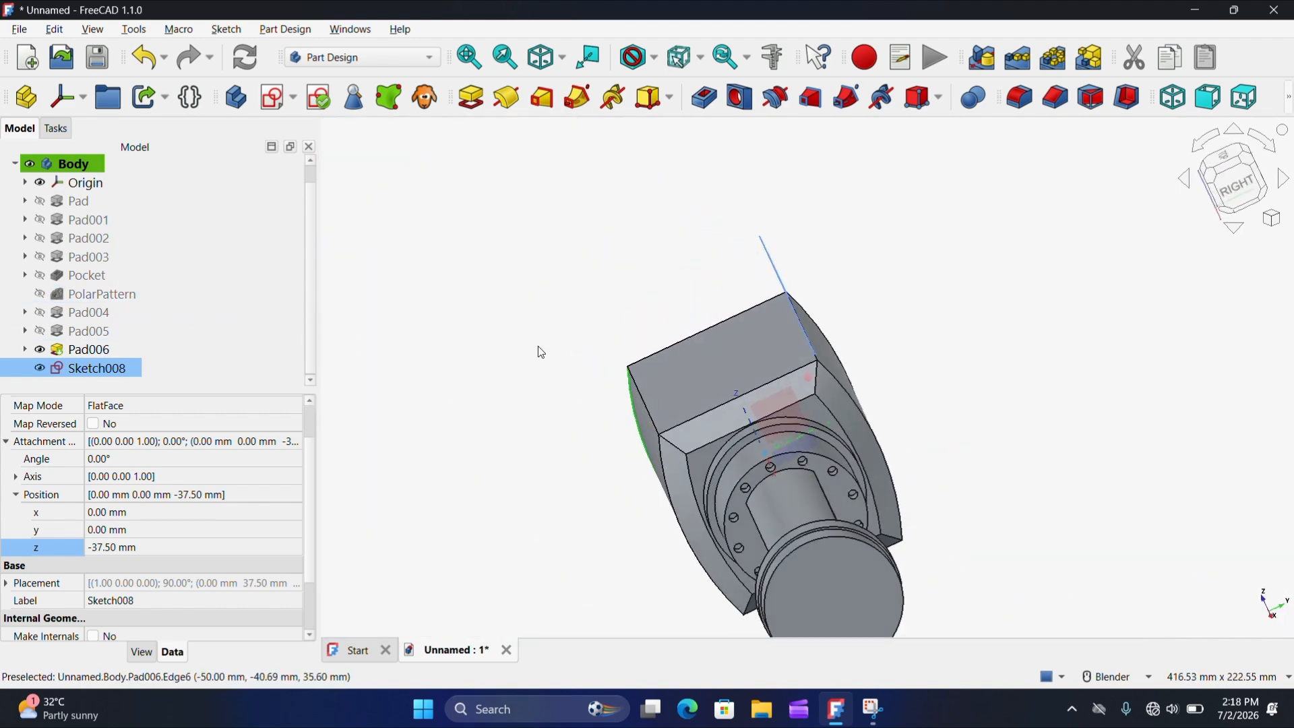
click(1253, 195)
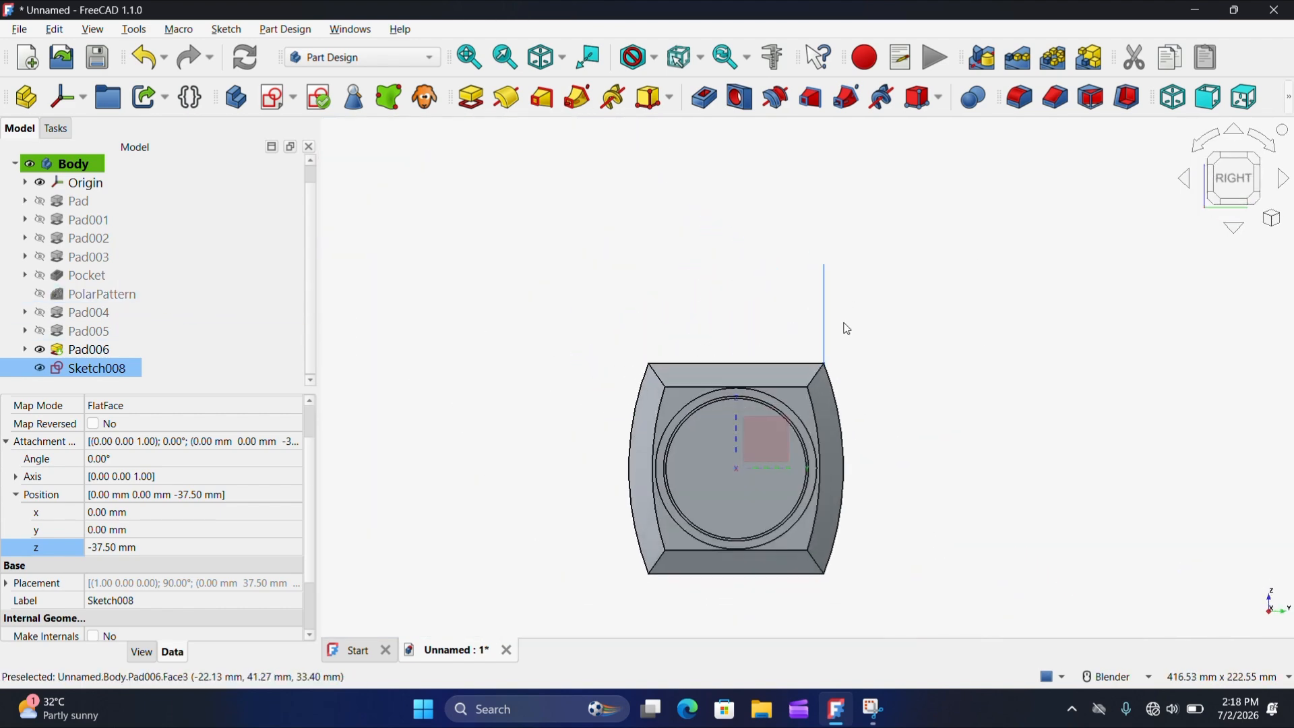
scroll(846, 333, up, 8)
scroll(840, 337, down, 10)
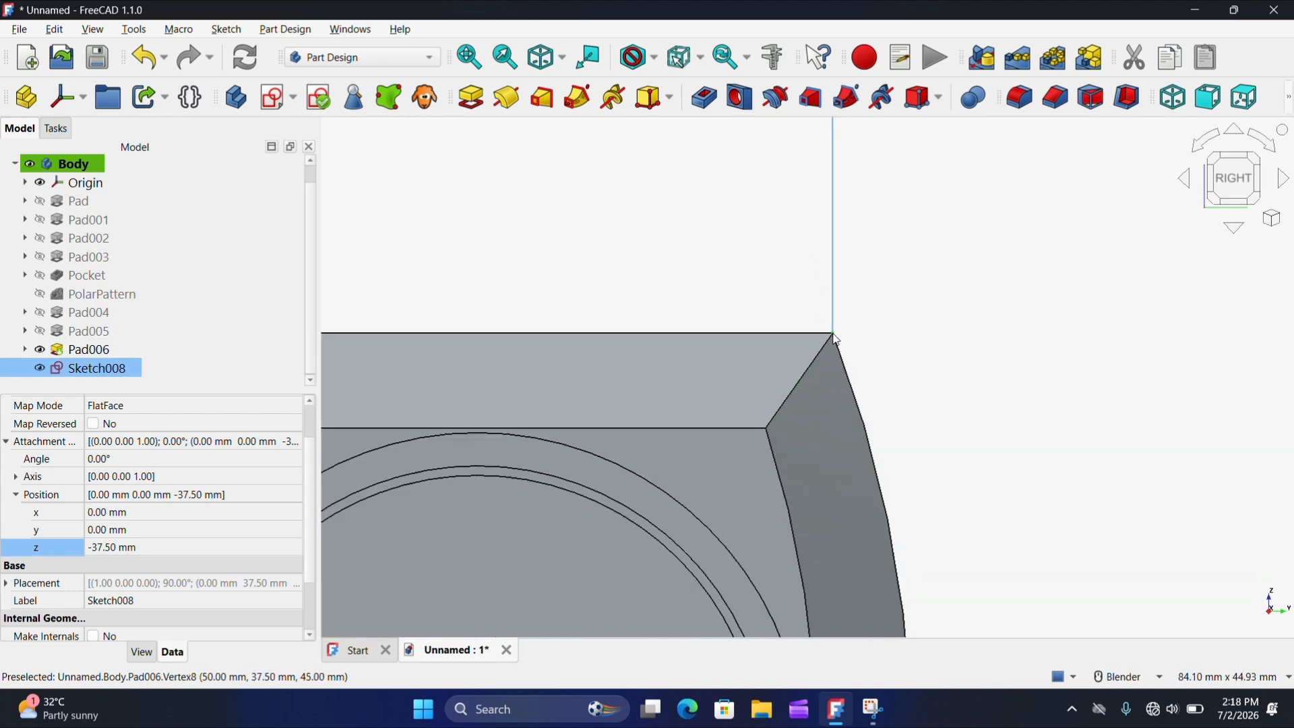
middle_drag(839, 337, 648, 383)
middle_click(644, 377)
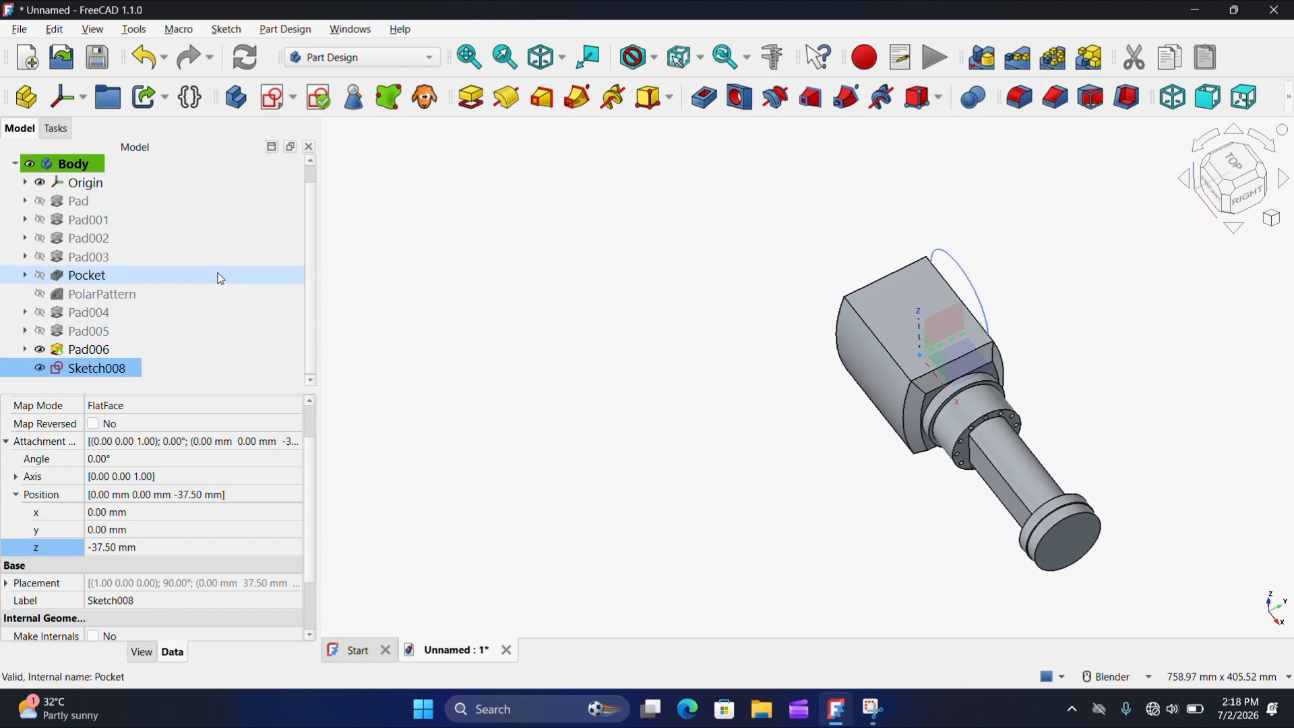
Step: Hide the body's origin and clear the selection
drag(310, 275, 314, 263)
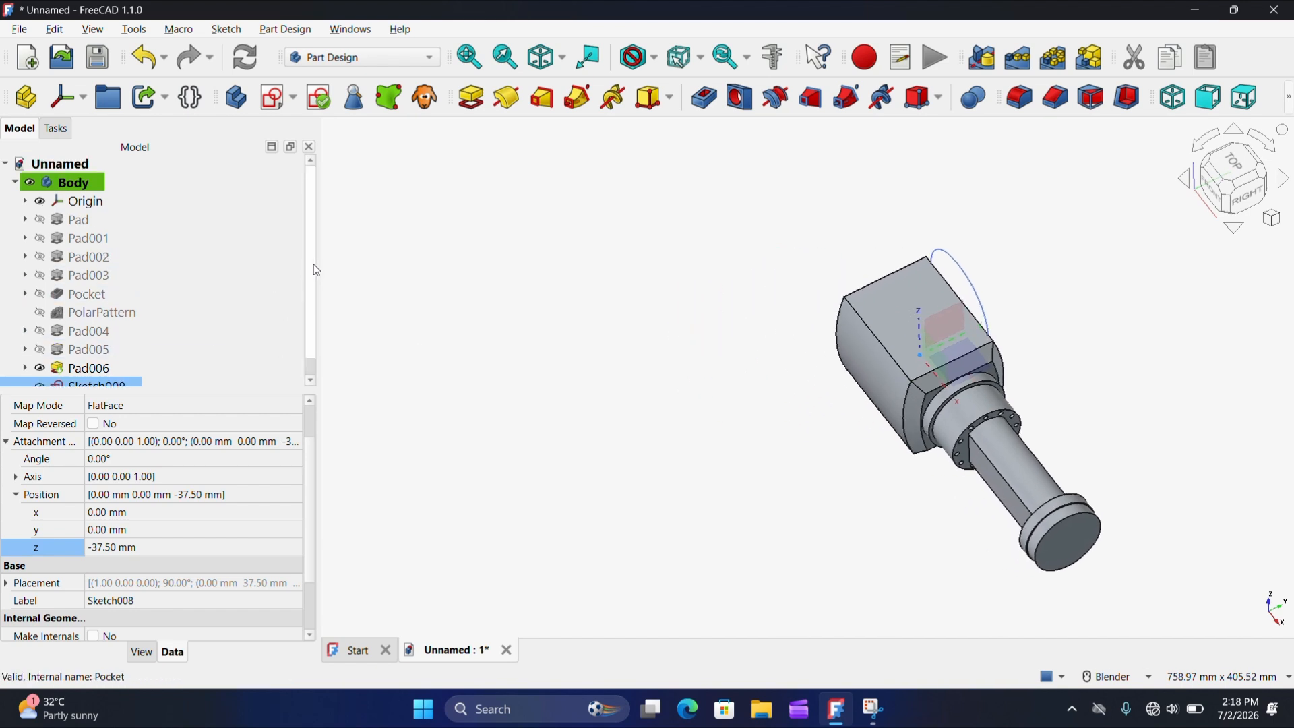
click(54, 128)
click(19, 128)
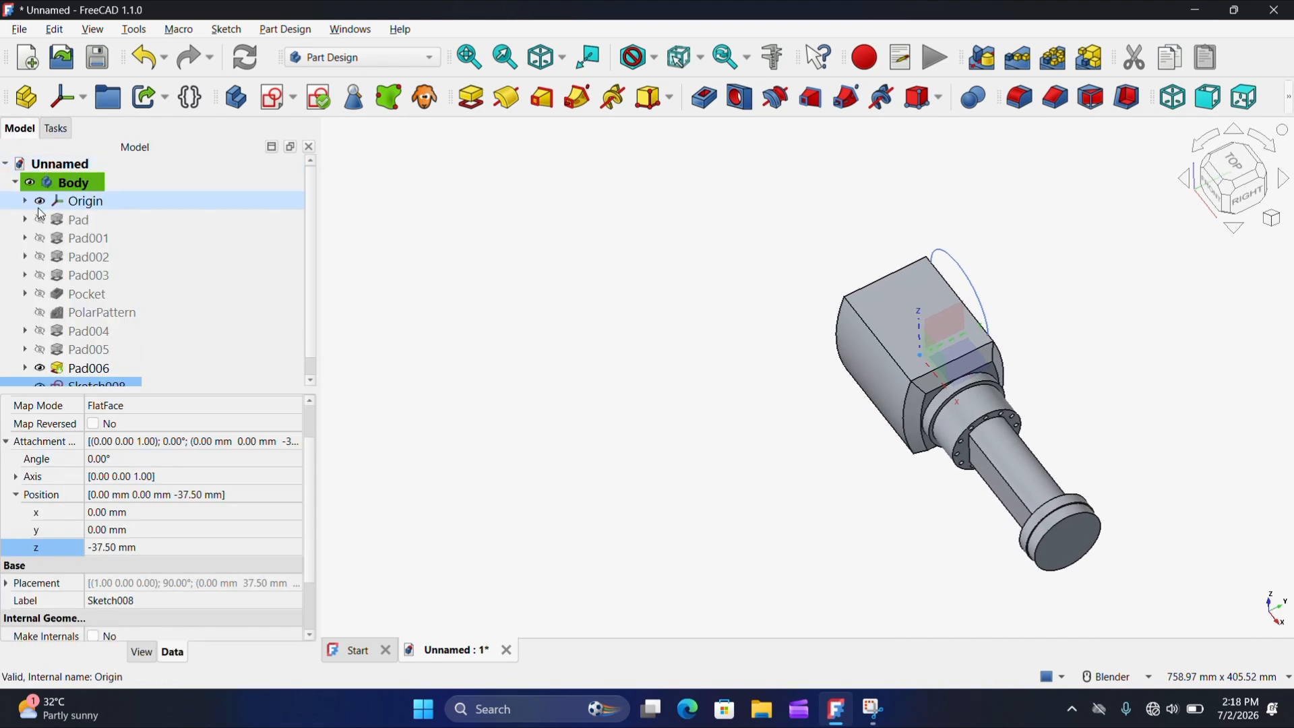
click(507, 336)
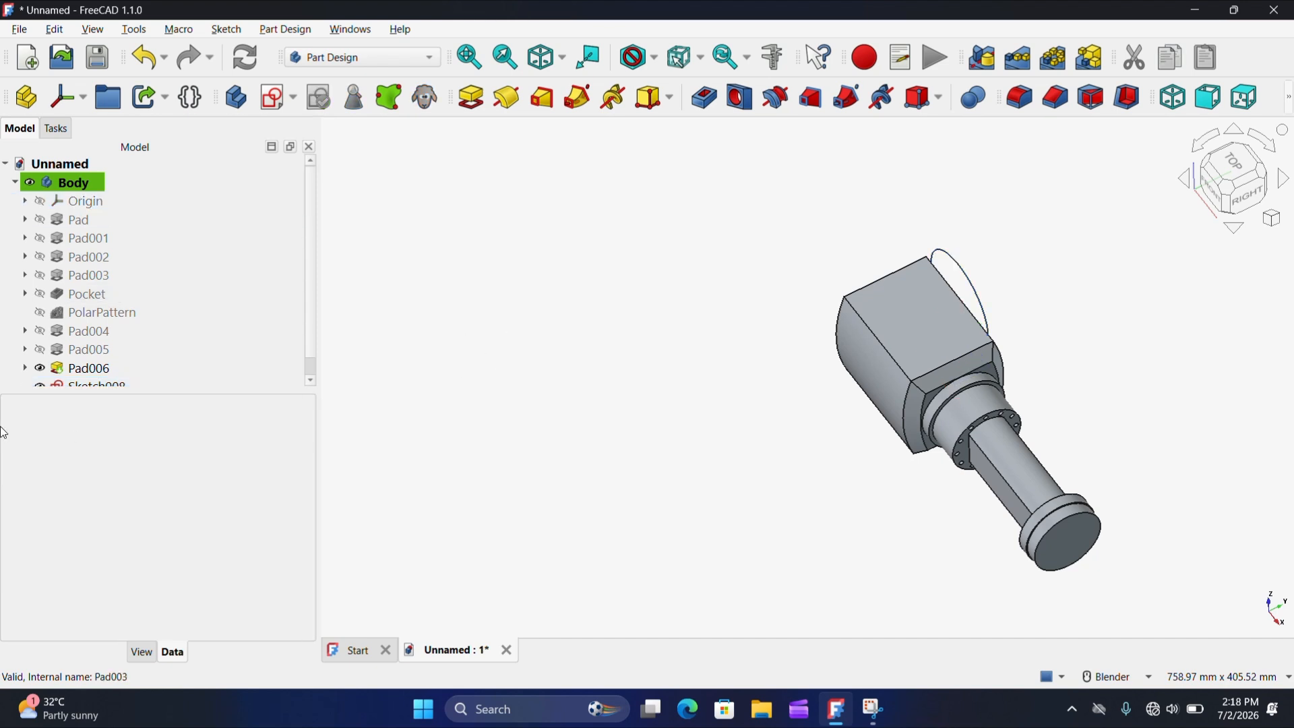
Step: Pad the 85 mm circle sketch symmetrically with a length of 21 mm
scroll(95, 383, down, 1)
click(95, 374)
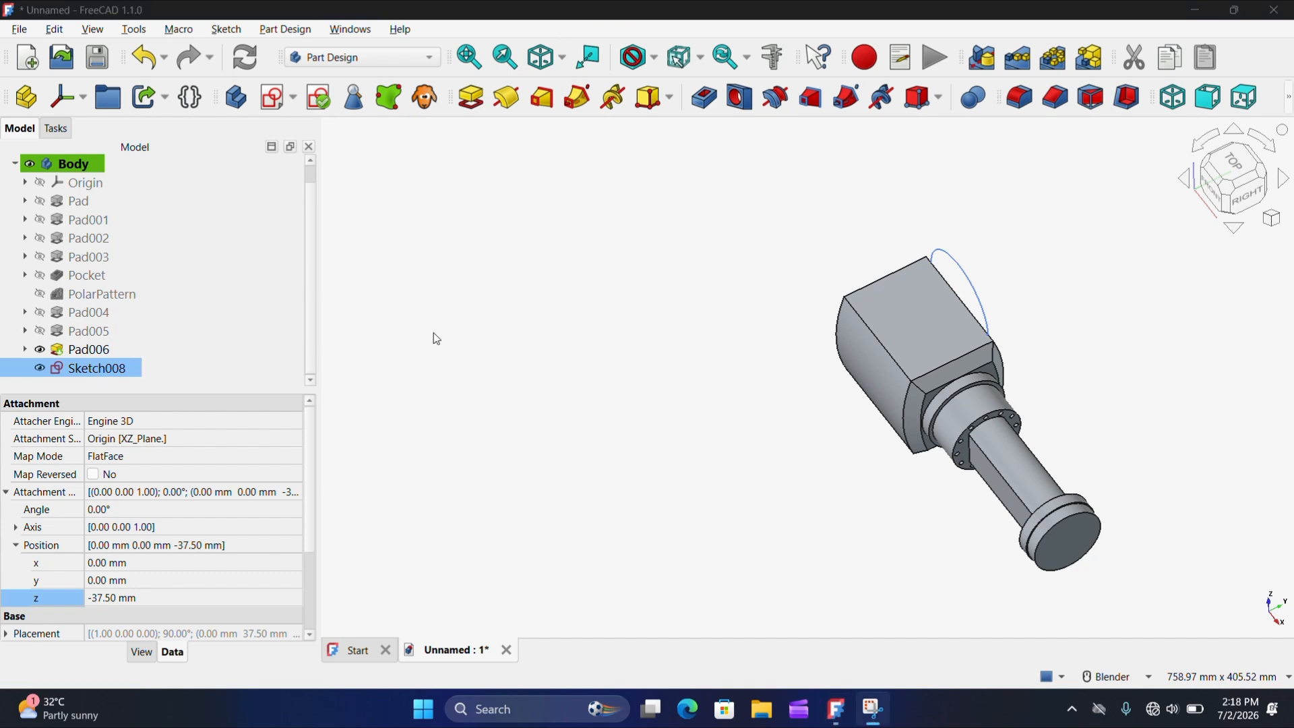
click(477, 99)
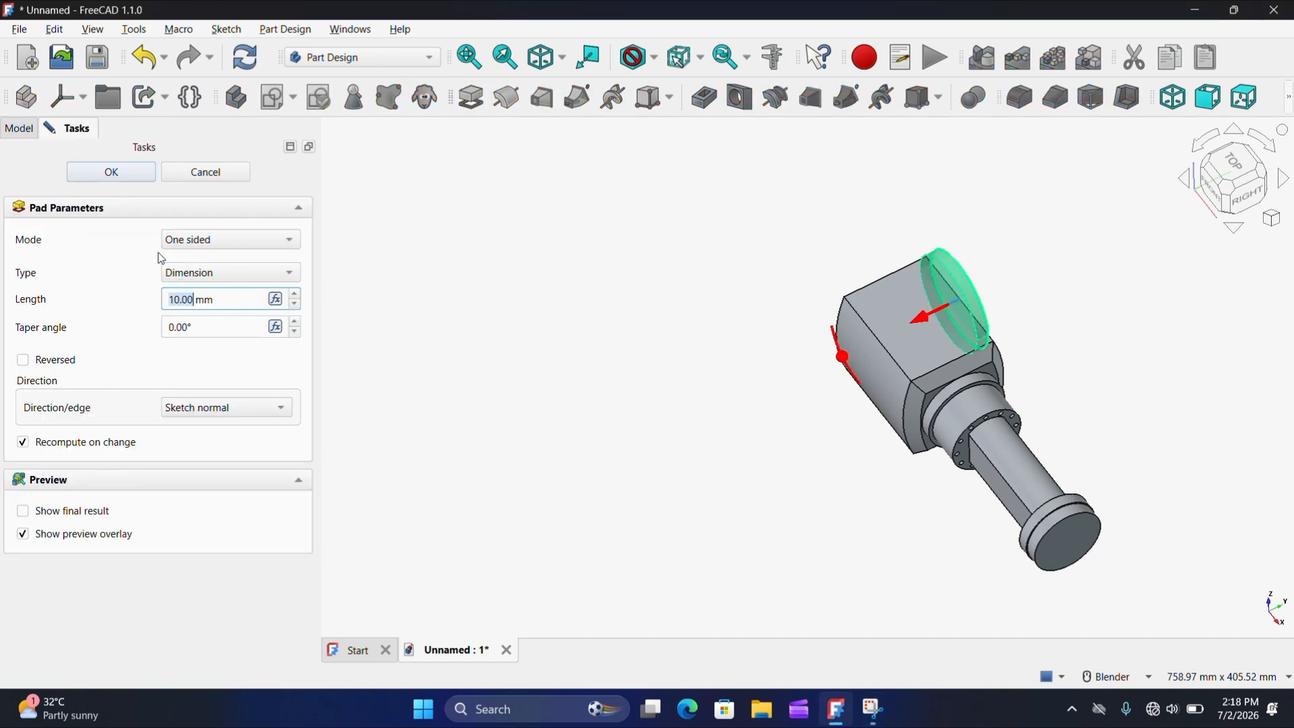
click(181, 241)
click(202, 282)
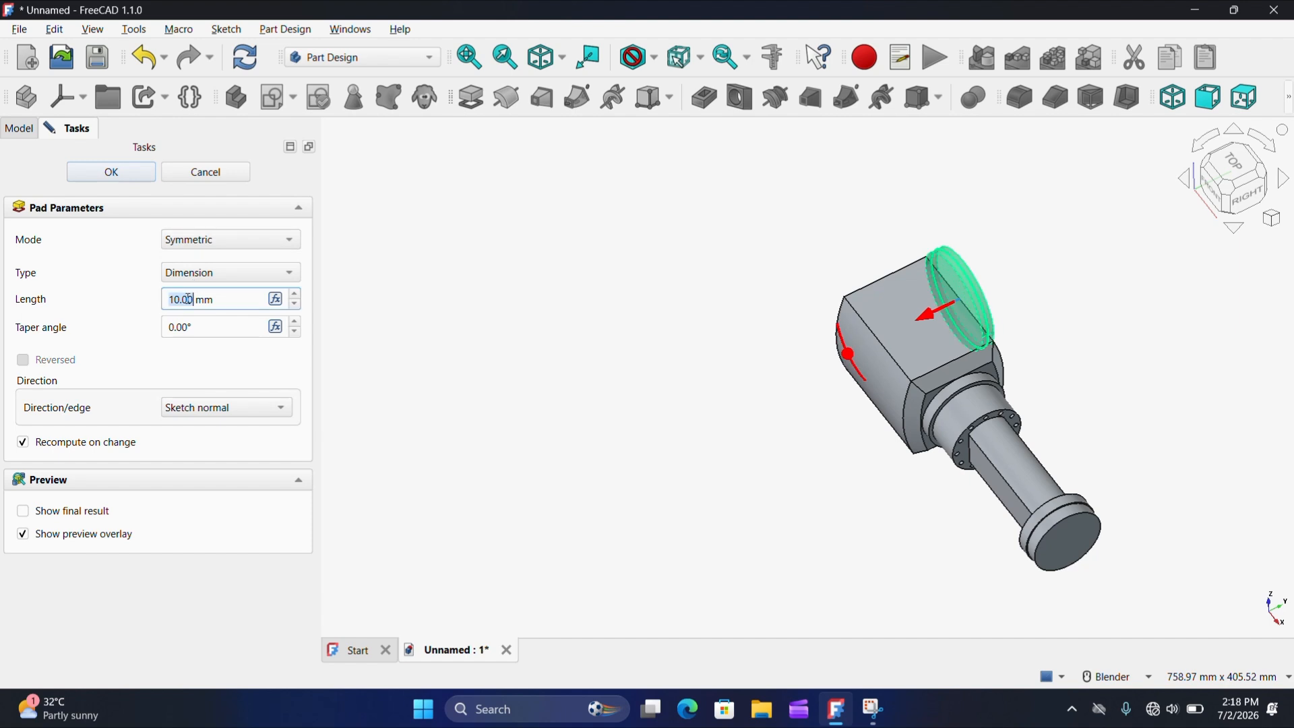
text(21)
middle_drag(842, 350, 972, 361)
click(111, 172)
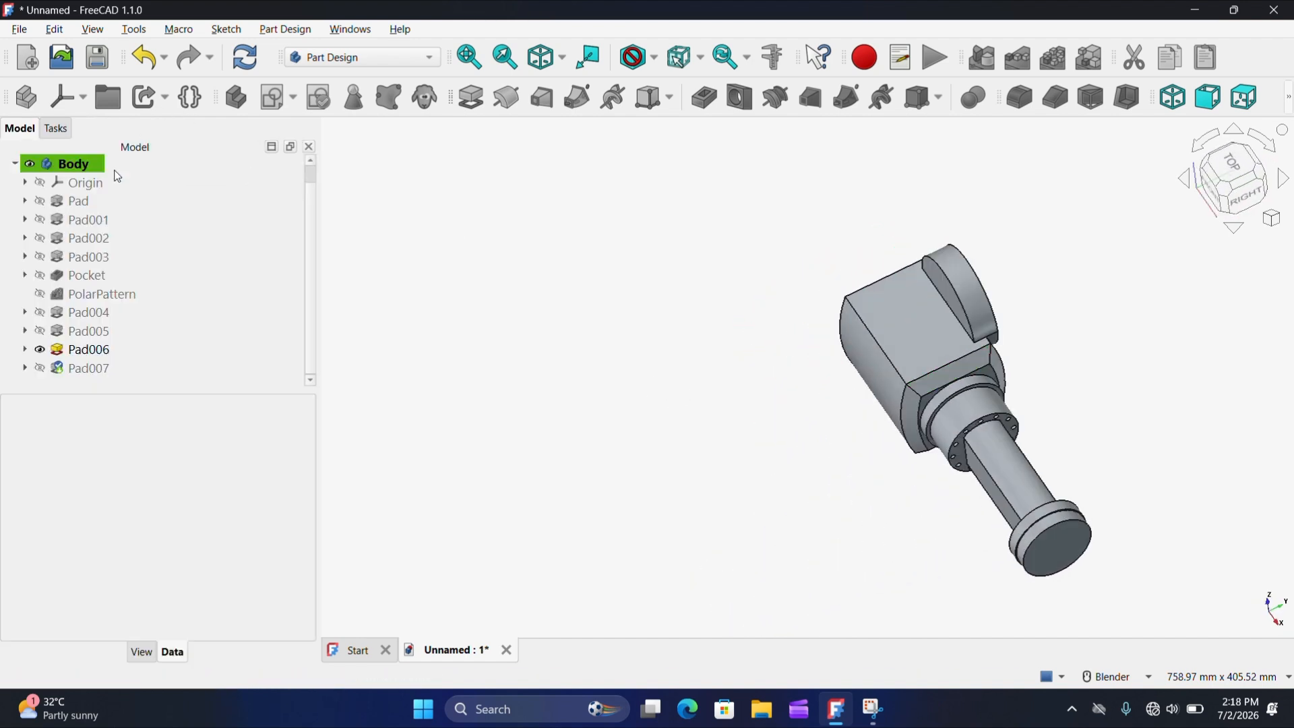
Step: Create a sketch on the round lug's flat outer face and turn the sketch view upside down
middle_drag(806, 375, 956, 378)
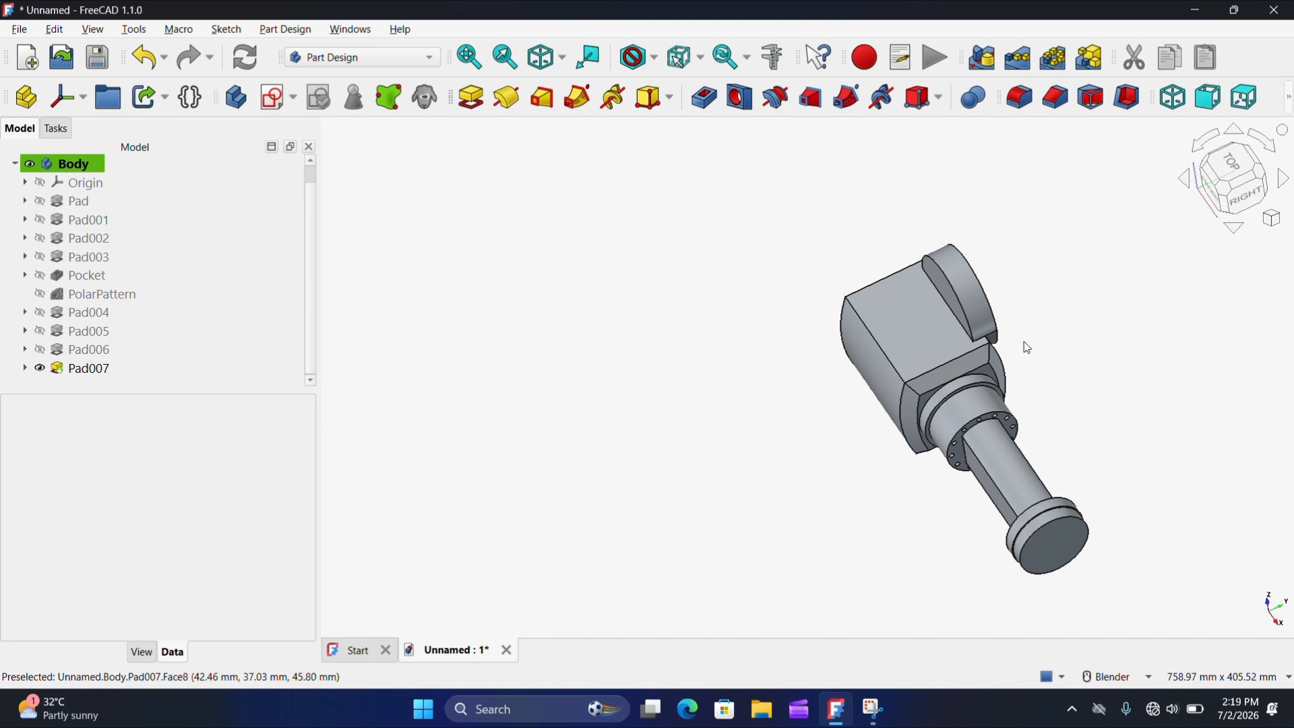
middle_drag(1025, 346, 857, 259)
click(856, 258)
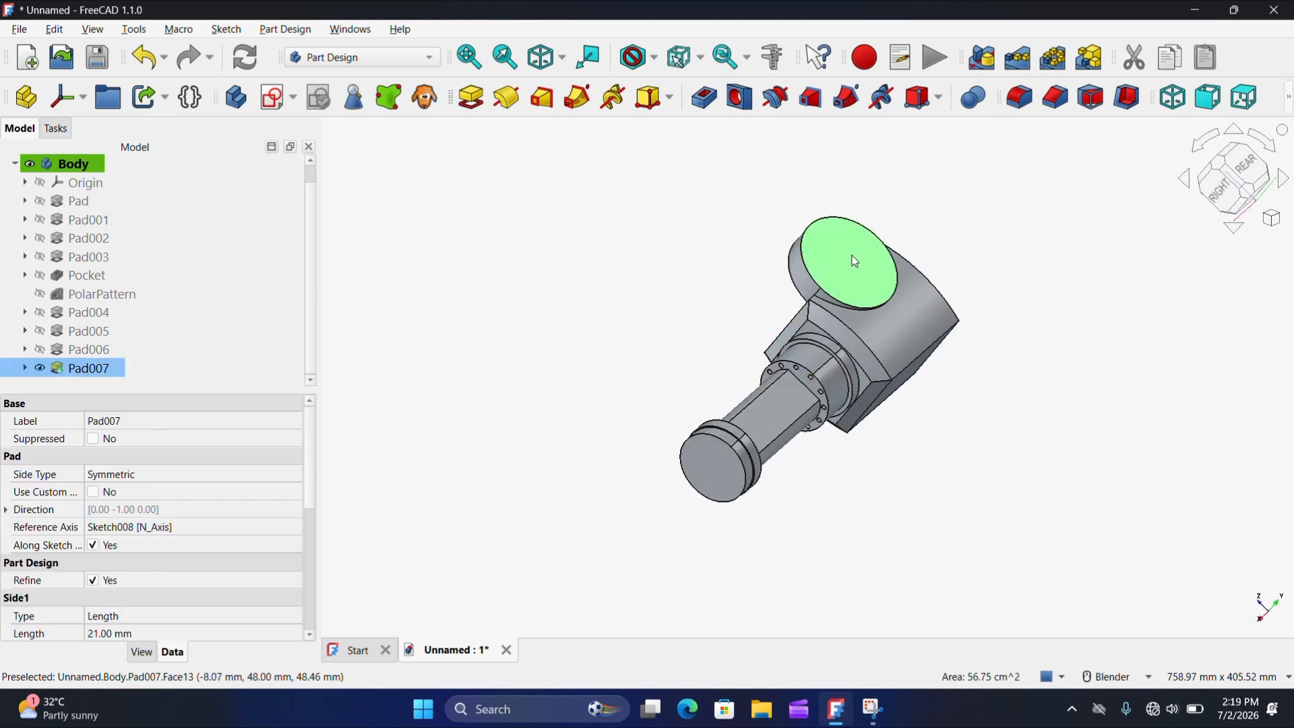
click(273, 99)
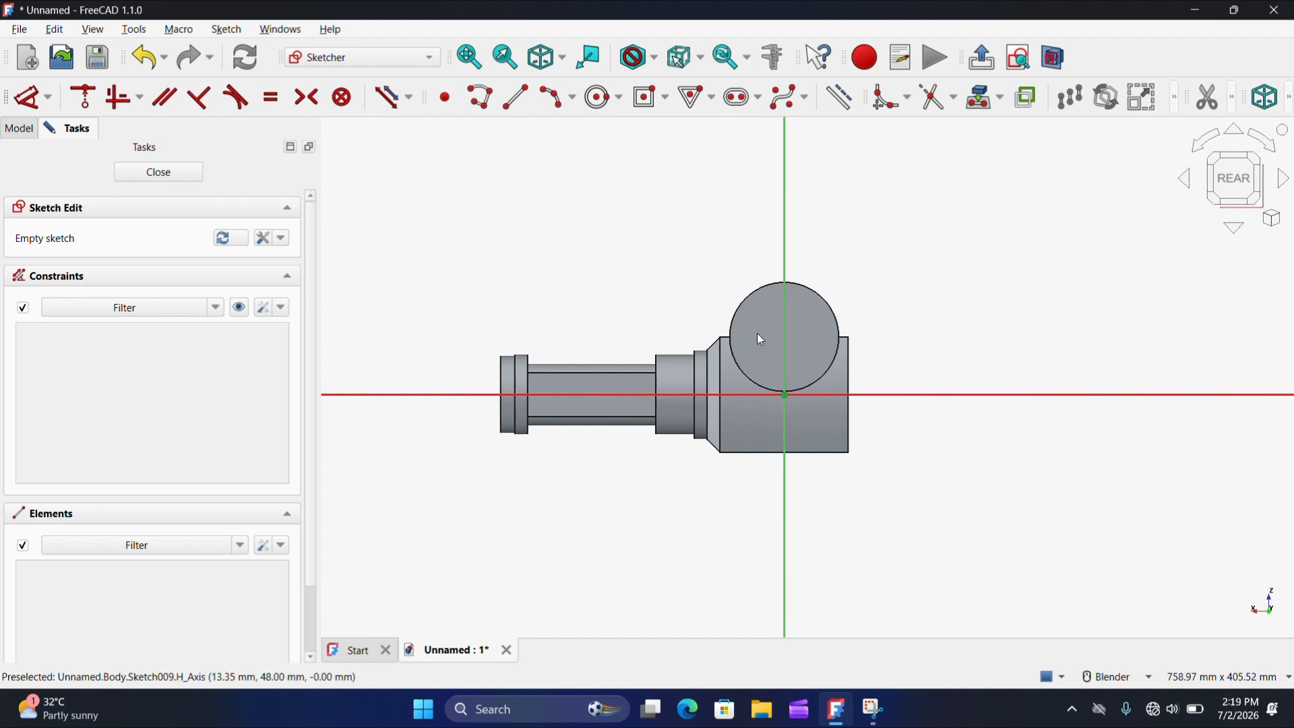
scroll(748, 337, up, 3)
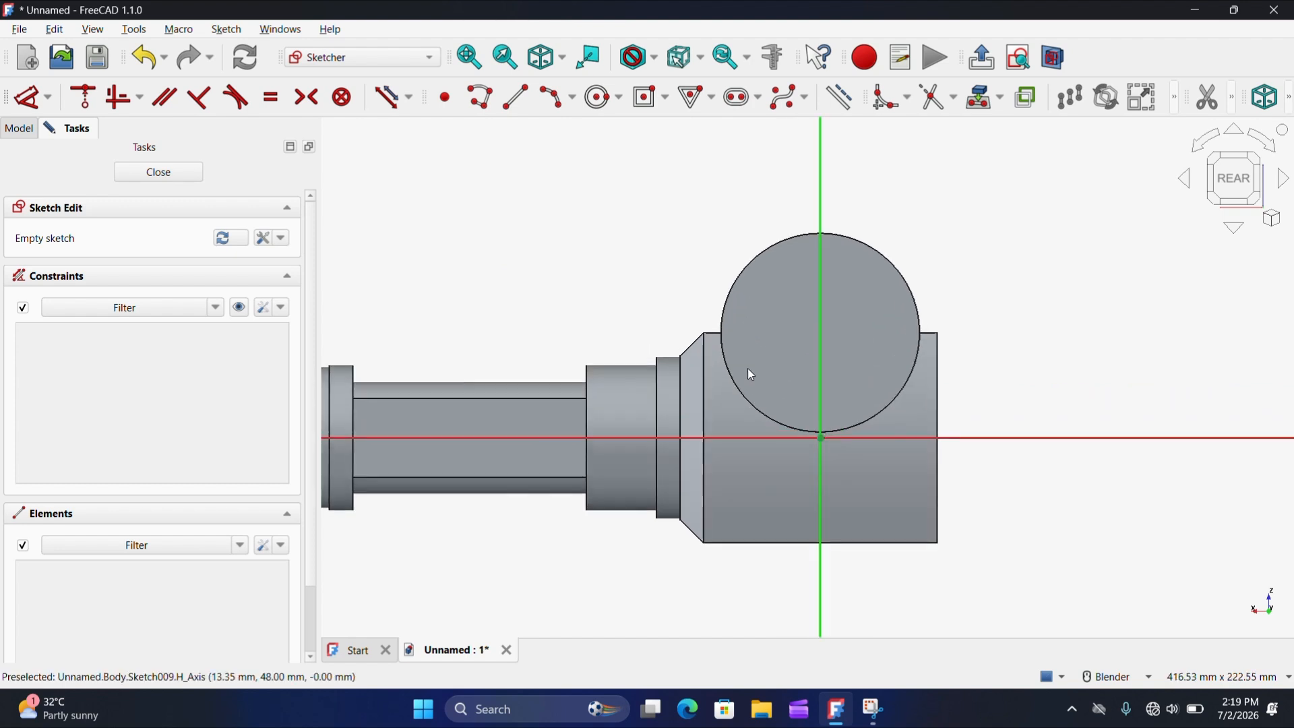
click(1203, 145)
click(1203, 144)
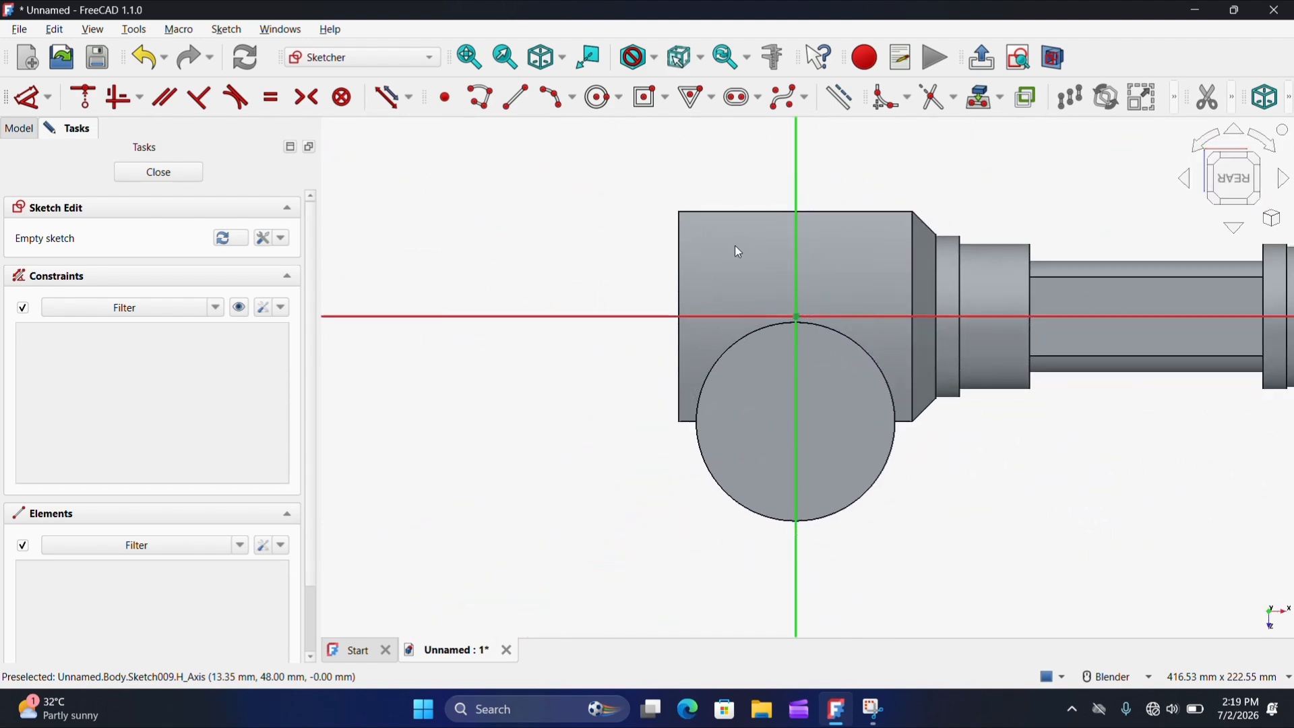
Step: Project the block's short top edge beside the lug and its opposite full-width top edge into the sketch as external geometry
scroll(742, 380, up, 3)
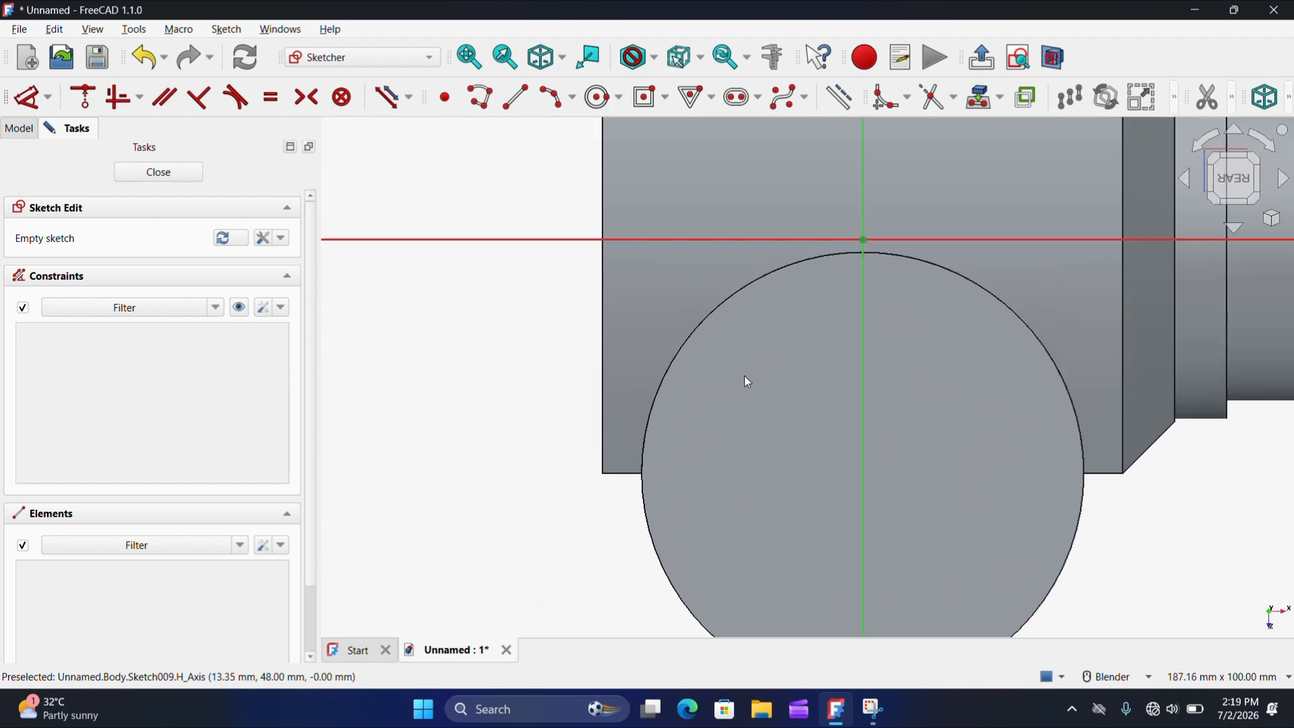
scroll(744, 375, down, 3)
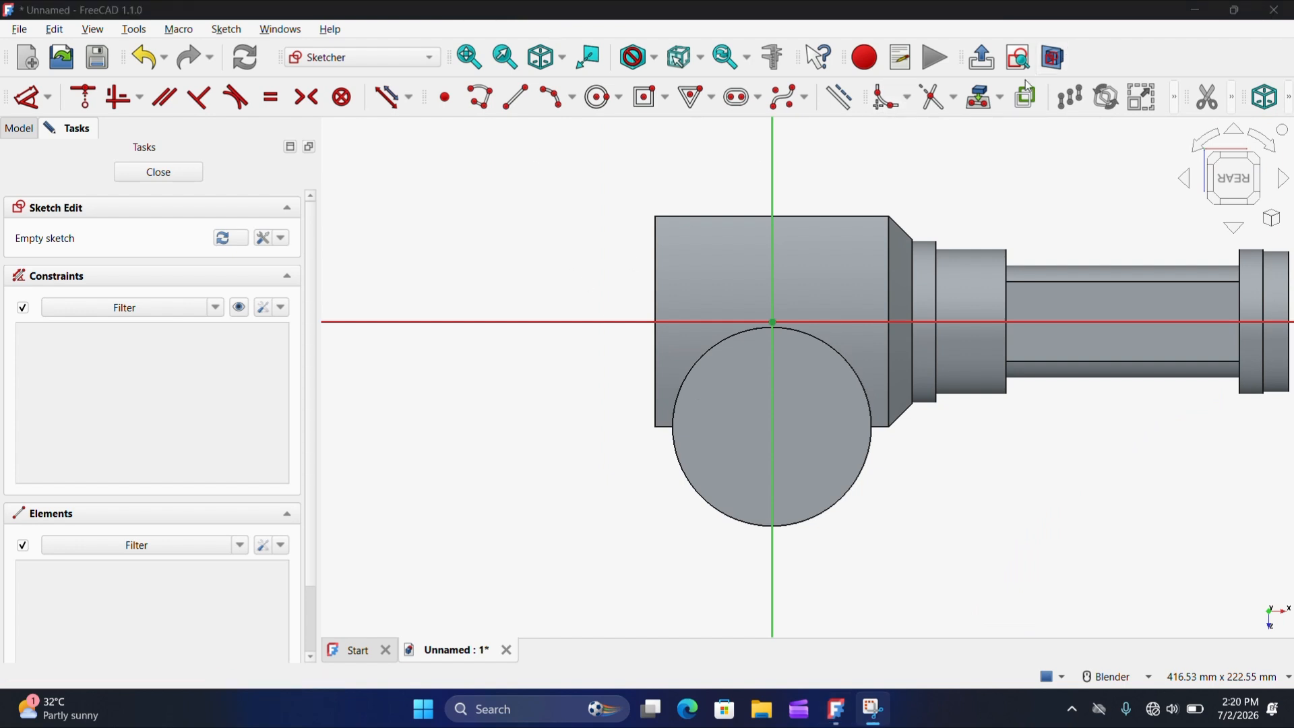
scroll(728, 472, up, 4)
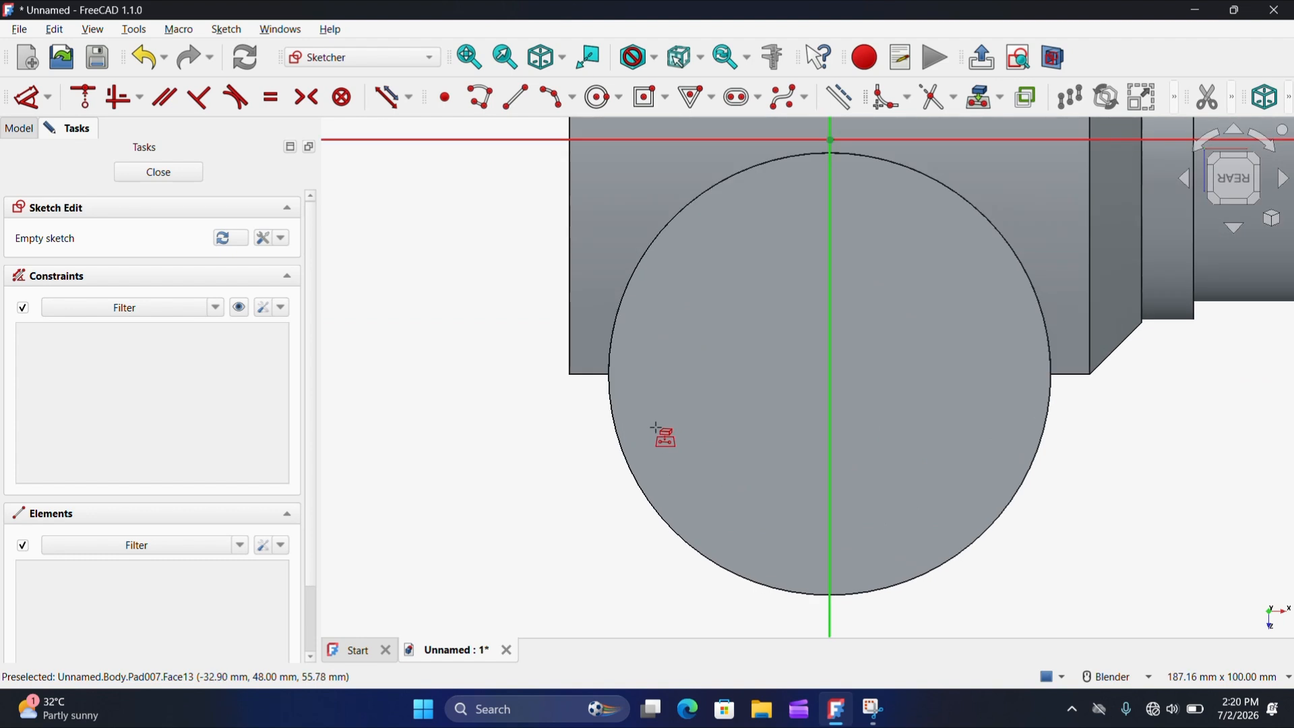
click(589, 380)
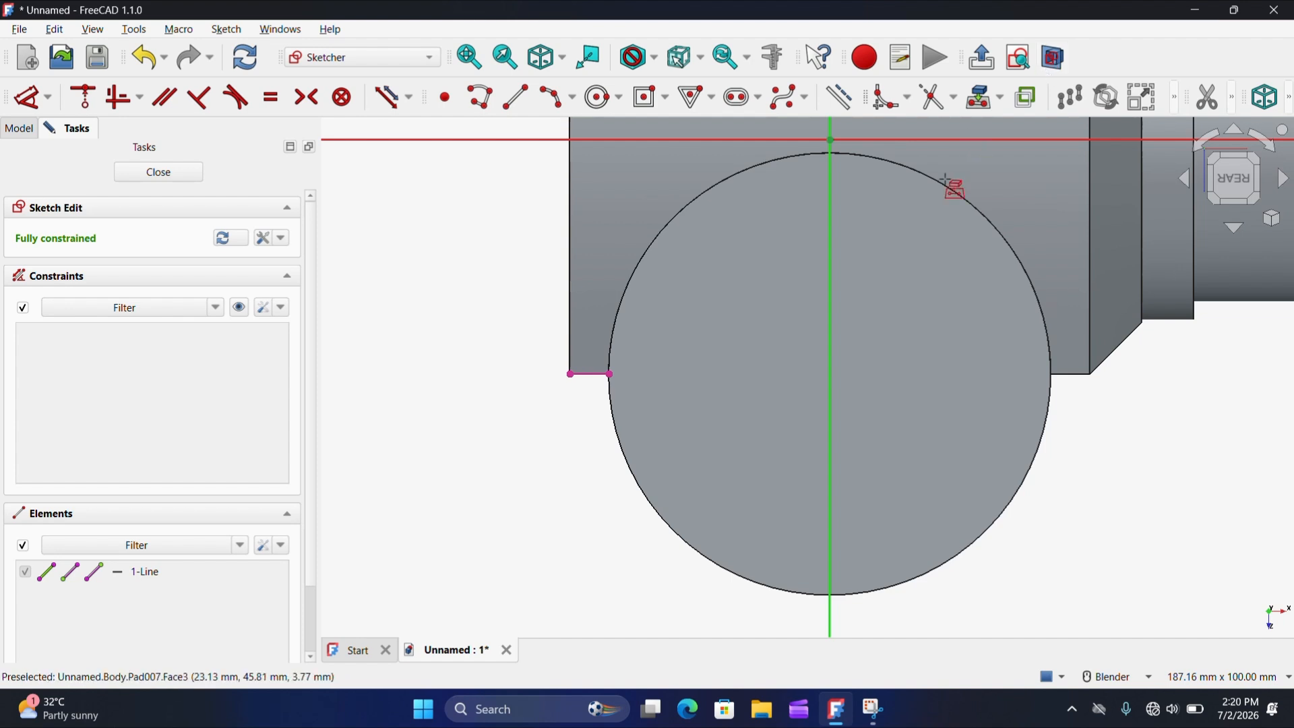
mouse_move(964, 346)
middle_down()
mouse_move(806, 372)
mouse_move(845, 317)
mouse_move(856, 248)
mouse_move(829, 279)
middle_up()
click(762, 199)
scroll(779, 280, down, 5)
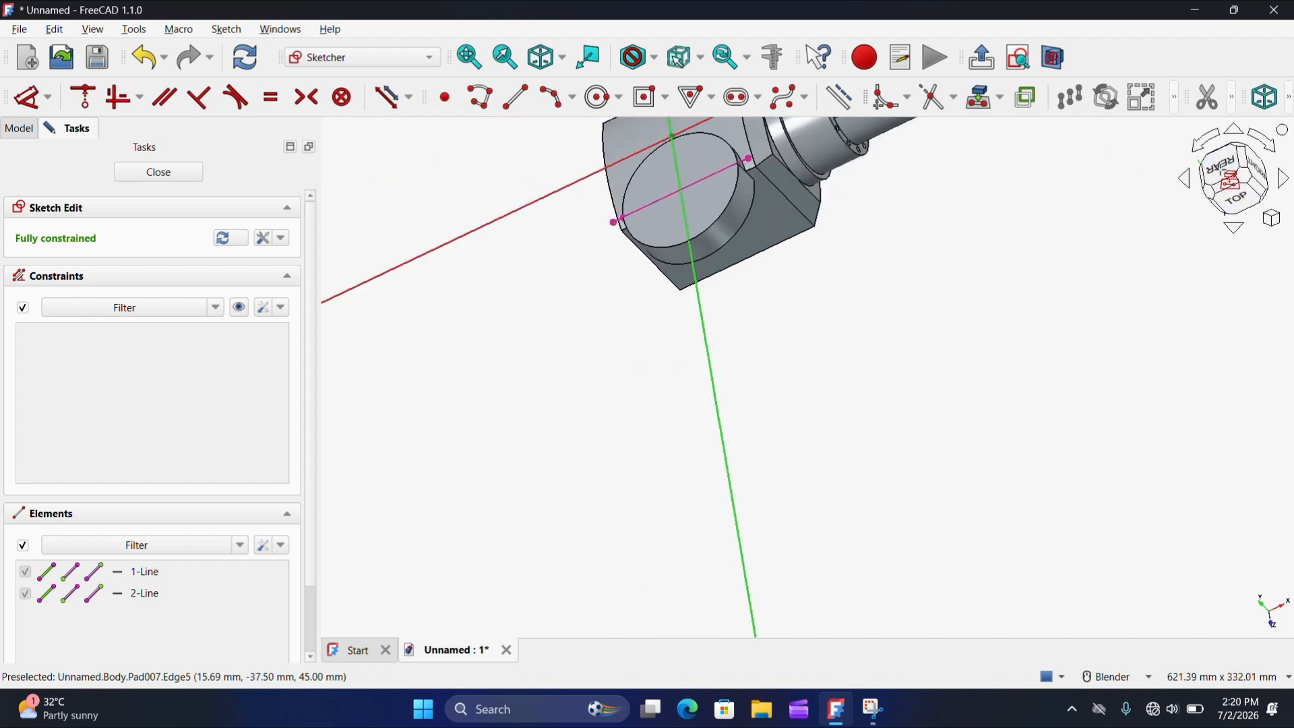
Step: Return to the rear view and toggle both projected edge lines to construction geometry
click(1220, 166)
scroll(929, 294, down, 3)
right_click(782, 214)
drag(784, 219, 1085, 487)
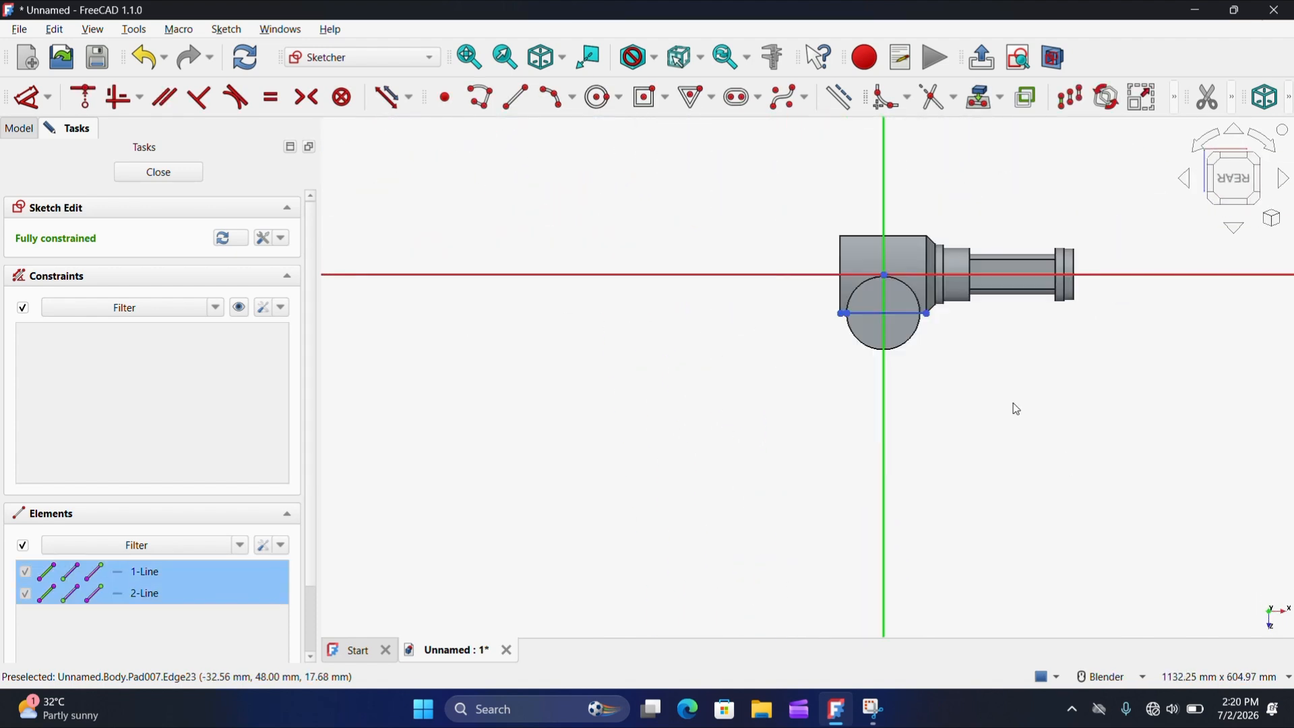
click(839, 97)
scroll(959, 341, up, 3)
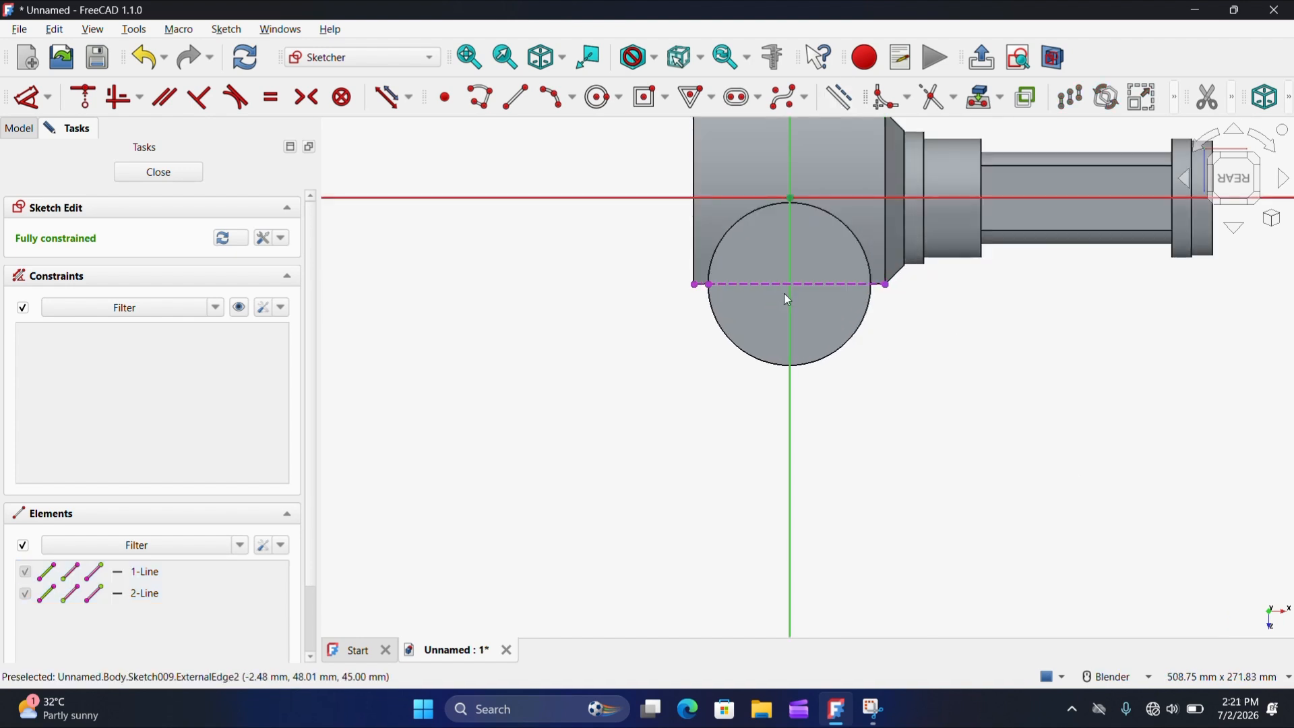
scroll(785, 297, up, 3)
scroll(809, 276, up, 2)
scroll(797, 352, down, 4)
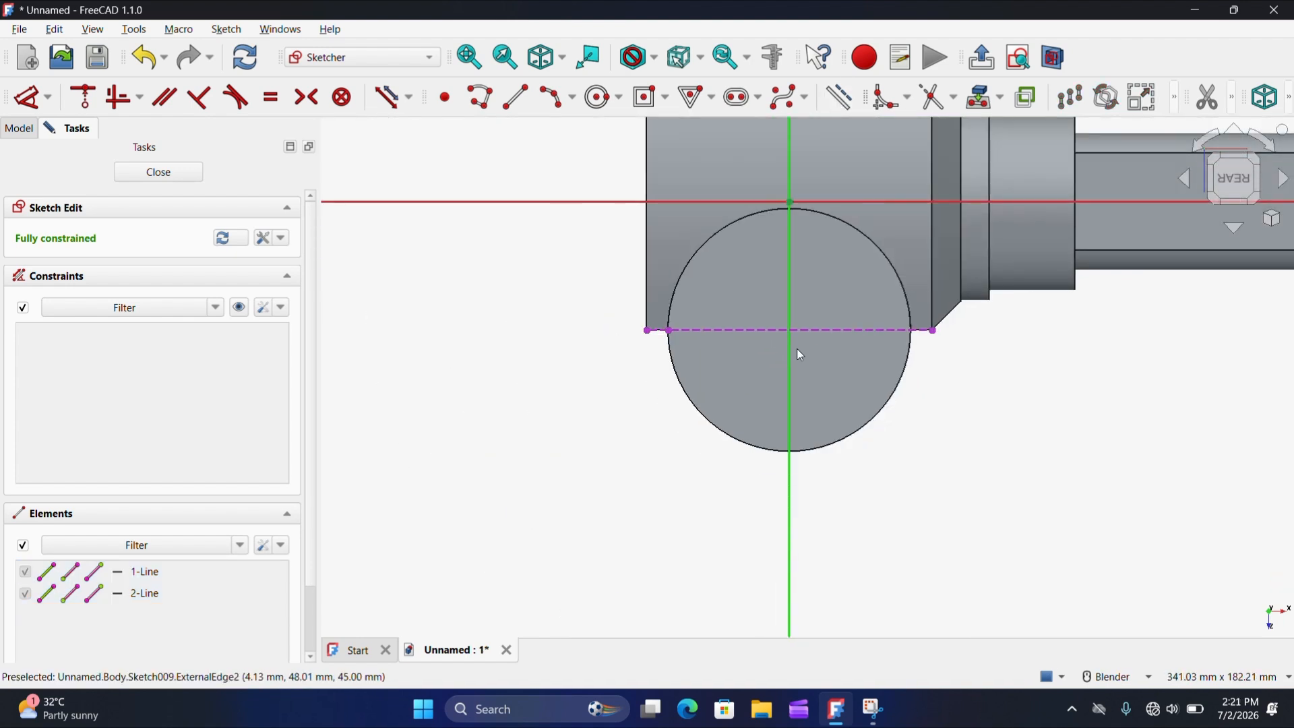
Step: Draw two vertical lines about 25 mm long from the projected block edge toward the lug's outer rim, one on each side of the vertical axis
scroll(796, 352, up, 1)
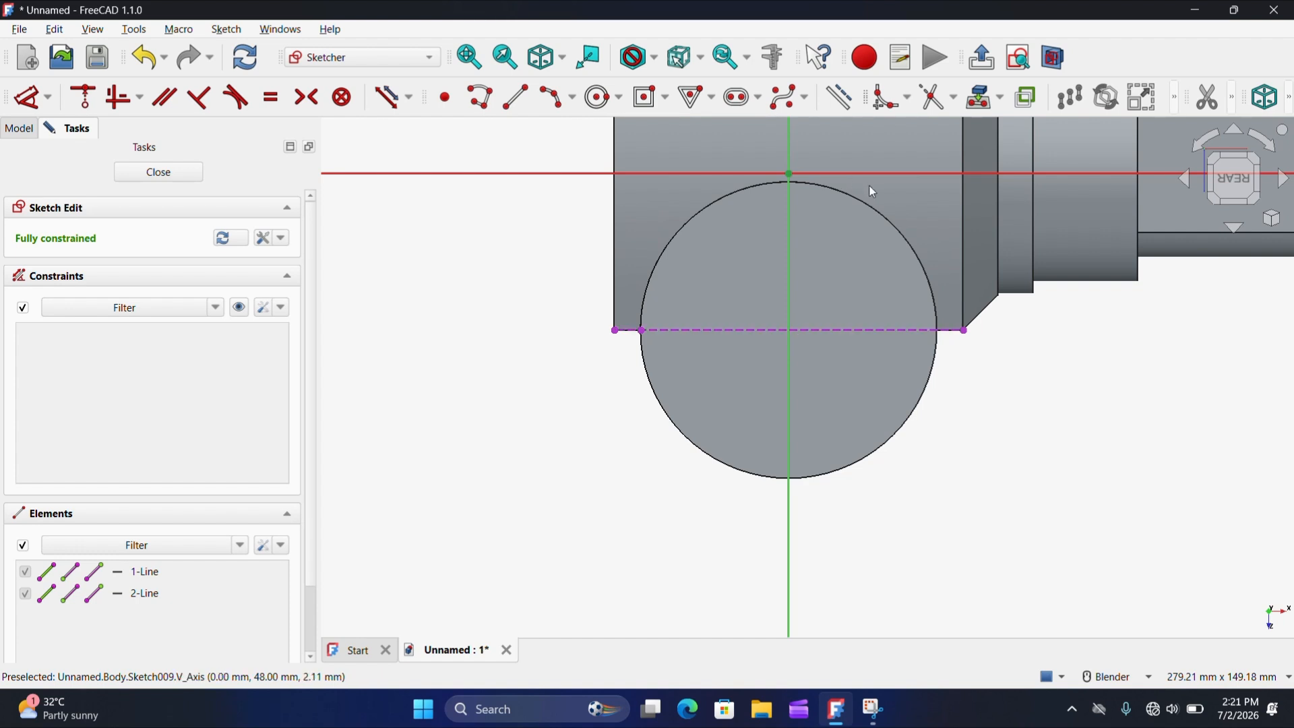
click(523, 103)
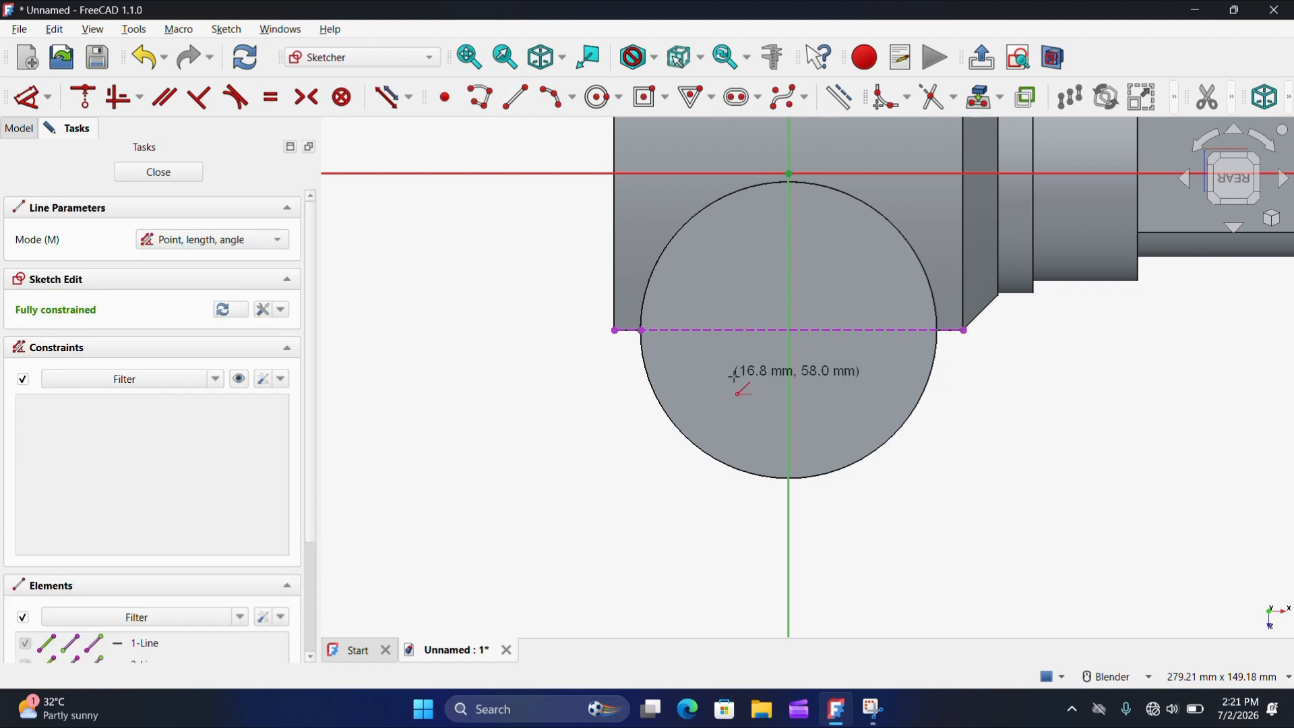
click(727, 331)
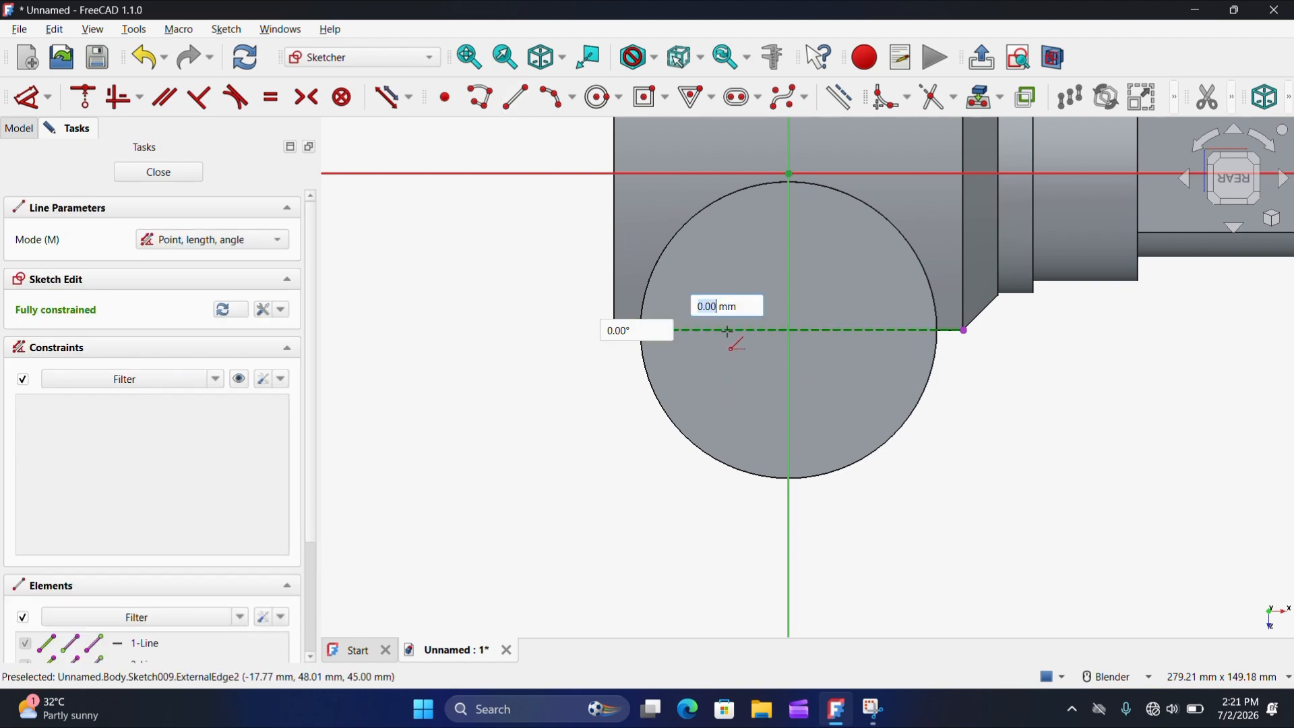
click(727, 420)
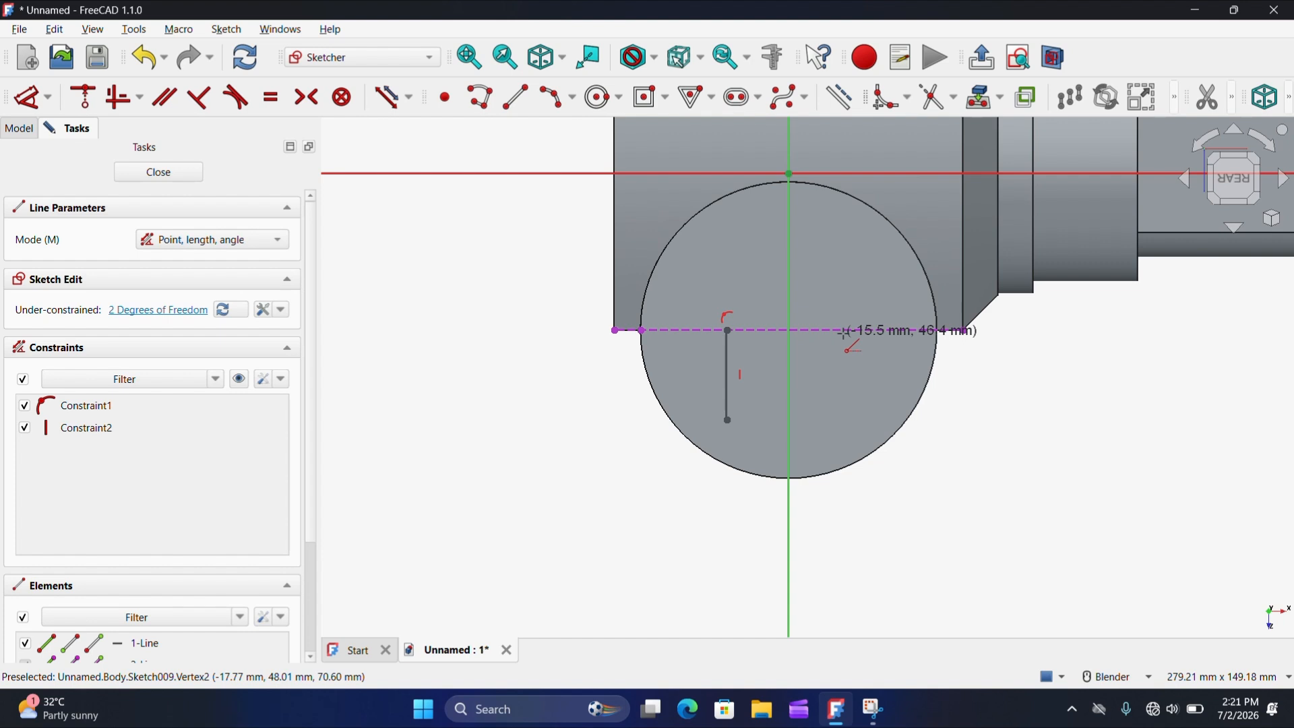
click(844, 331)
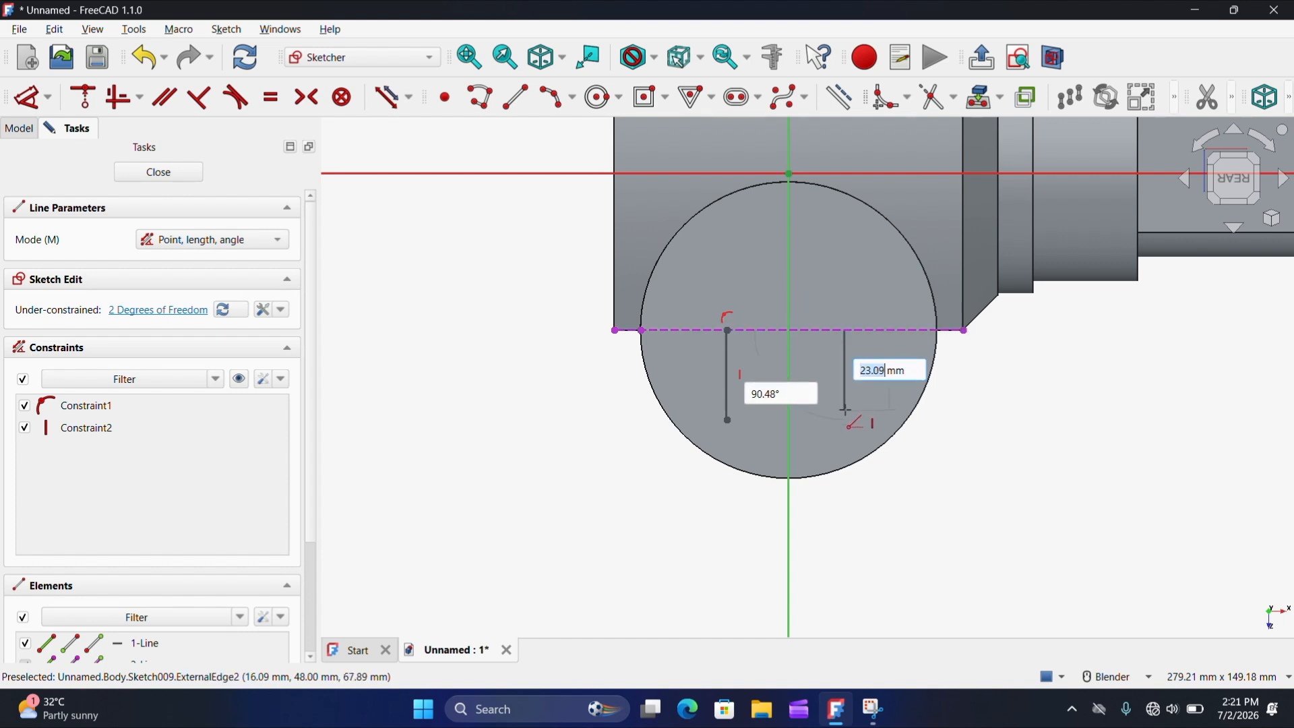
click(844, 418)
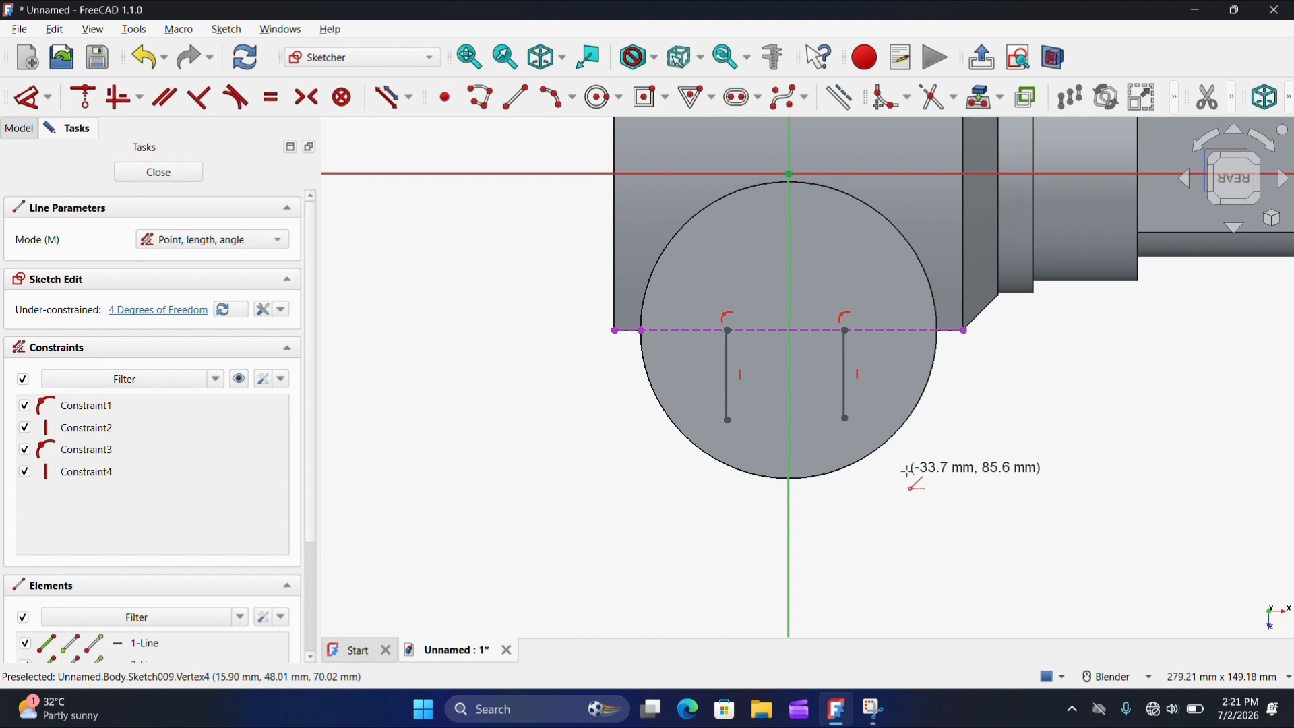
right_click(907, 470)
Step: Constrain the endpoints of both vertical lines on the projected edge to 20 mm from the vertical axis
scroll(722, 324, up, 3)
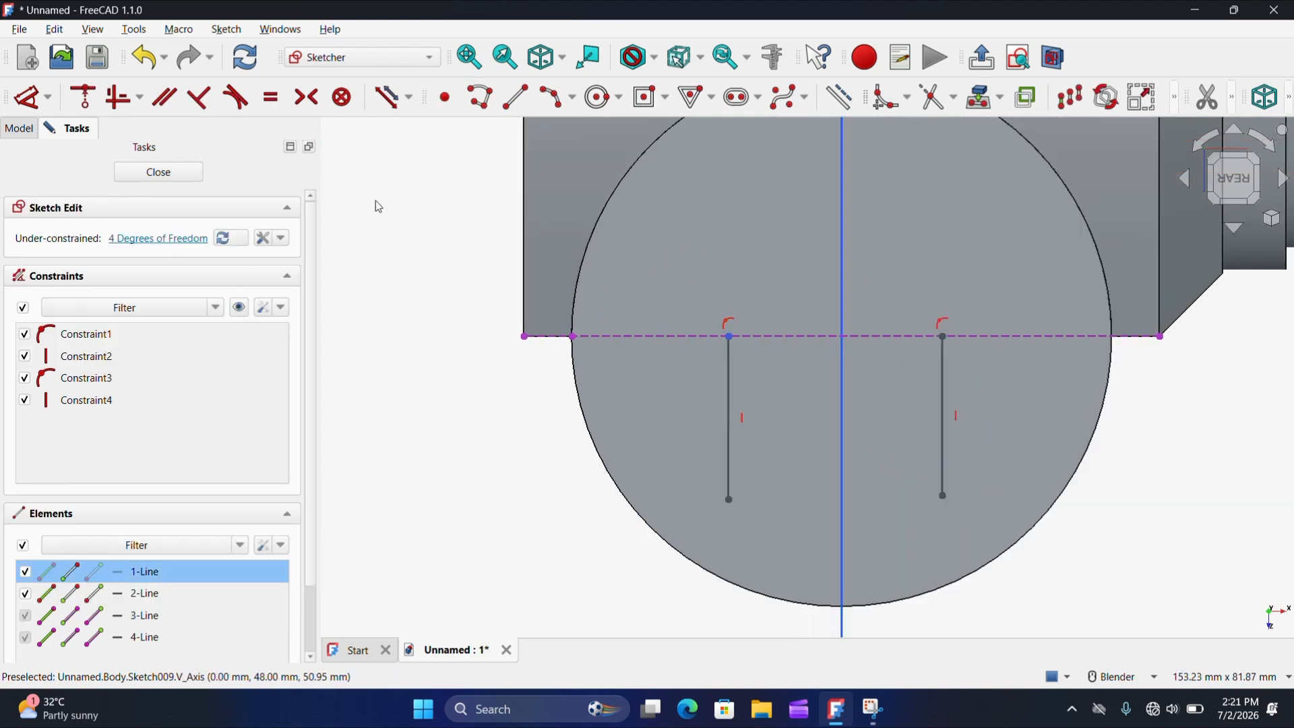
click(29, 97)
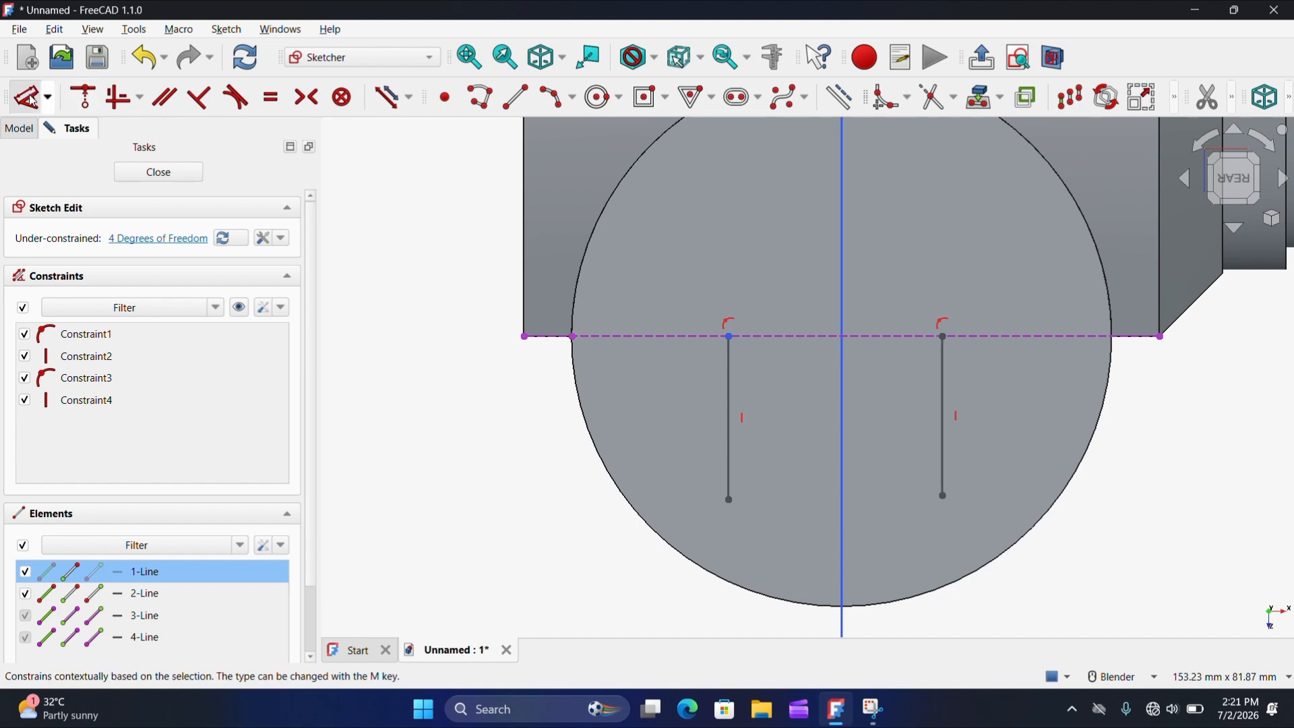
click(722, 251)
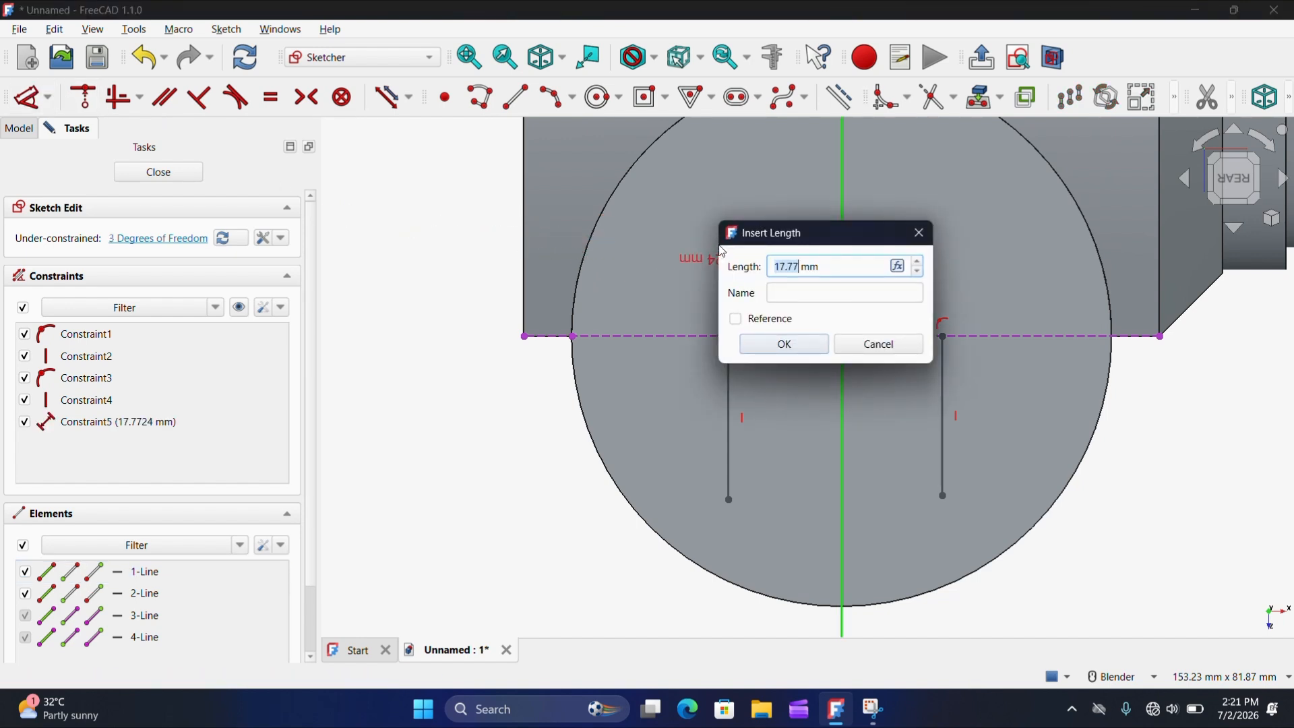
click(783, 344)
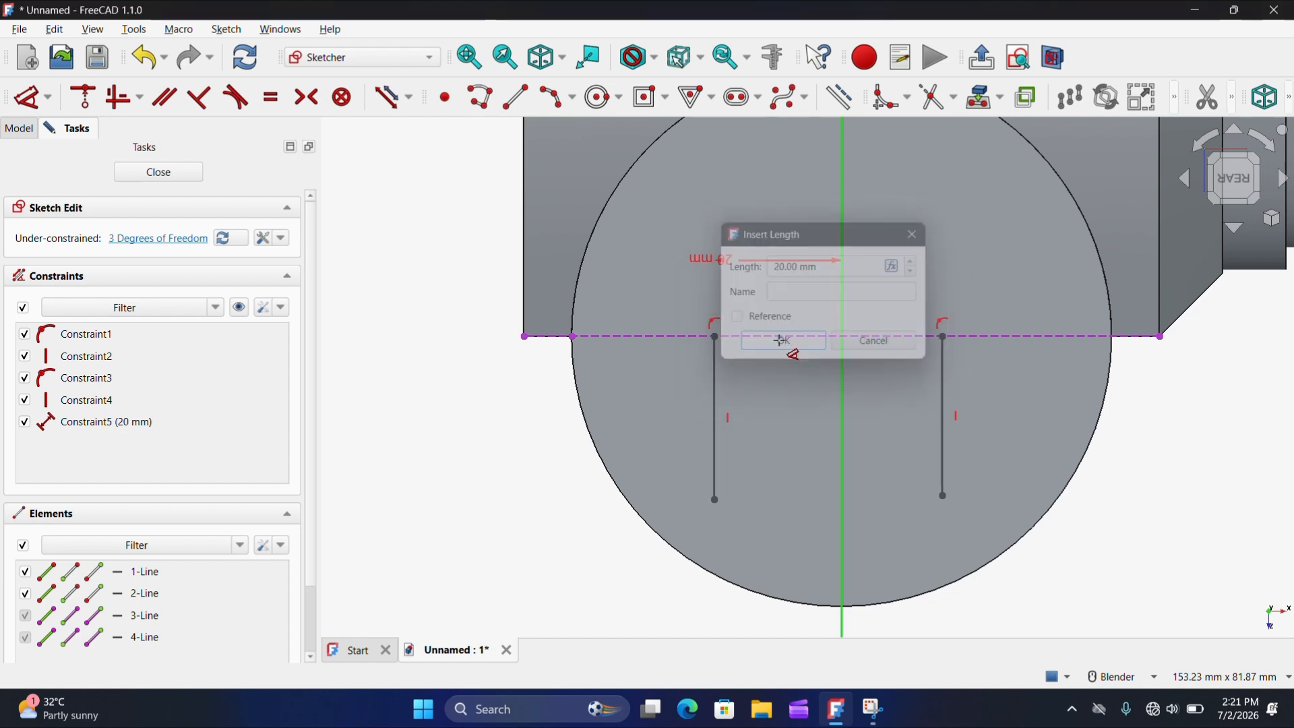
click(954, 334)
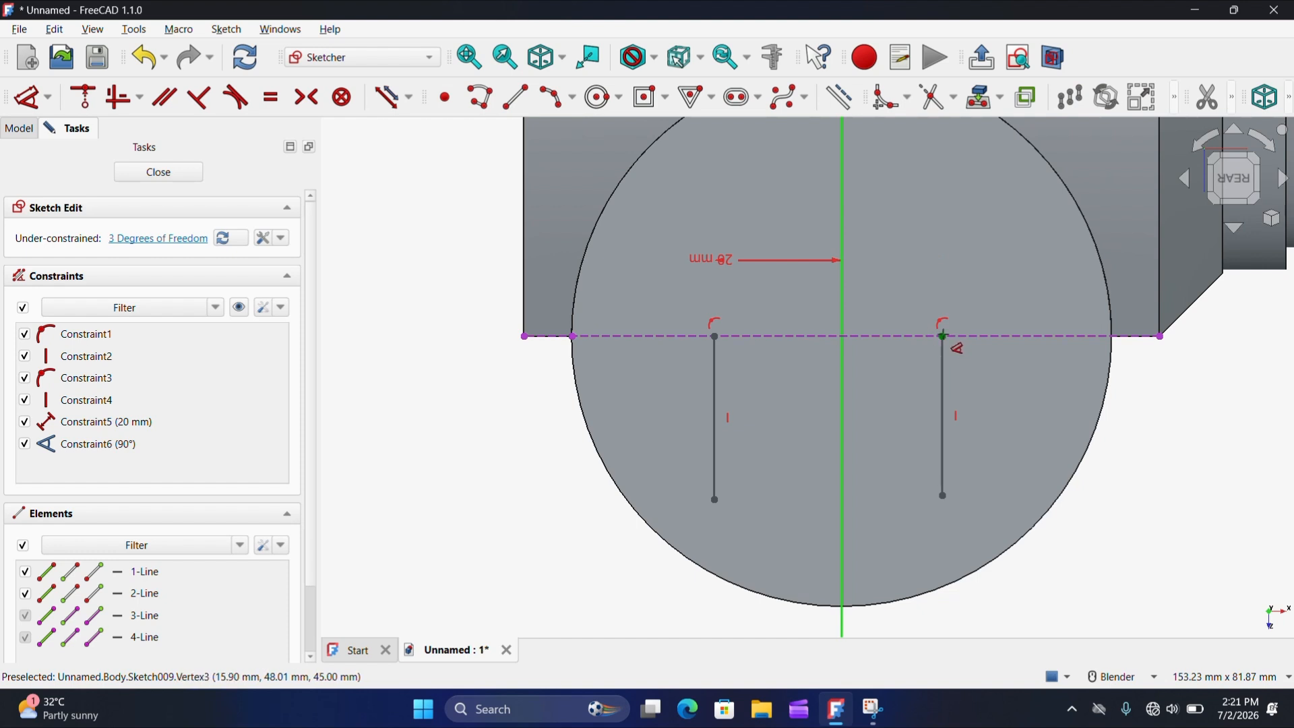
click(944, 336)
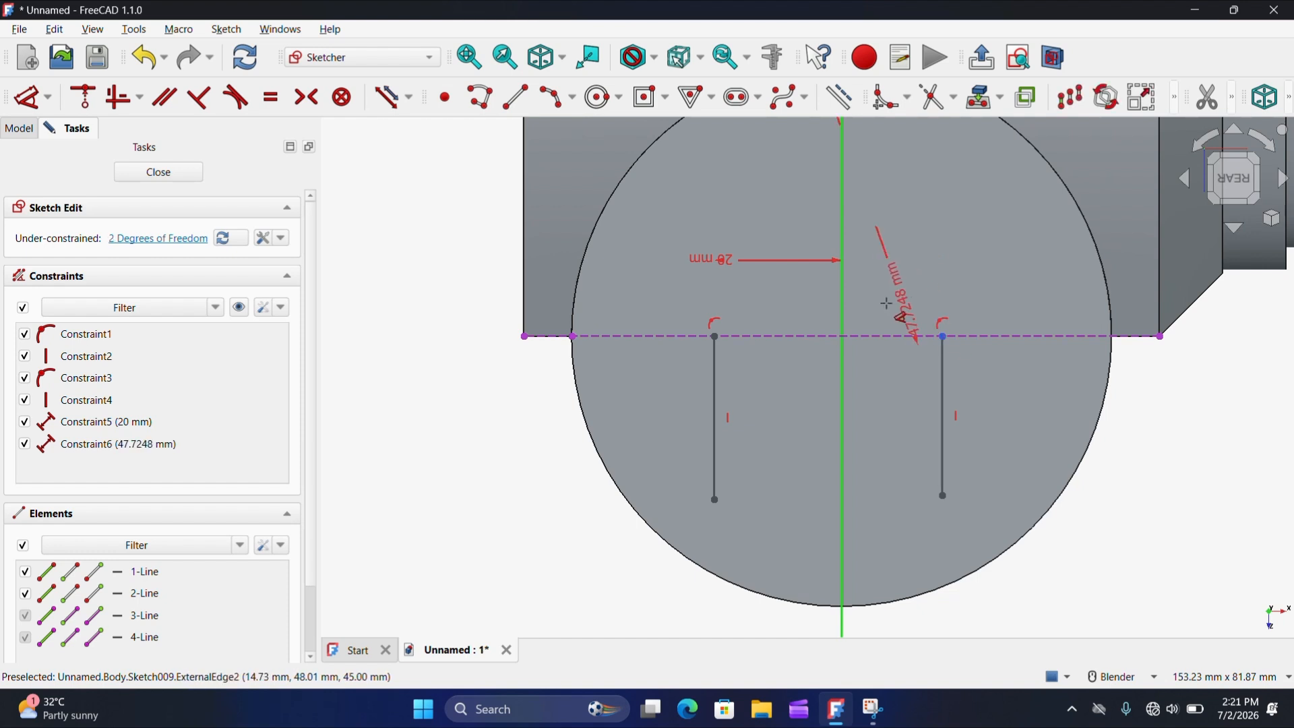
click(844, 304)
click(902, 278)
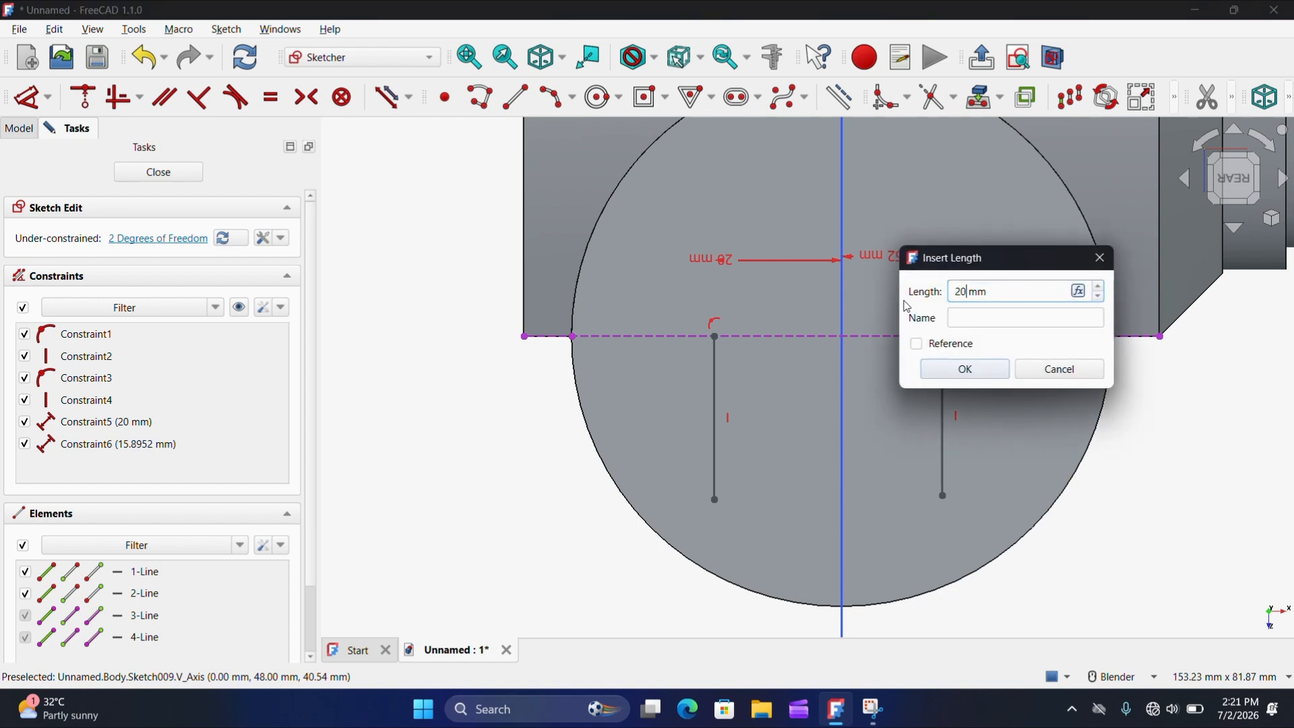
click(959, 370)
scroll(786, 352, down, 3)
scroll(802, 390, up, 2)
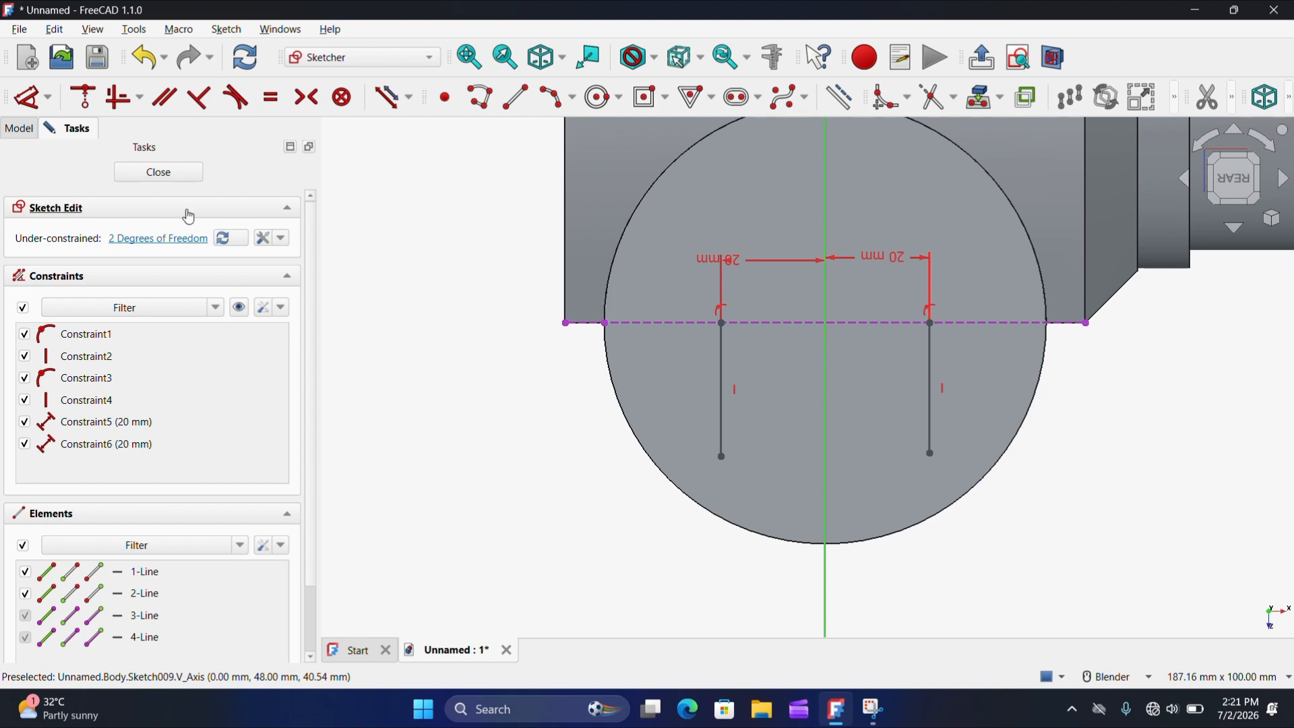
Step: Dimension both vertical lines to a length of 30 mm
click(27, 98)
click(720, 412)
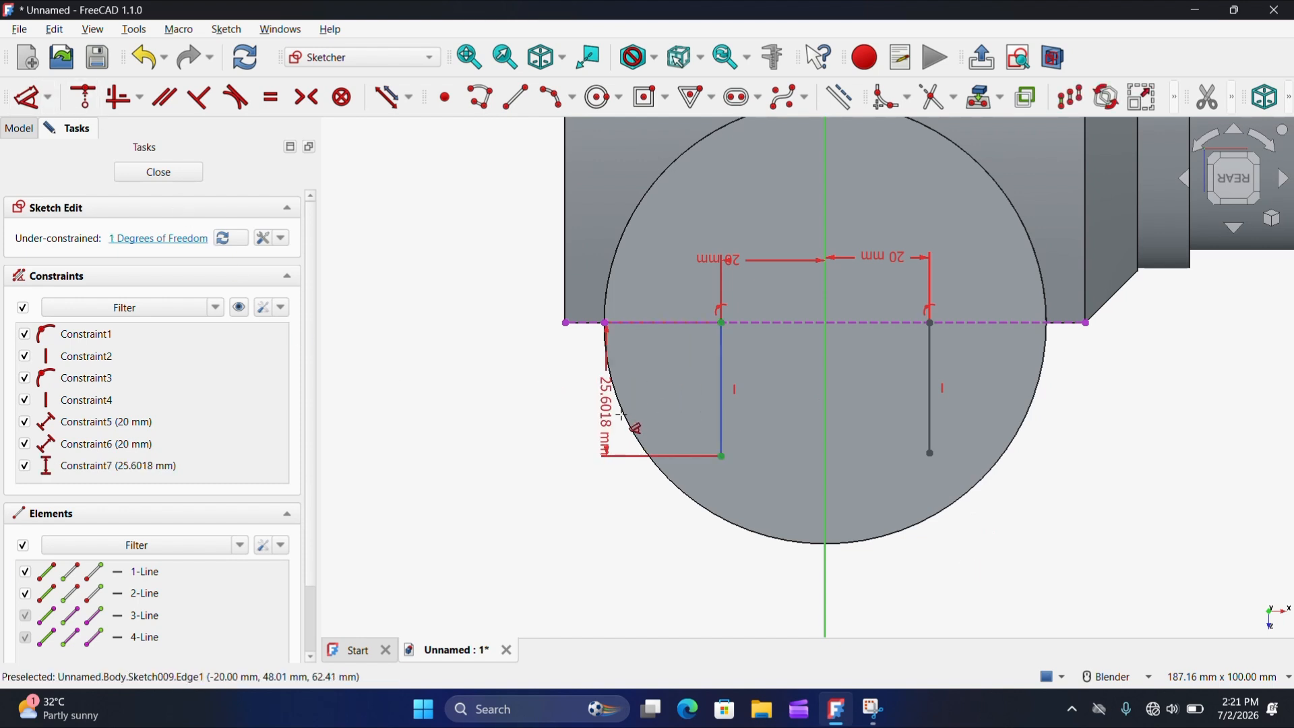
click(536, 415)
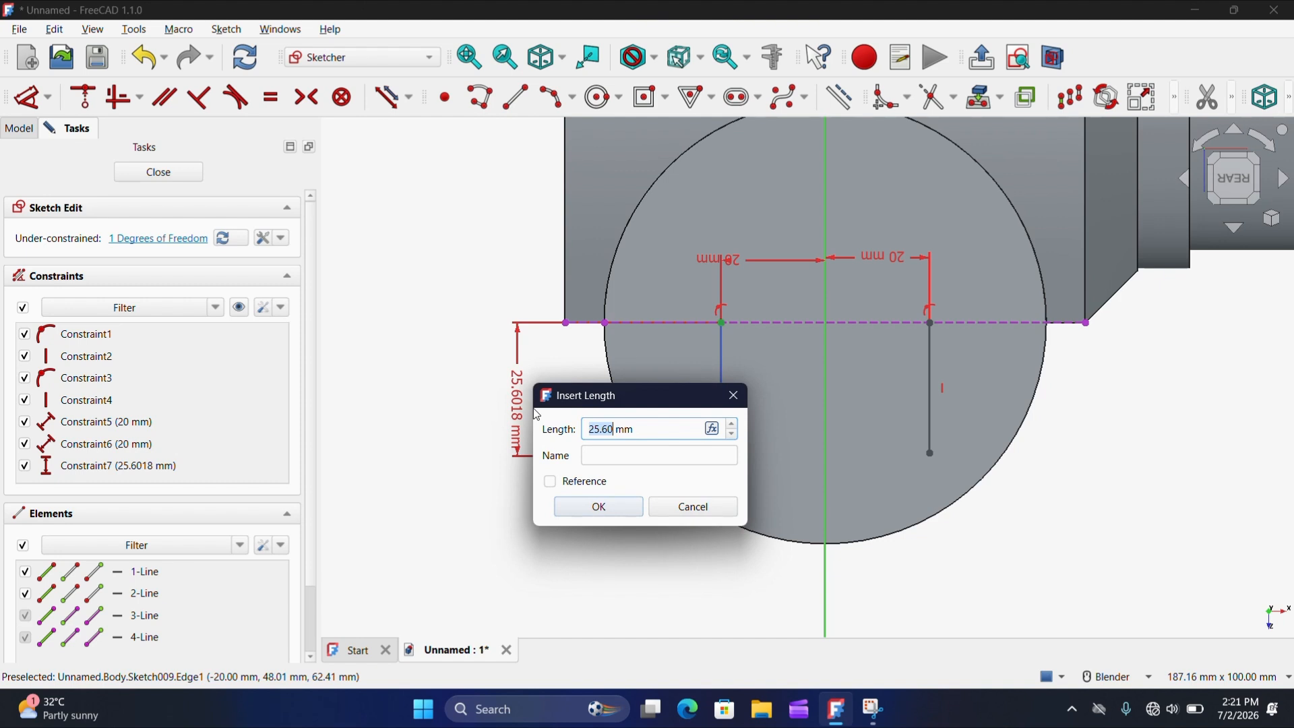
text(30)
click(623, 512)
click(933, 412)
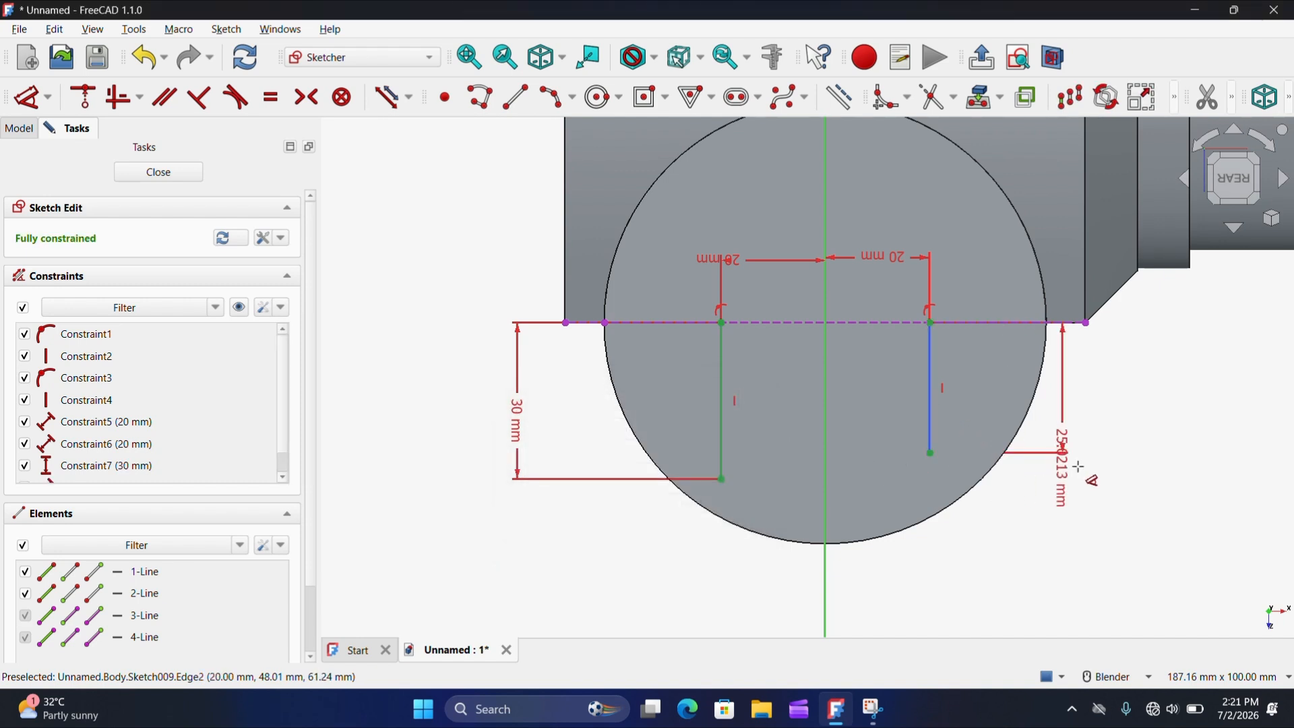
click(1081, 467)
text(30.00)
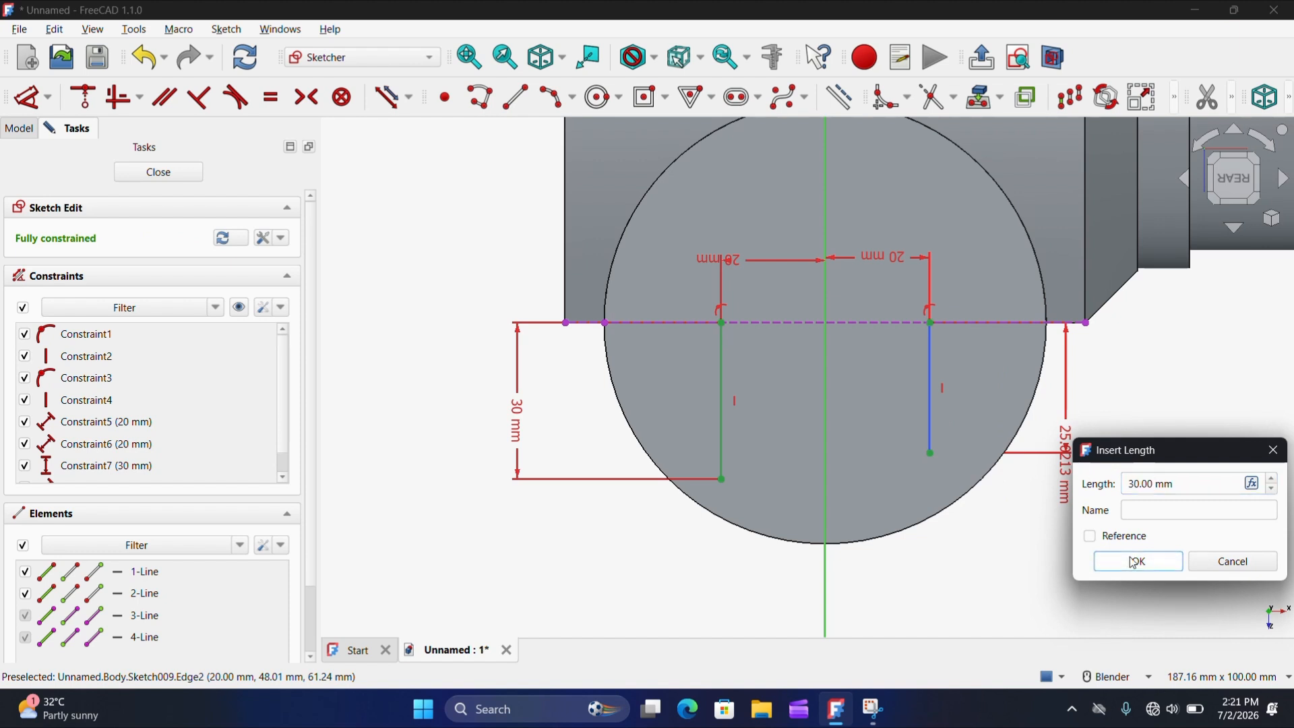
click(1134, 563)
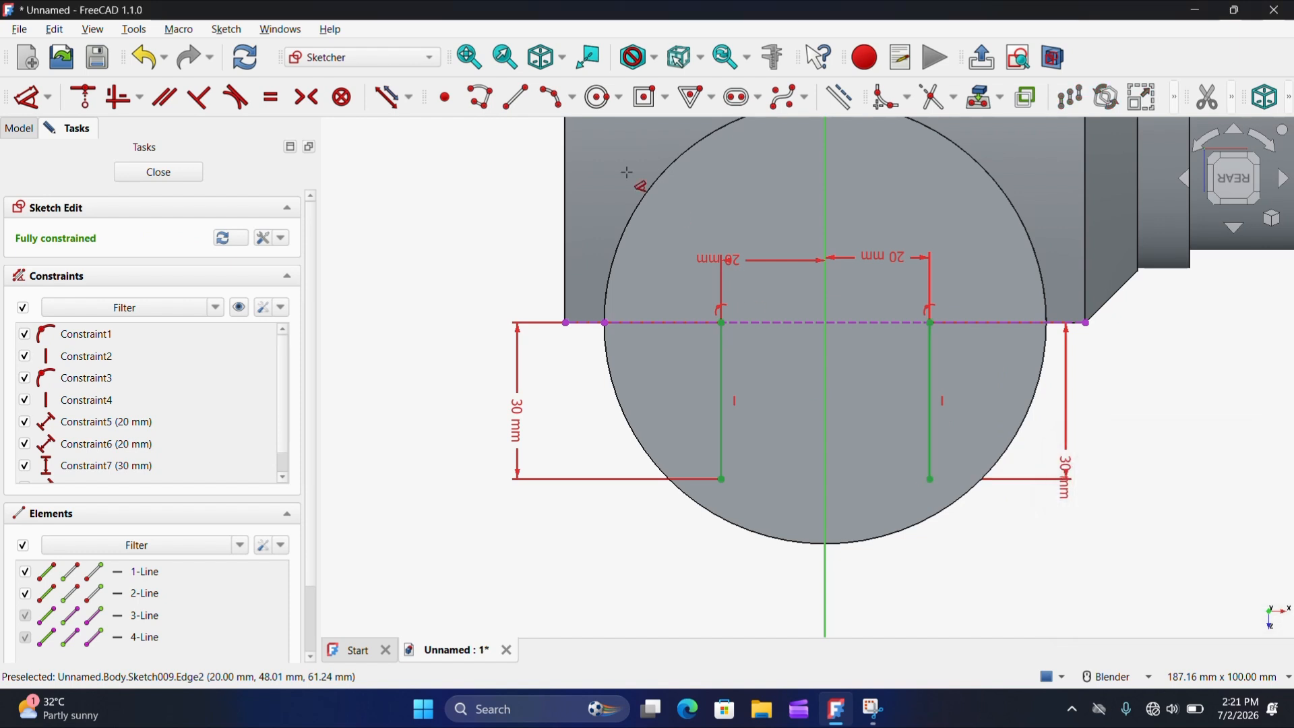
click(554, 98)
click(722, 479)
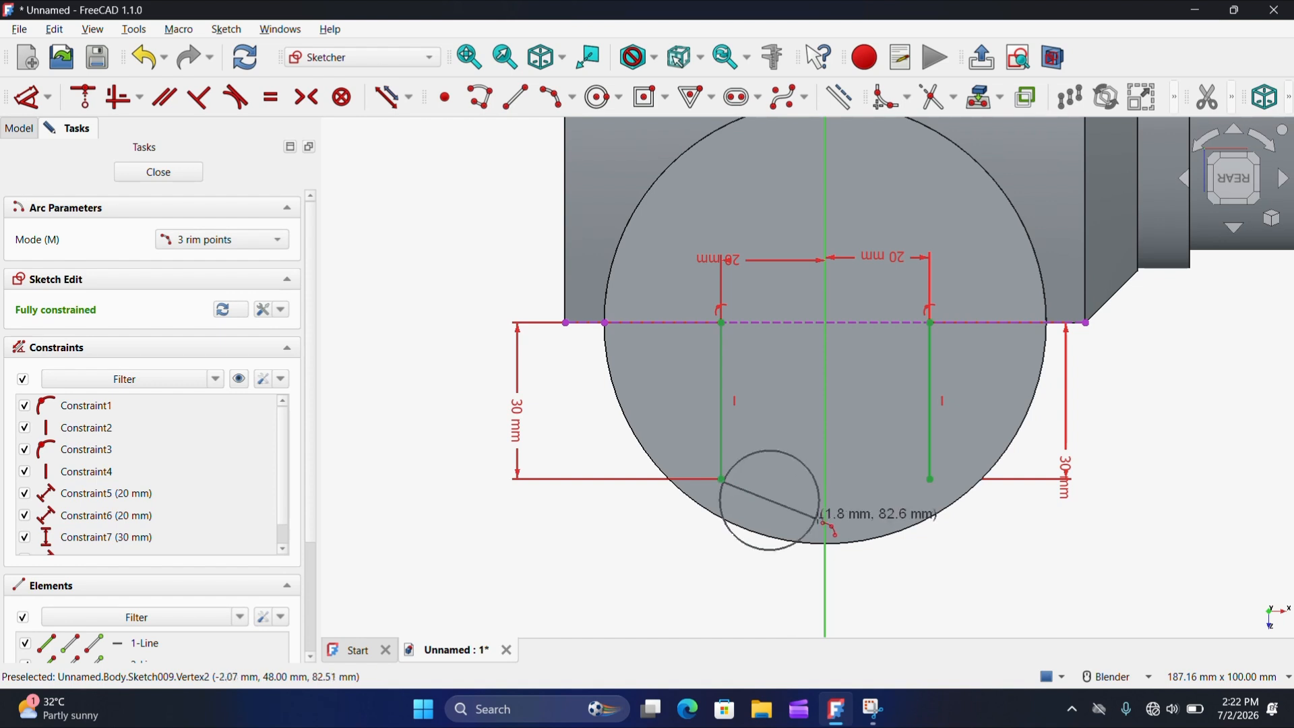
click(888, 520)
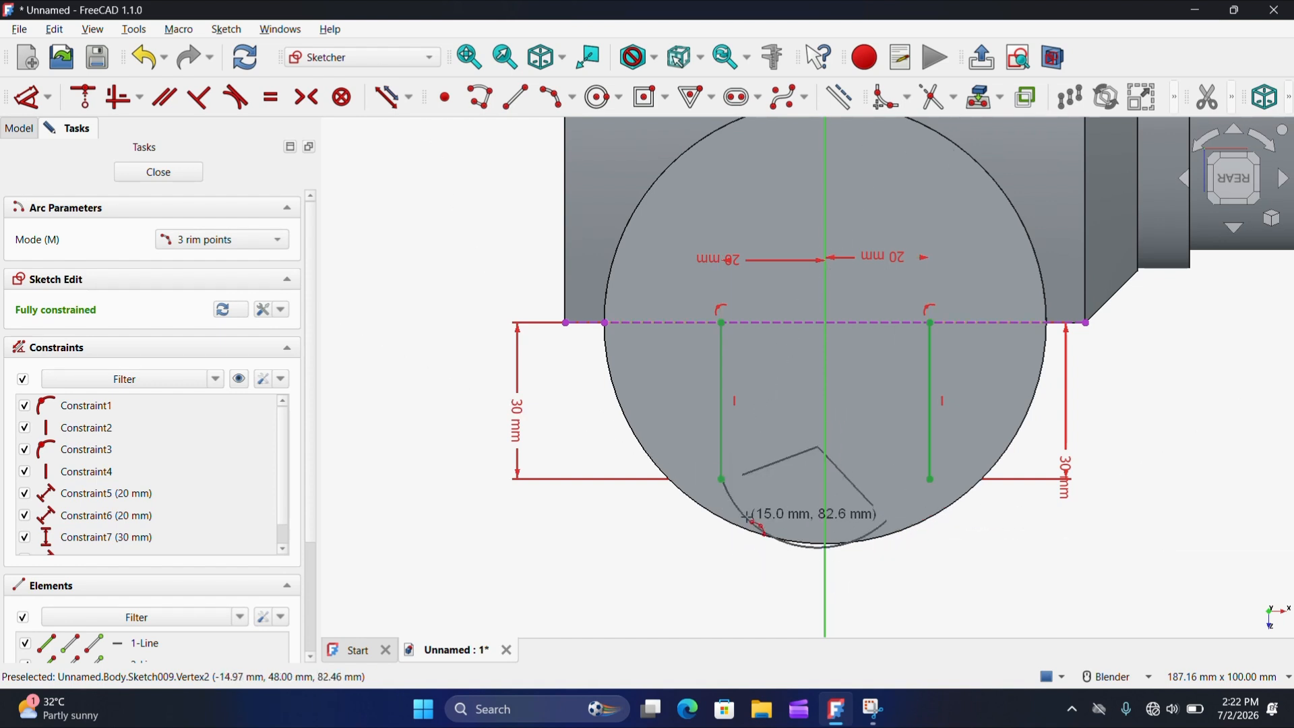
key(Escape)
Step: Draw a three-point arc of about 35.6 mm radius joining the free ends of both vertical lines, bulging toward the lug's rim
click(721, 479)
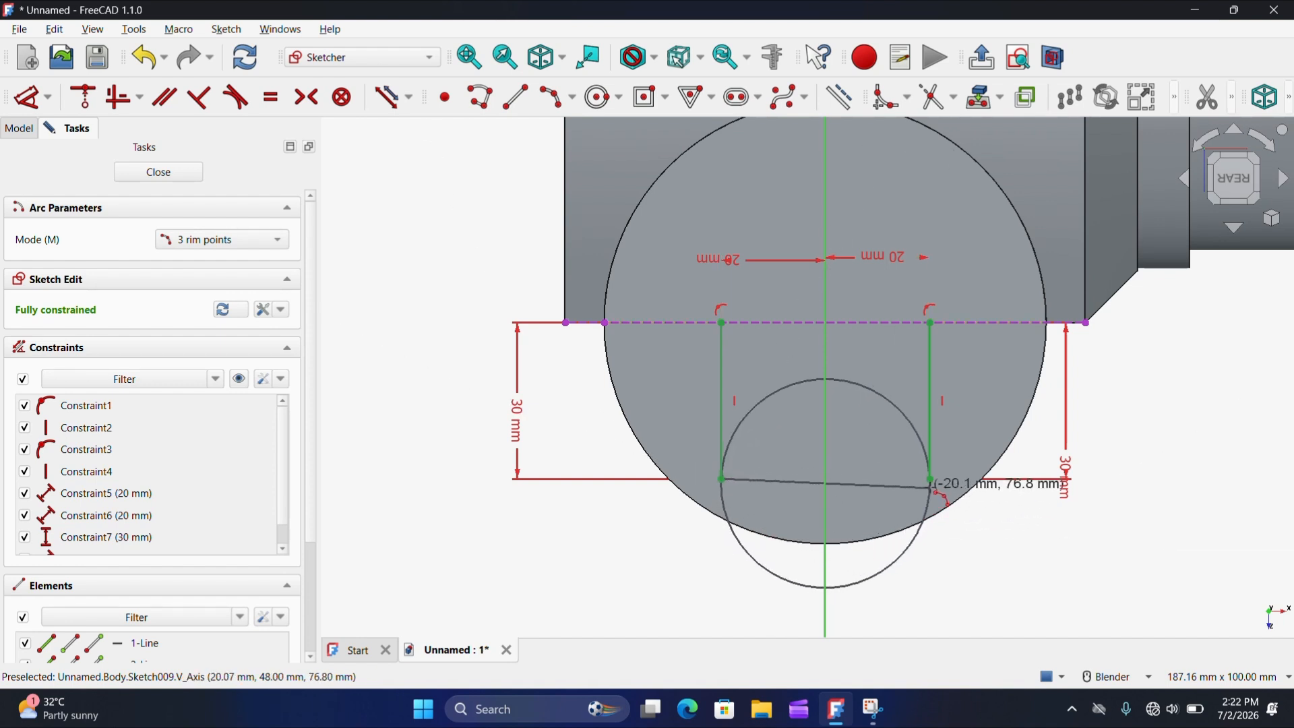
click(930, 479)
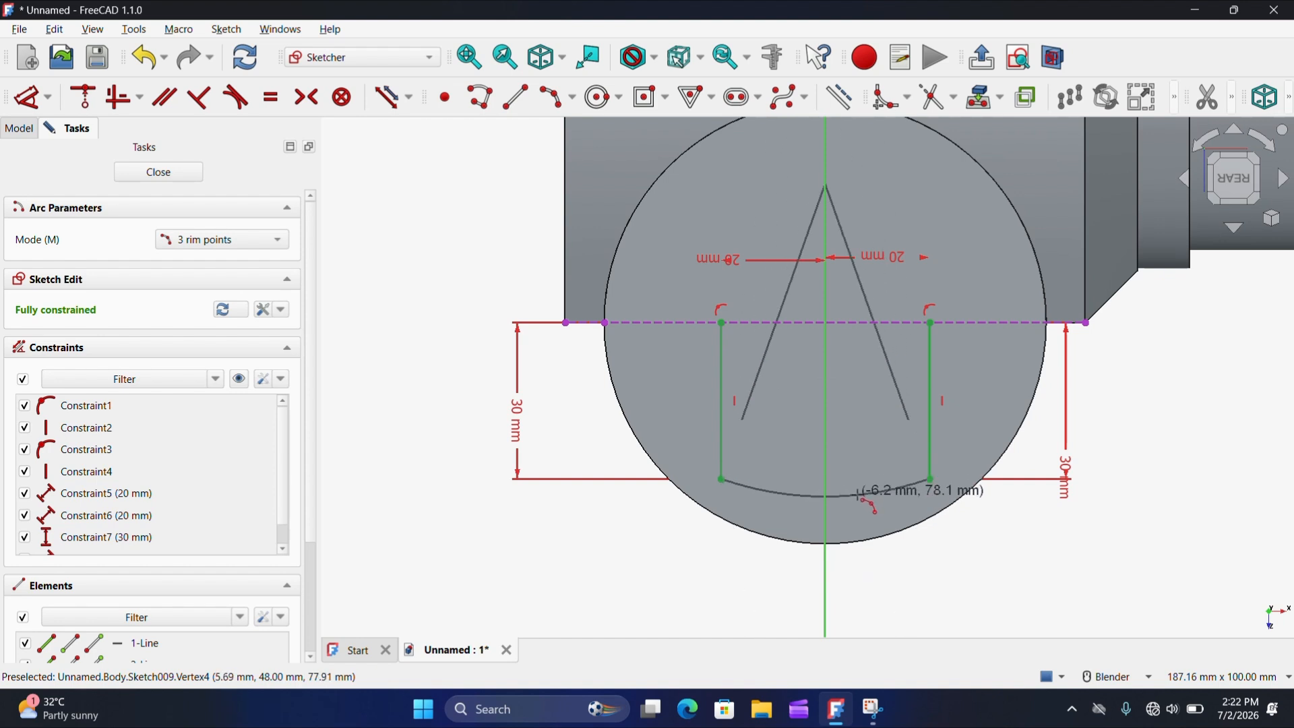
click(865, 506)
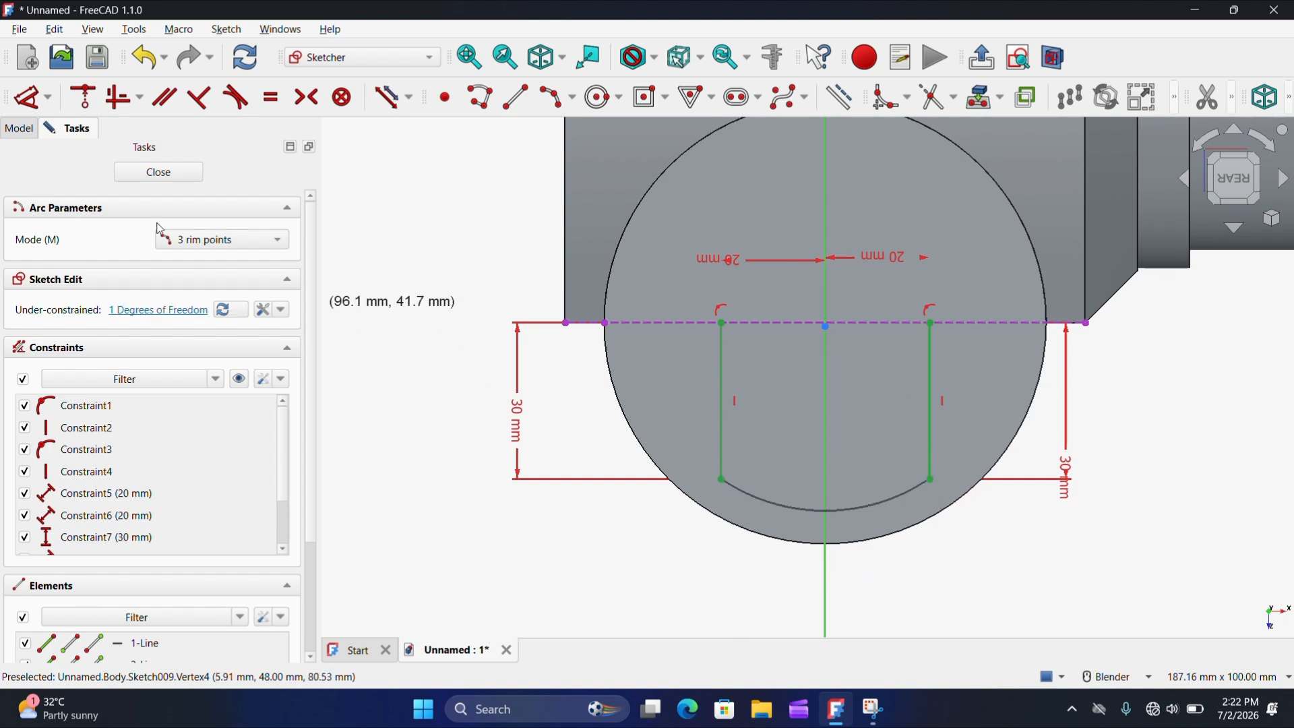
Step: Constrain the radius of the arc between the two vertical lines to 30 mm
click(28, 98)
click(895, 507)
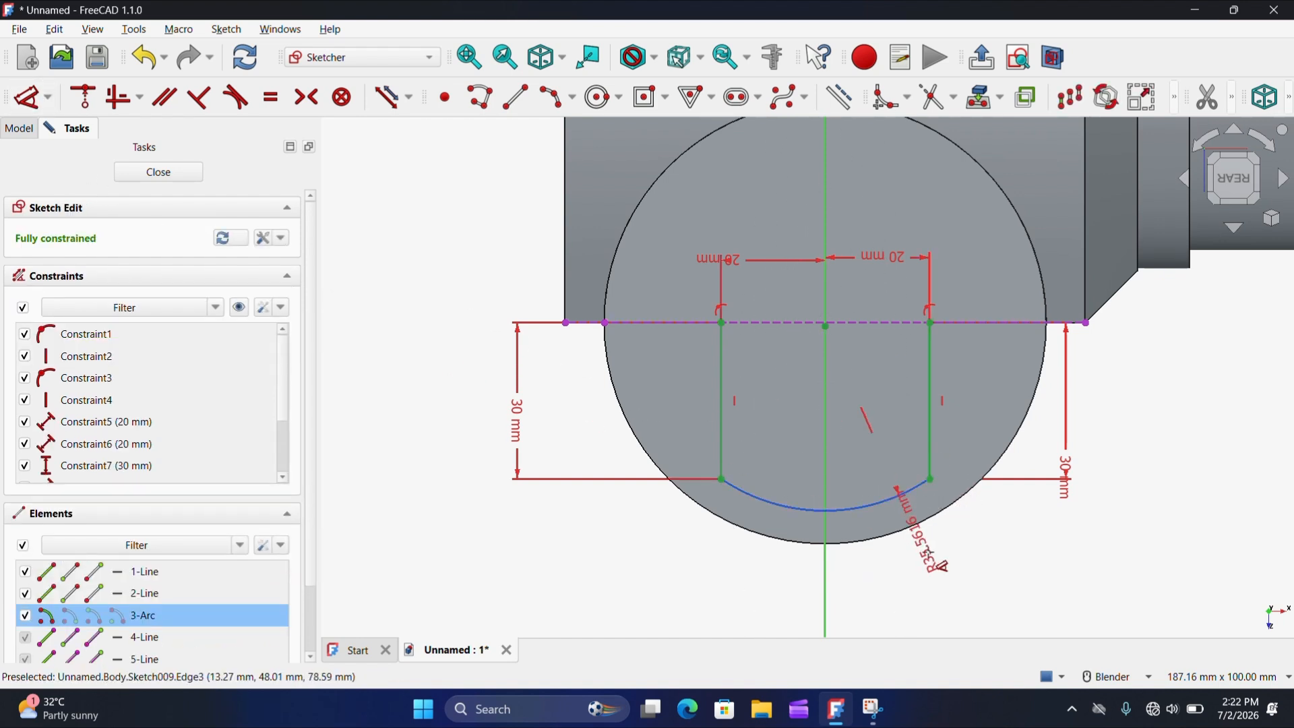
click(960, 593)
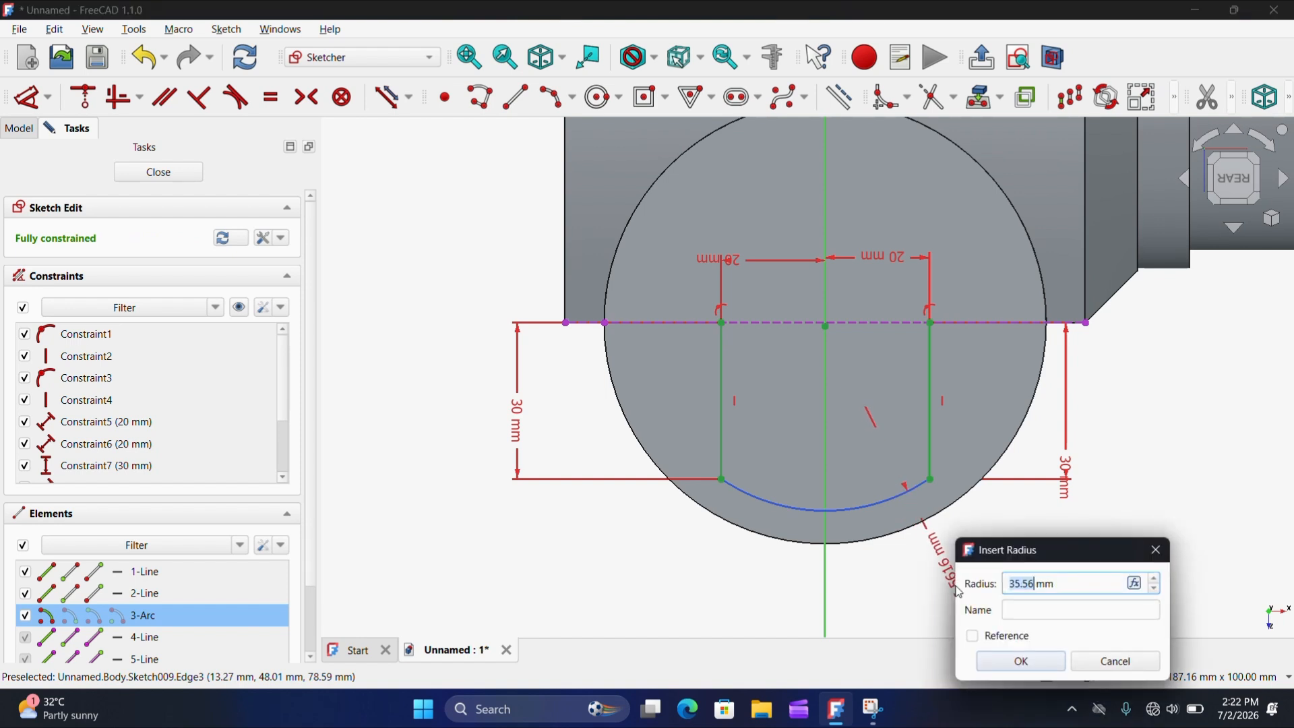
text(30)
key(Return)
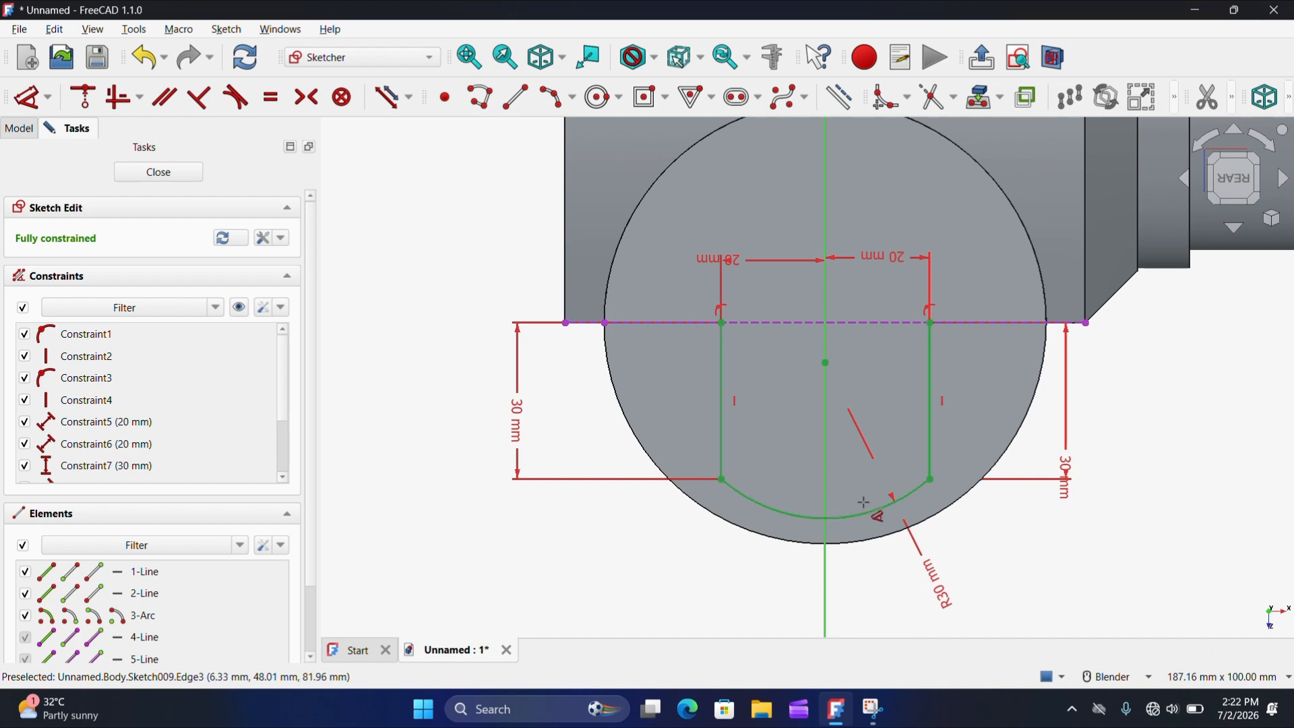
Step: Close the profile with a straight line between the vertical lines' endpoints on the projected block edge, and finish the sketch
scroll(864, 507, down, 1)
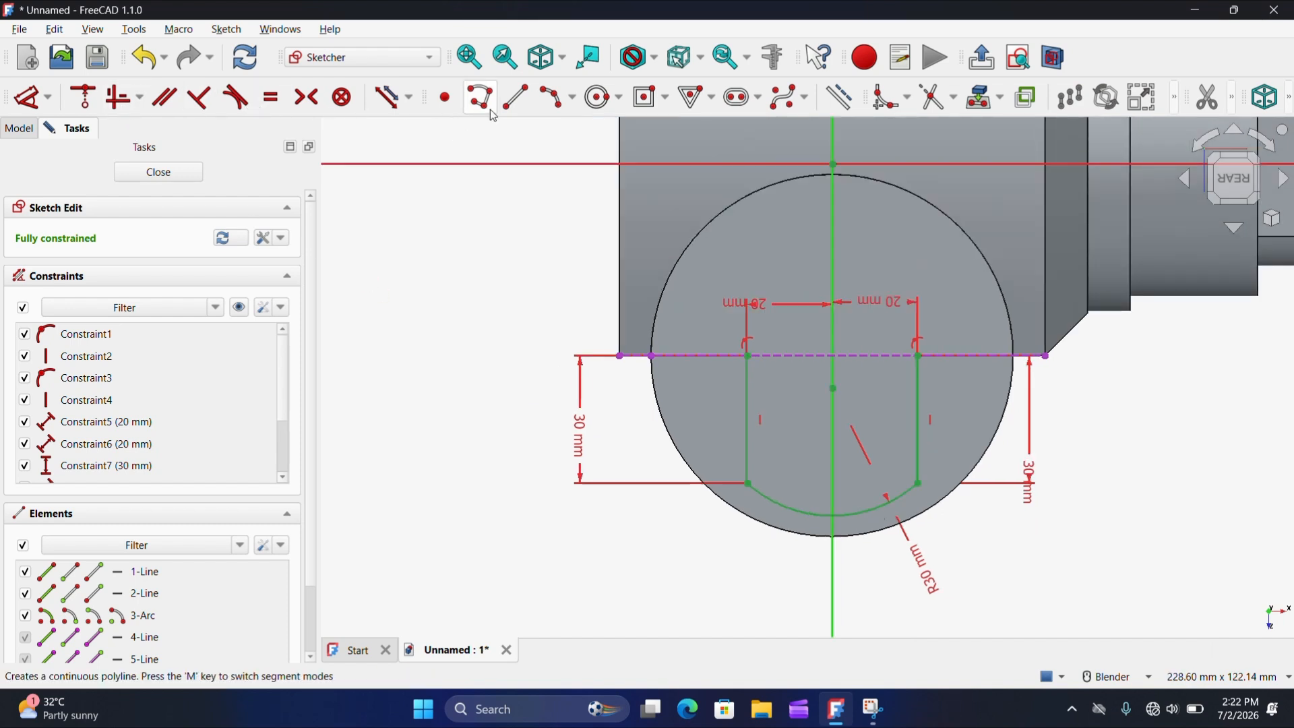
click(512, 102)
scroll(706, 349, up, 2)
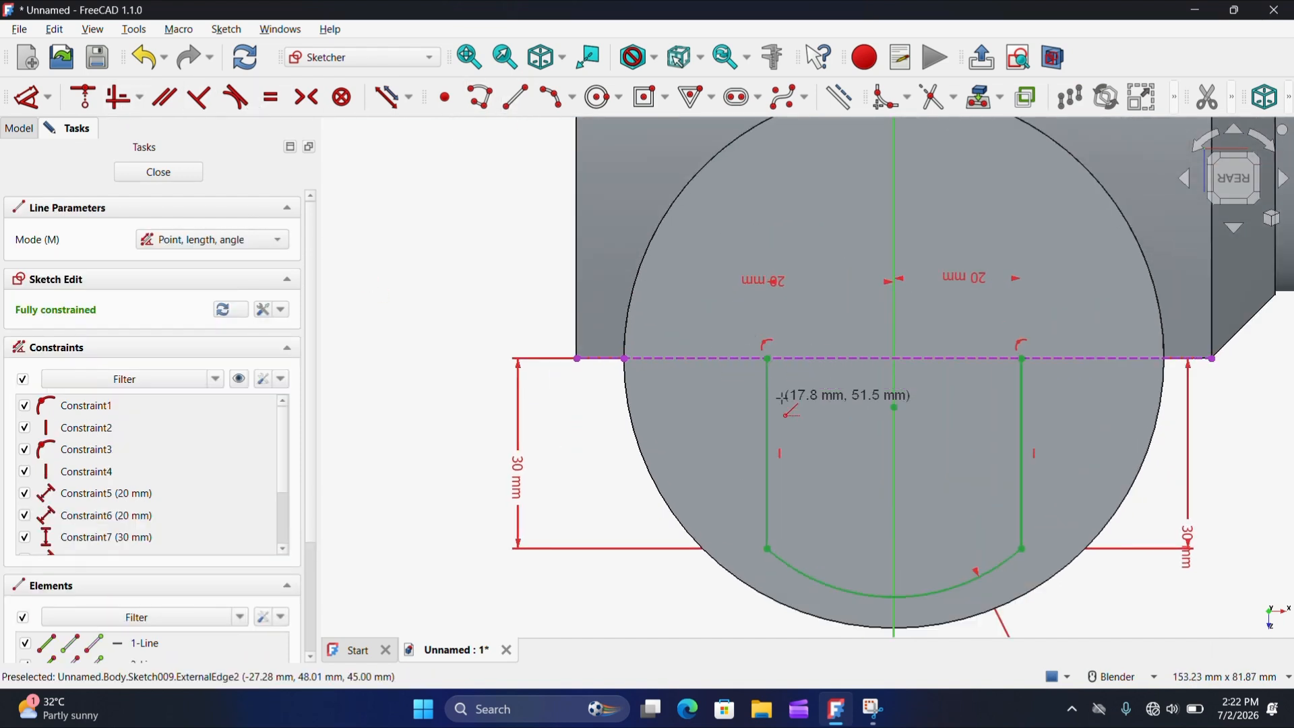
click(768, 359)
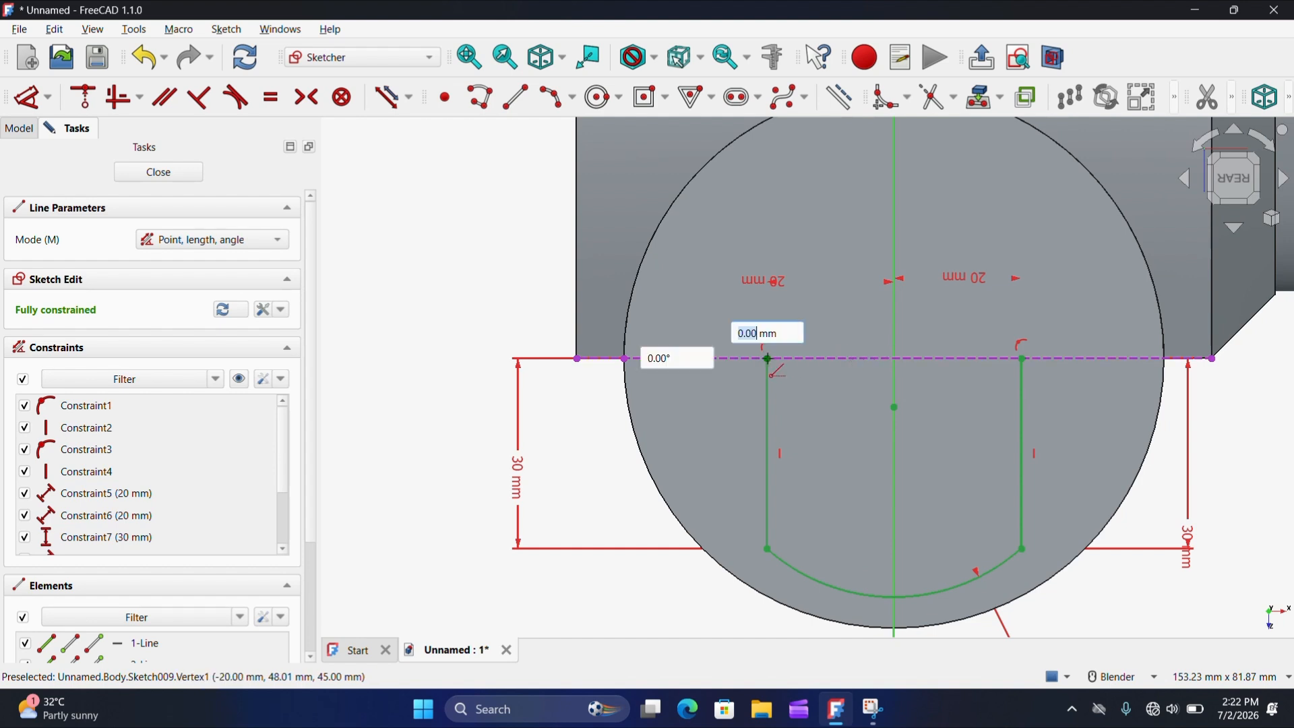
click(1022, 359)
scroll(908, 412, down, 3)
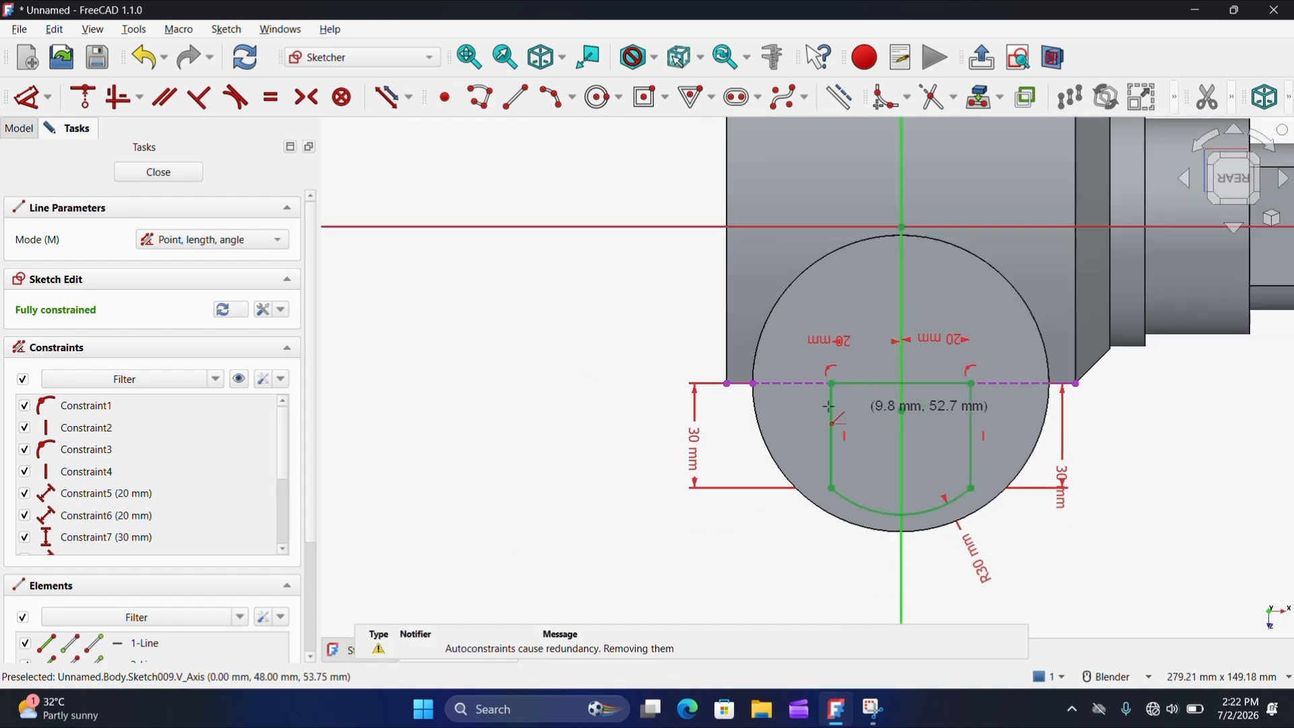
click(200, 173)
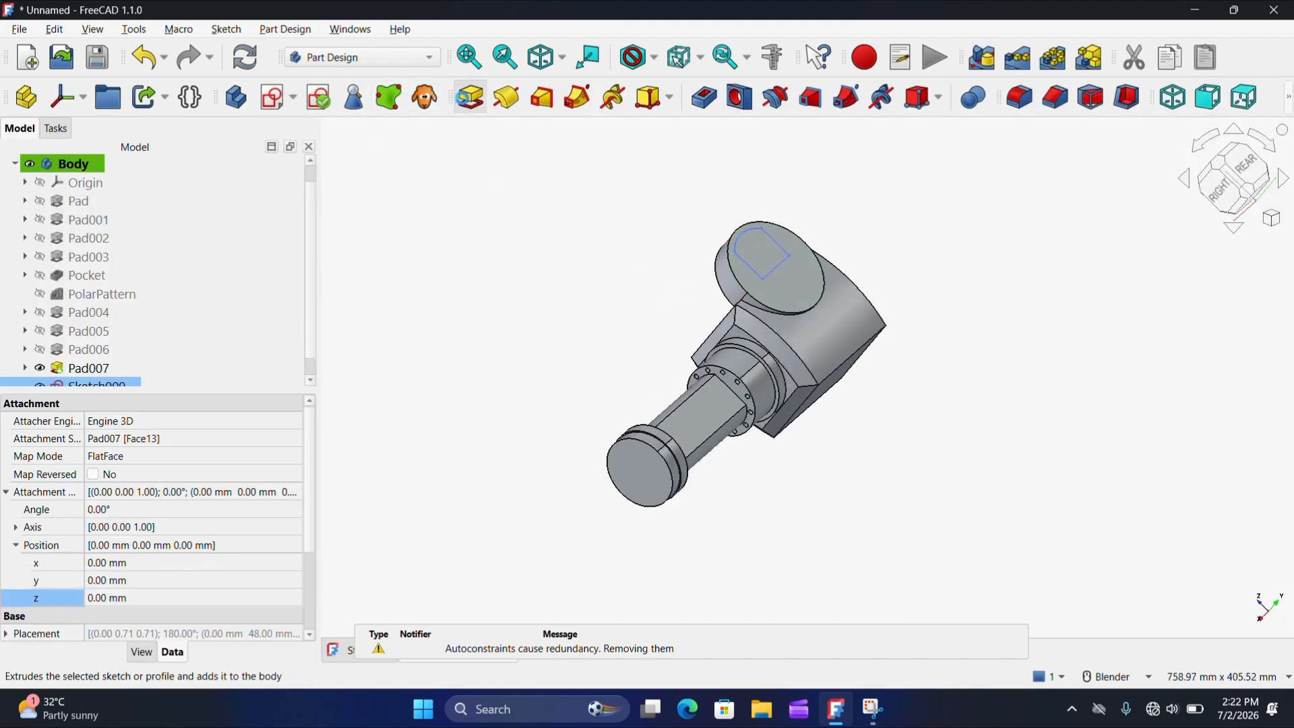
Step: Start a Pad of the round-ended profile and reverse its direction so it runs back over the block
click(470, 98)
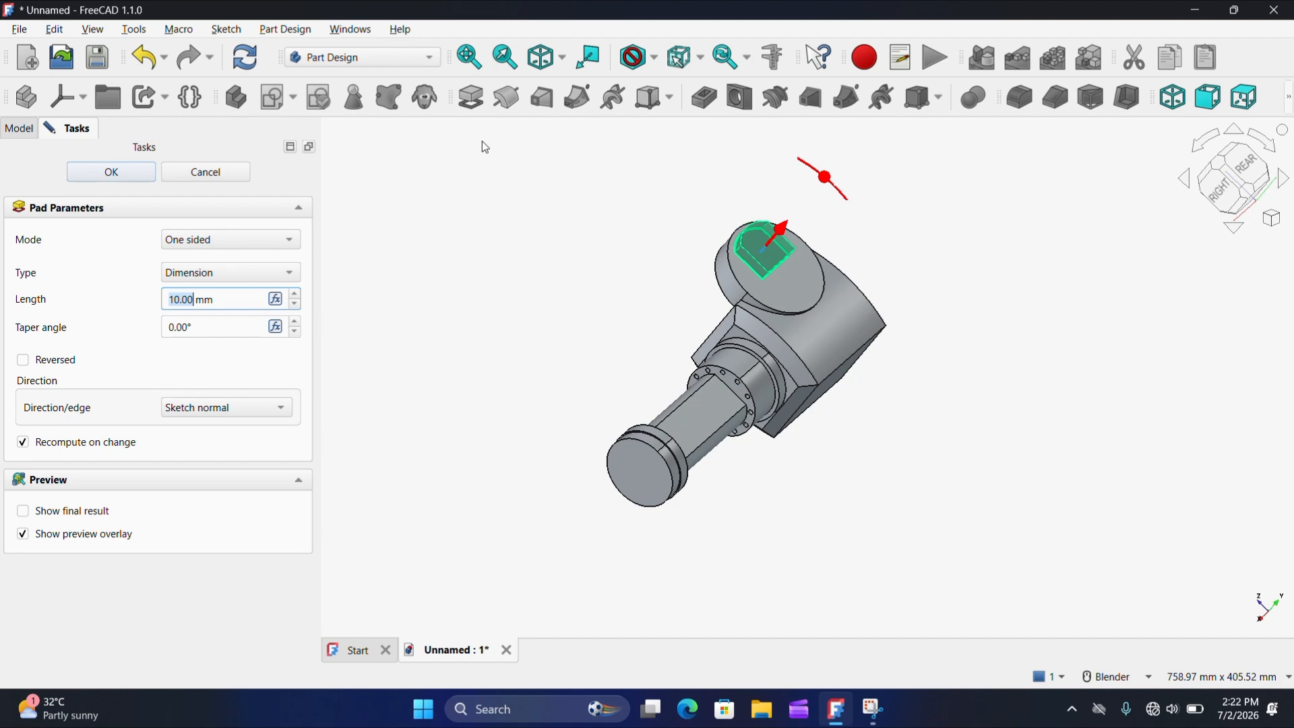
middle_drag(761, 250, 950, 274)
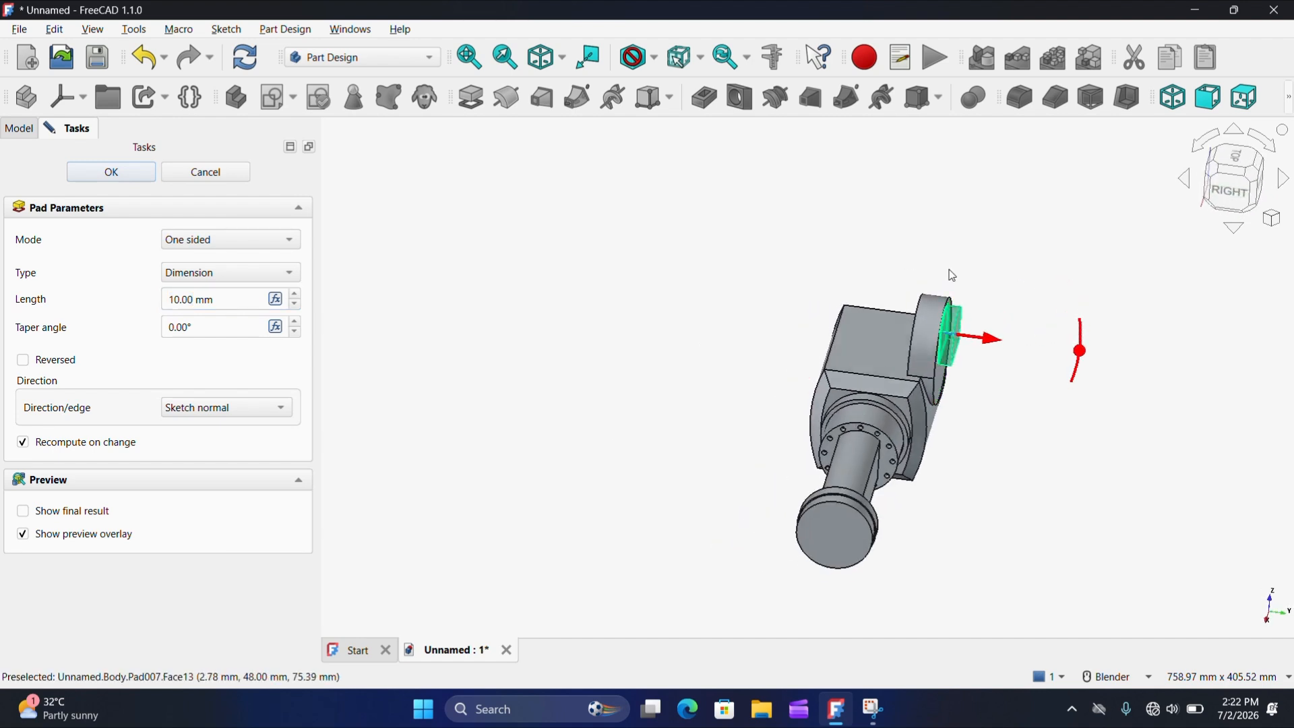
scroll(895, 346, up, 3)
scroll(703, 223, down, 1)
scroll(870, 341, up, 2)
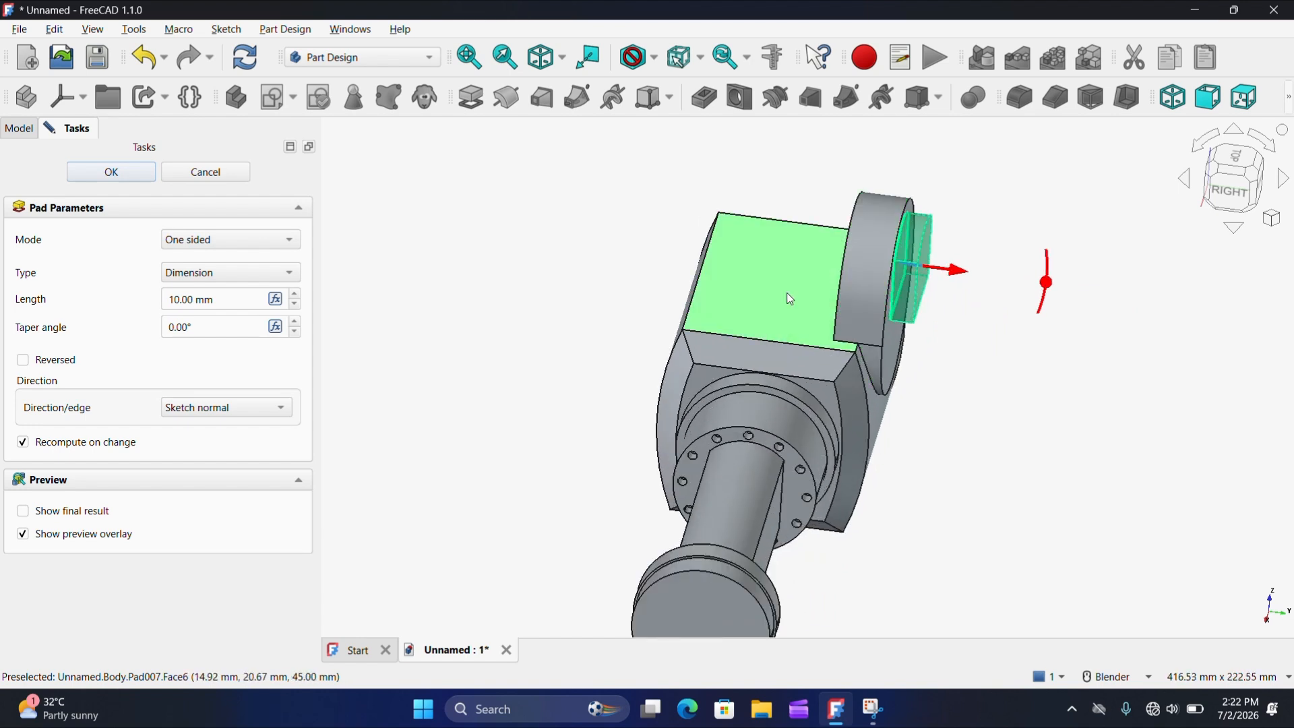
click(26, 364)
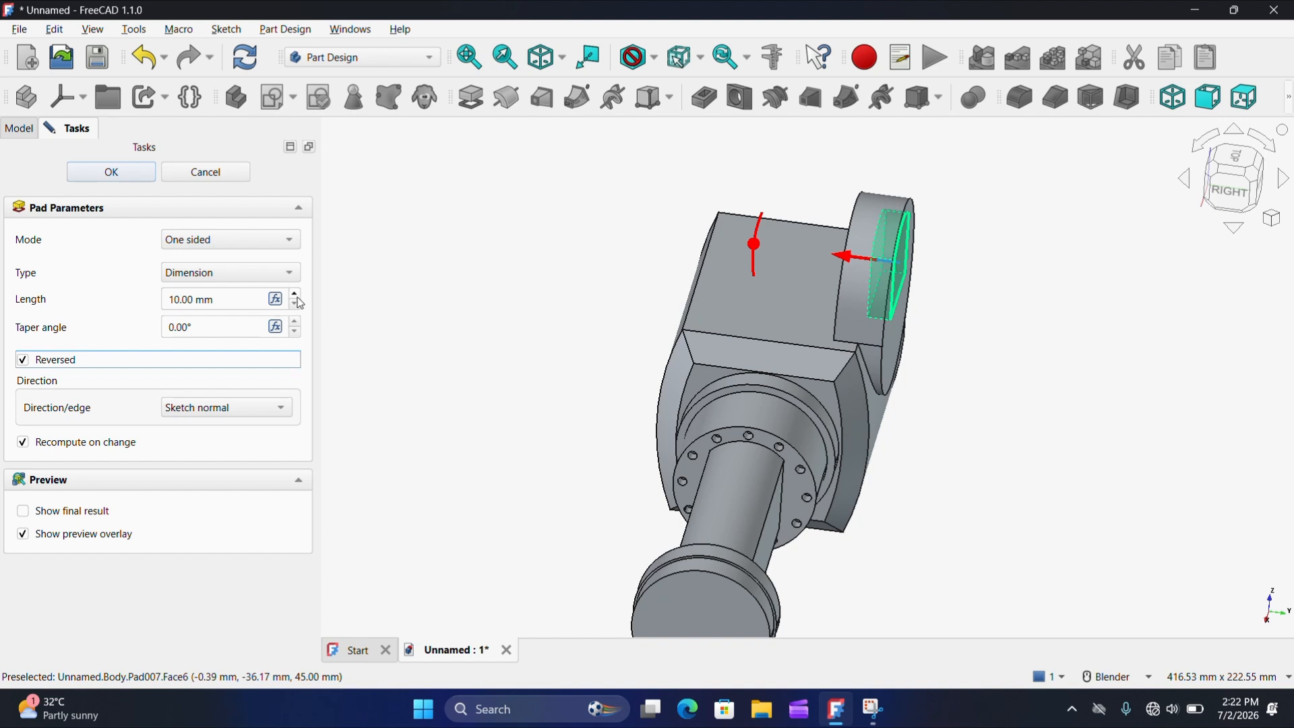
Step: Set the reversed pad's length to 75 mm and apply it
scroll(298, 300, up, 1)
scroll(293, 304, up, 8)
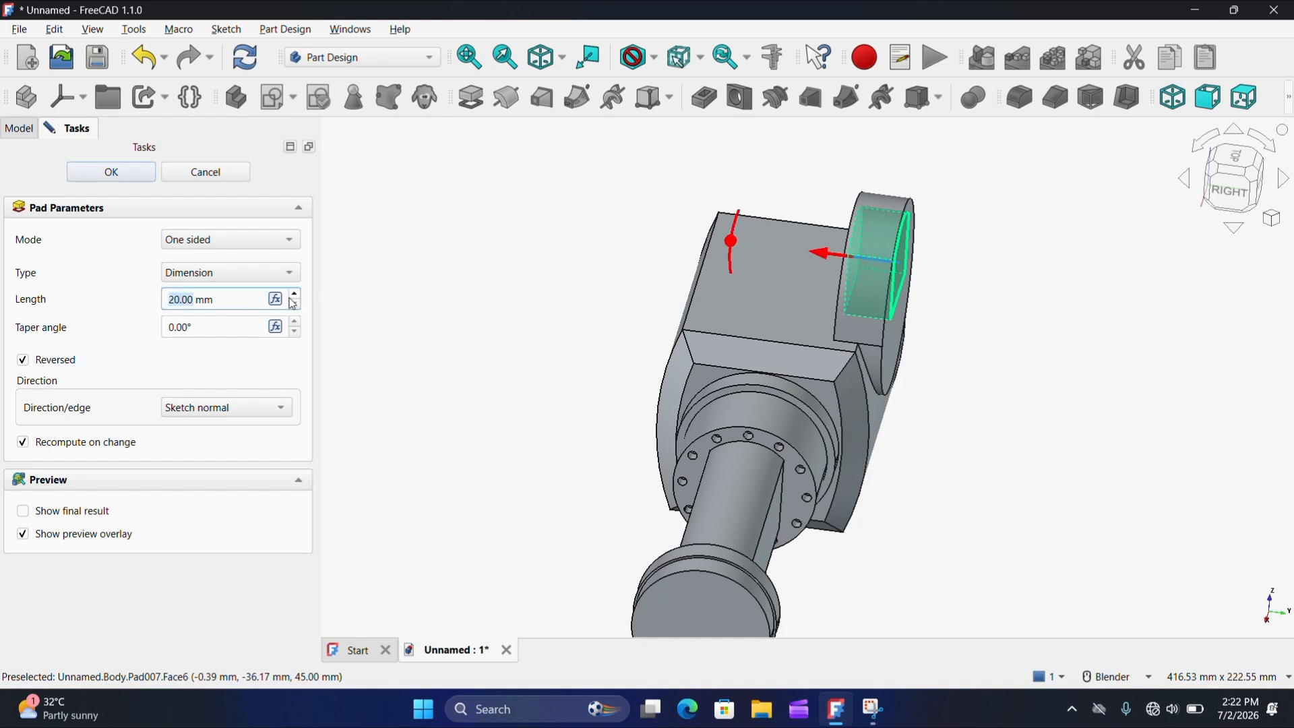
scroll(293, 303, up, 18)
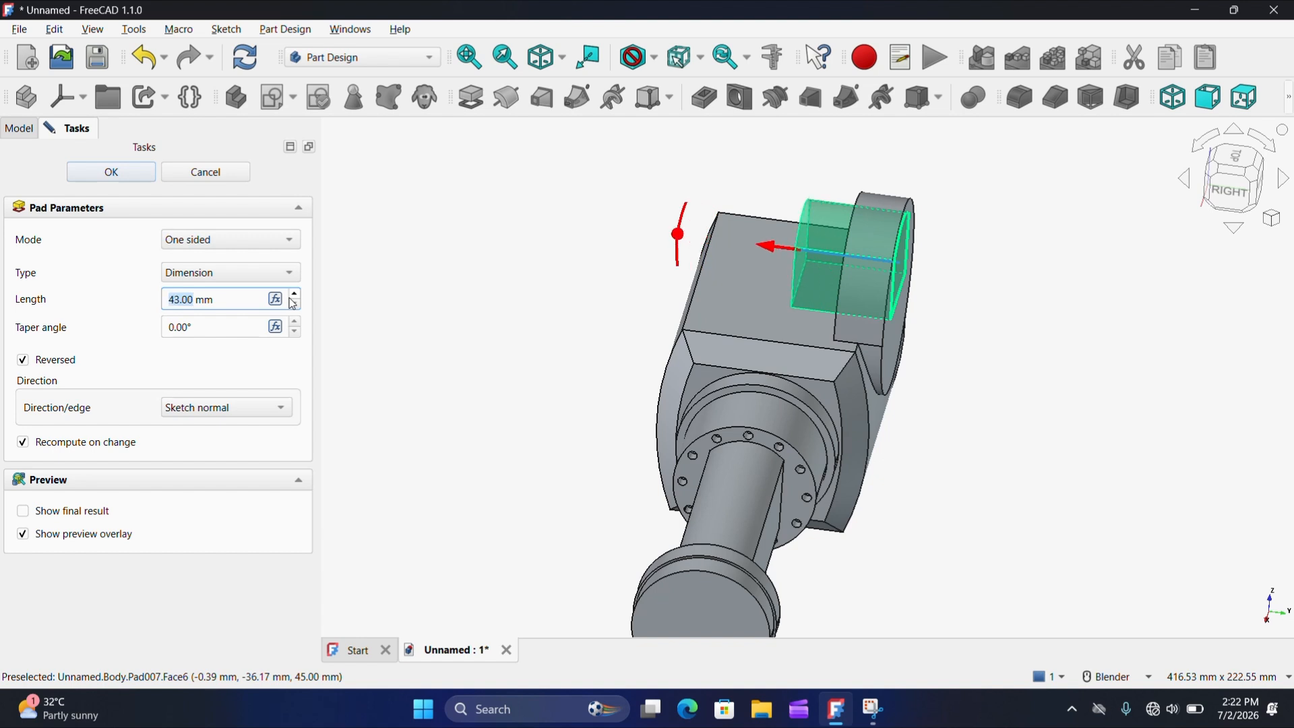
scroll(293, 304, up, 1)
scroll(293, 304, up, 1)
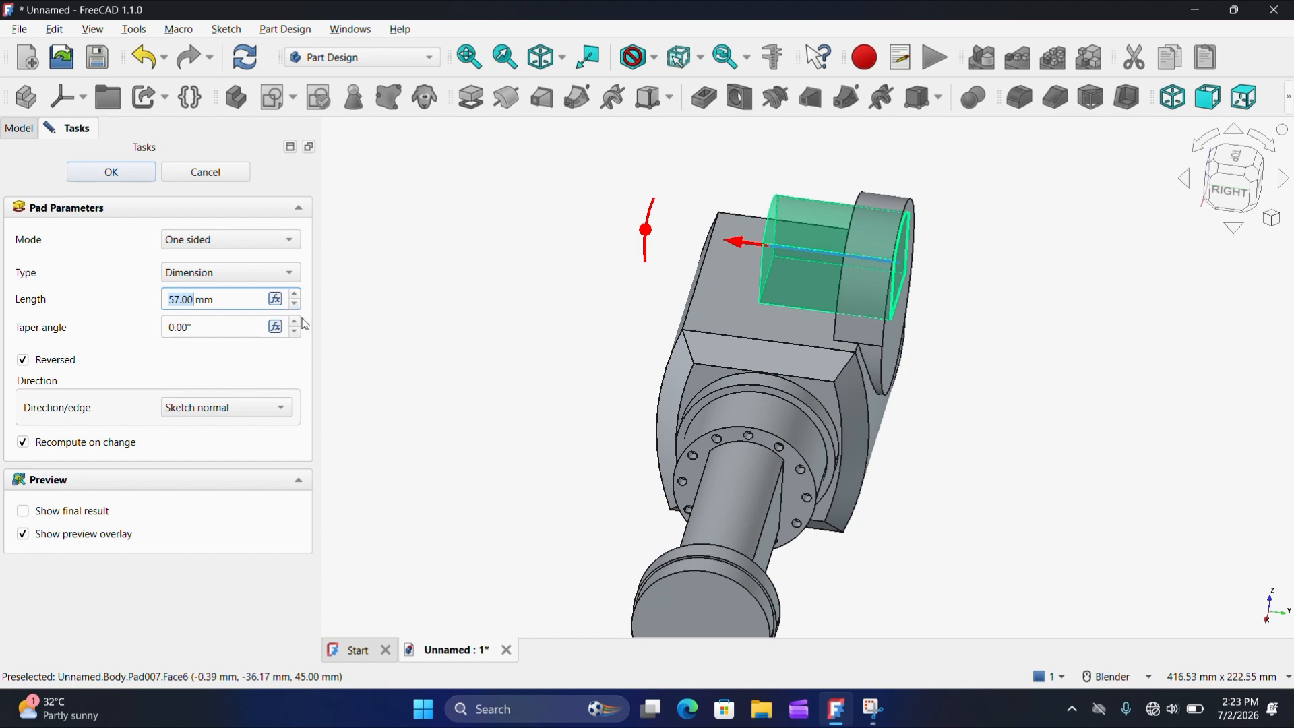
scroll(299, 312, down, 6)
scroll(299, 311, down, 6)
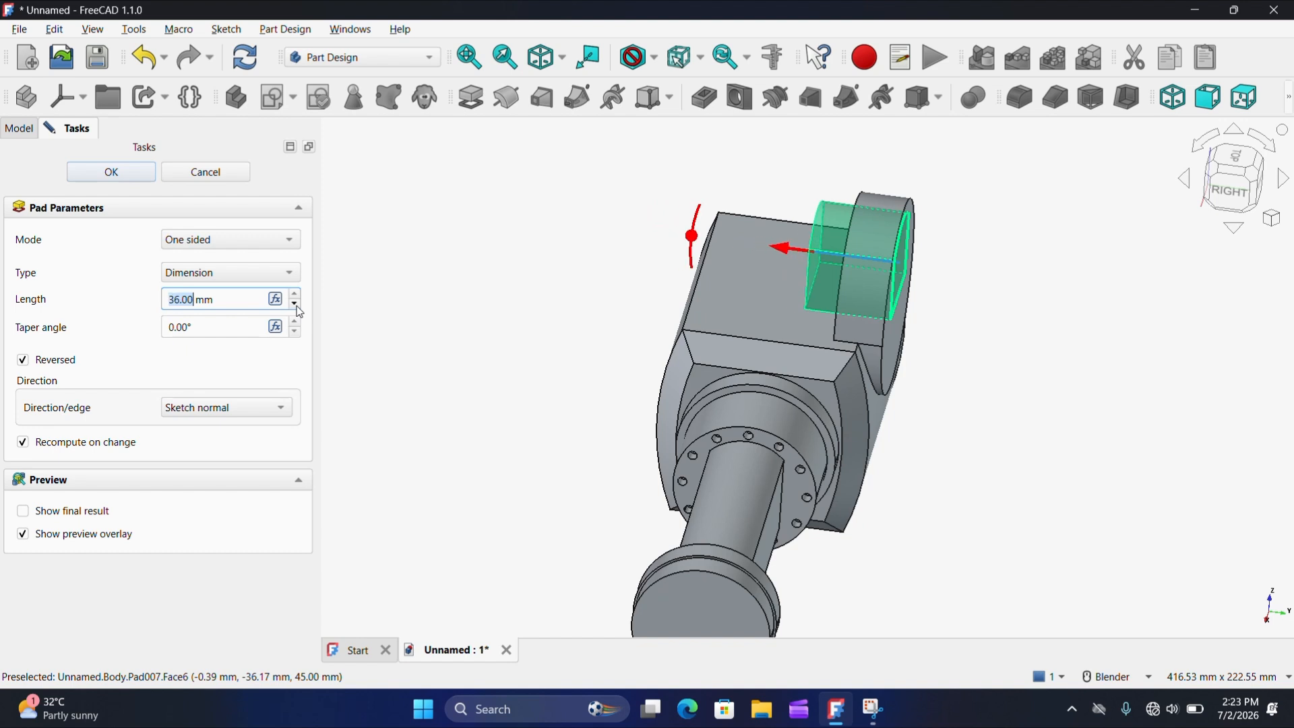
scroll(299, 312, down, 5)
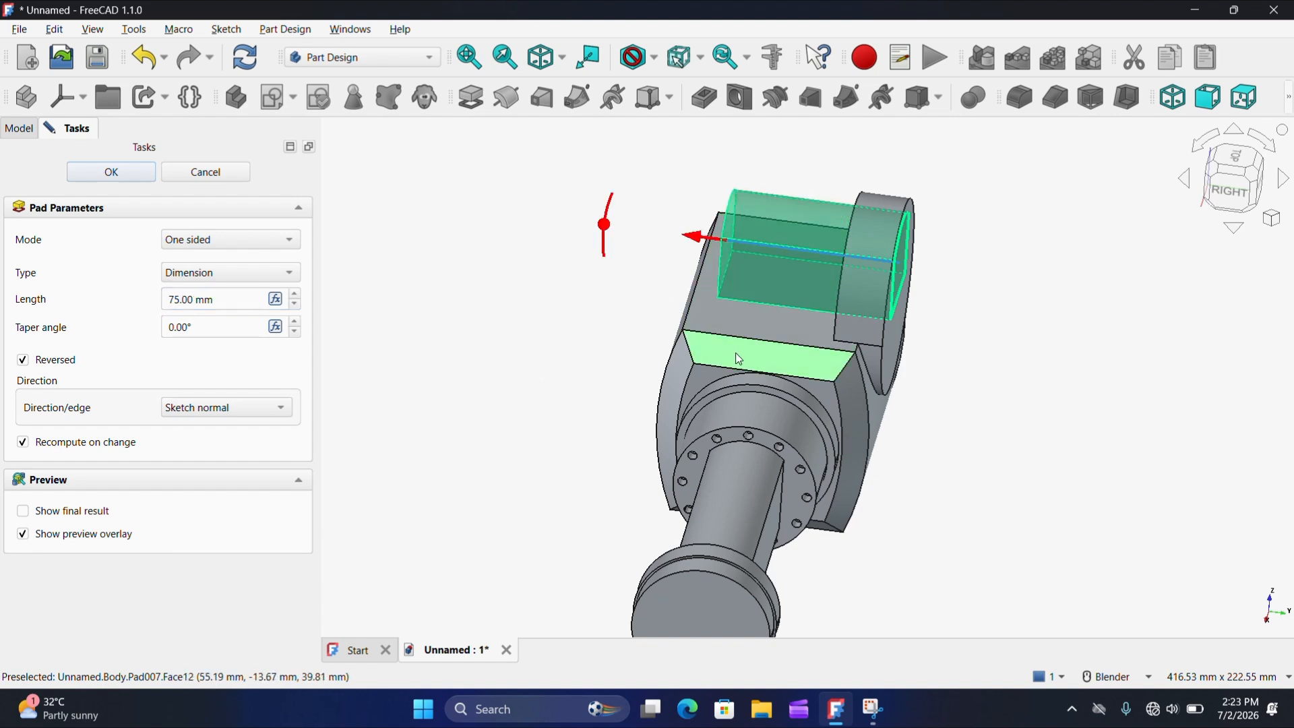
middle_drag(741, 357, 822, 290)
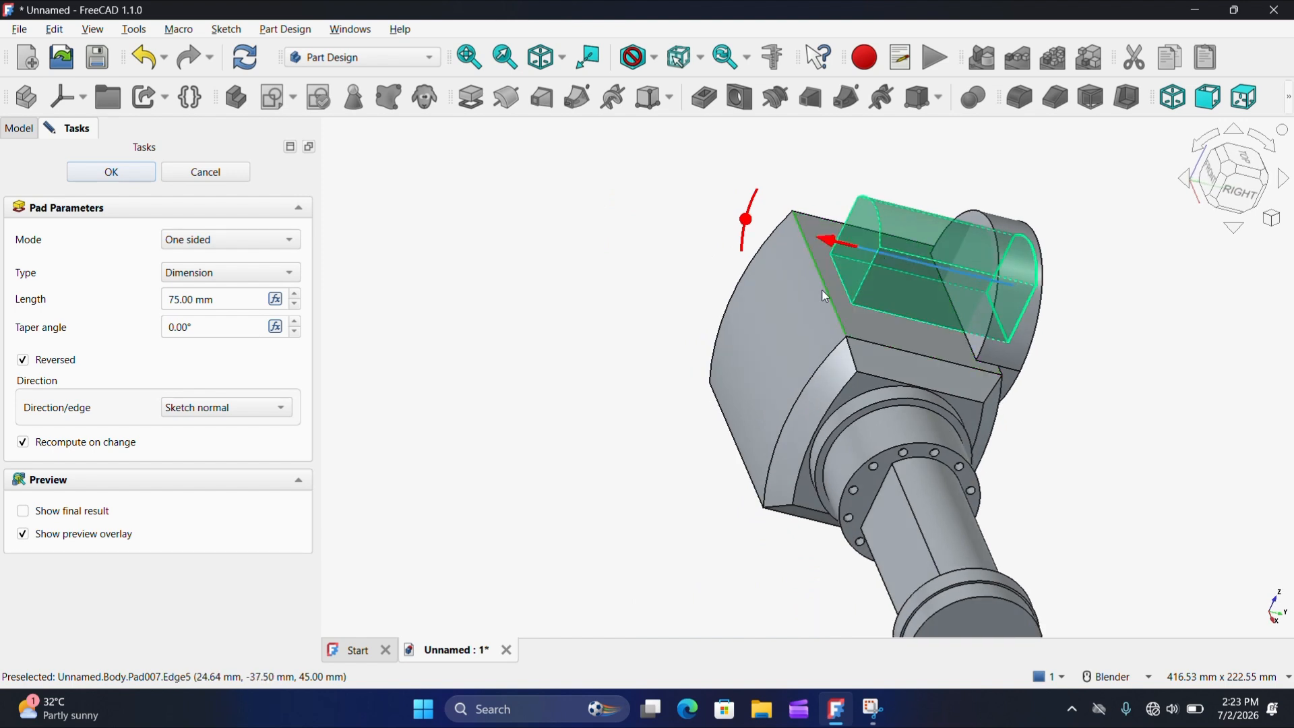
scroll(791, 275, up, 2)
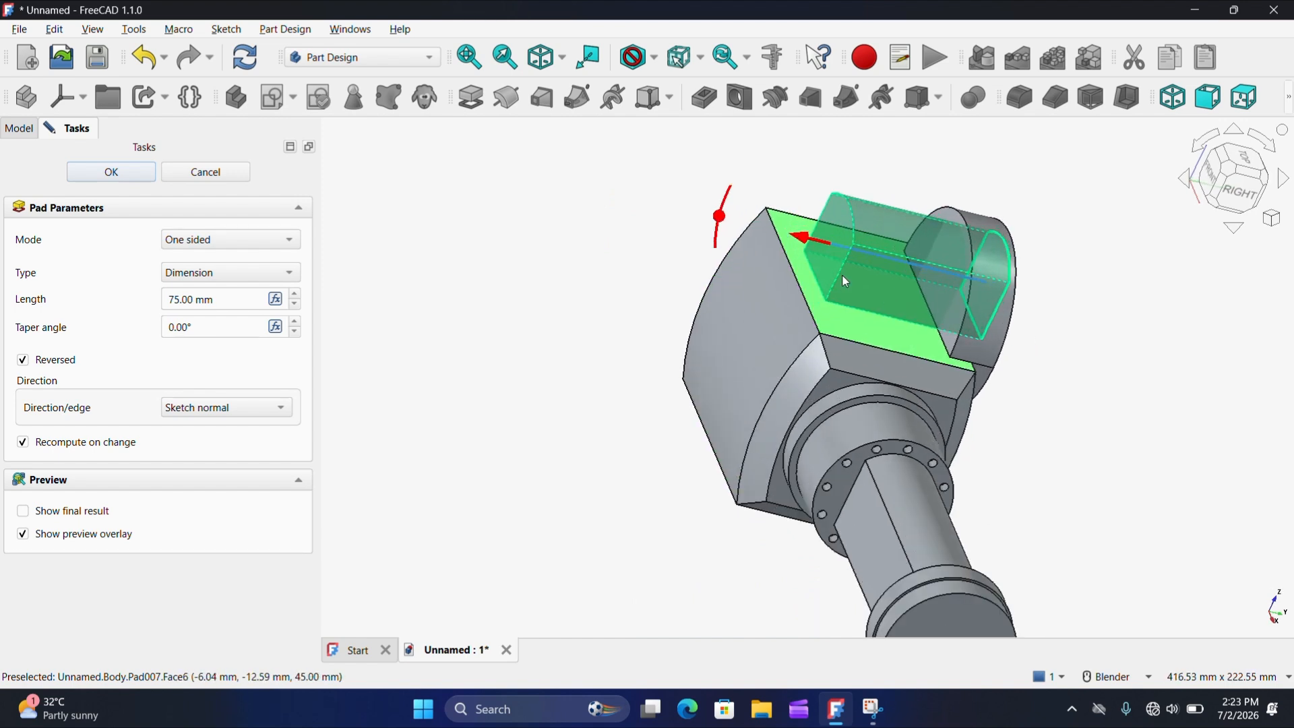
click(150, 173)
scroll(707, 275, down, 1)
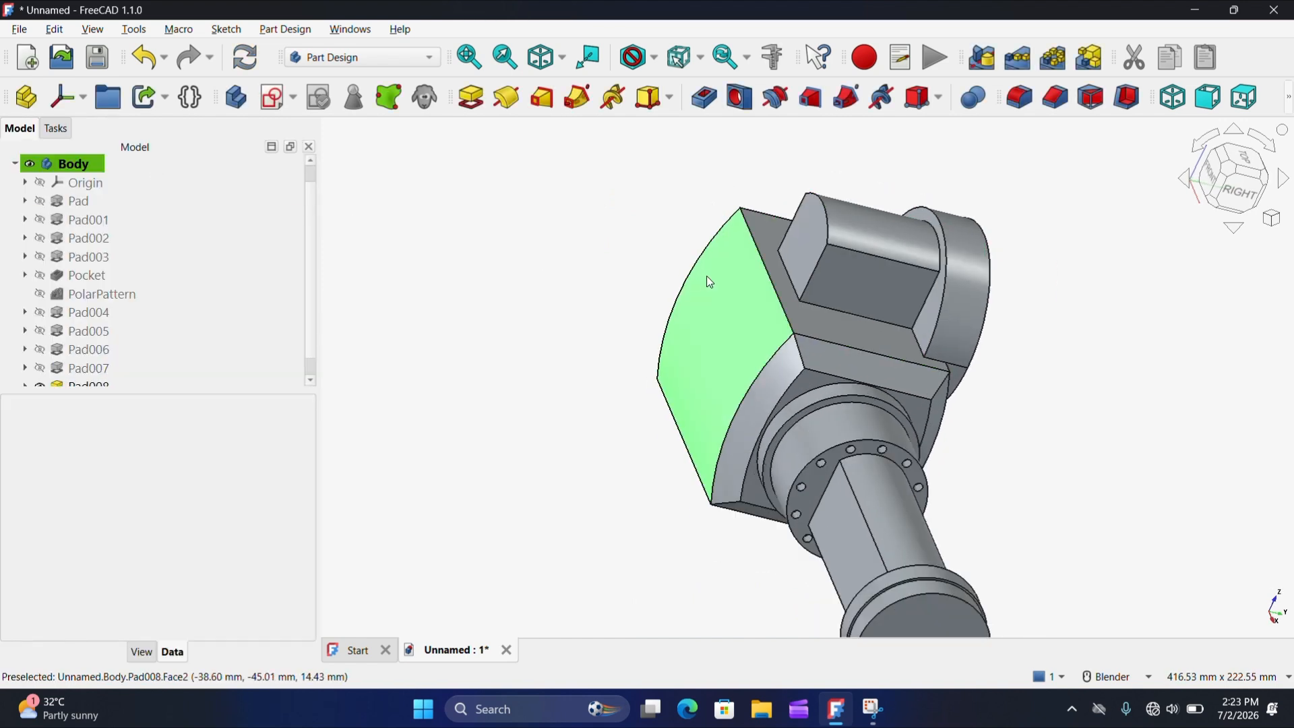
Step: Sketch a 30 mm diameter circle centred on the origin on the end face of the shaft's flange, and finish the sketch
mouse_move(845, 278)
middle_down()
mouse_move(719, 265)
mouse_move(706, 297)
mouse_move(638, 258)
mouse_move(831, 286)
middle_up()
scroll(656, 185, down, 3)
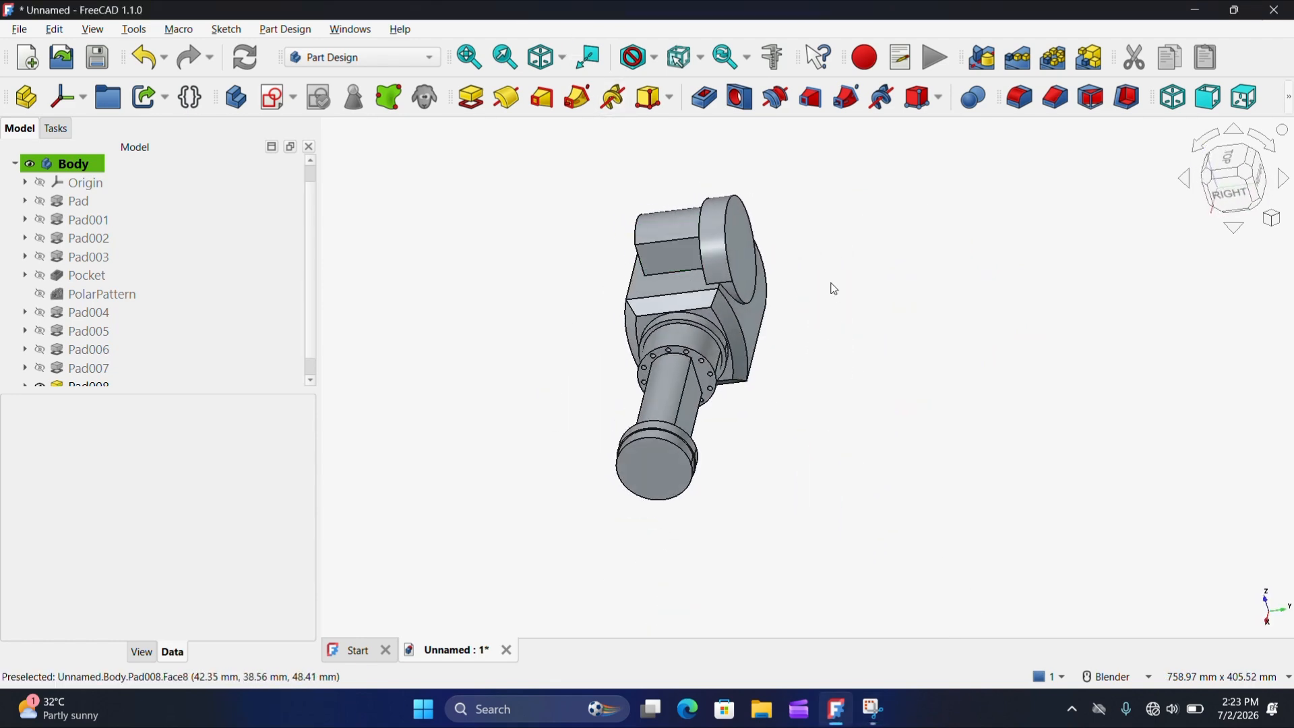
click(651, 489)
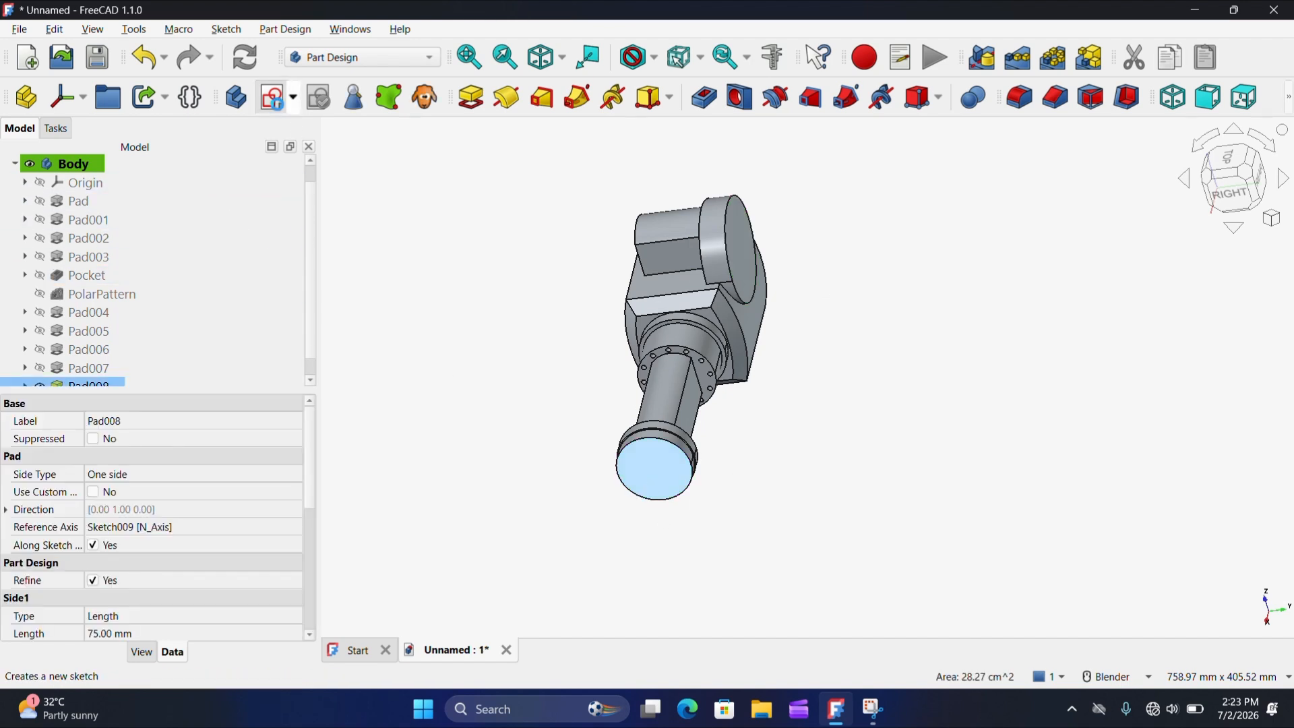
click(277, 97)
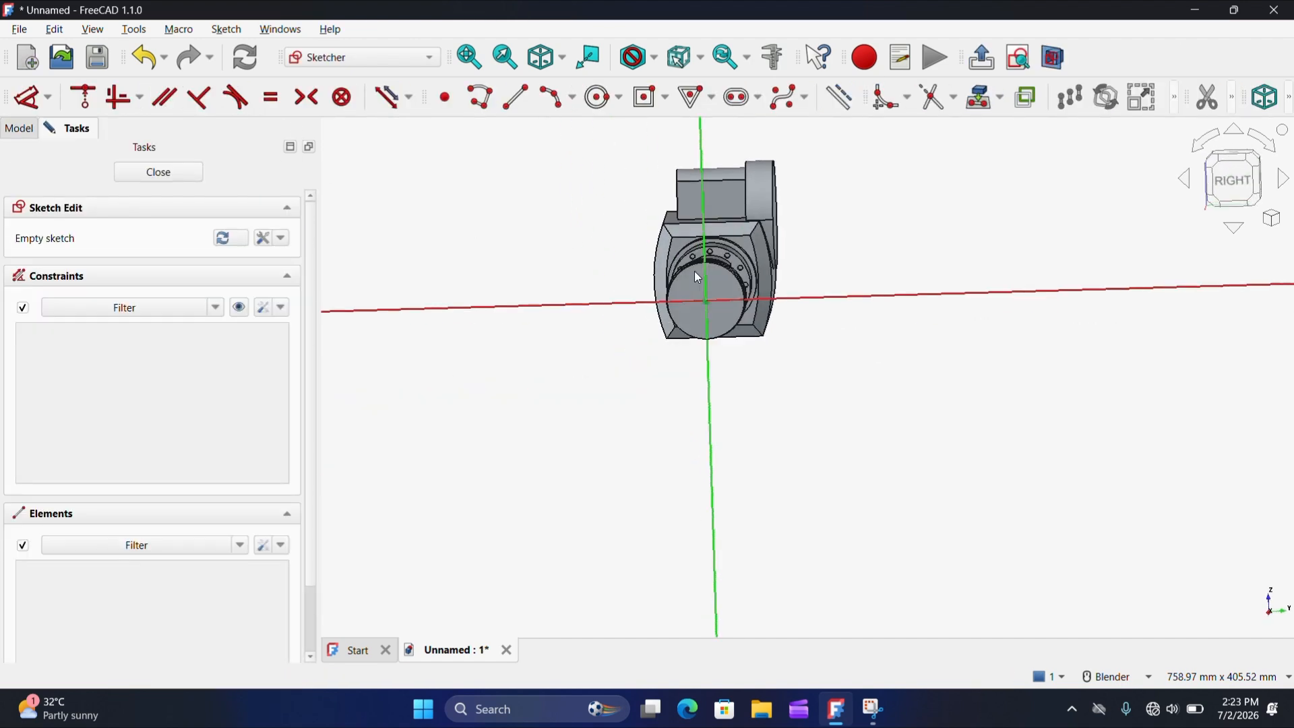
click(596, 97)
scroll(717, 322, up, 3)
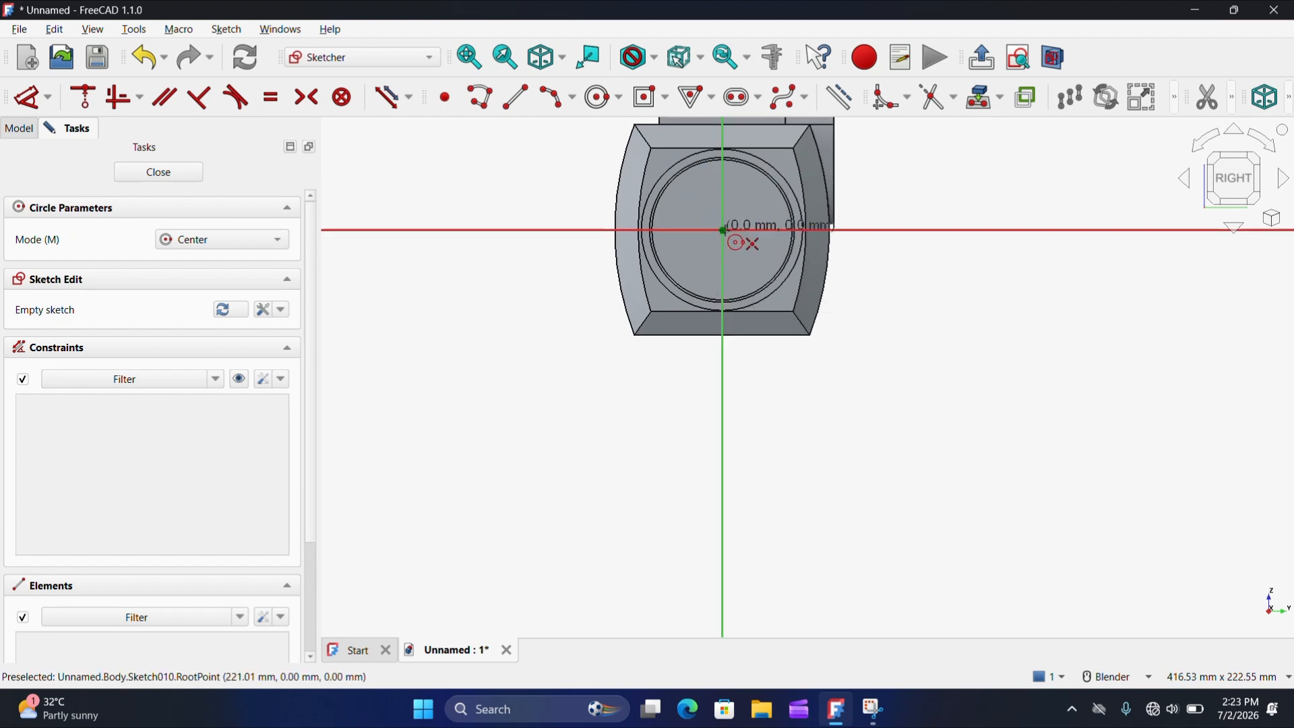
click(723, 230)
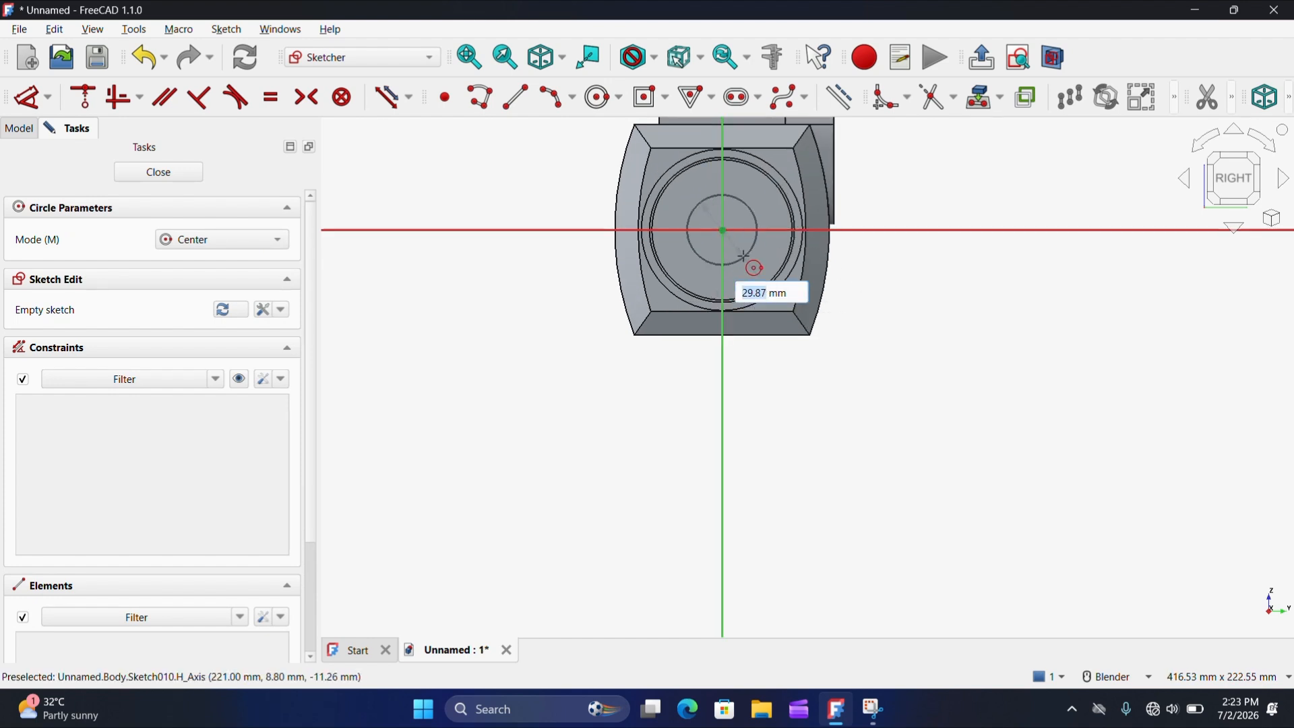
text(30)
key(Return)
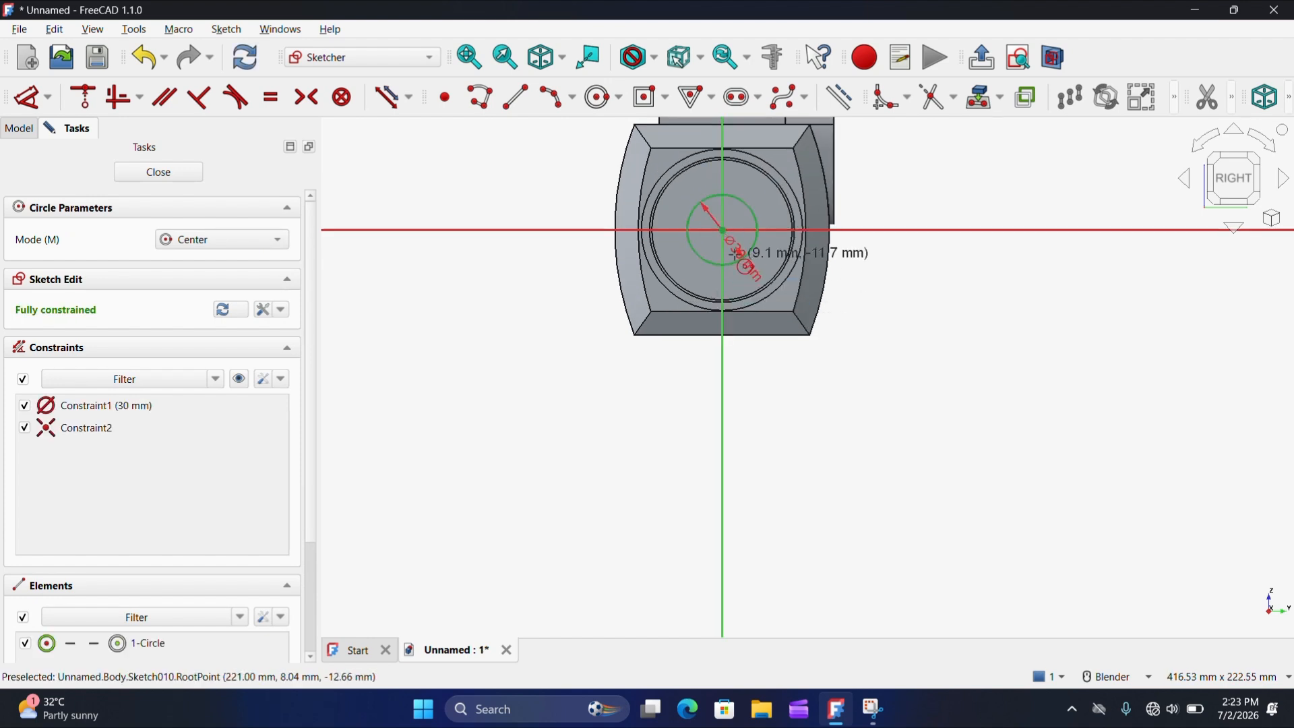
click(161, 173)
Step: Pocket the circle 20 mm deep into the shaft's end flange
click(703, 98)
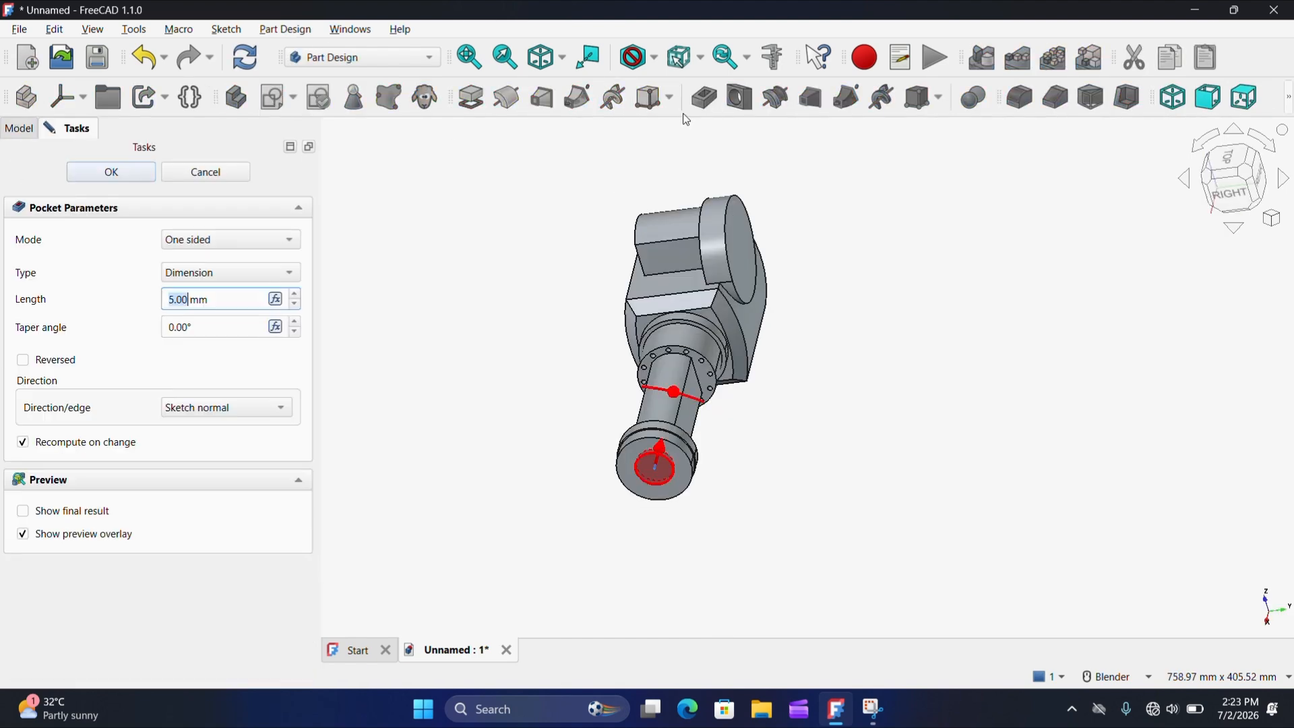
text(2)
click(112, 172)
Step: Start a sketch on the round lug's outer flat face, project its circular edge and toggle that edge to construction geometry
click(716, 293)
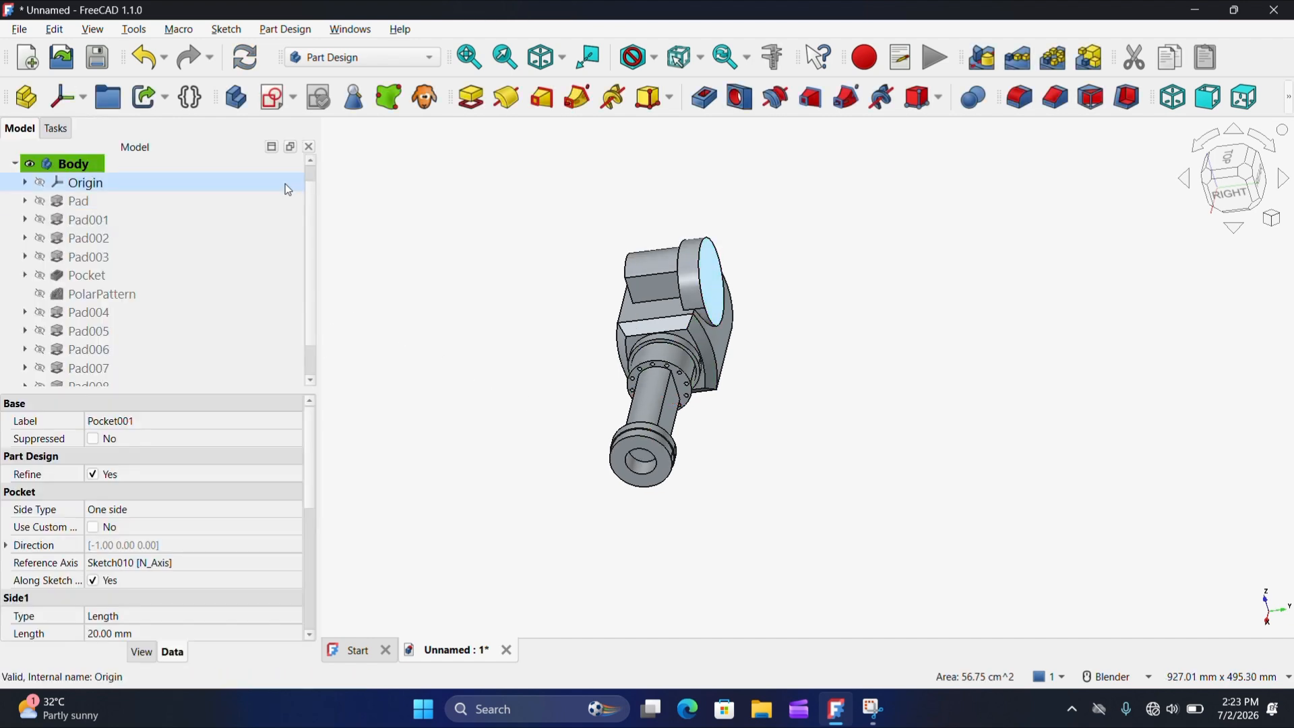
click(273, 98)
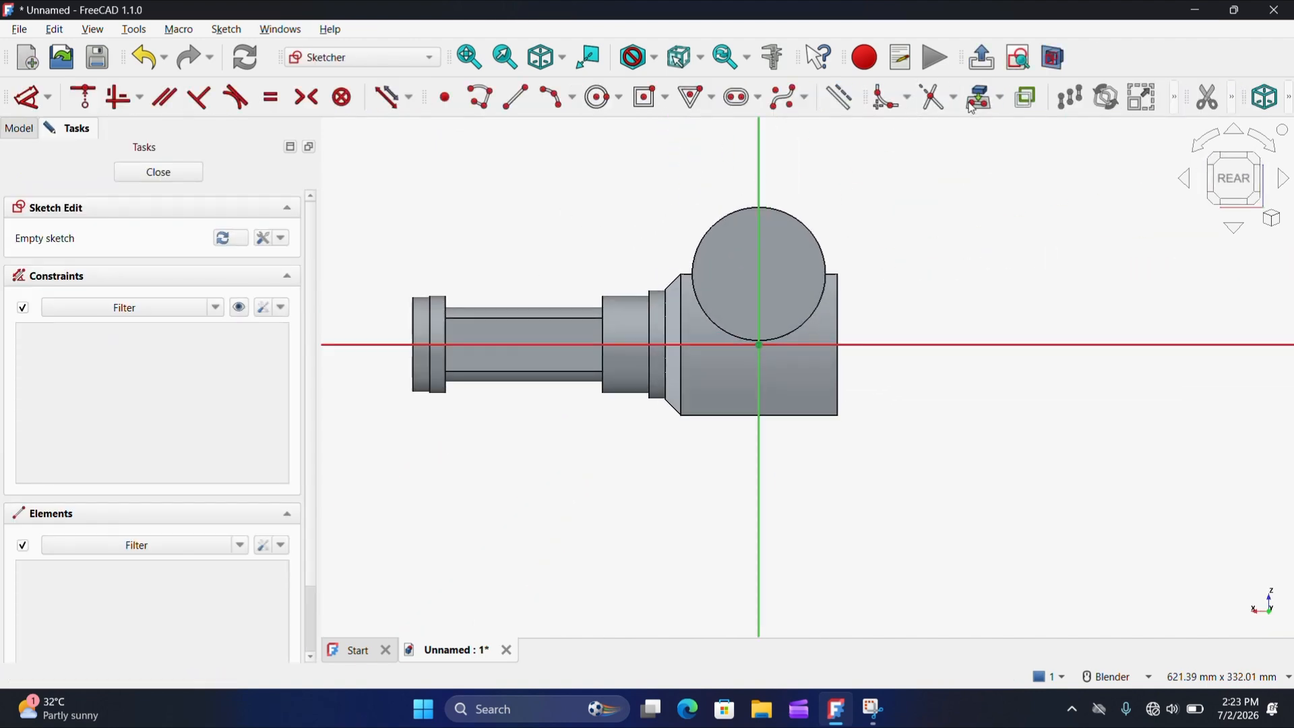
scroll(824, 223, up, 3)
click(808, 247)
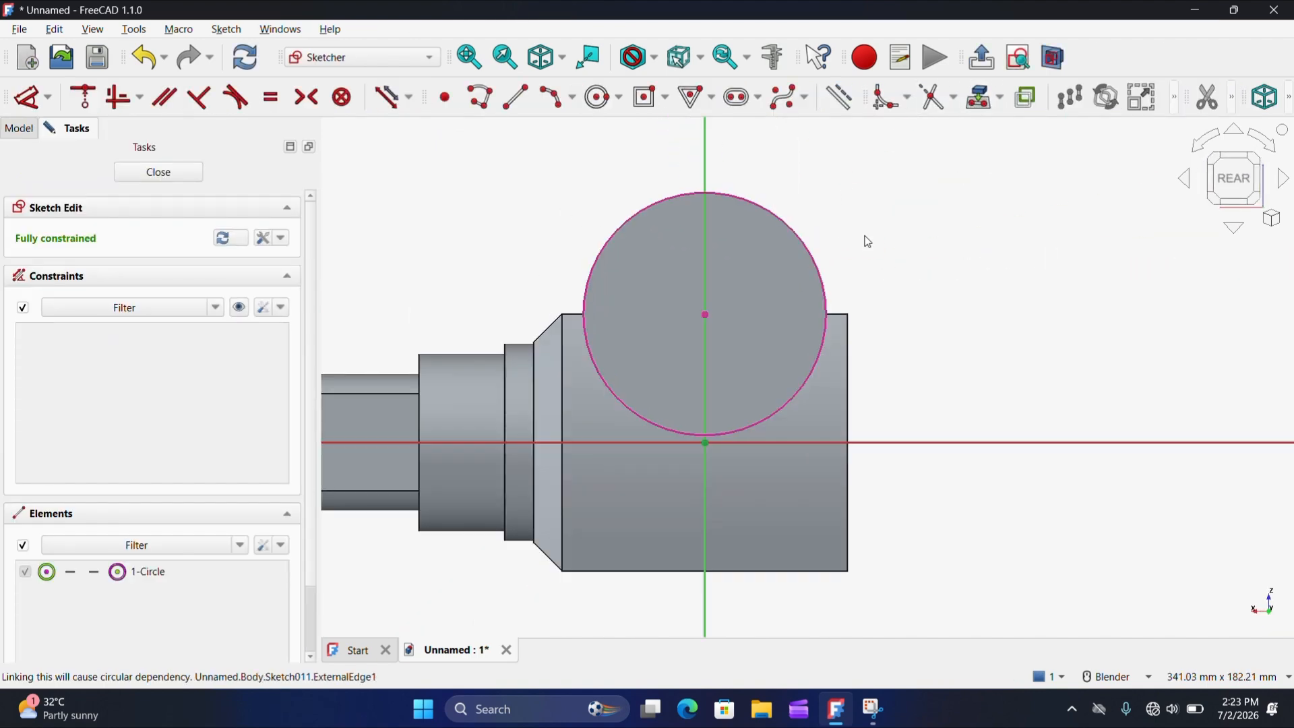
drag(516, 151, 908, 443)
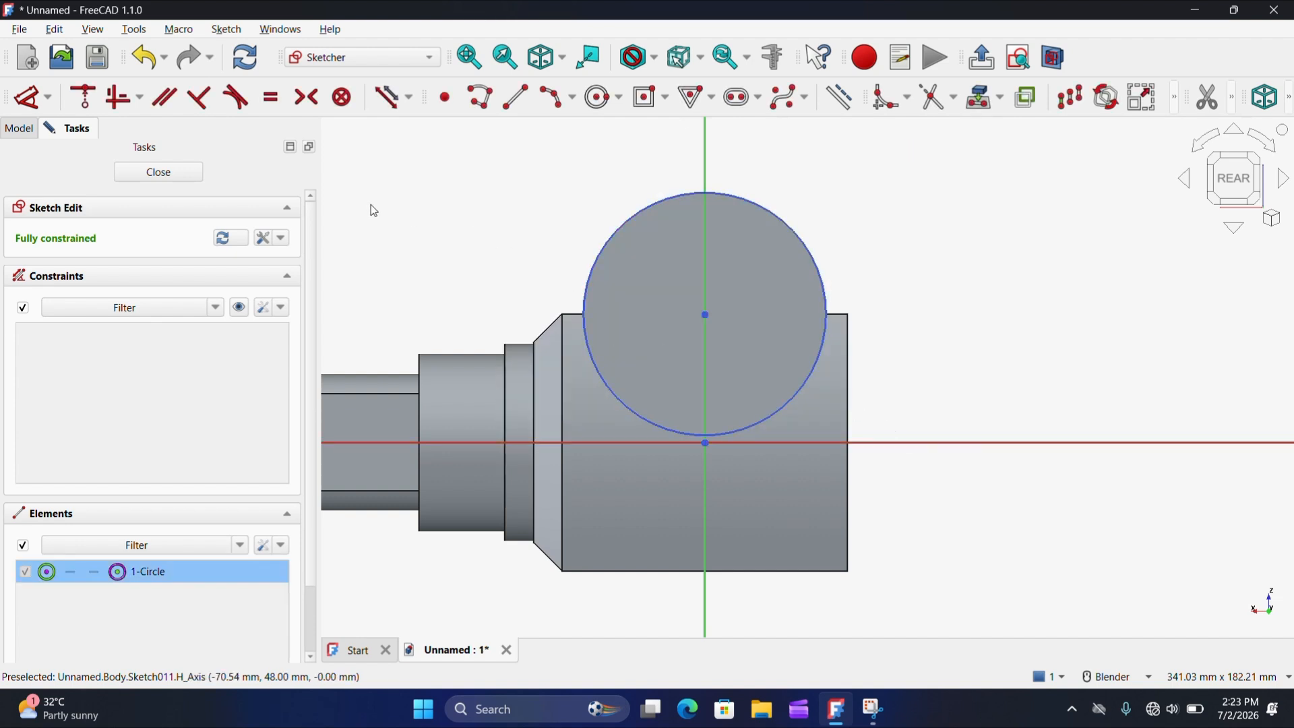
click(839, 97)
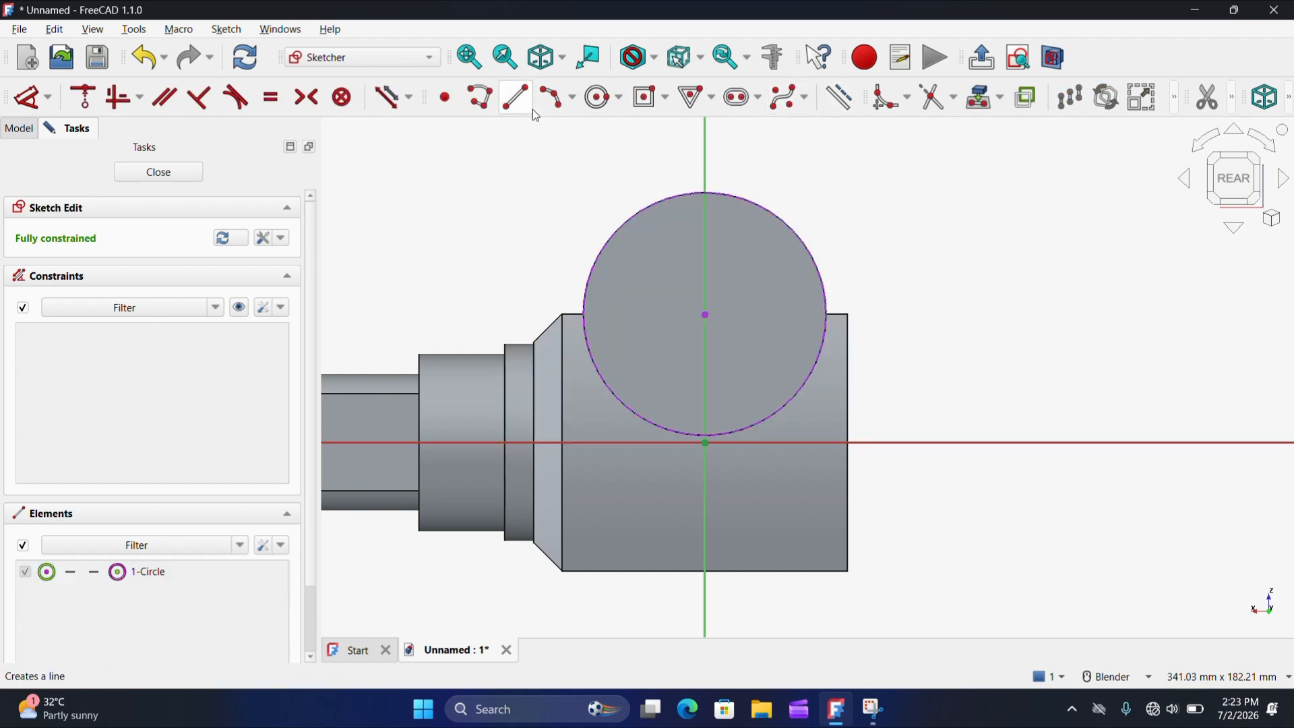
Step: Sketch a 30 mm diameter circle centred on the round lug's projected circle, and finish the sketch
click(597, 97)
click(705, 315)
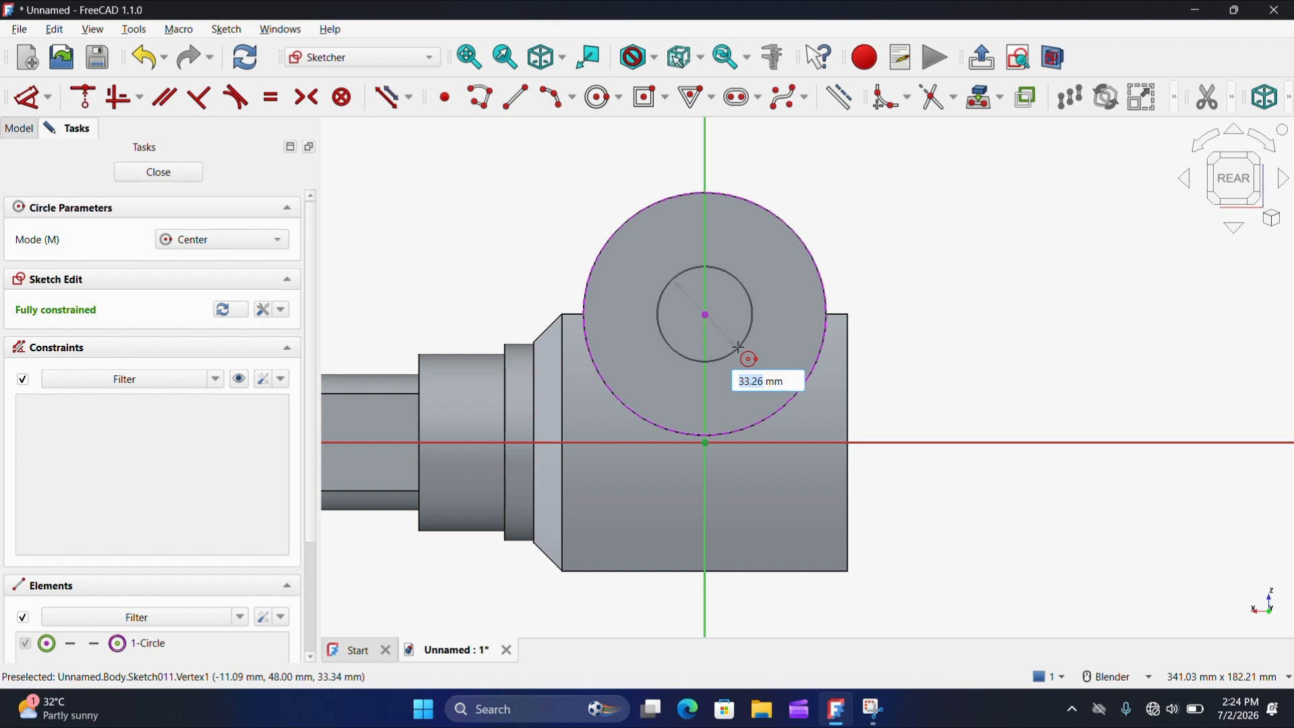
text(30)
key(Return)
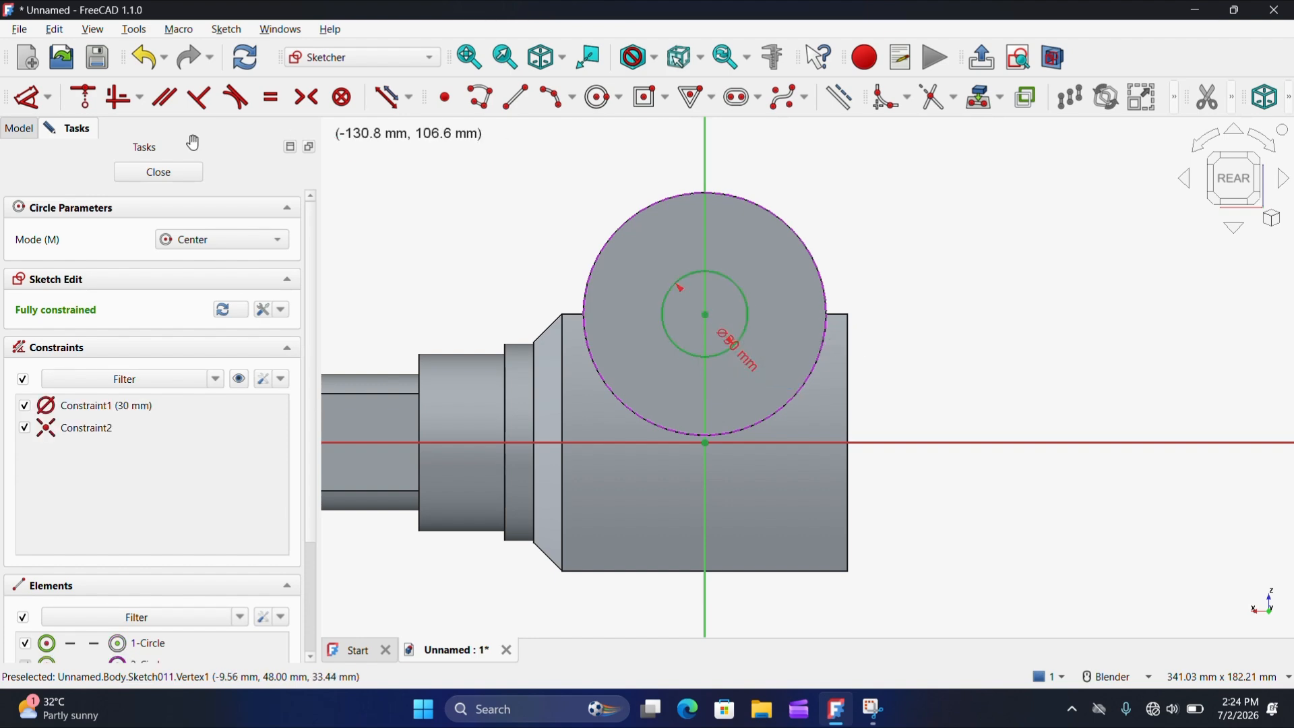
click(186, 179)
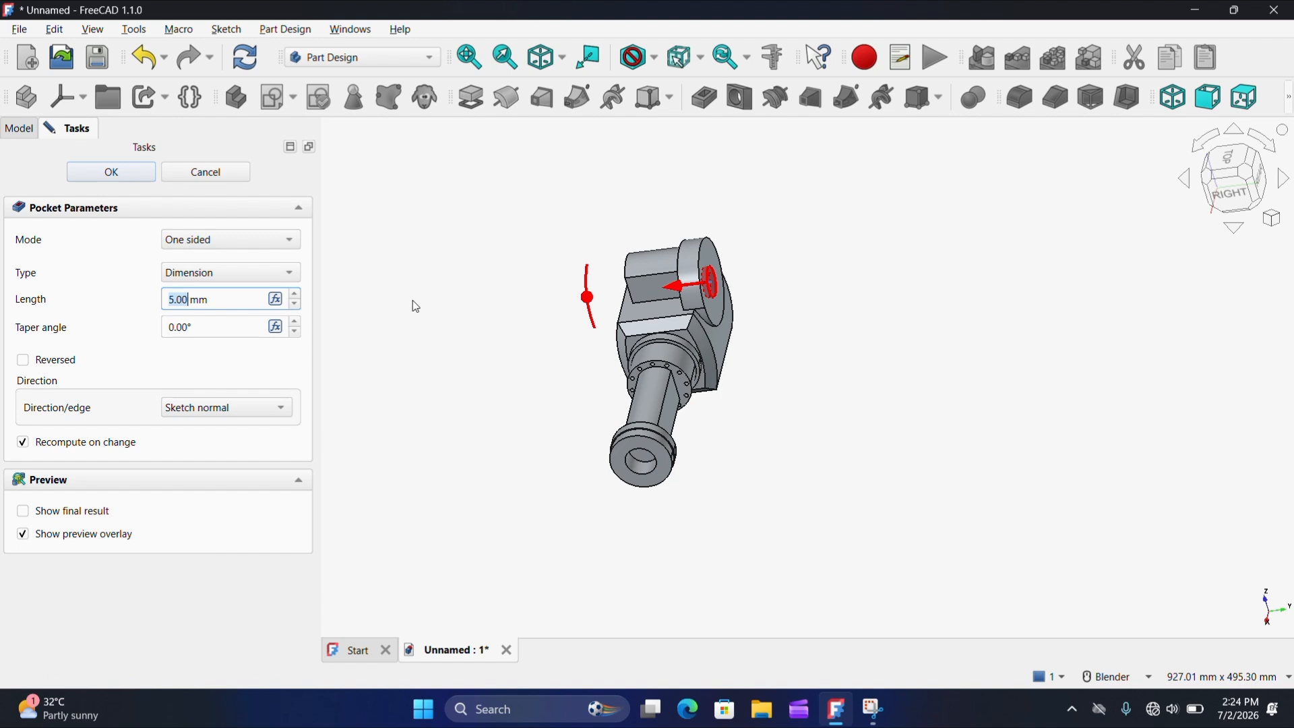
Step: Pocket the new circle 20 mm deep into the round lug's flat face
scroll(657, 359, down, 2)
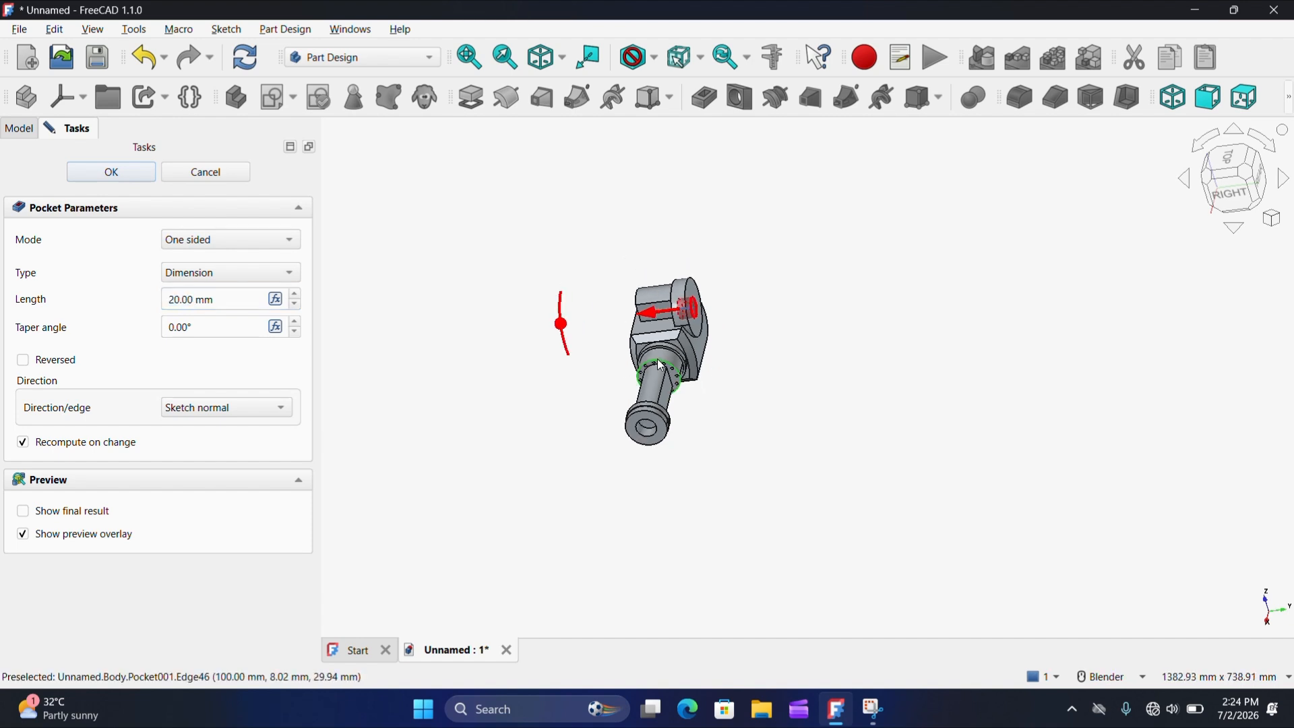
scroll(655, 360, up, 2)
click(105, 179)
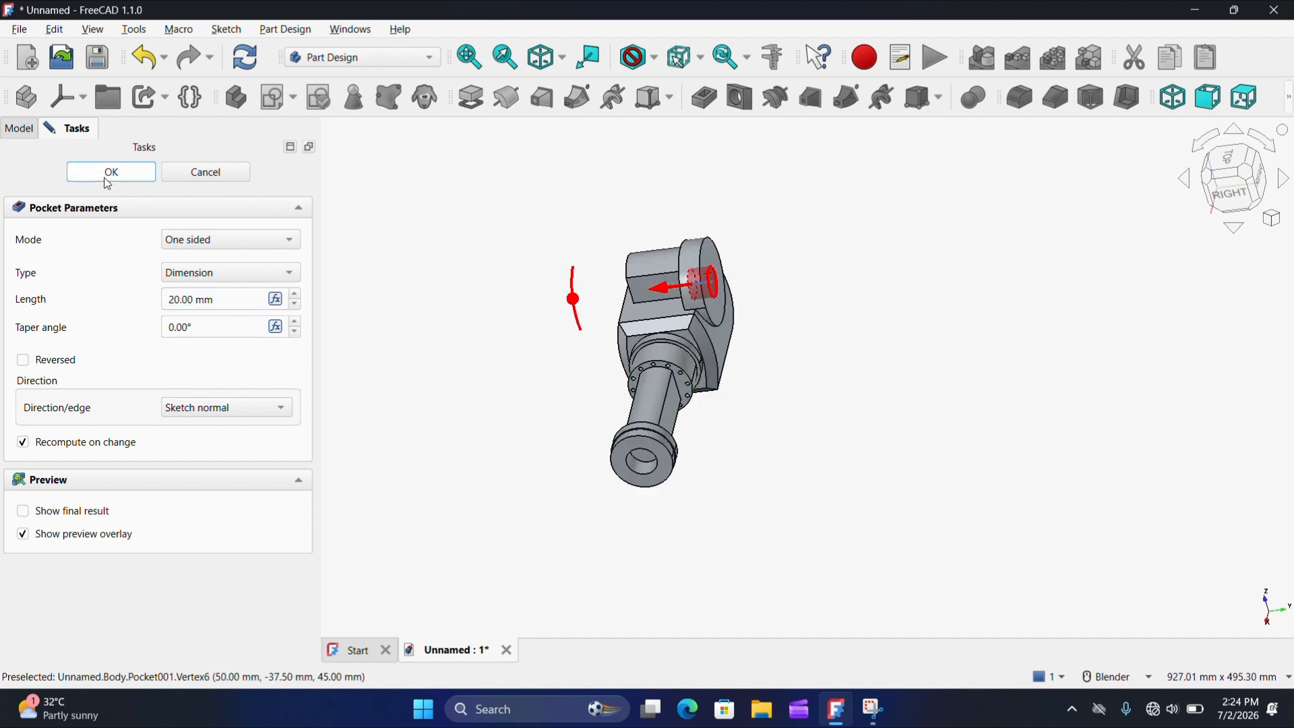
Step: Examine the bored lug, housing and shaft of the arm link from several angles
scroll(669, 328, up, 4)
middle_drag(670, 327, 626, 328)
scroll(786, 347, up, 3)
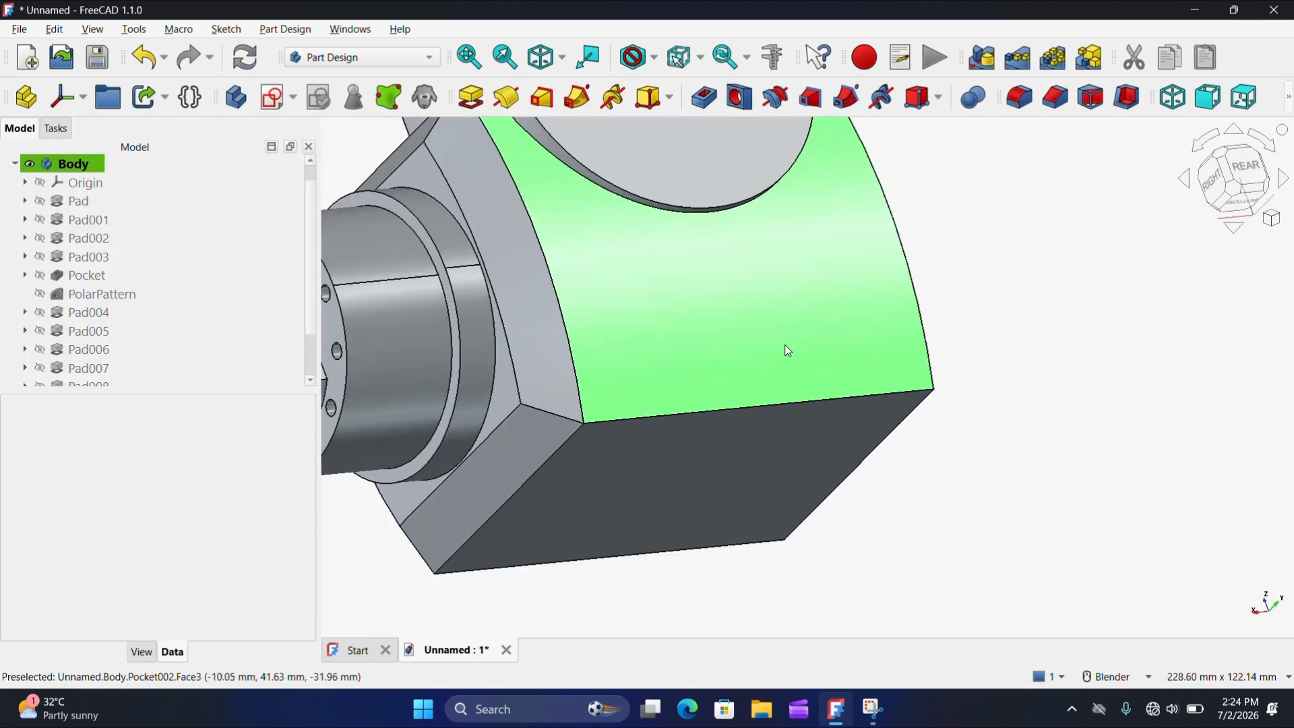
middle_drag(807, 376, 857, 398)
scroll(673, 402, down, 5)
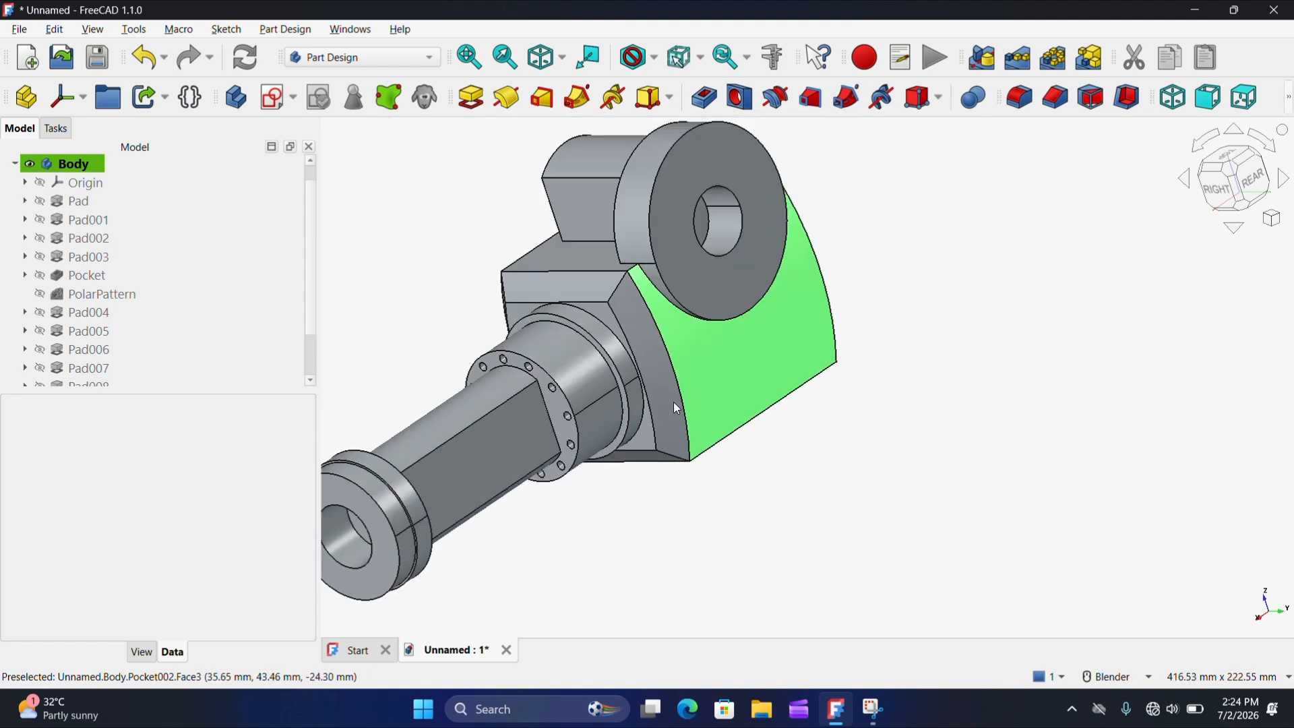
middle_drag(585, 440, 734, 199)
scroll(635, 285, down, 4)
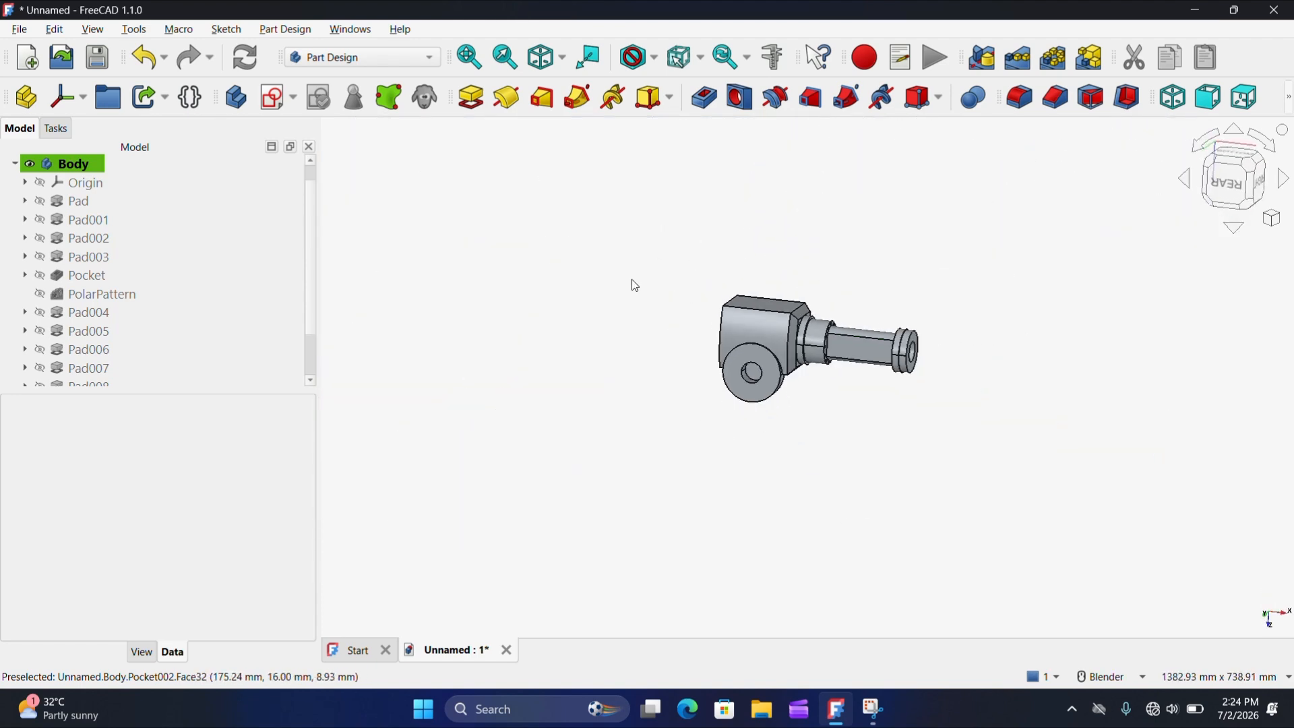
middle_drag(854, 351, 812, 346)
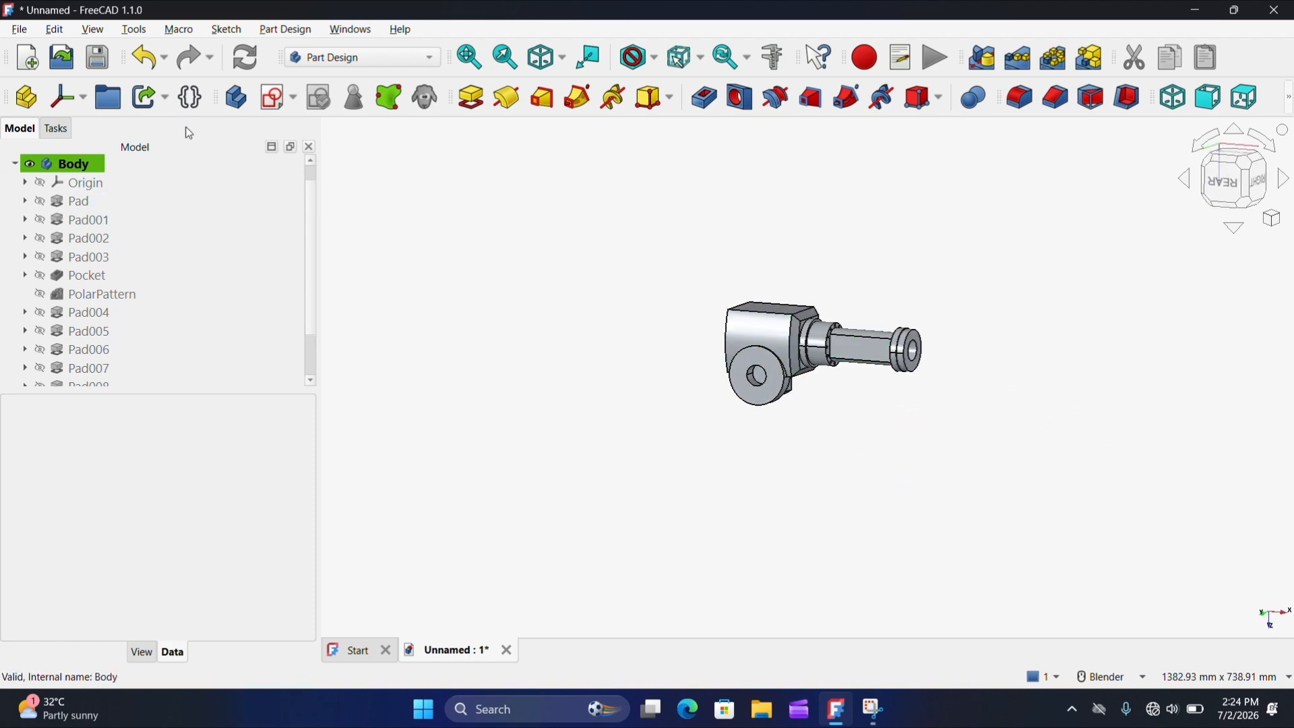
Step: Start saving the document to a FreeCAD file
click(98, 58)
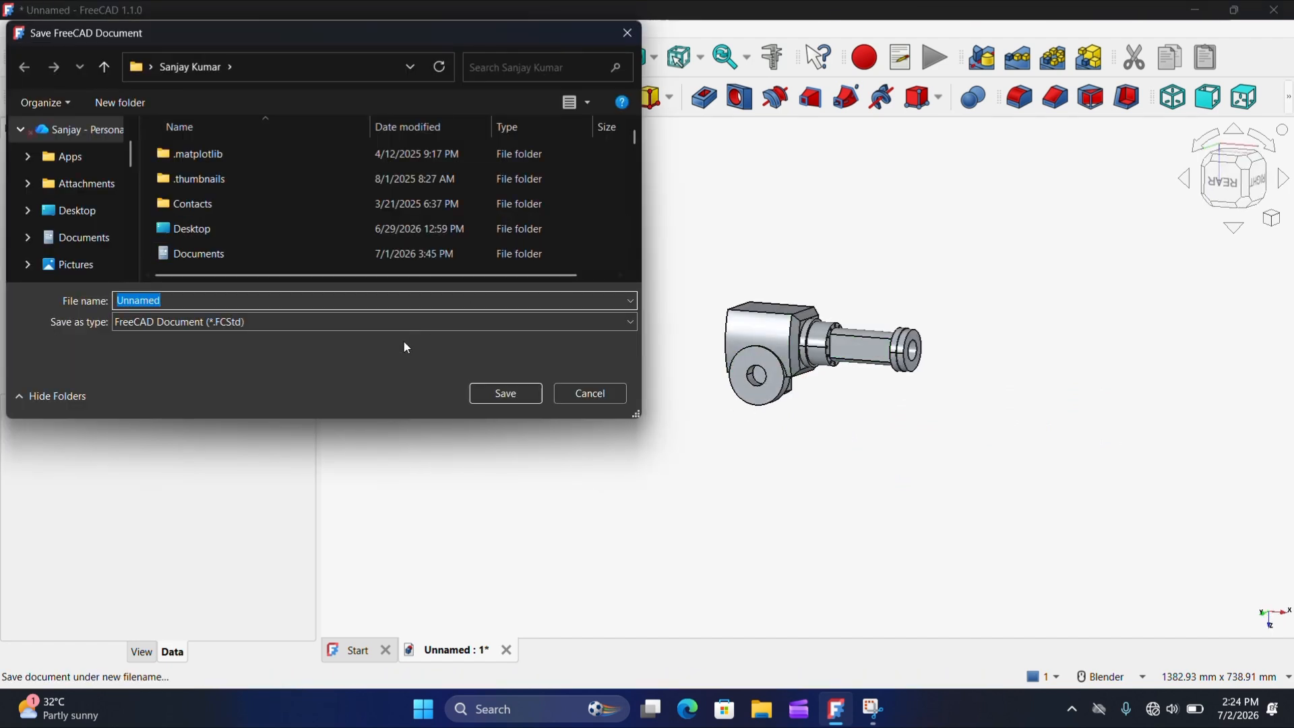